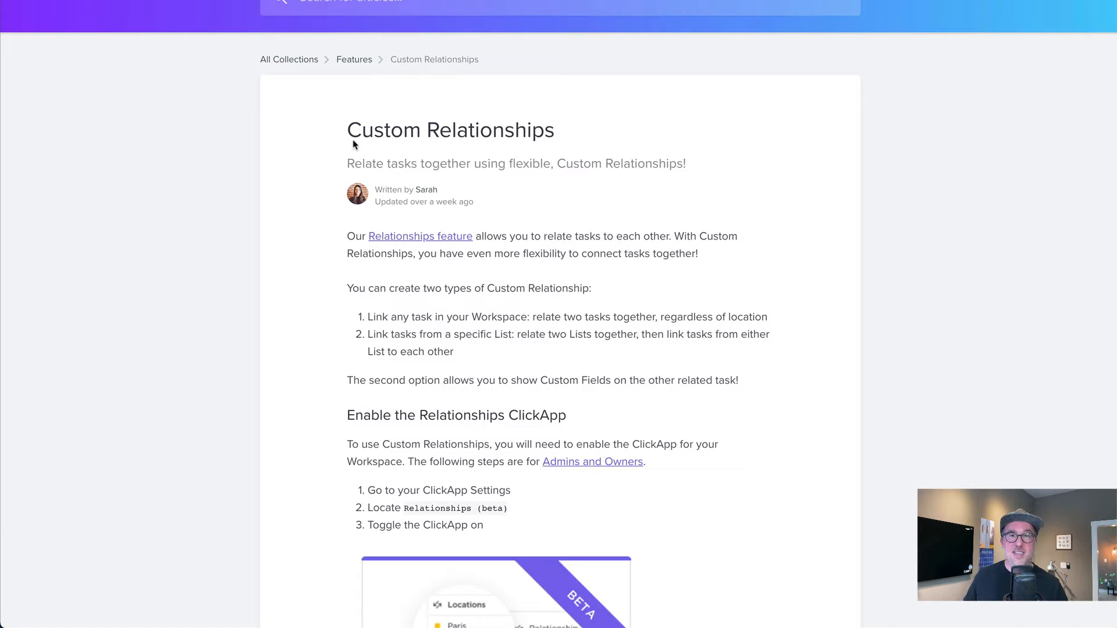
Step: Read through the Custom Relationships help article, including the two relationship types and how to enable the Relationships ClickApp
{"action": "scroll", "coordinate": [883, 378], "scroll_direction": "down", "scroll_amount": 4}
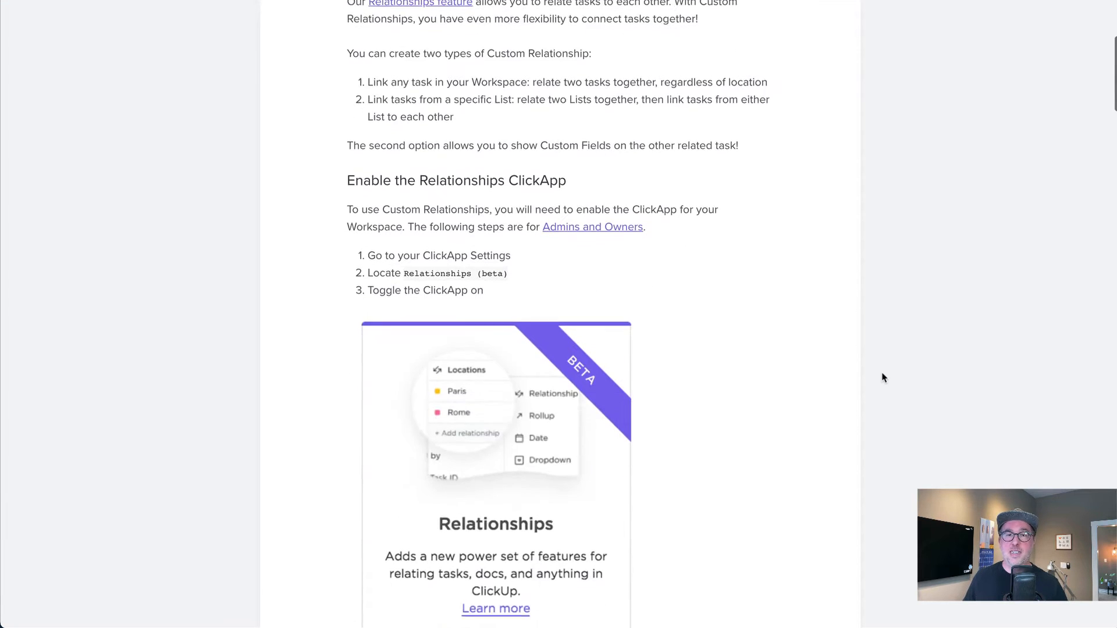
{"action": "scroll", "coordinate": [882, 378], "scroll_direction": "up", "scroll_amount": 5}
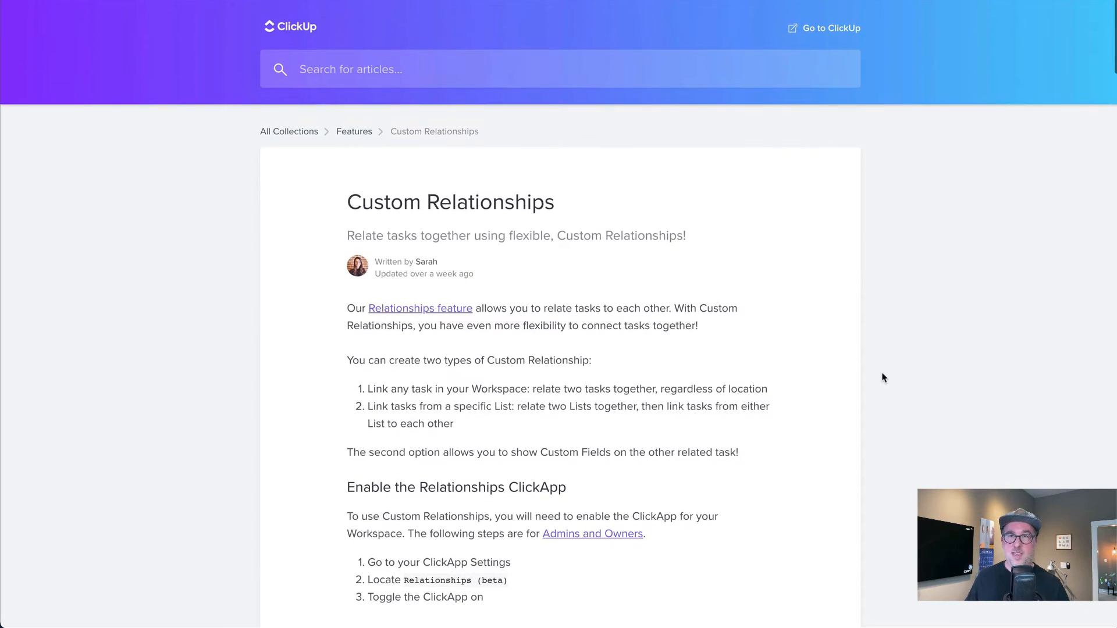
{"action": "scroll", "coordinate": [883, 378], "scroll_direction": "down", "scroll_amount": 9}
{"action": "scroll", "coordinate": [883, 378], "scroll_direction": "down", "scroll_amount": 9}
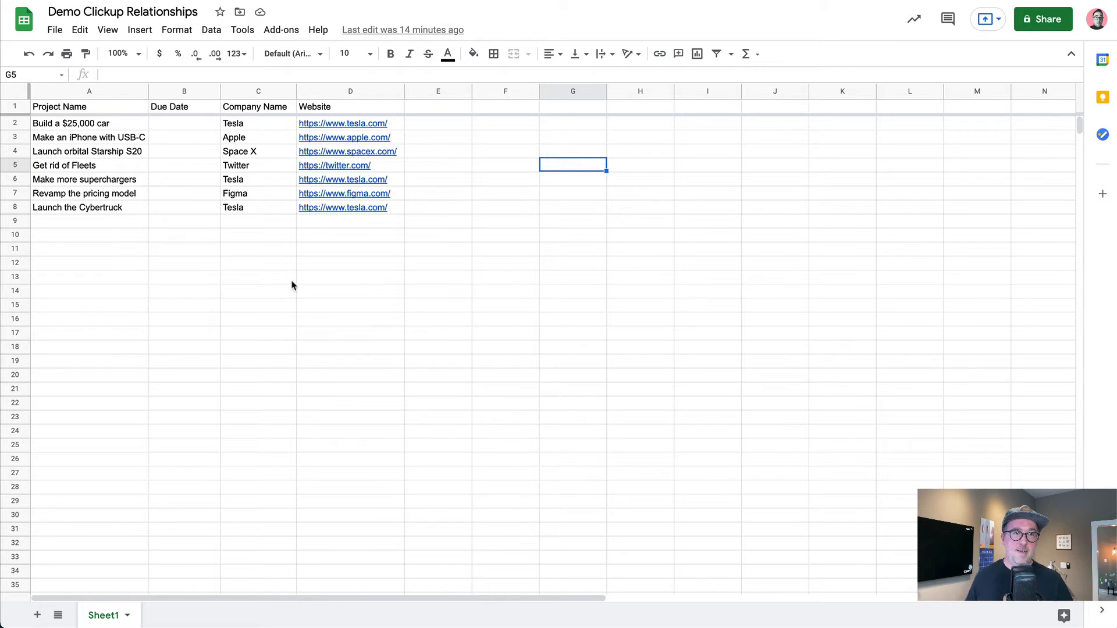
Step: In the Google Sheets demo spreadsheet, highlight project data A1:B8, company data C1:D8, and the project names A1:A8
{"action": "left_click_drag", "start_coordinate": [54, 109], "coordinate": [154, 214]}
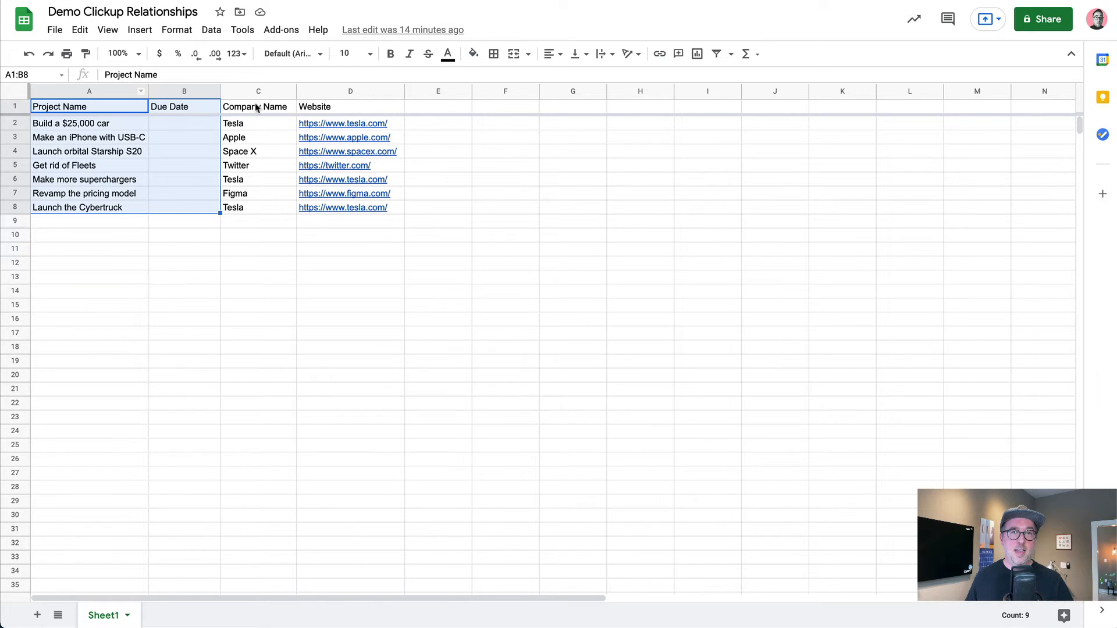
{"action": "left_click_drag", "start_coordinate": [256, 107], "coordinate": [394, 217]}
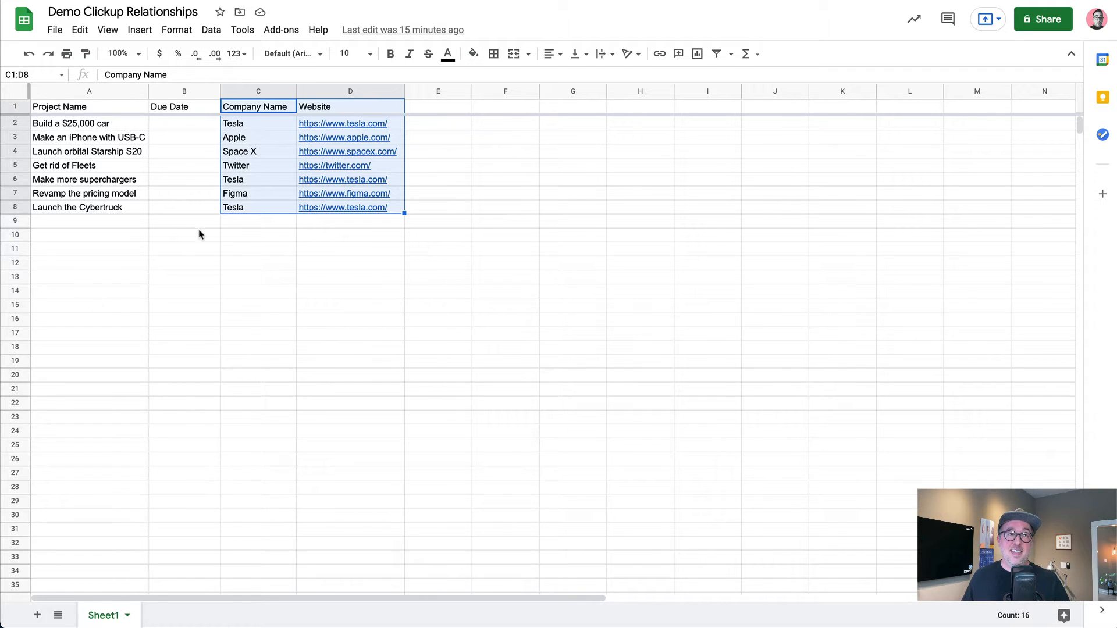
{"action": "left_click_drag", "start_coordinate": [57, 109], "coordinate": [139, 210]}
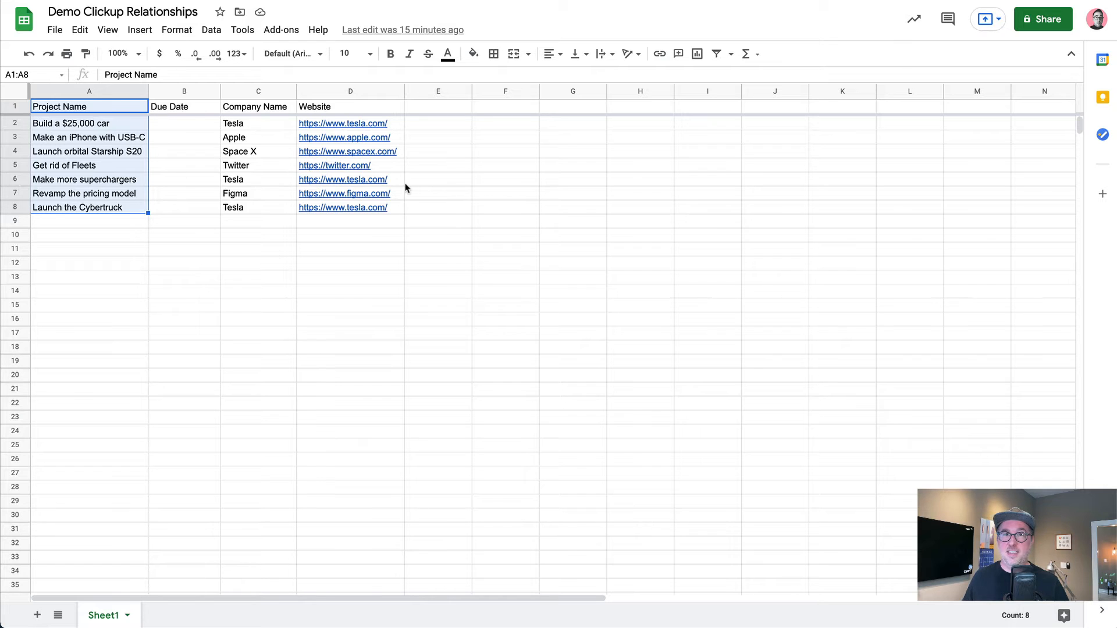
Step: Search the web for "clickup api" and open the ClickUp API Docs to look over the list of reference topics
{"action": "left_click", "coordinate": [356, 1]}
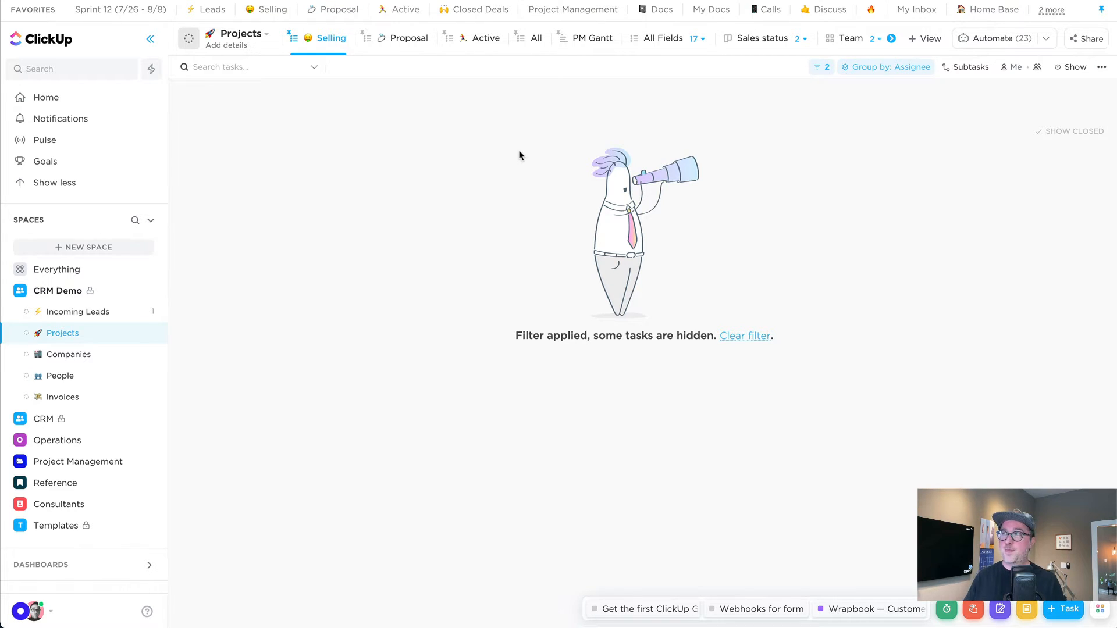
{"action": "key", "text": "super+t"}
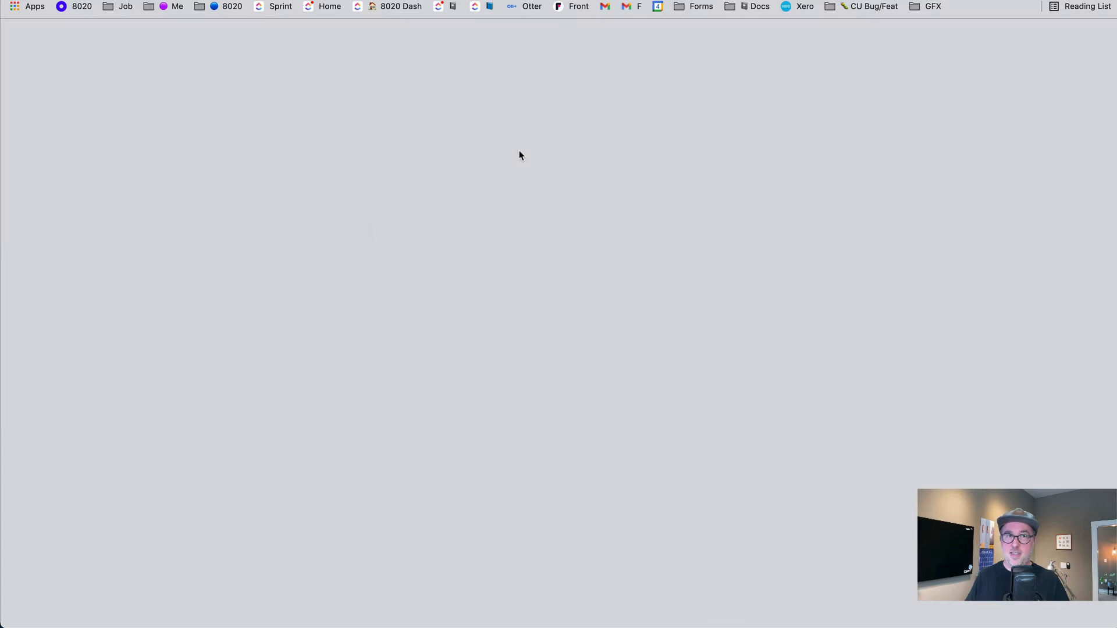
{"action": "type", "text": "clickup apiu"}
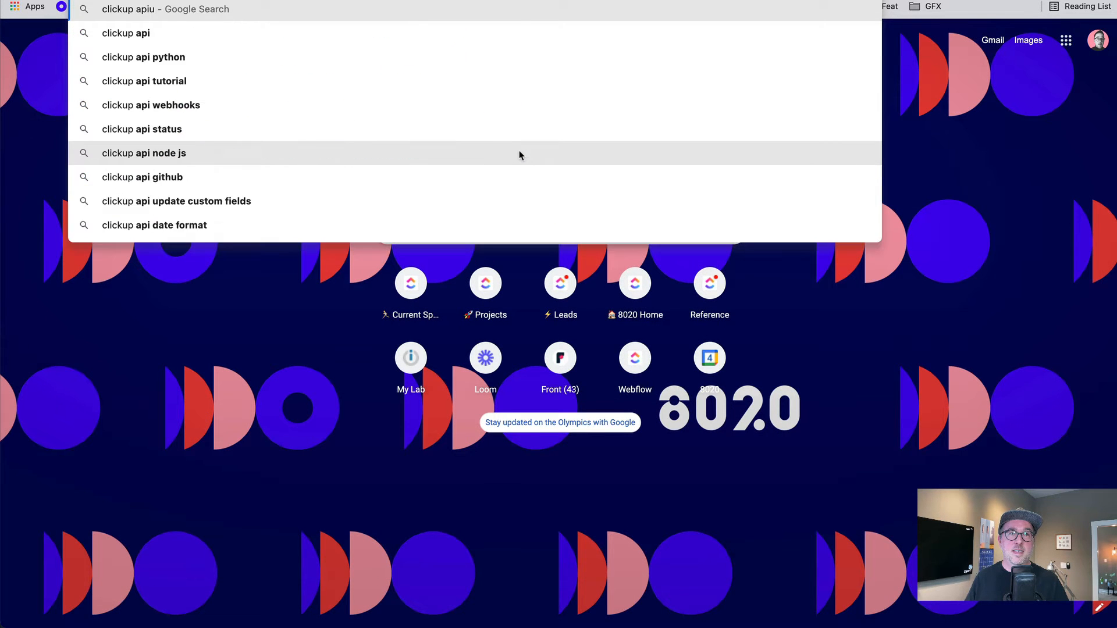
{"action": "key", "text": "Return"}
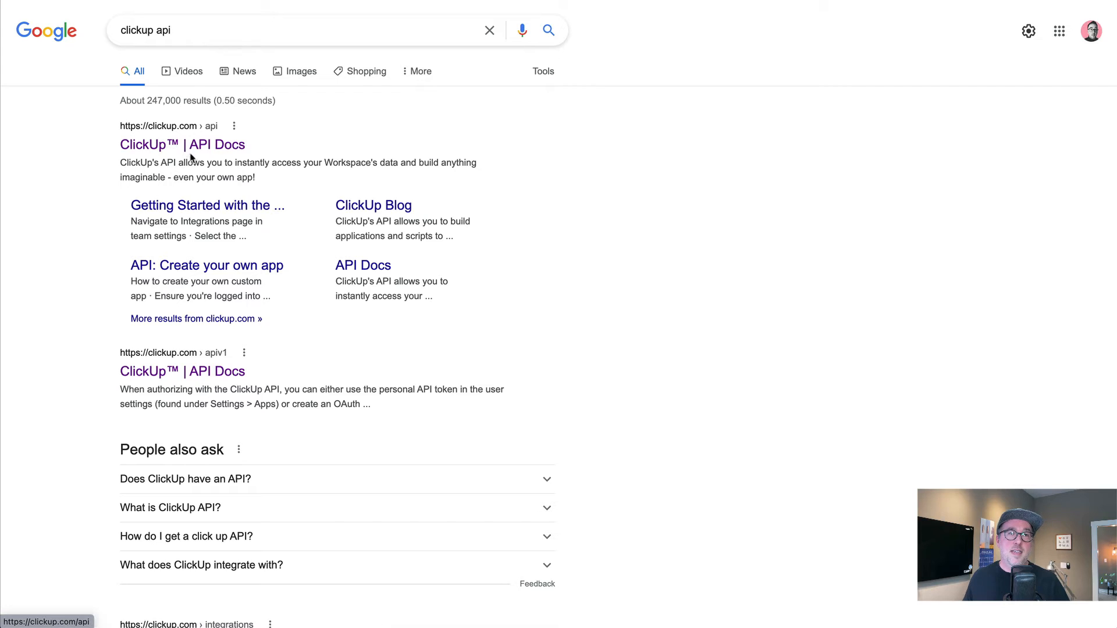
{"action": "left_click", "coordinate": [187, 147]}
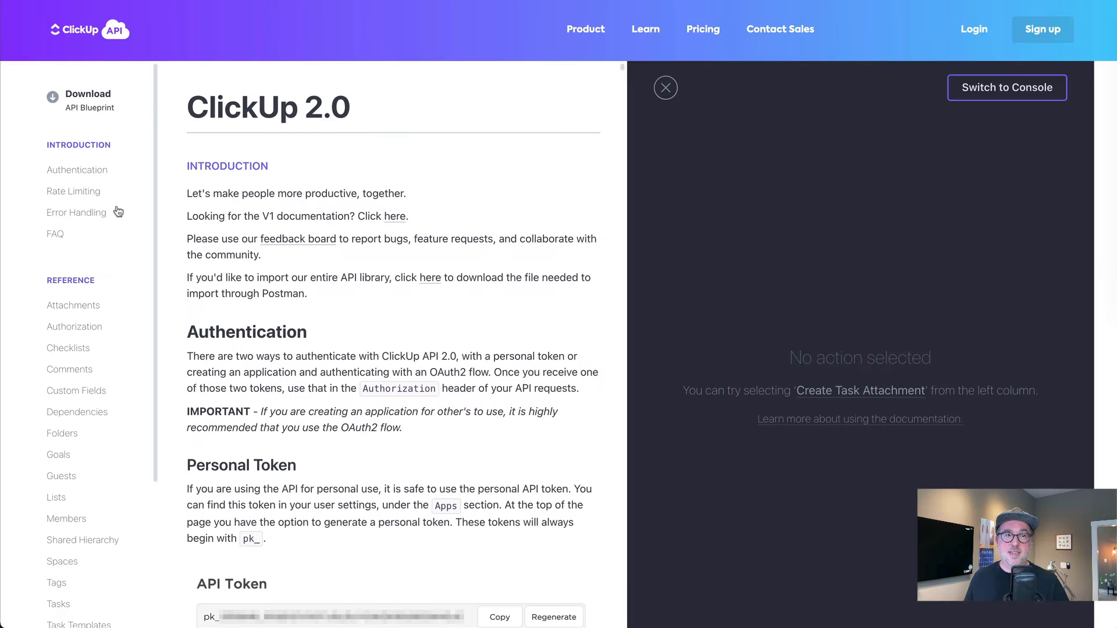
{"action": "scroll", "coordinate": [144, 332], "scroll_direction": "down", "scroll_amount": 2}
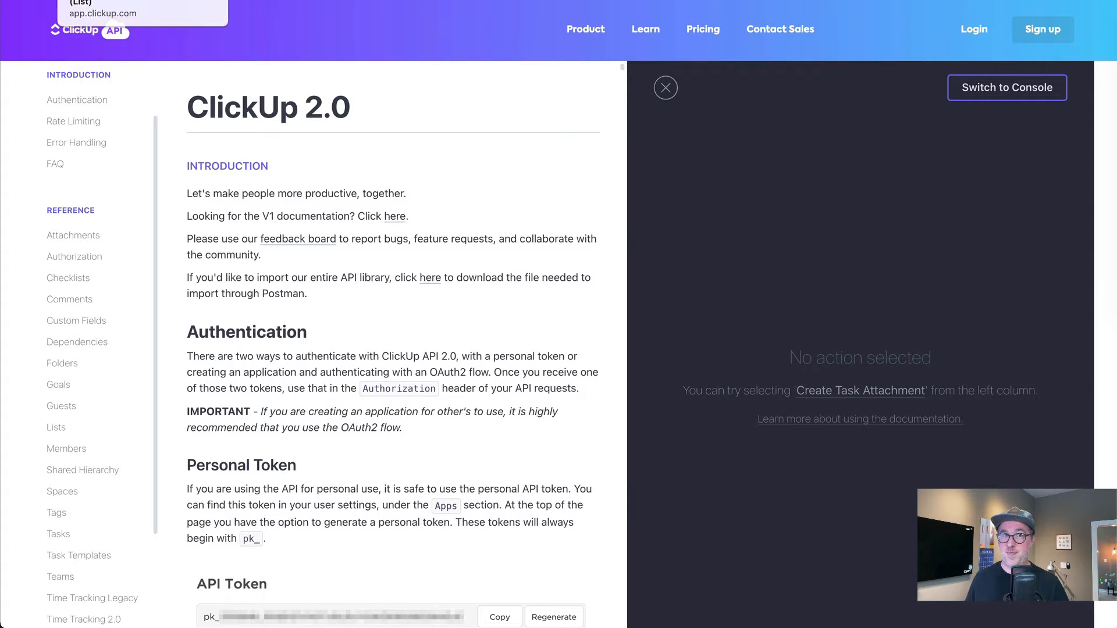
Step: Switch back to ClickUp and create a task named "Project Test" in the Projects list
{"action": "left_click", "coordinate": [93, 1]}
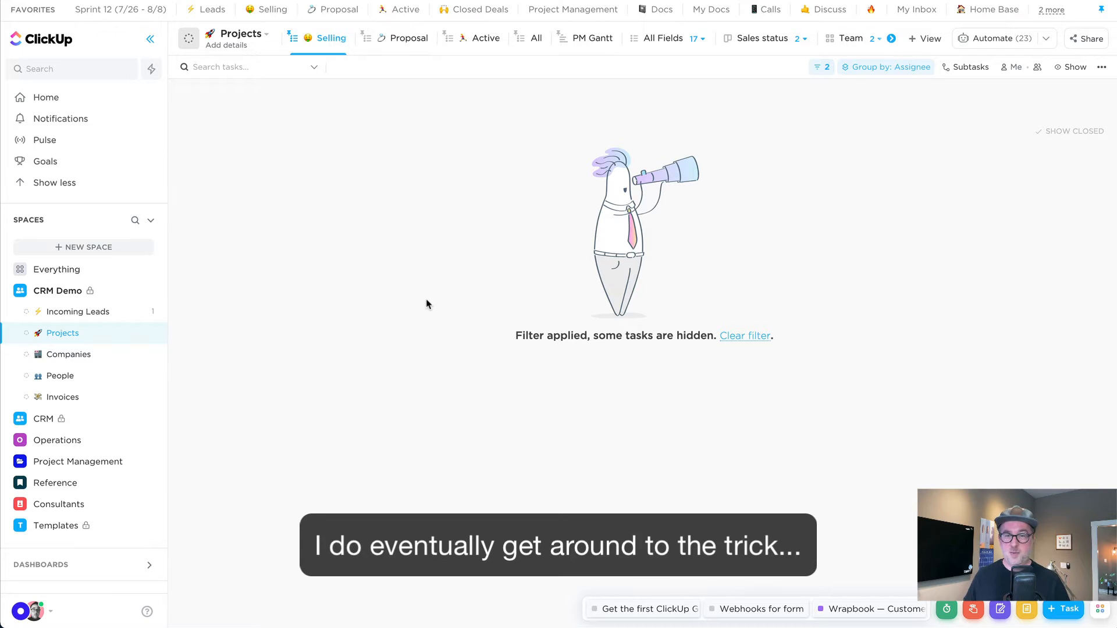
{"action": "key", "text": "t"}
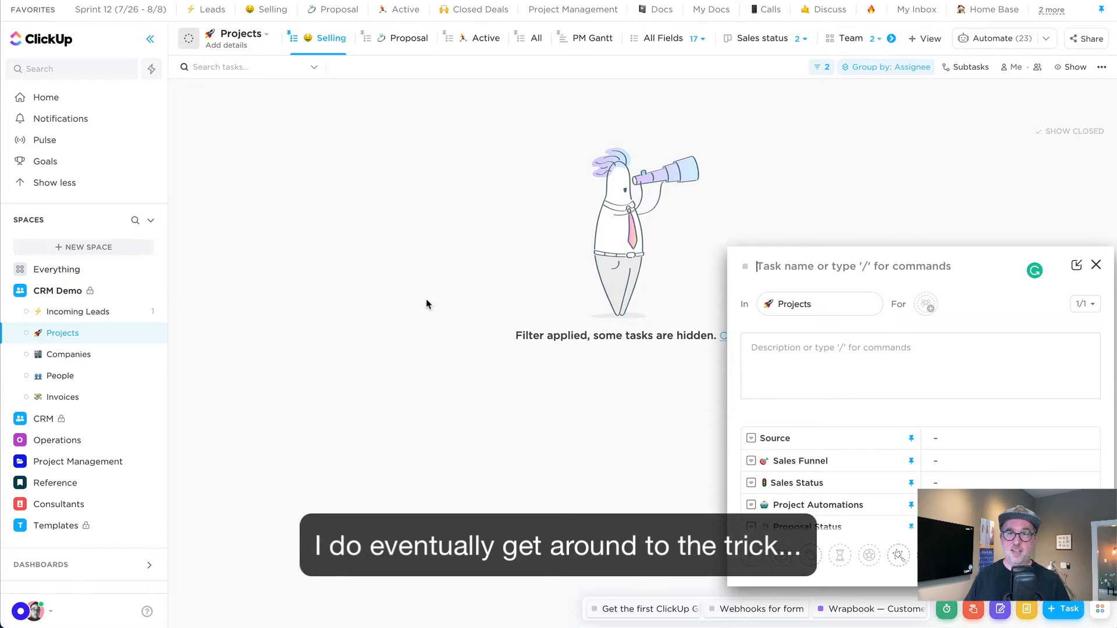
{"action": "type", "text": "P"}
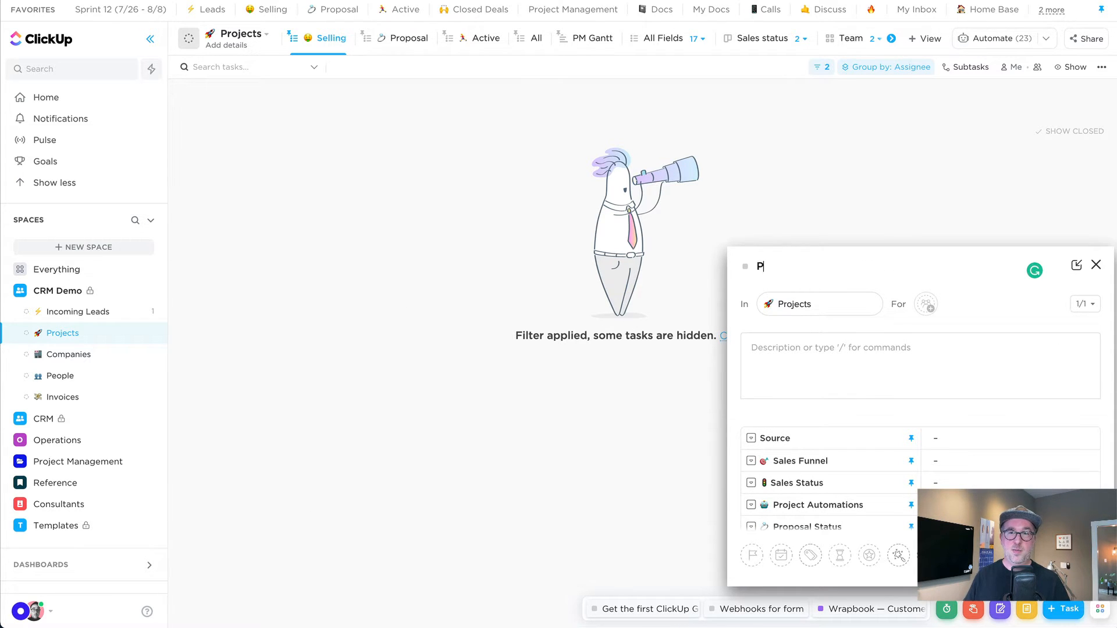
{"action": "type", "text": "roject Test"}
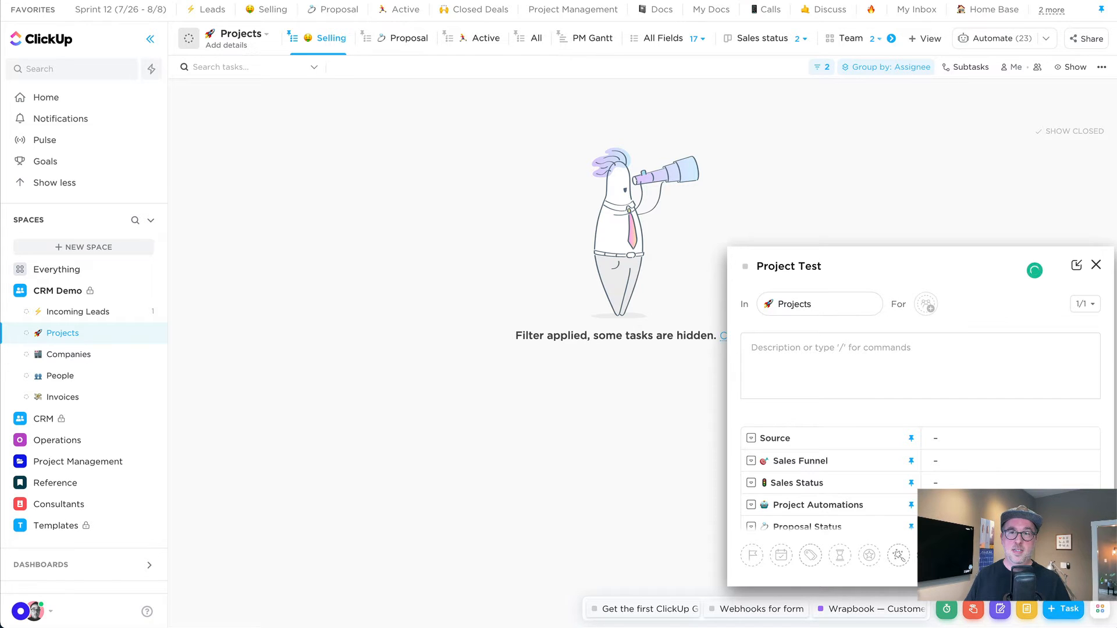
{"action": "key", "text": "Return"}
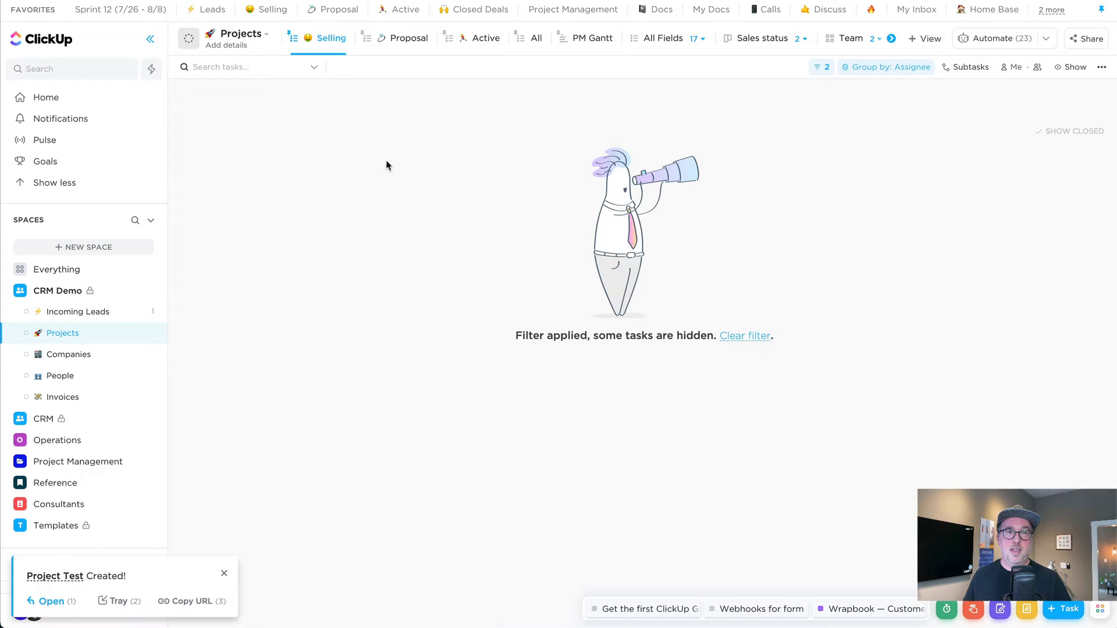
Step: Open the new Project Test task, check its custom fields and the Sales Funnel options, and close it
{"action": "left_click", "coordinate": [50, 602]}
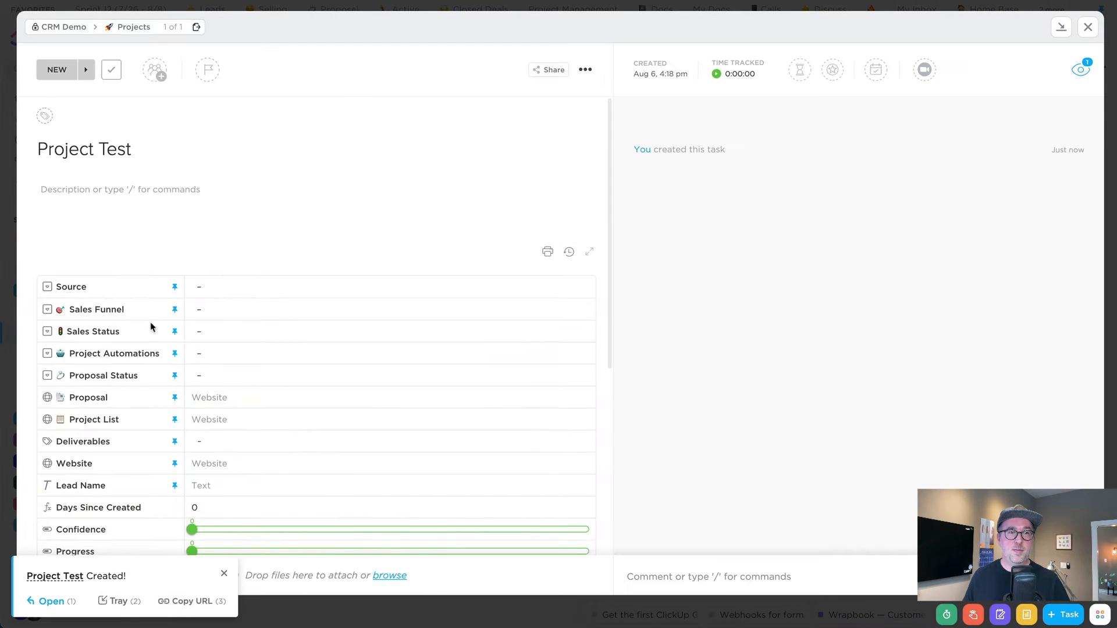
{"action": "left_click", "coordinate": [220, 406]}
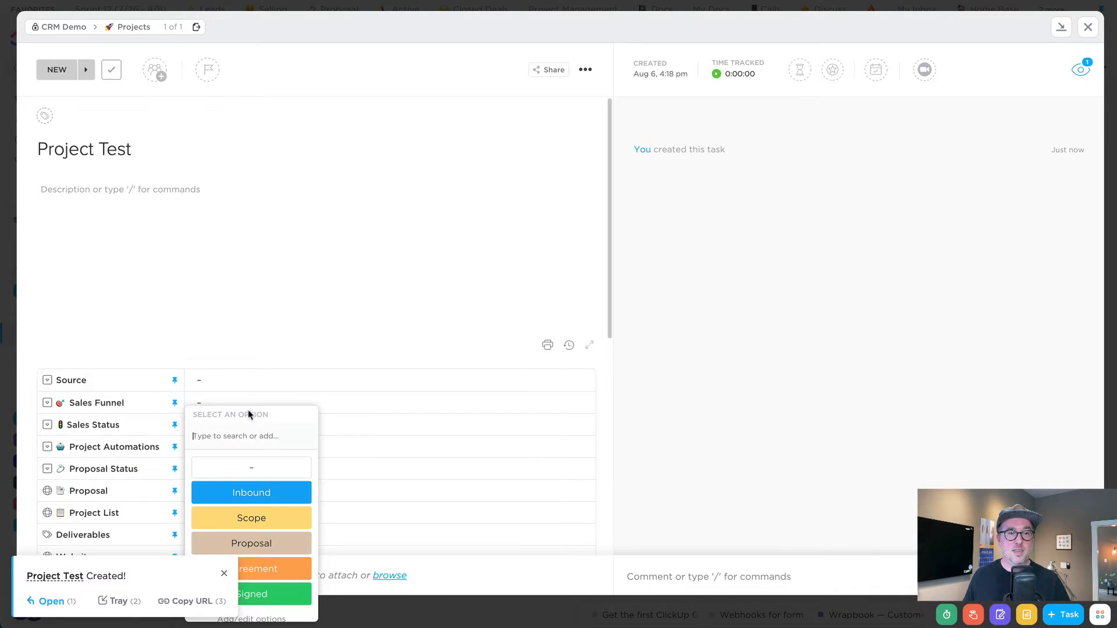
{"action": "left_click", "coordinate": [880, 346]}
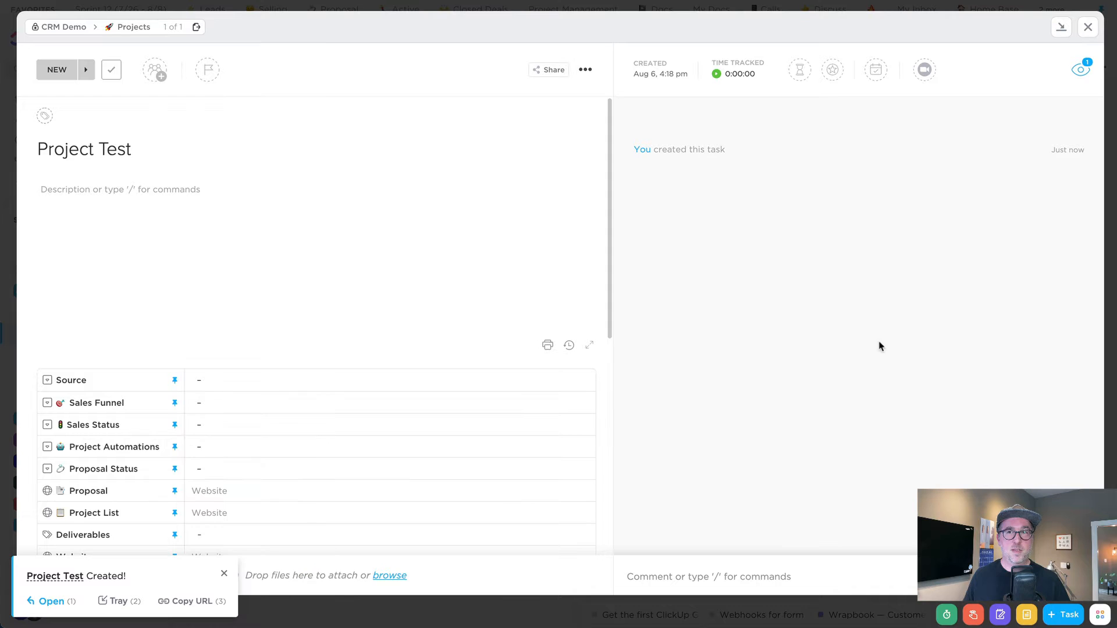
{"action": "left_click", "coordinate": [1083, 27]}
Step: Remove the Sales Status and Tags filters from the Selling view of the Projects list
{"action": "left_click", "coordinate": [823, 68]}
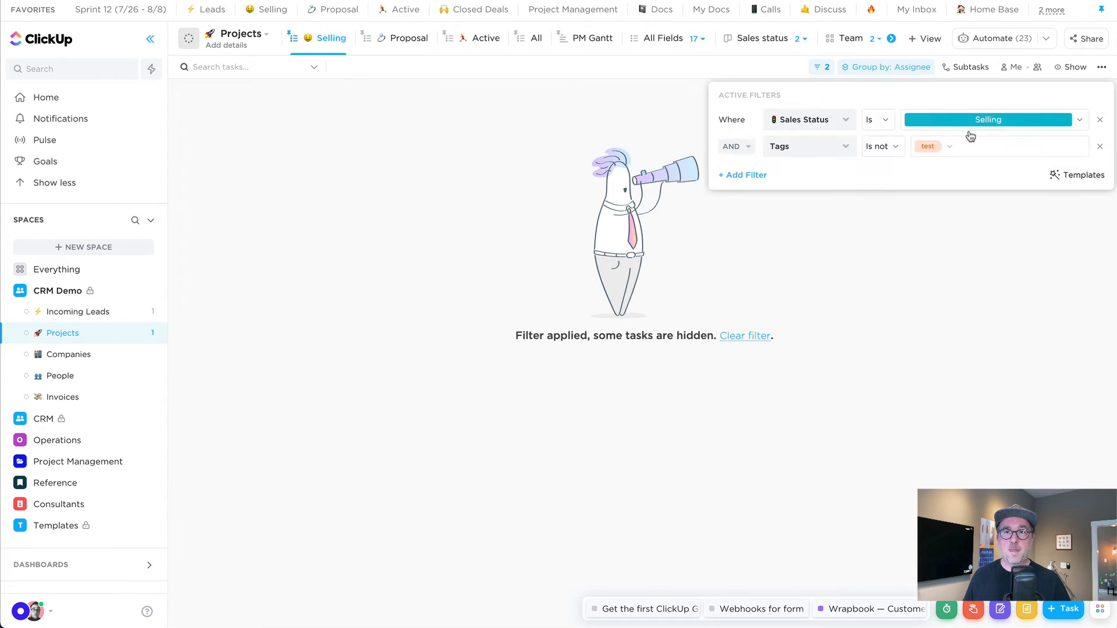
{"action": "left_click", "coordinate": [1100, 119]}
{"action": "left_click", "coordinate": [1100, 119]}
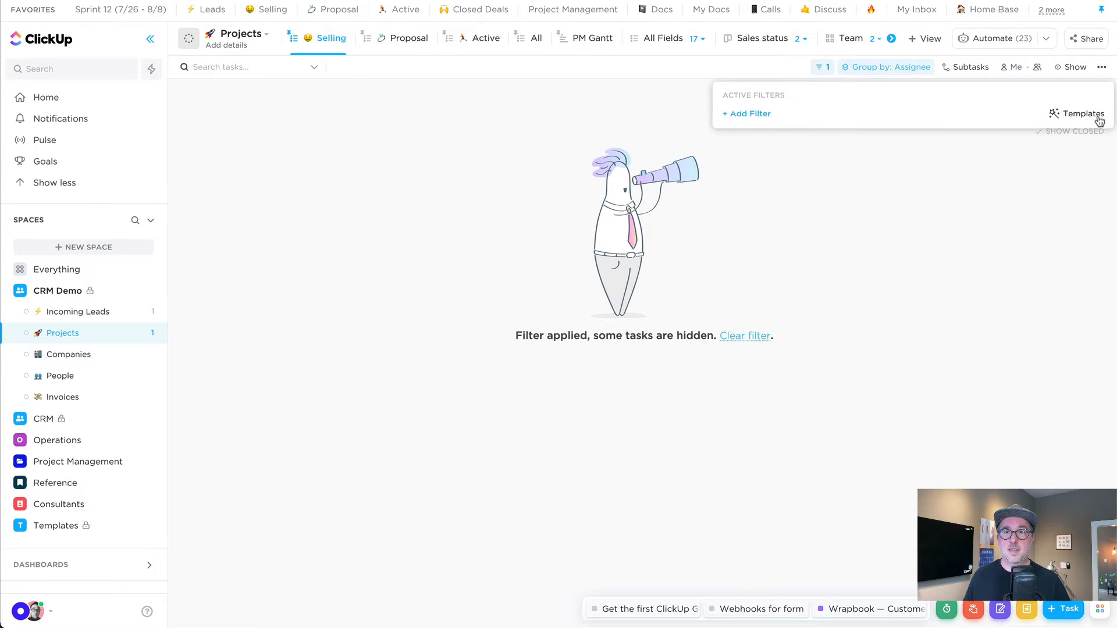
{"action": "left_click", "coordinate": [482, 297]}
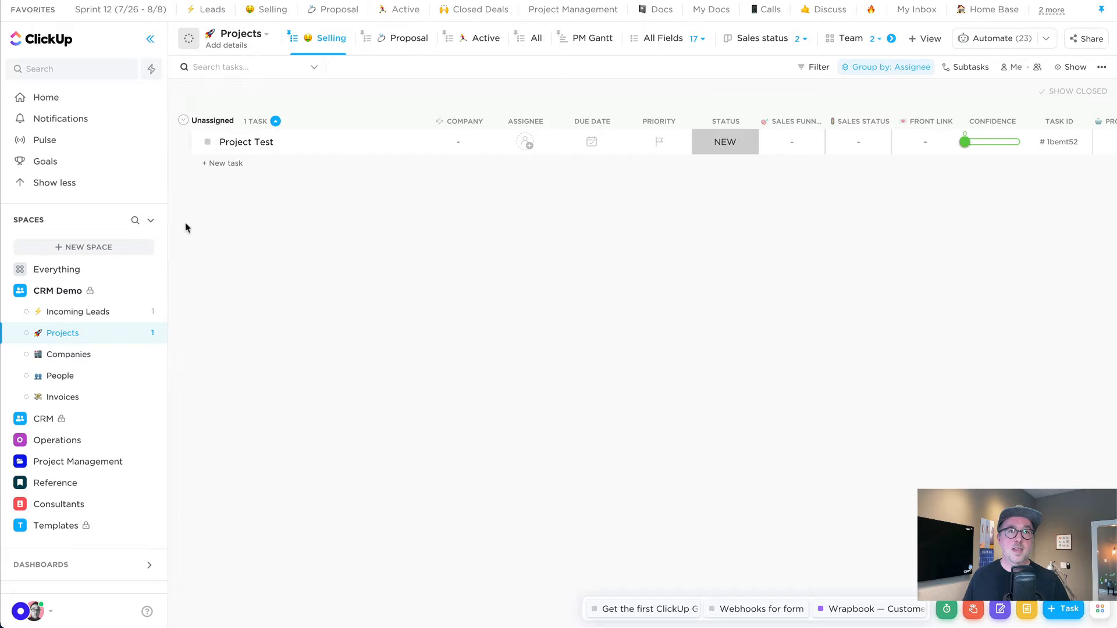
Step: Open the Project Test task at its Relationships section with the Company relationship
{"action": "left_click", "coordinate": [245, 143]}
{"action": "scroll", "coordinate": [318, 242], "scroll_direction": "down", "scroll_amount": 3}
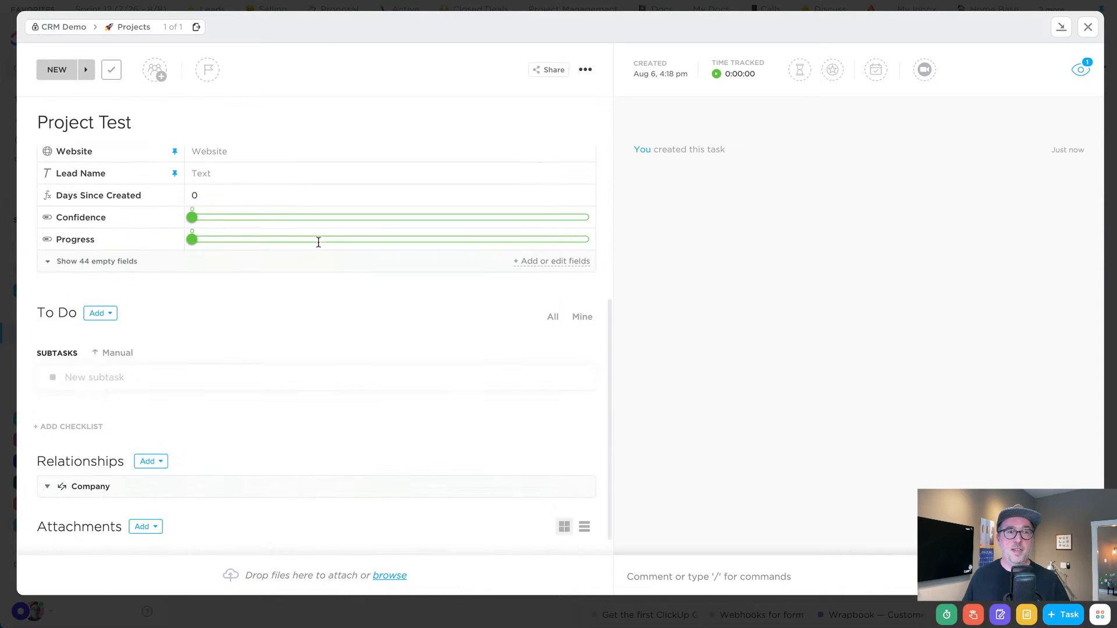
{"action": "mouse_move", "coordinate": [93, 492]}
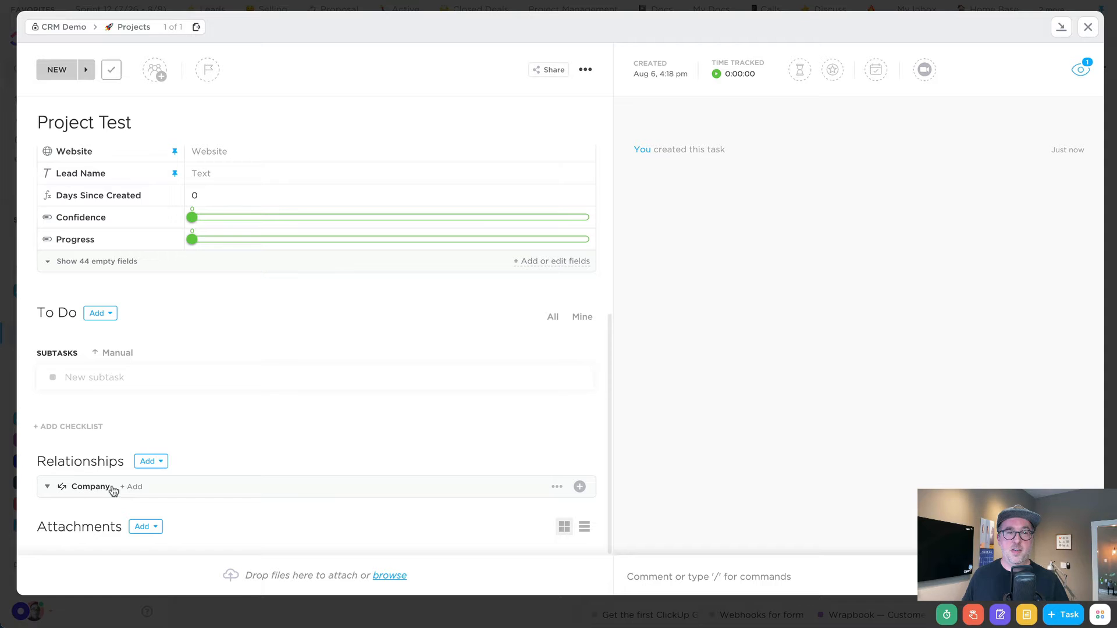
Step: Try setting up a new relationship to tasks from the Companies list with a Website rollup field, and cancel it
{"action": "left_click", "coordinate": [149, 461]}
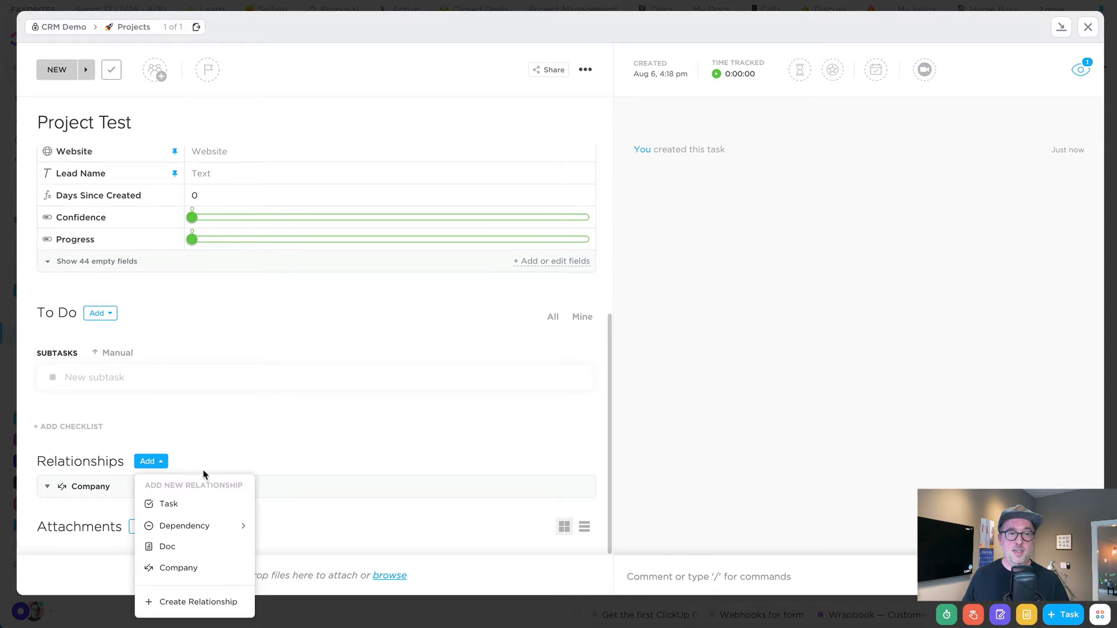
{"action": "left_click", "coordinate": [191, 603]}
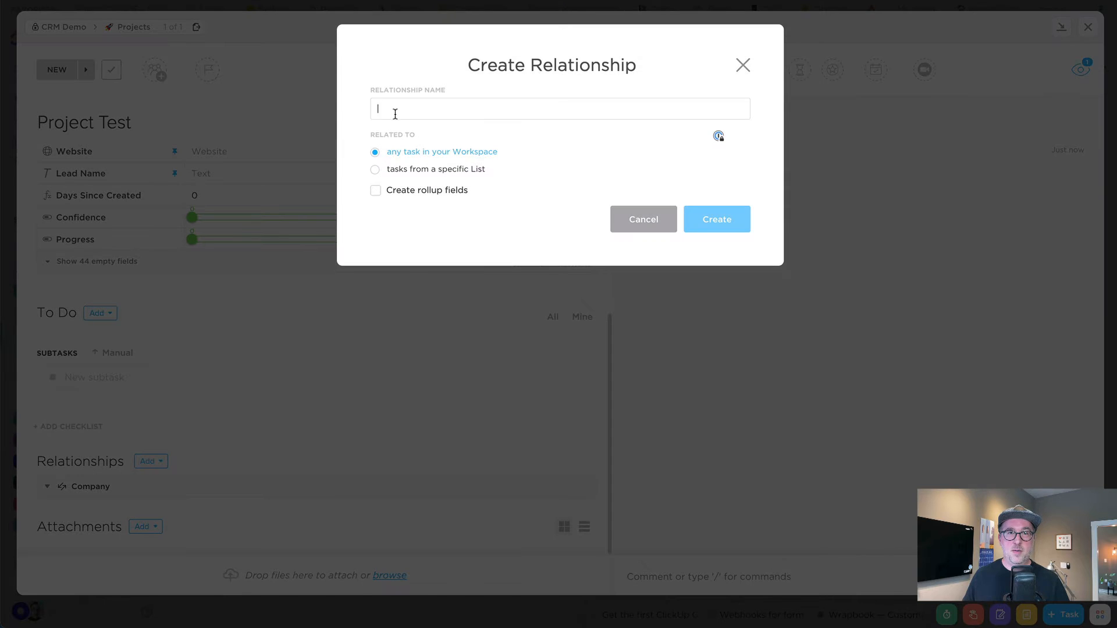
{"action": "left_click", "coordinate": [425, 173]}
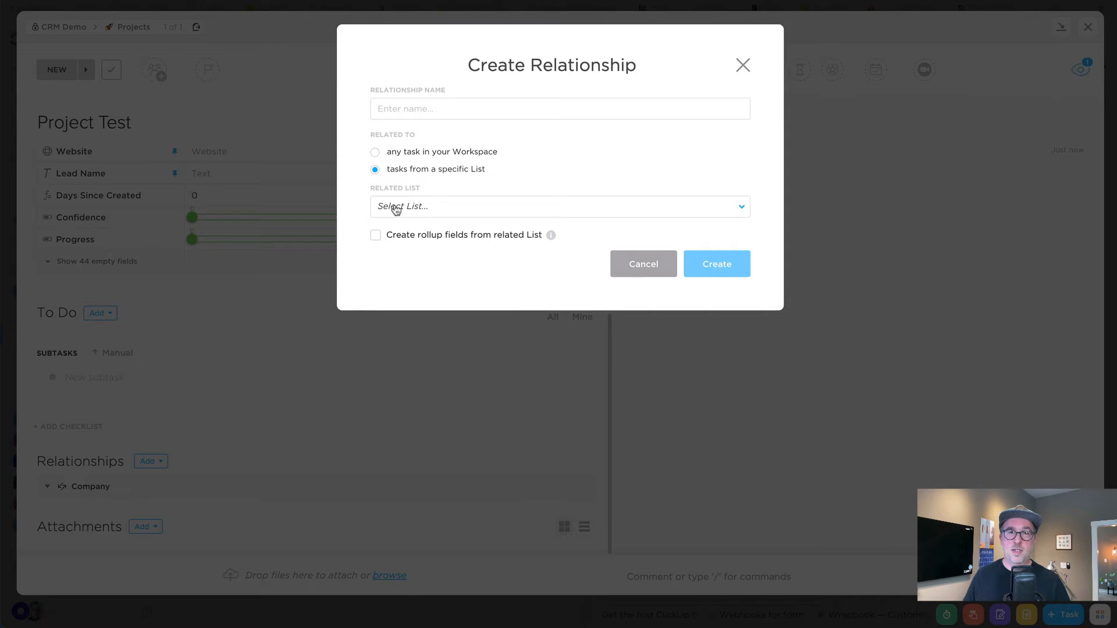
{"action": "left_click", "coordinate": [421, 206]}
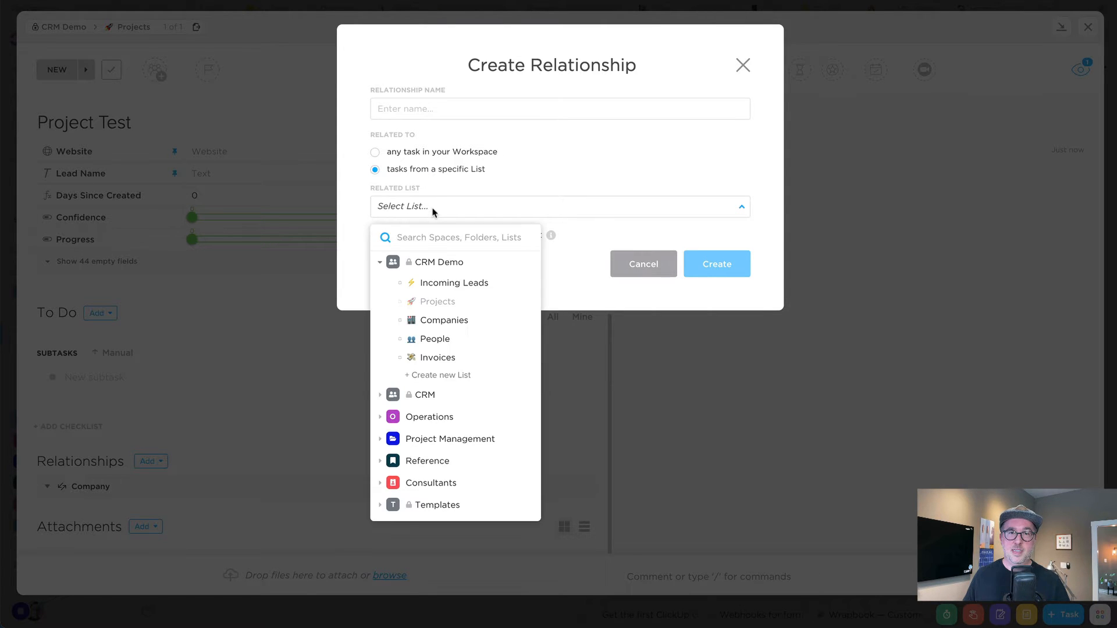
{"action": "left_click", "coordinate": [444, 321]}
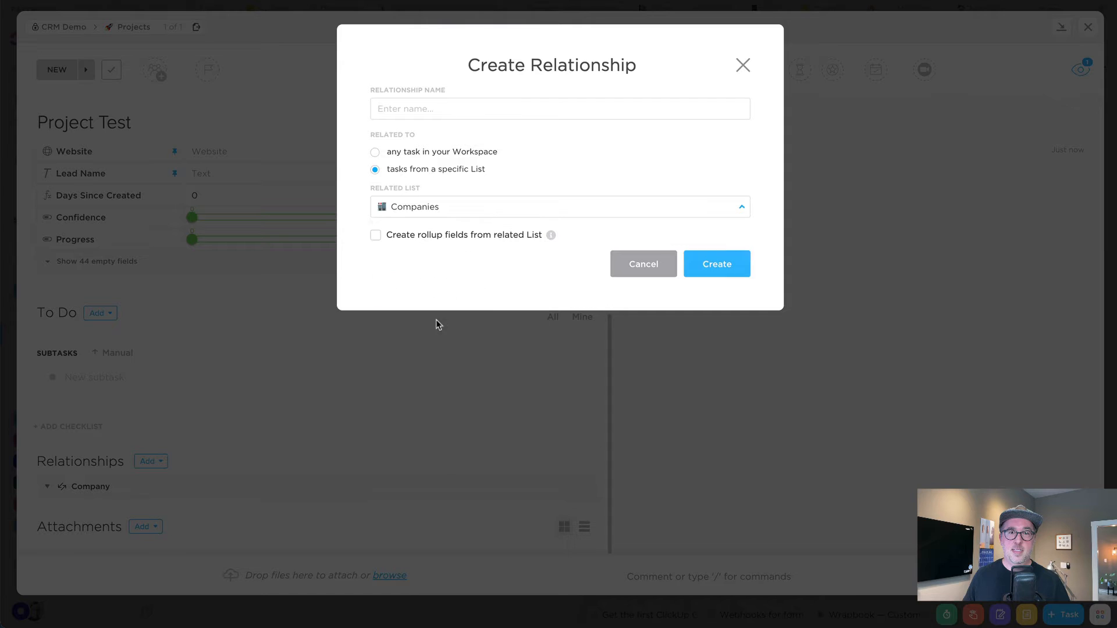
{"action": "left_click", "coordinate": [437, 237]}
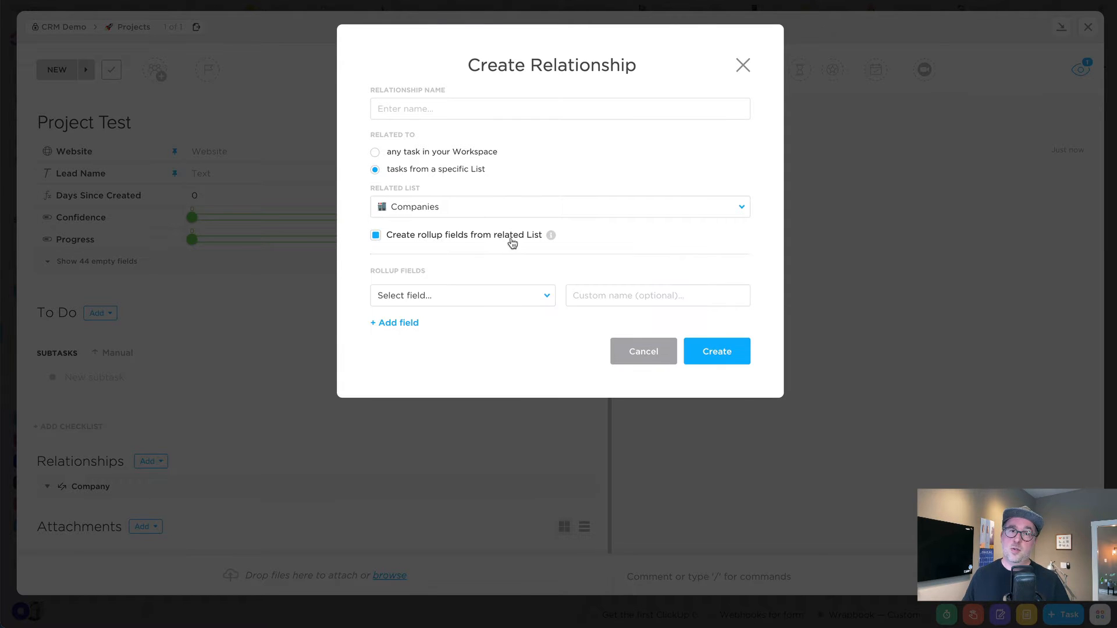
{"action": "left_click", "coordinate": [469, 297]}
{"action": "type", "text": "web"}
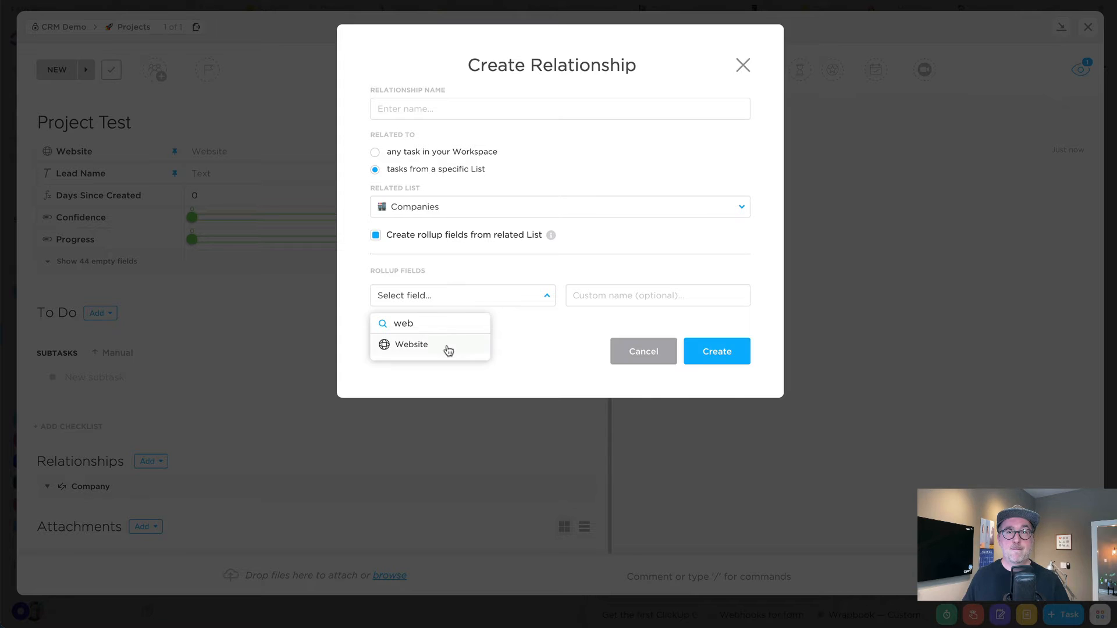
{"action": "left_click", "coordinate": [449, 344]}
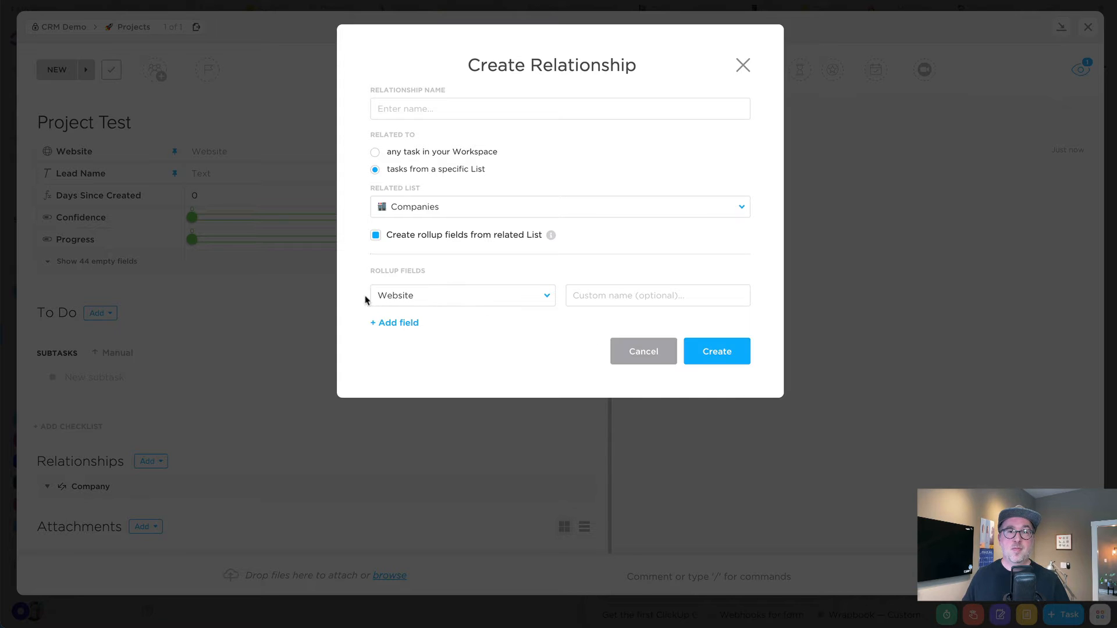
{"action": "left_click", "coordinate": [642, 352]}
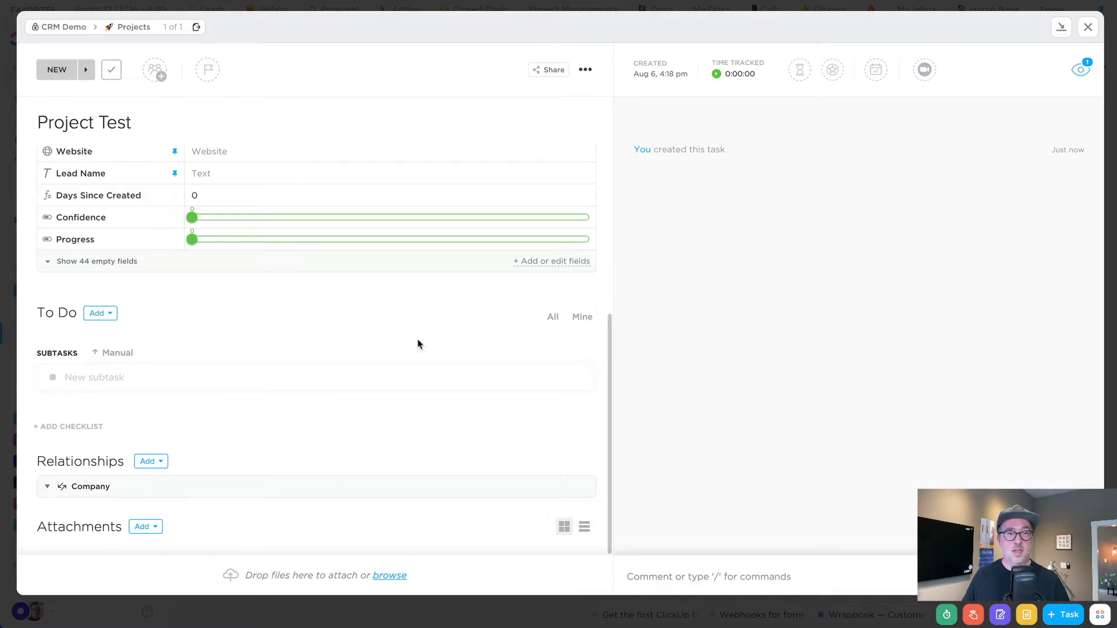
Step: Create a new company named My Company from the Company relationship of Project Test, linking it to the project
{"action": "left_click", "coordinate": [133, 488]}
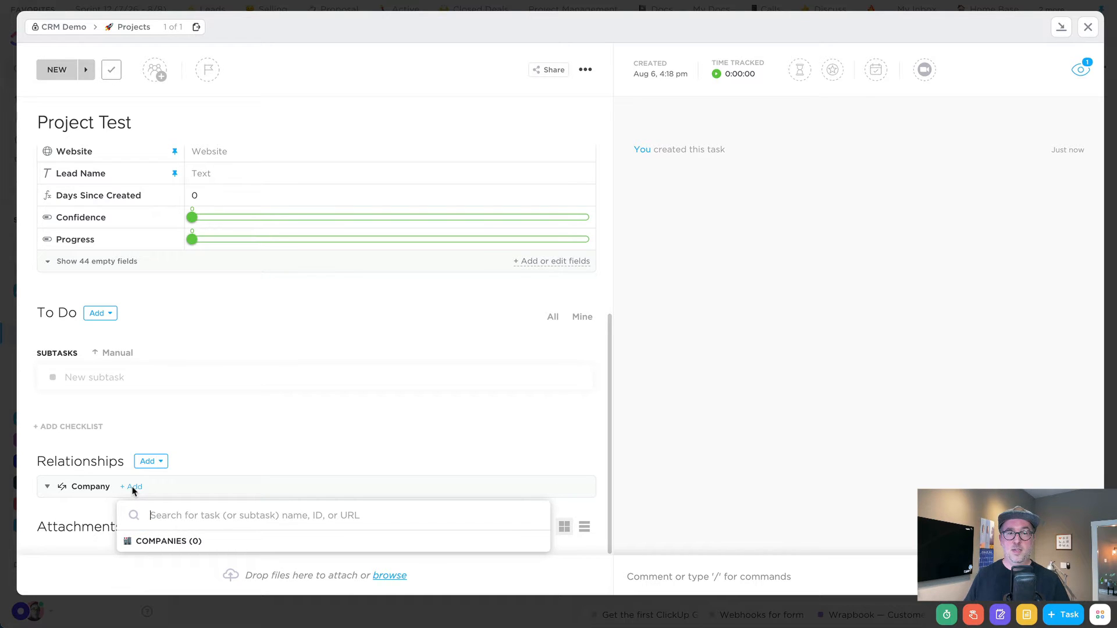
{"action": "type", "text": "My Company"}
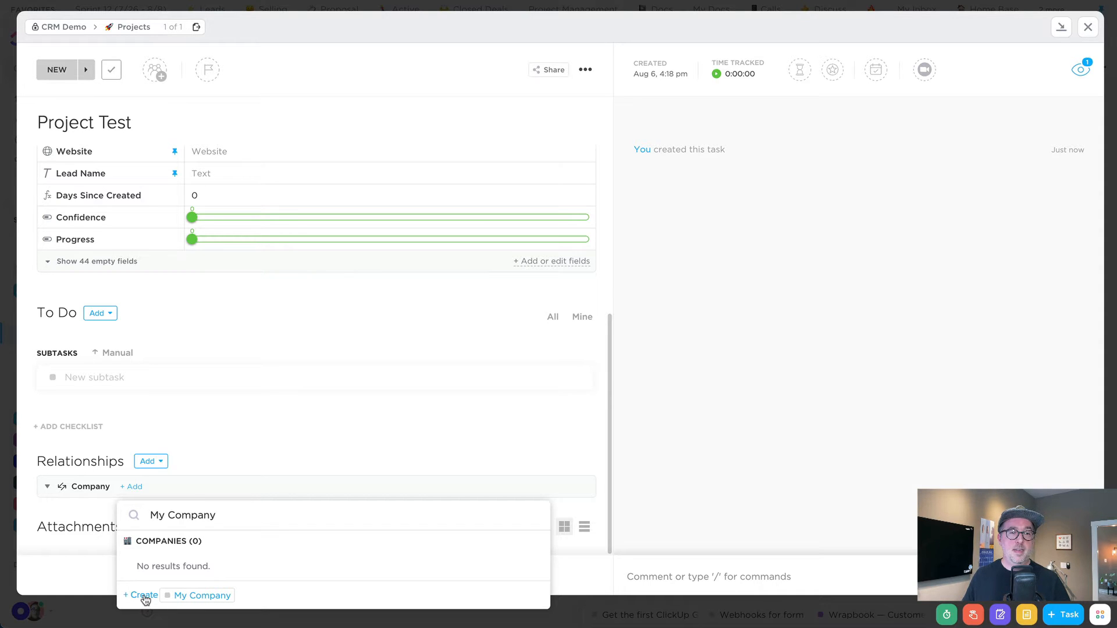
{"action": "left_click", "coordinate": [144, 595]}
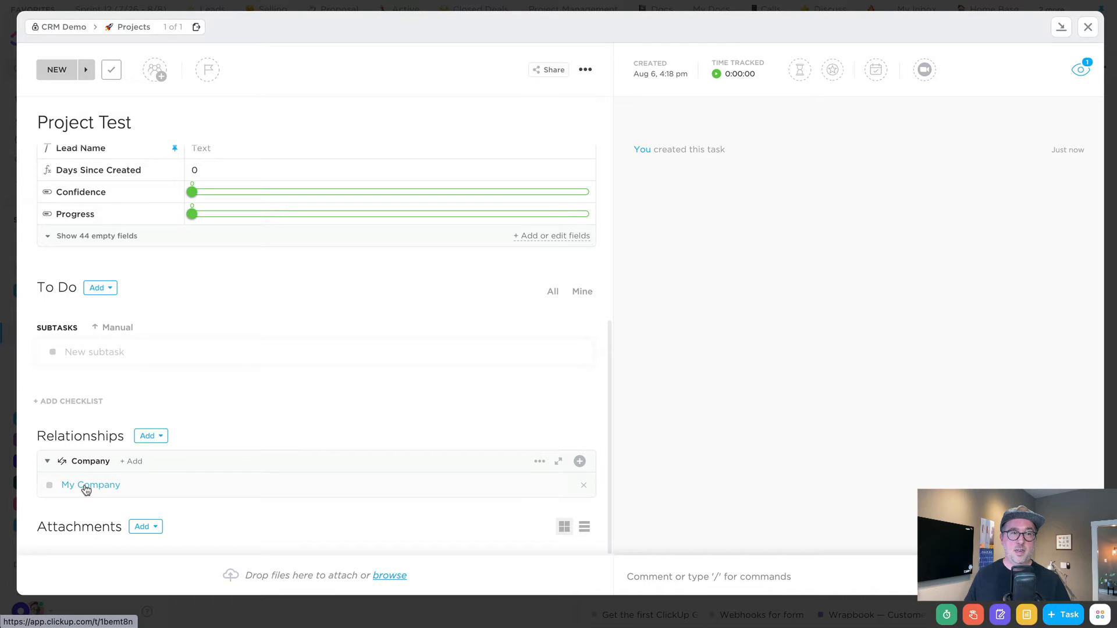
Step: Open the linked My Company task and fill in its Website field with the company's web address
{"action": "left_click", "coordinate": [86, 489]}
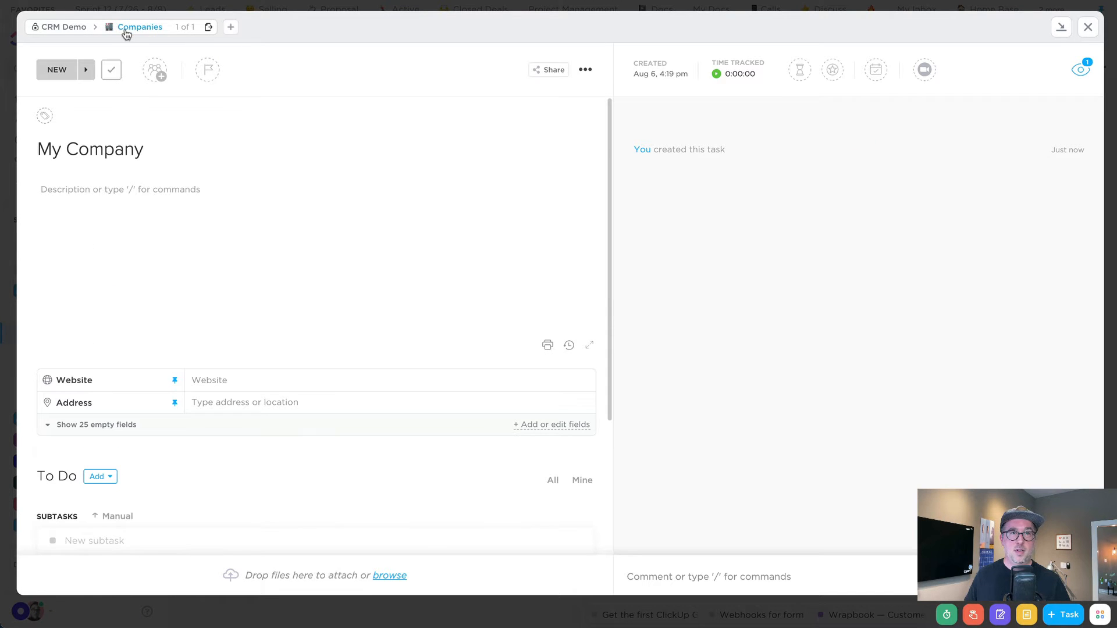
{"action": "left_click", "coordinate": [255, 374]}
{"action": "type", "text": "jakespirek"}
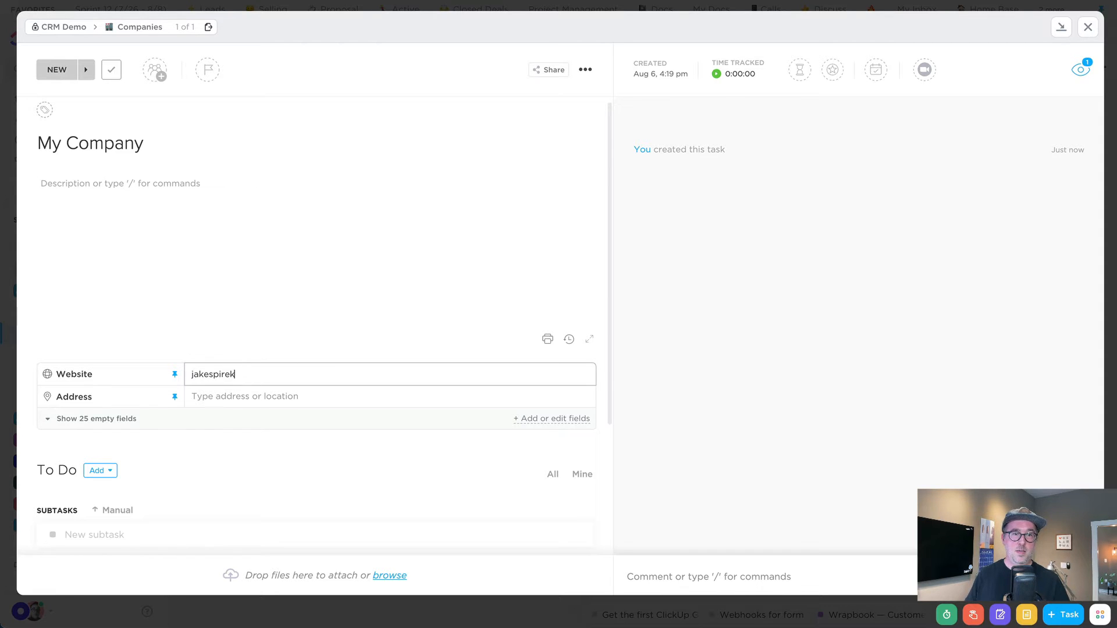
{"action": "type", "text": ".com"}
{"action": "key", "text": "Return"}
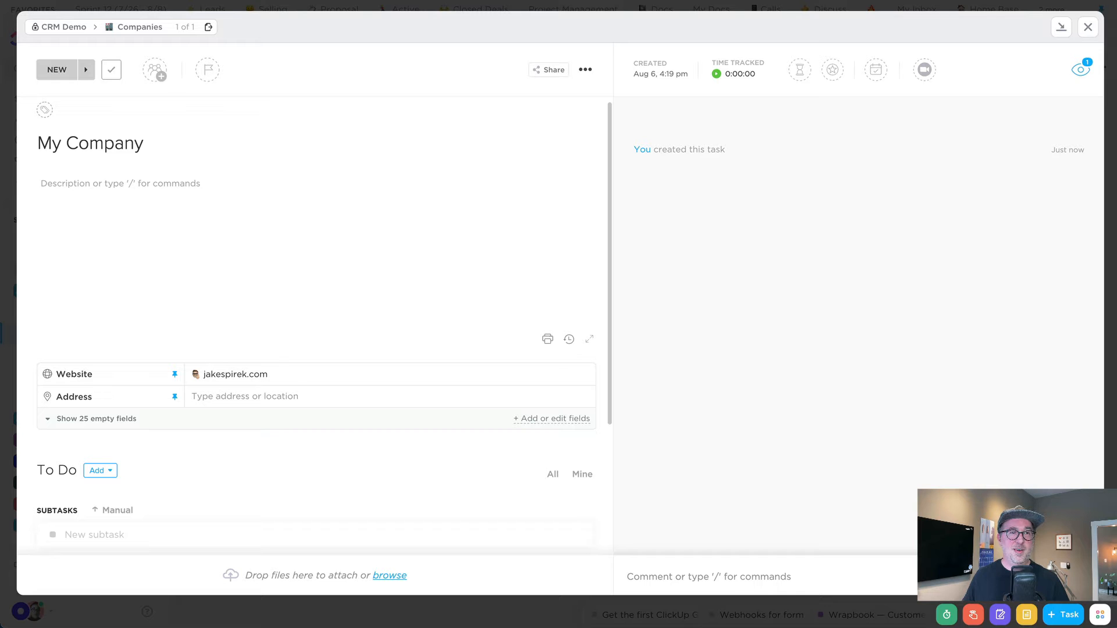
Step: Return to the Project Test task and add a Website rollup field to its Company relationship
{"action": "key", "text": "alt+Left"}
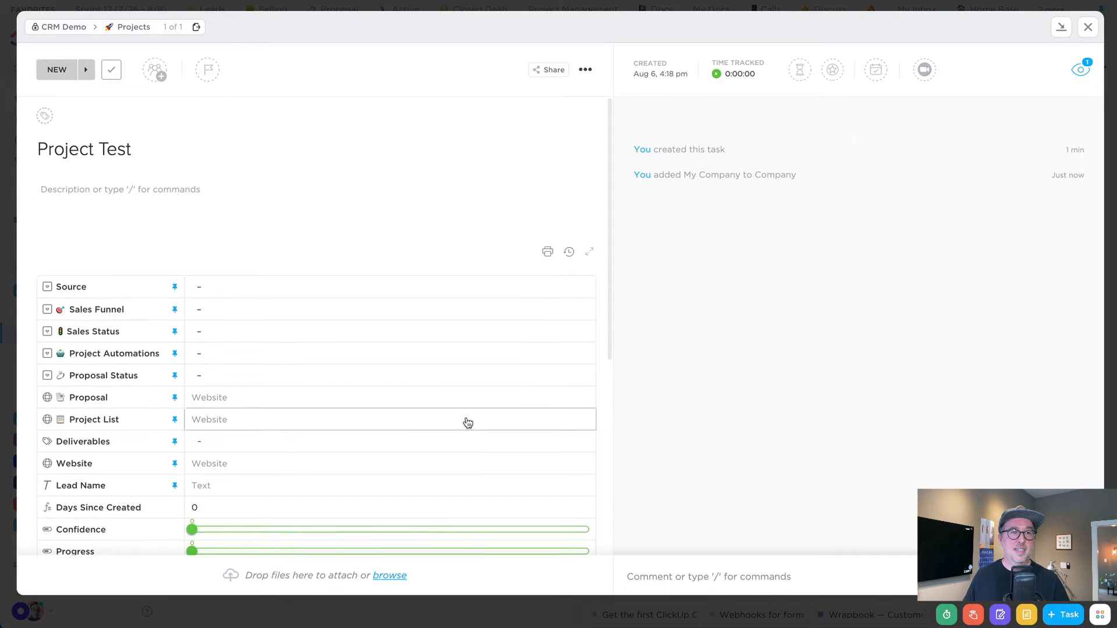
{"action": "scroll", "coordinate": [384, 472], "scroll_direction": "down", "scroll_amount": 6}
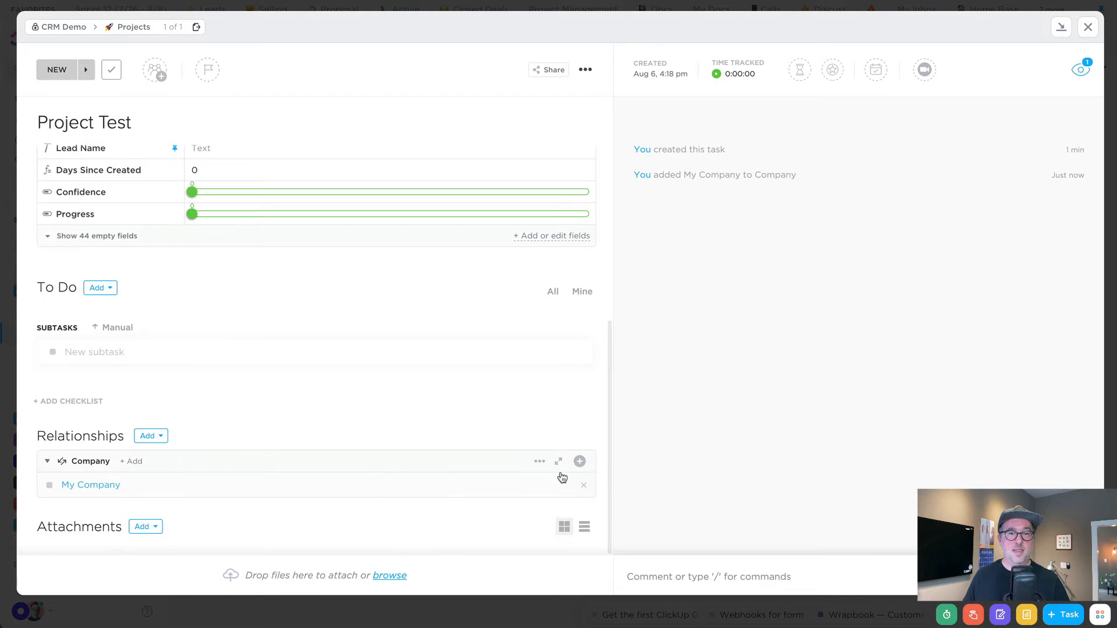
{"action": "left_click", "coordinate": [579, 461]}
{"action": "left_click", "coordinate": [334, 512]}
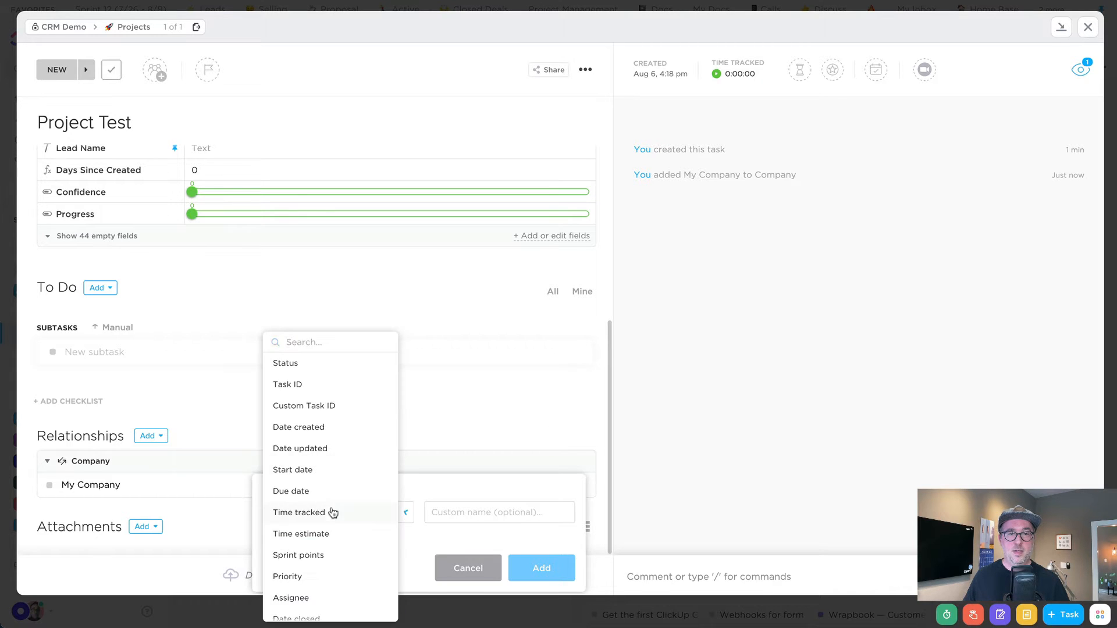
{"action": "type", "text": "eb"}
{"action": "left_click", "coordinate": [318, 562]}
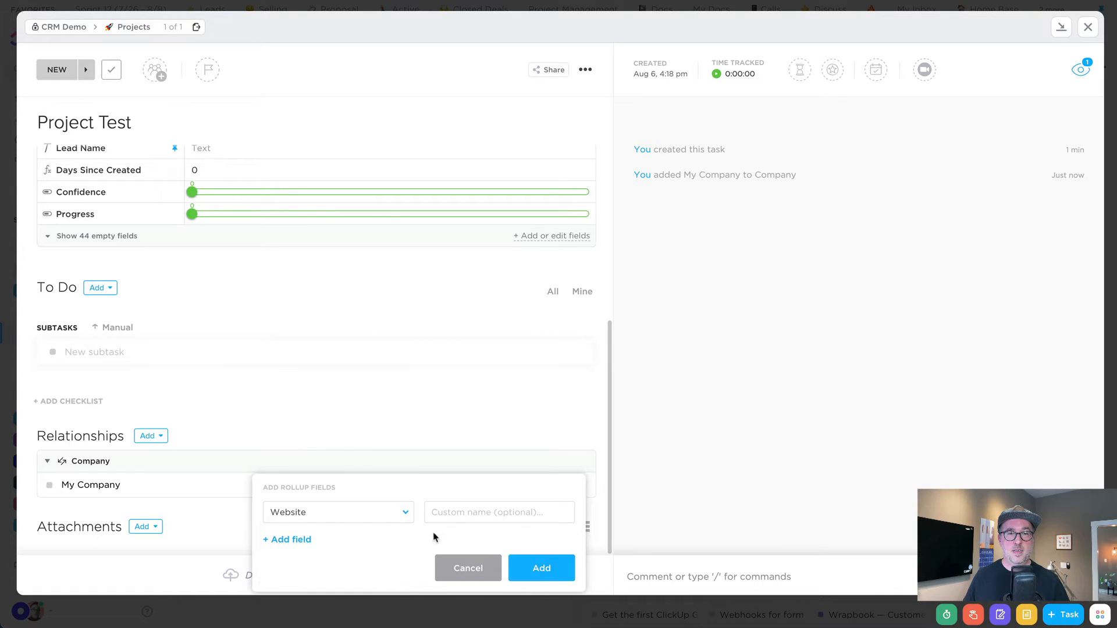
{"action": "left_click", "coordinate": [544, 568]}
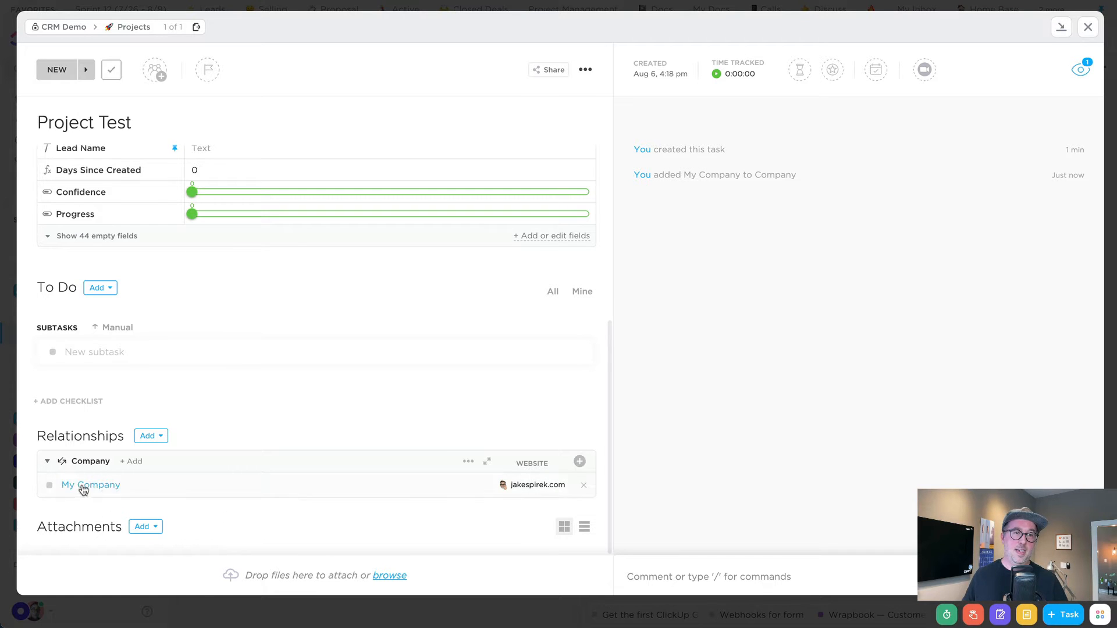
Step: Add a Status rollup field to the Company relationship of Project Test
{"action": "left_click", "coordinate": [579, 462]}
{"action": "left_click", "coordinate": [365, 515]}
{"action": "type", "text": "tat"}
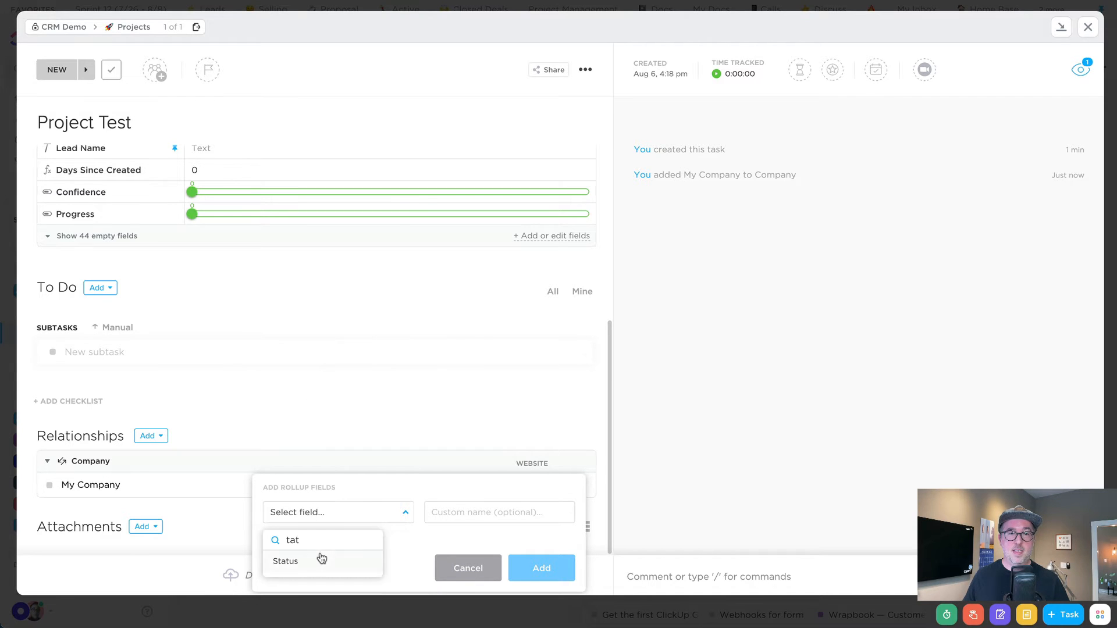
{"action": "left_click", "coordinate": [321, 560]}
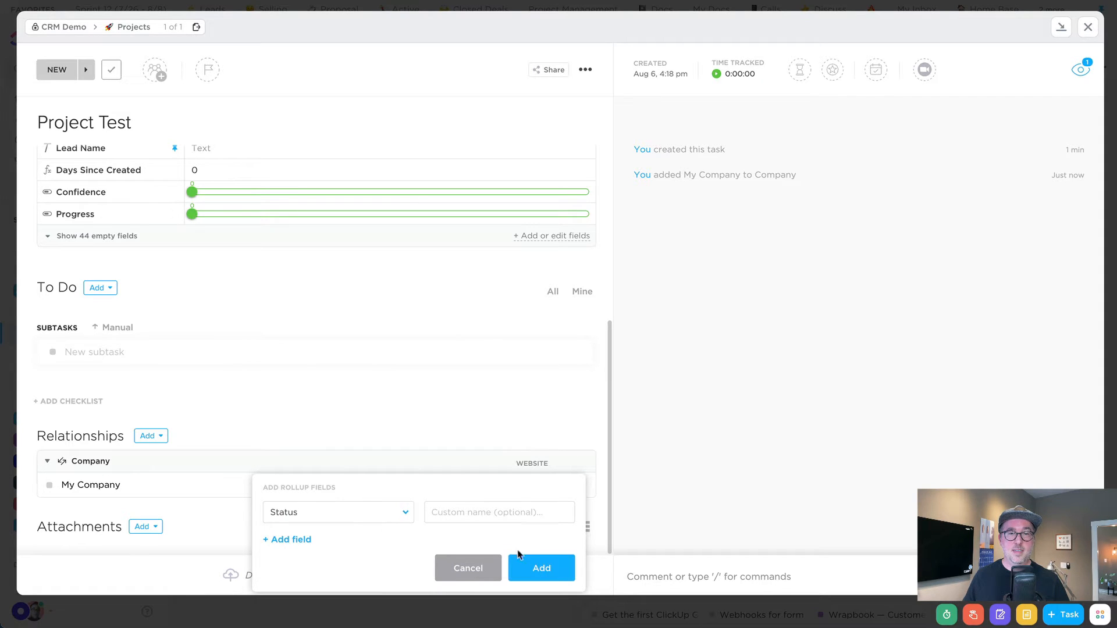
{"action": "left_click", "coordinate": [524, 567]}
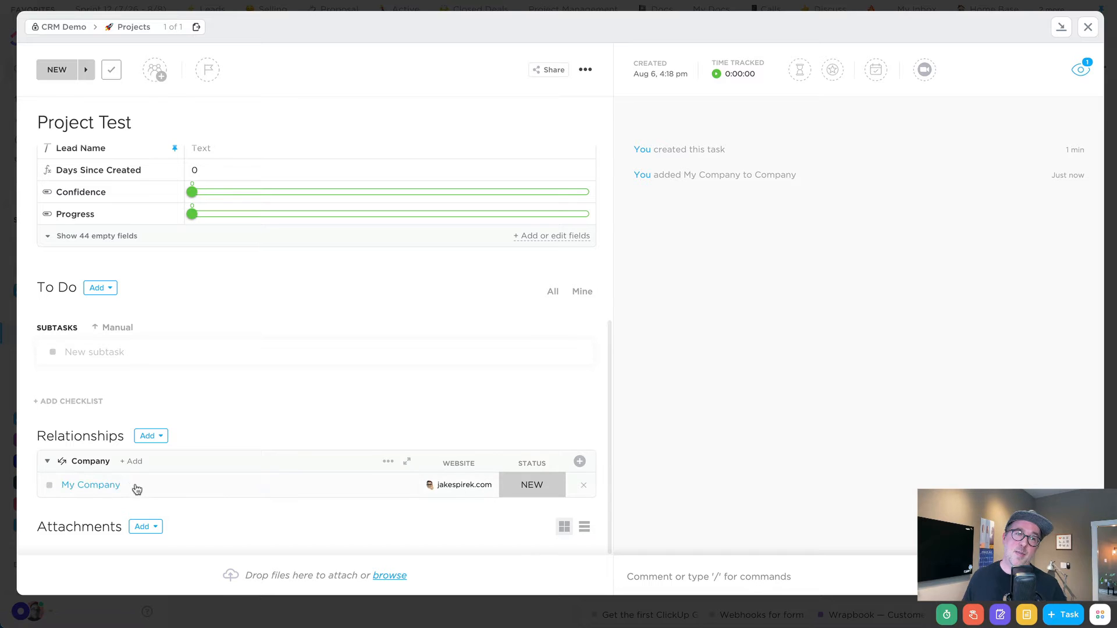
Step: Open My Company and create a second linked project named Project B in its Projects relationship
{"action": "left_click", "coordinate": [93, 486]}
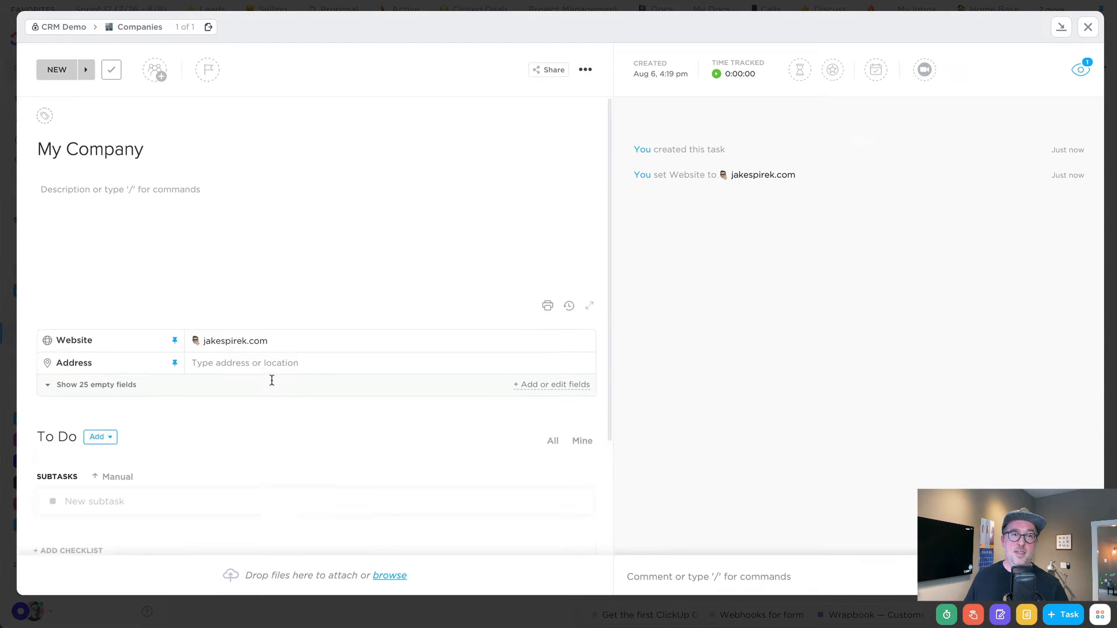
{"action": "scroll", "coordinate": [254, 294], "scroll_direction": "down", "scroll_amount": 3}
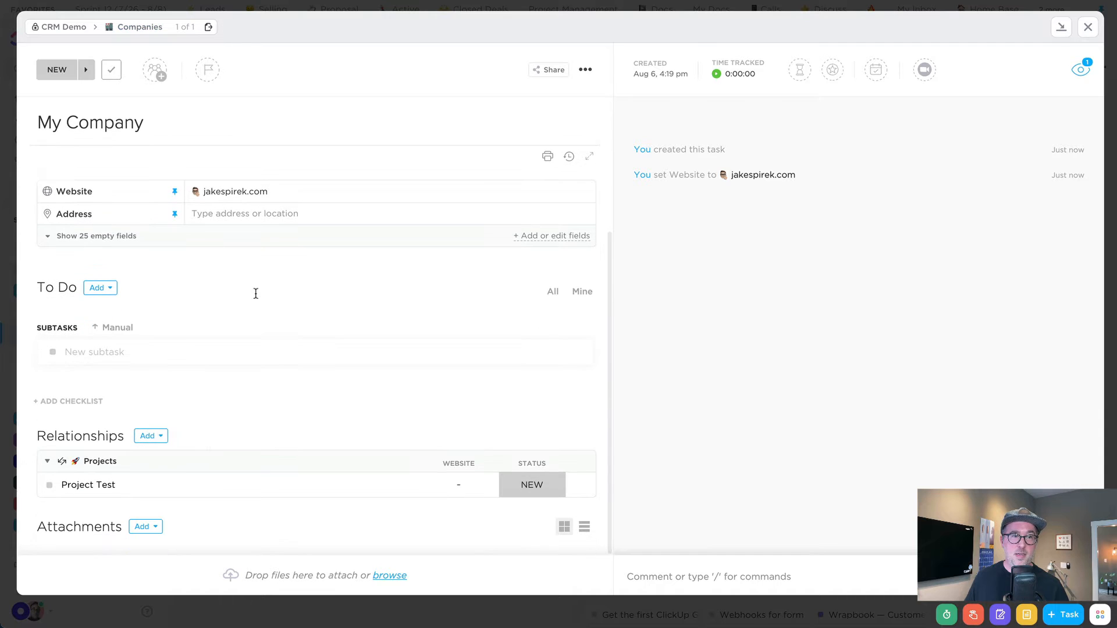
{"action": "left_click", "coordinate": [142, 462]}
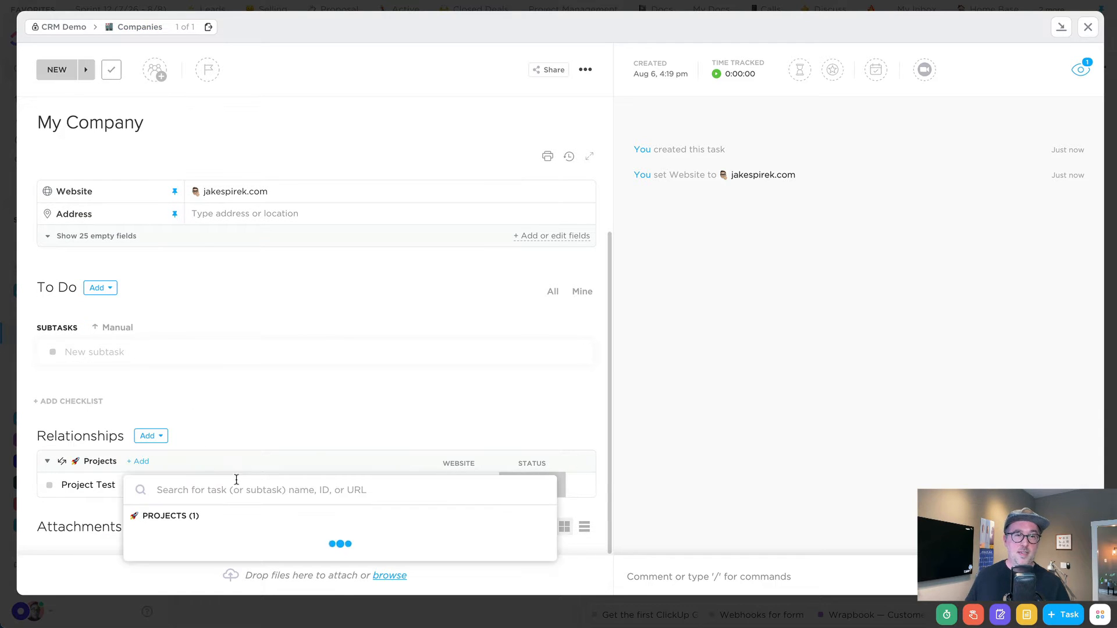
{"action": "type", "text": "Project "}
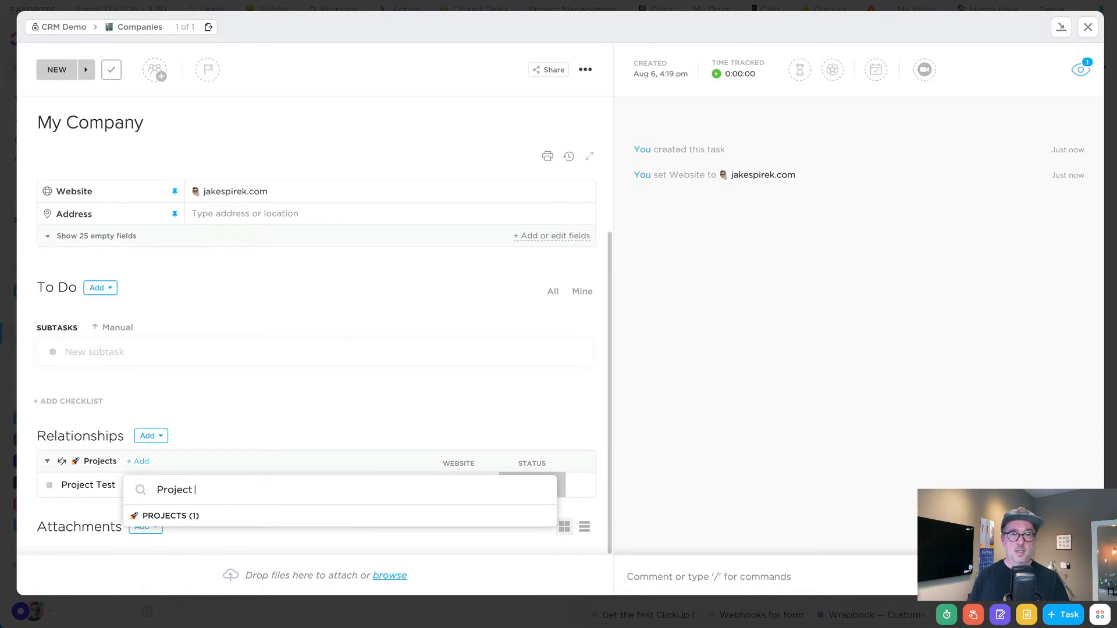
{"action": "type", "text": "B"}
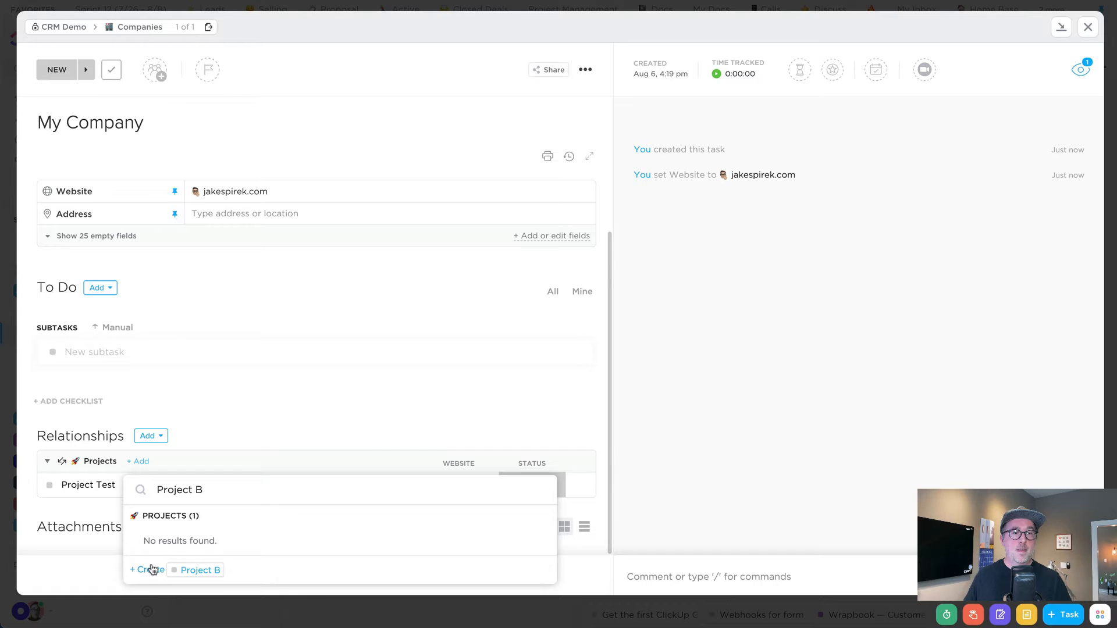
{"action": "left_click", "coordinate": [152, 570]}
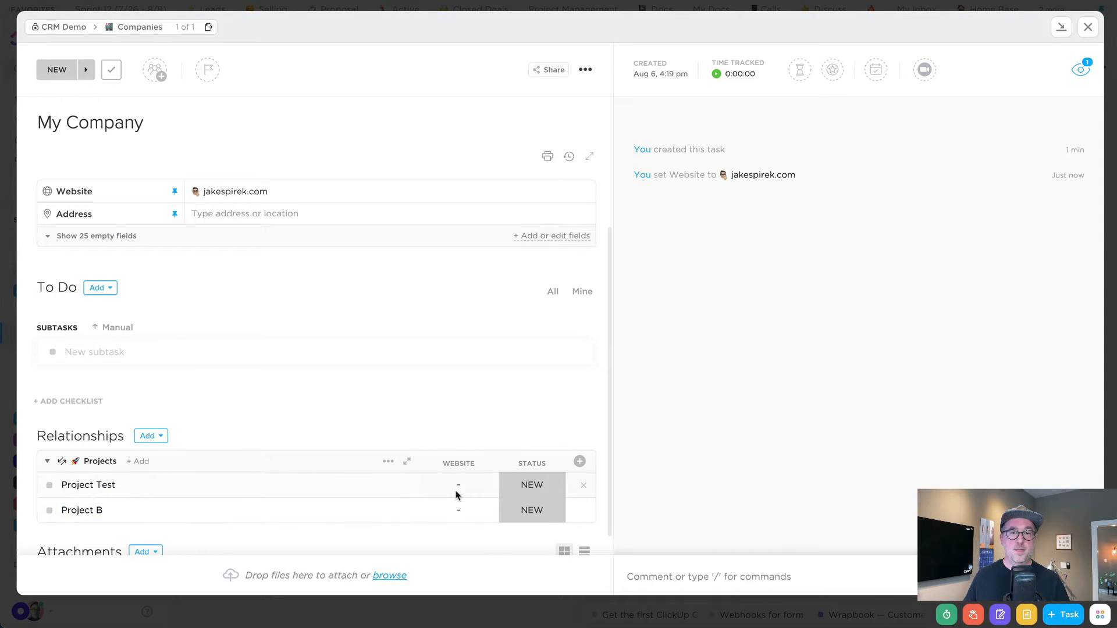
Step: Add a Revenue rollup field to the Projects relationship of My Company and close the task
{"action": "left_click", "coordinate": [580, 461]}
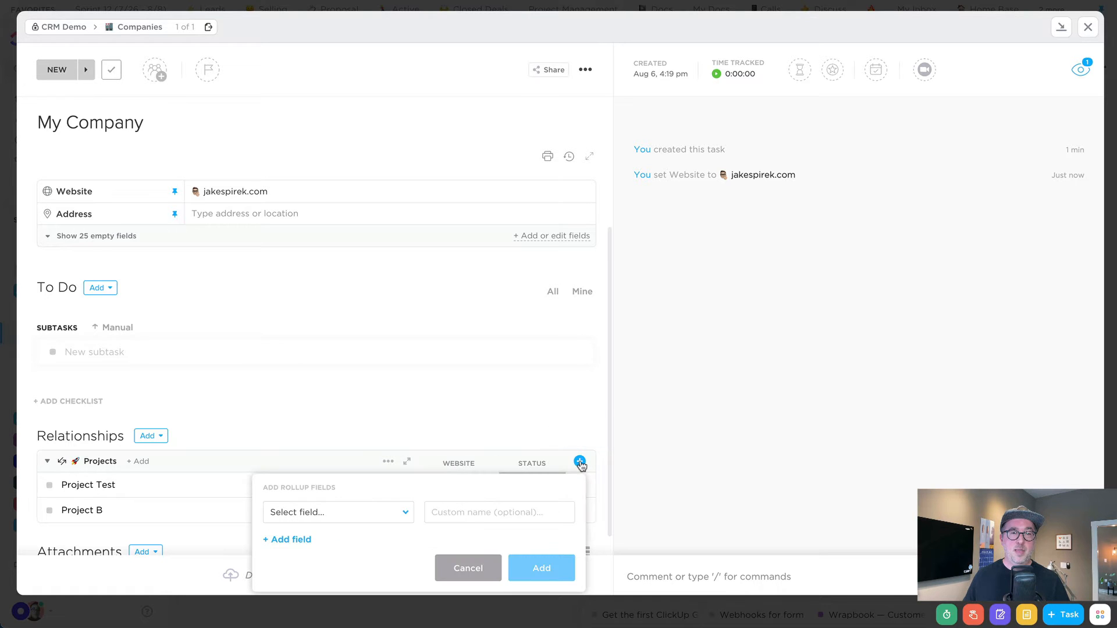
{"action": "left_click", "coordinate": [357, 518]}
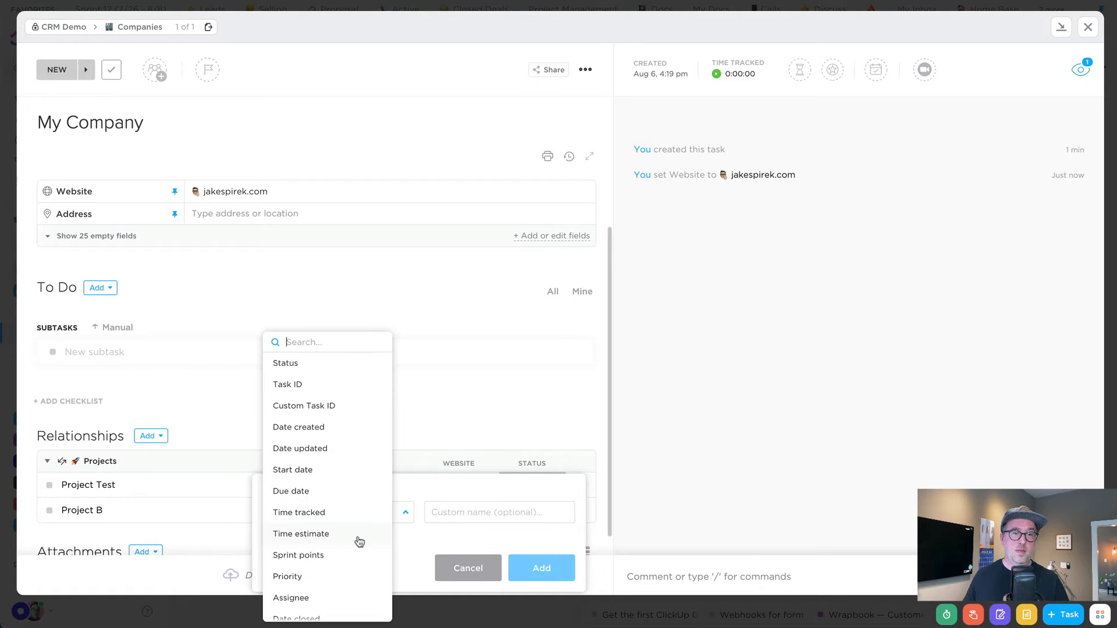
{"action": "type", "text": "reg"}
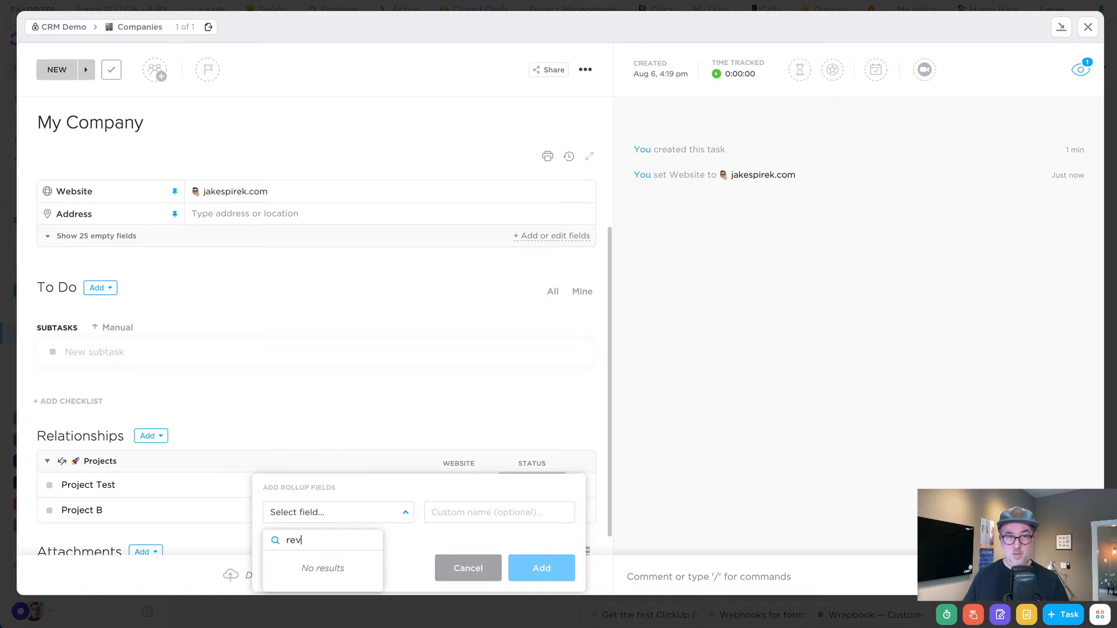
{"action": "left_click", "coordinate": [317, 560]}
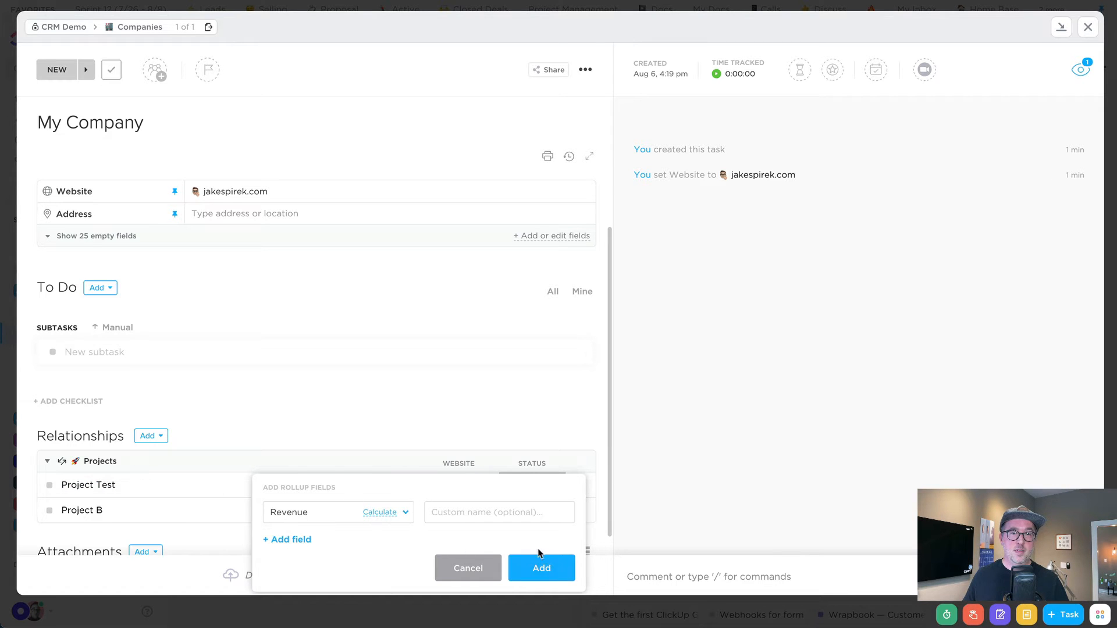
{"action": "left_click", "coordinate": [540, 567]}
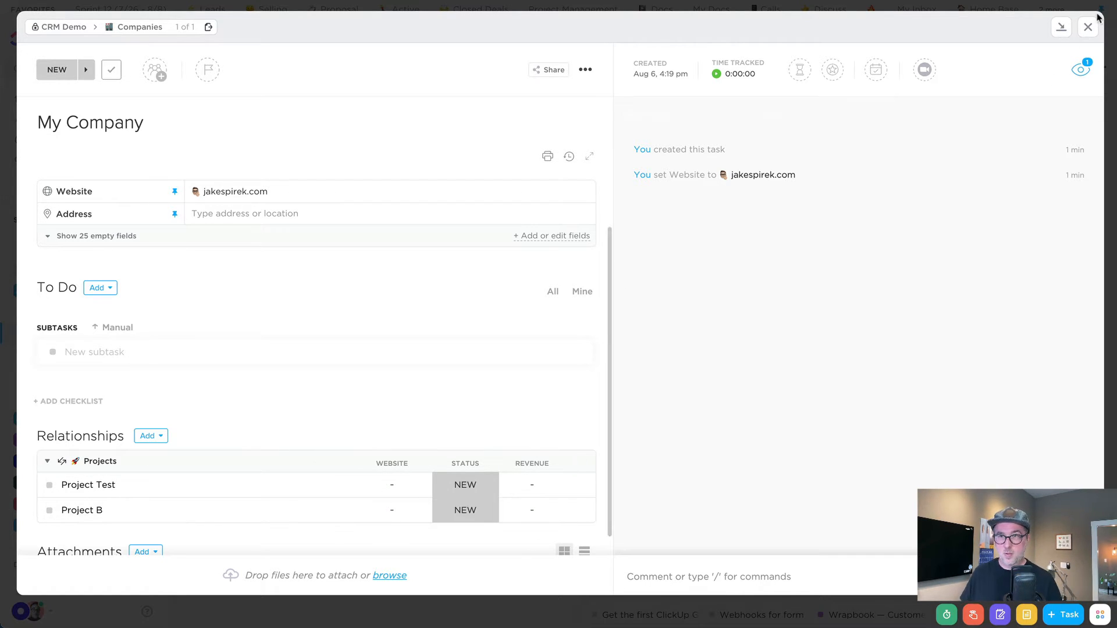
{"action": "left_click", "coordinate": [1087, 27]}
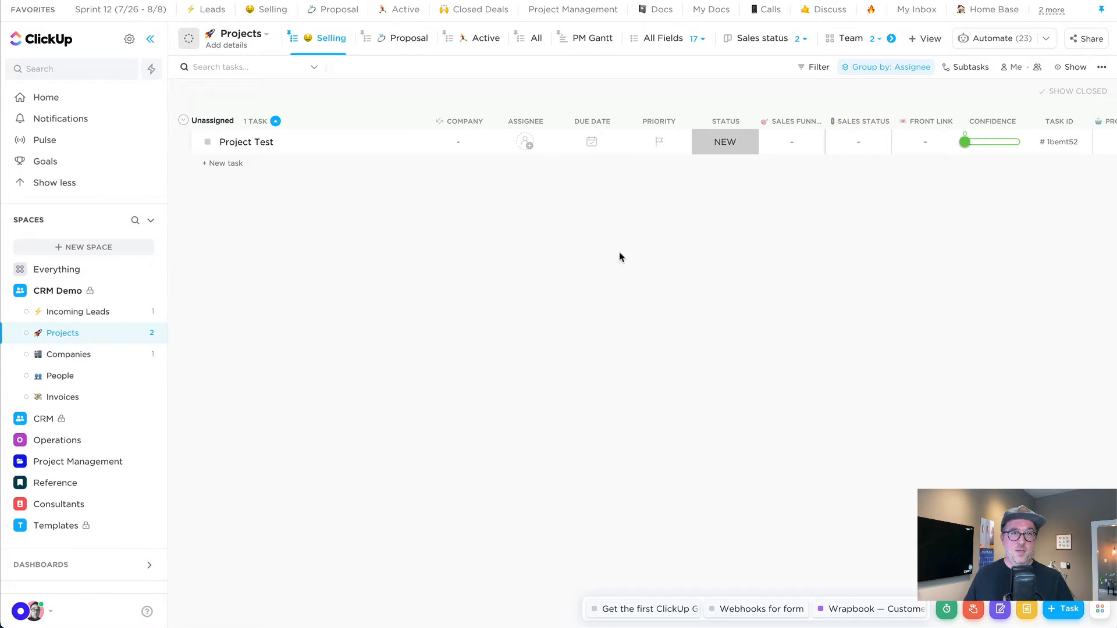
Step: Open the Project Test task from the Projects list and remove My Company from its Company relationship
{"action": "left_click", "coordinate": [310, 0]}
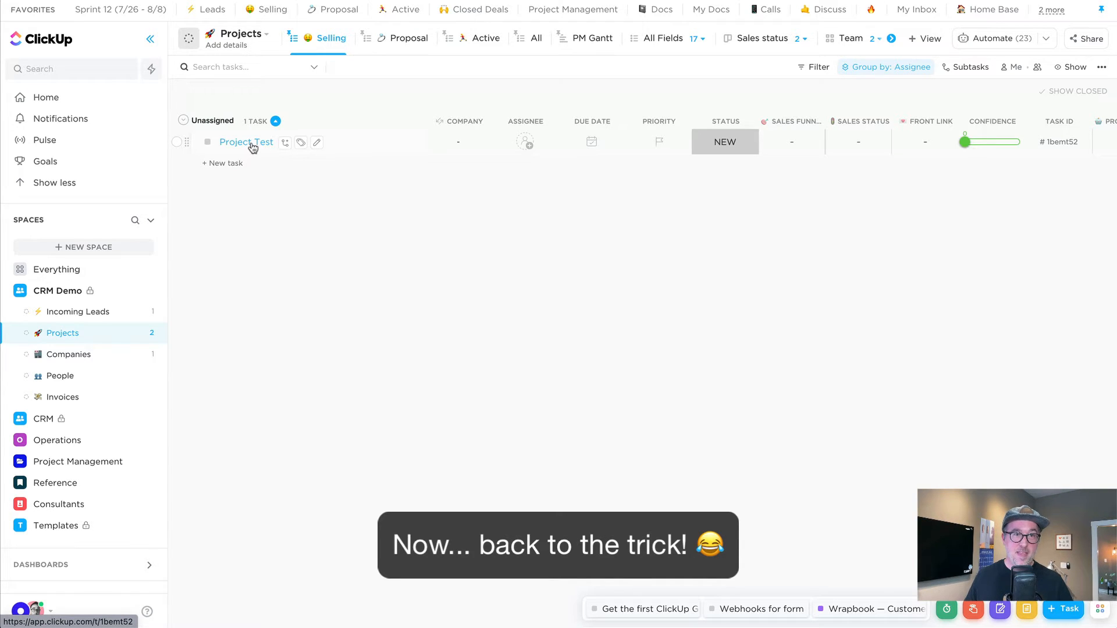
{"action": "left_click", "coordinate": [252, 147]}
{"action": "scroll", "coordinate": [337, 471], "scroll_direction": "down", "scroll_amount": 5}
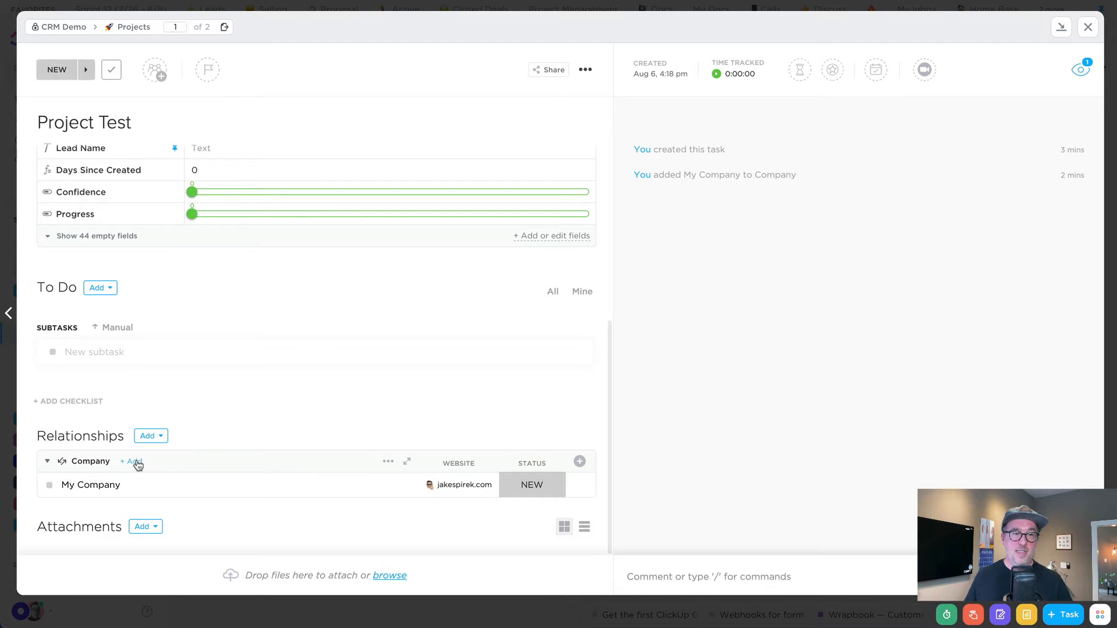
{"action": "left_click", "coordinate": [587, 485]}
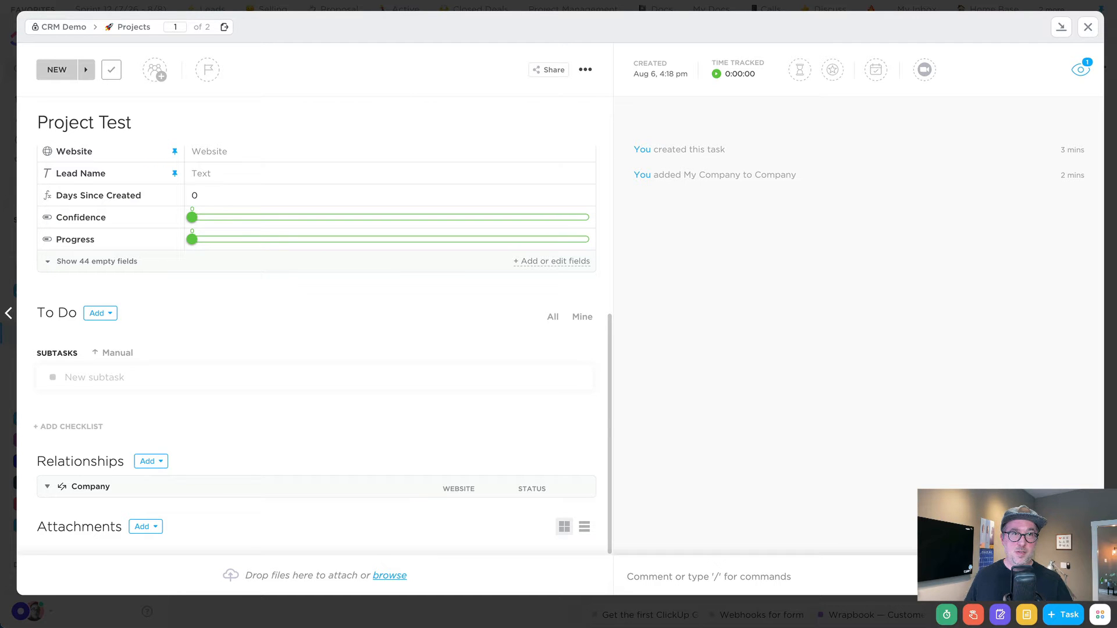
Step: Open the browser's developer tools for the Project Test page, show the network log and clear its recorded requests
{"action": "left_click", "coordinate": [313, 1]}
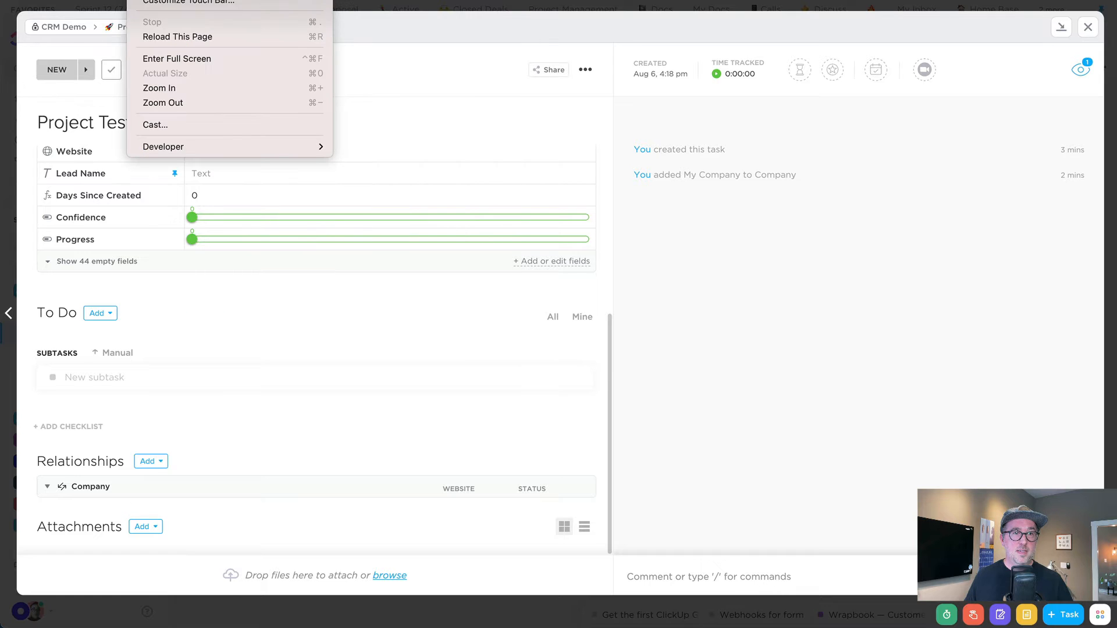
{"action": "mouse_move", "coordinate": [195, 147]}
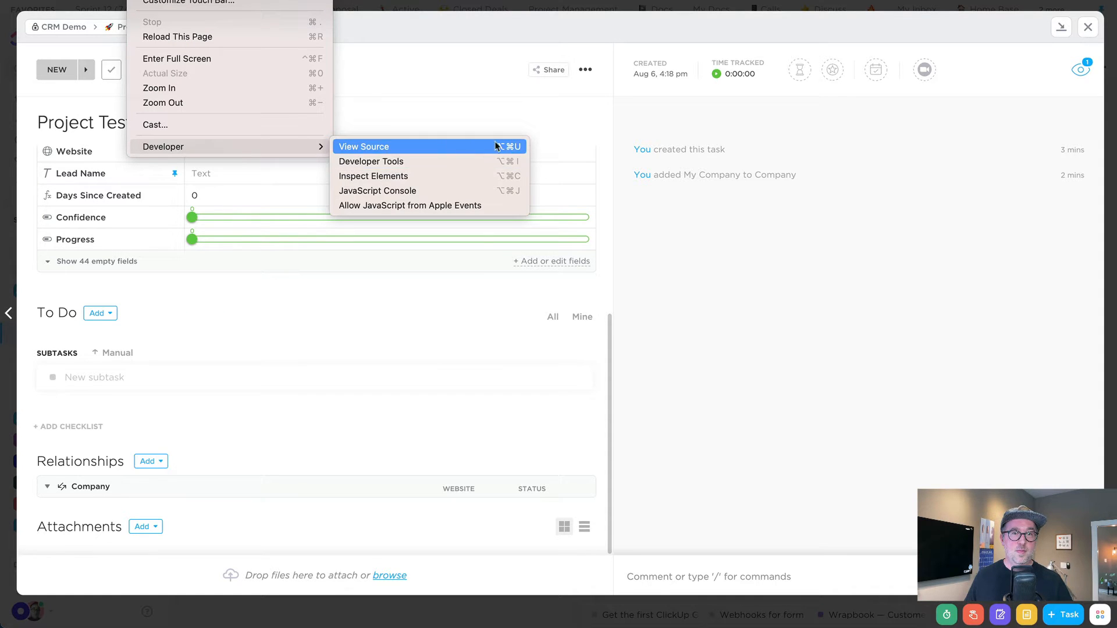
{"action": "left_click", "coordinate": [441, 160]}
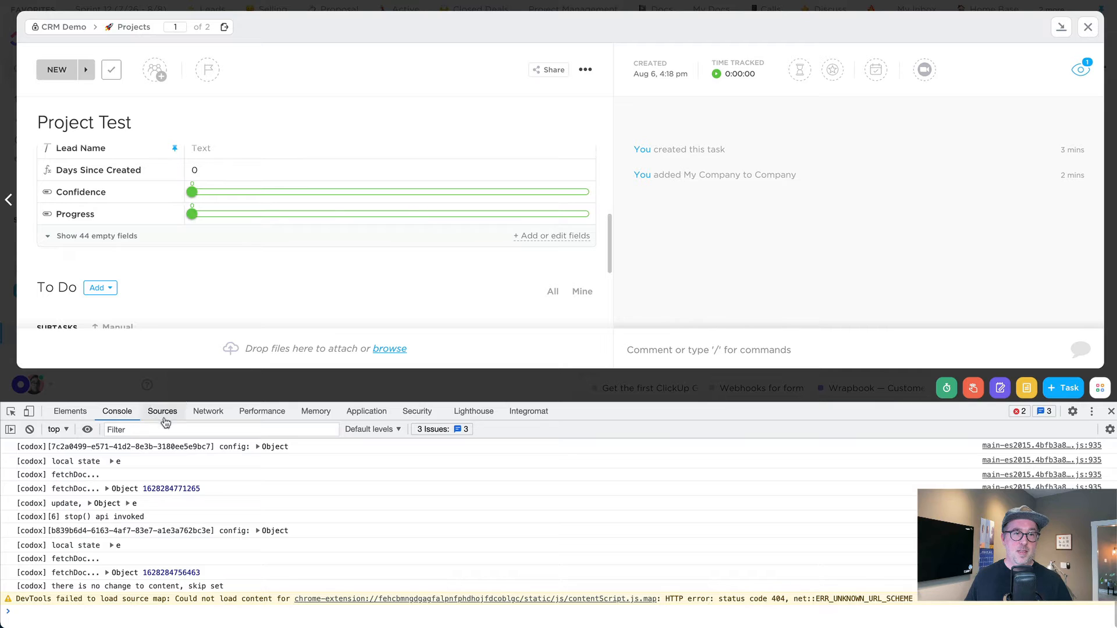
{"action": "left_click", "coordinate": [208, 411]}
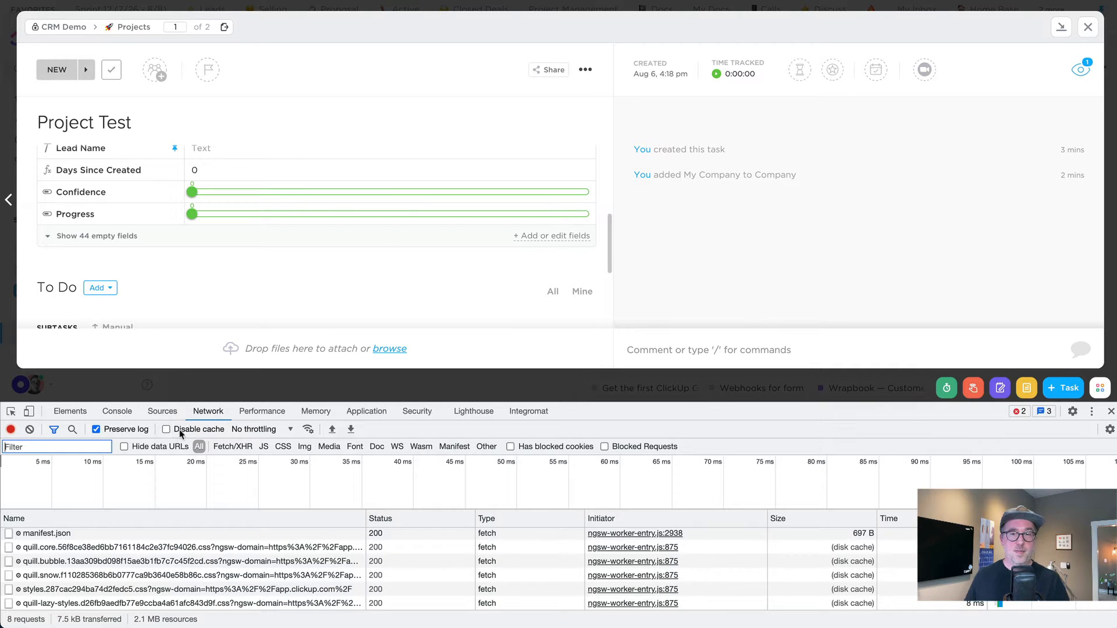
{"action": "left_click", "coordinate": [31, 430]}
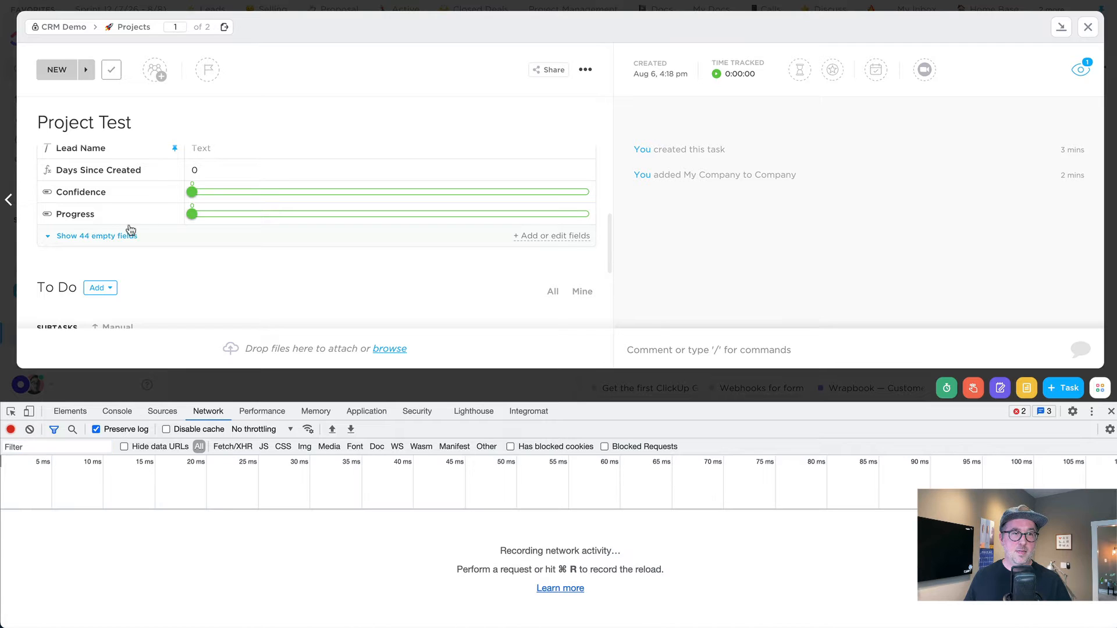
{"action": "scroll", "coordinate": [201, 256], "scroll_direction": "down", "scroll_amount": 2}
{"action": "scroll", "coordinate": [201, 256], "scroll_direction": "down", "scroll_amount": 4}
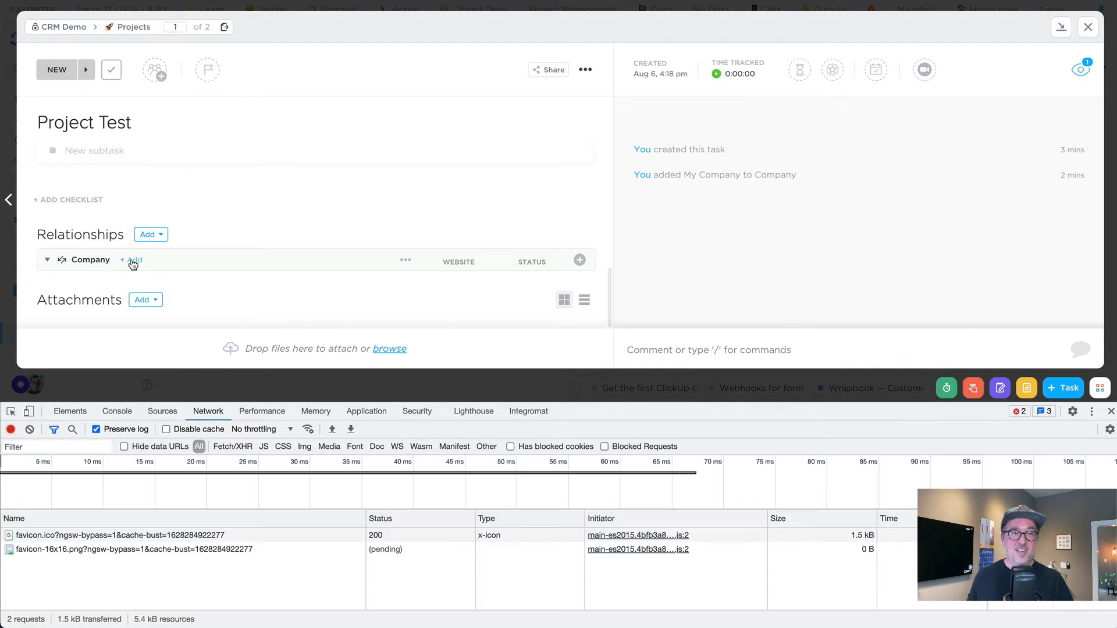
Step: Link My Company in the Company relationship of Project Test, clearing the network log just before choosing the company
{"action": "left_click", "coordinate": [133, 261]}
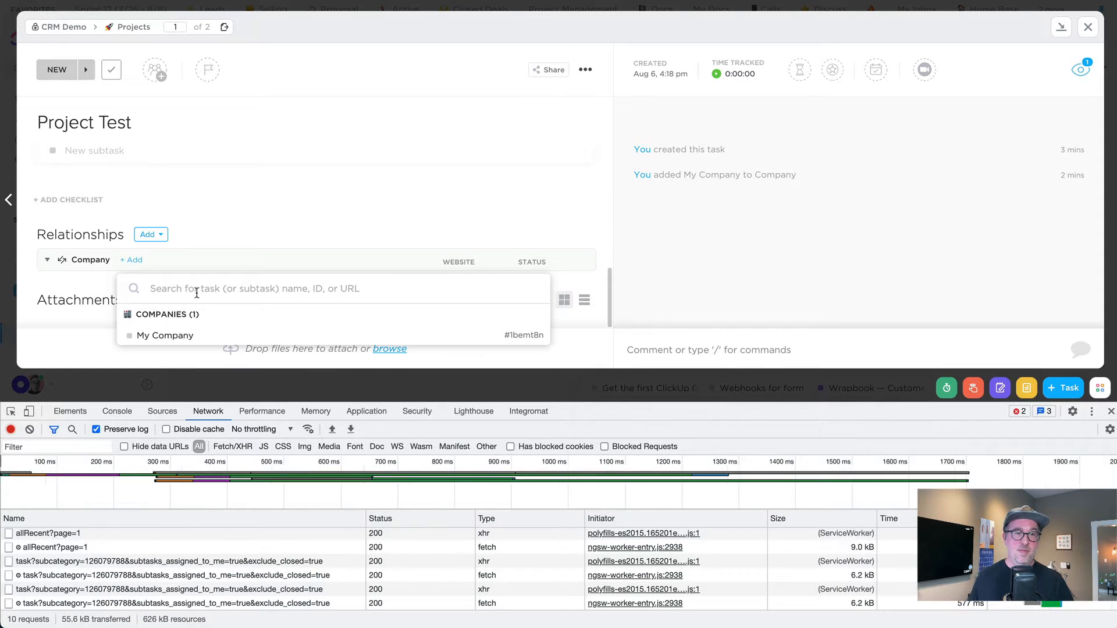
{"action": "left_click", "coordinate": [30, 429]}
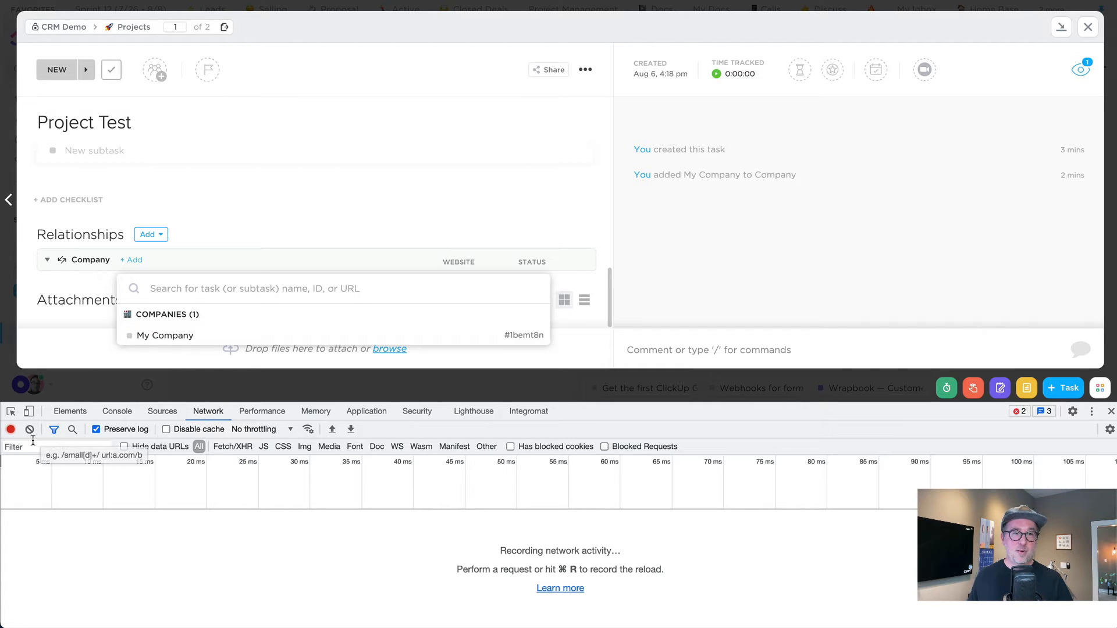
{"action": "left_click", "coordinate": [167, 341]}
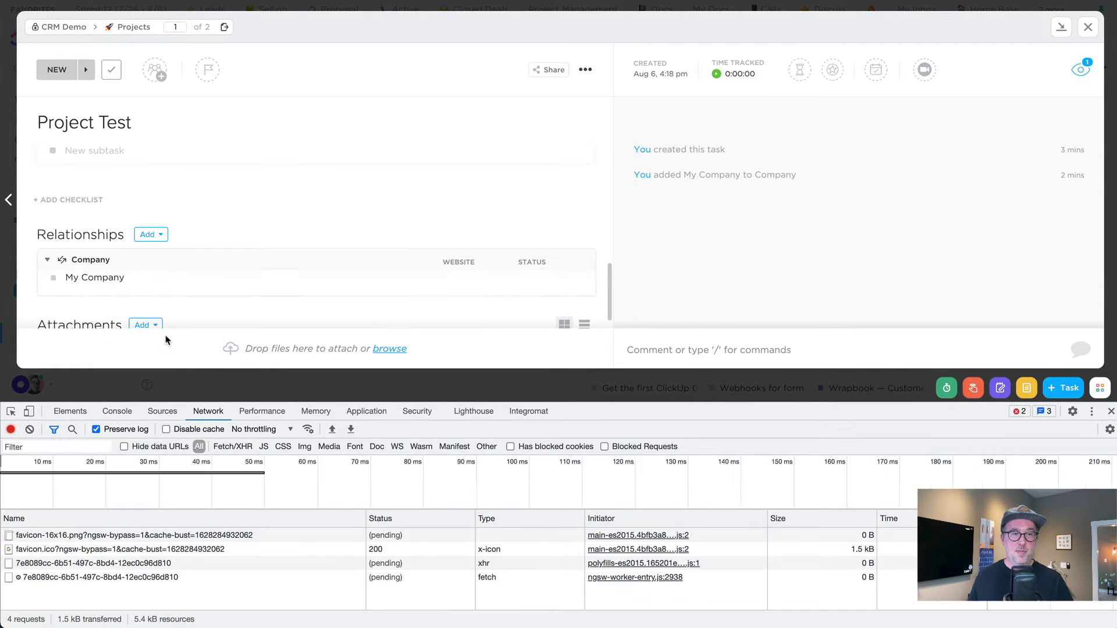
Step: Inspect the headers of the recorded xhr request beginning with 7e8089cc and highlight its Request URL
{"action": "left_click", "coordinate": [34, 564]}
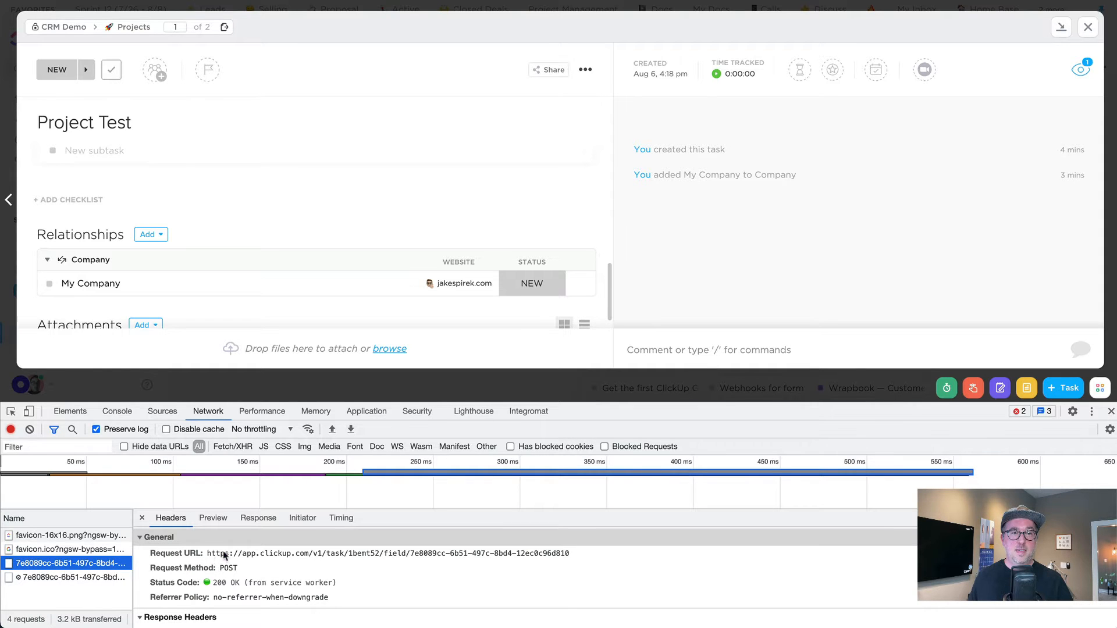
{"action": "left_click_drag", "start_coordinate": [208, 554], "coordinate": [458, 562]}
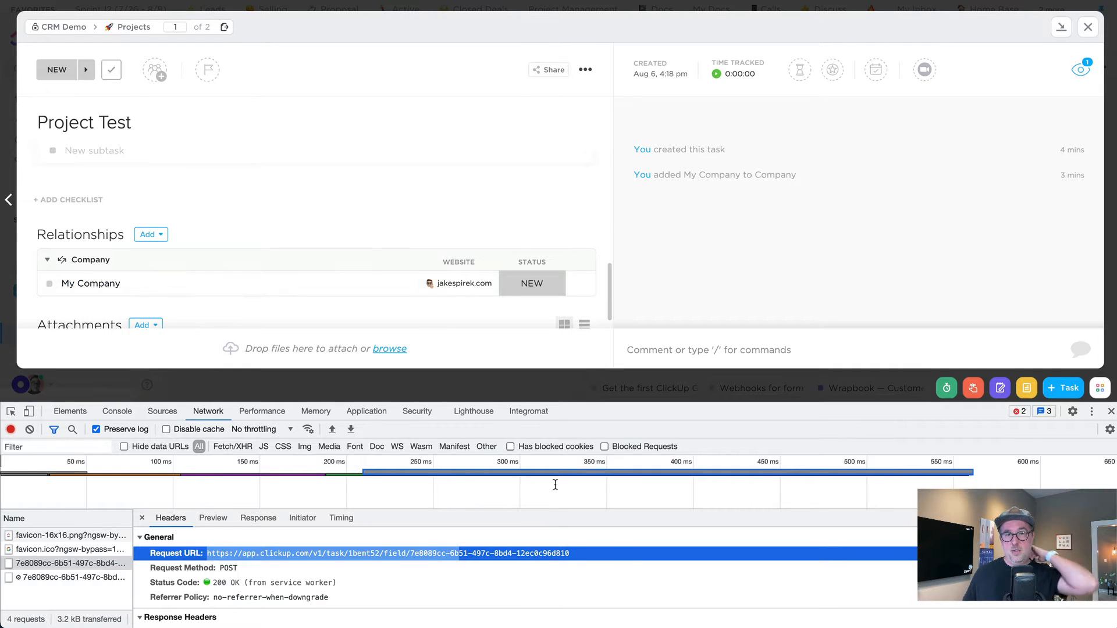
{"action": "left_click", "coordinate": [417, 554]}
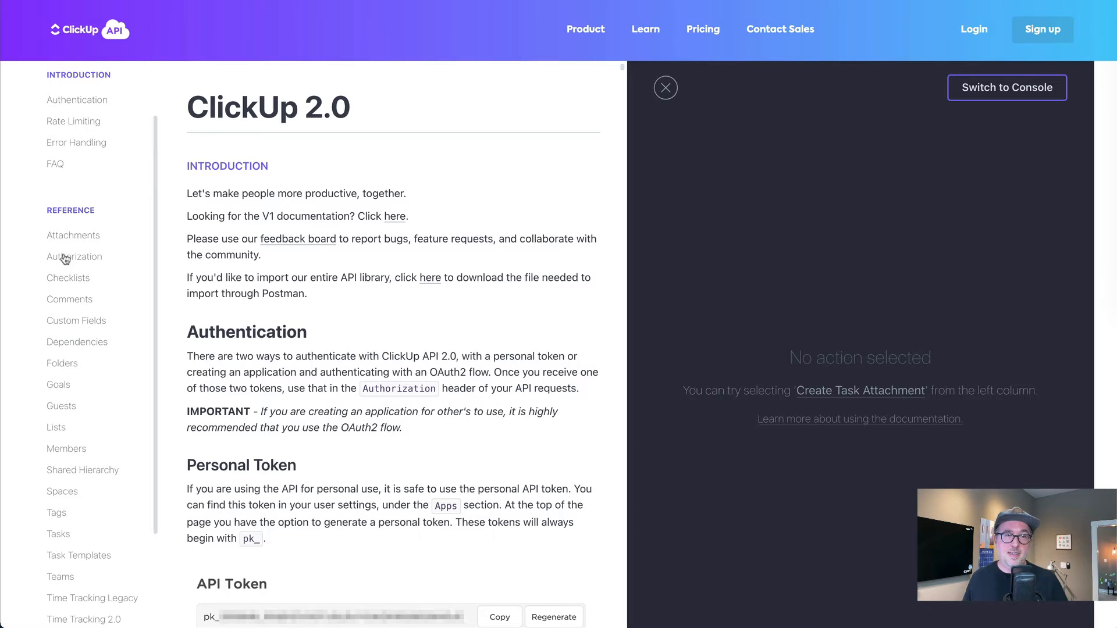
Step: Open the Custom Fields reference in the ClickUp API documentation and find its Field Values section
{"action": "left_click", "coordinate": [58, 322]}
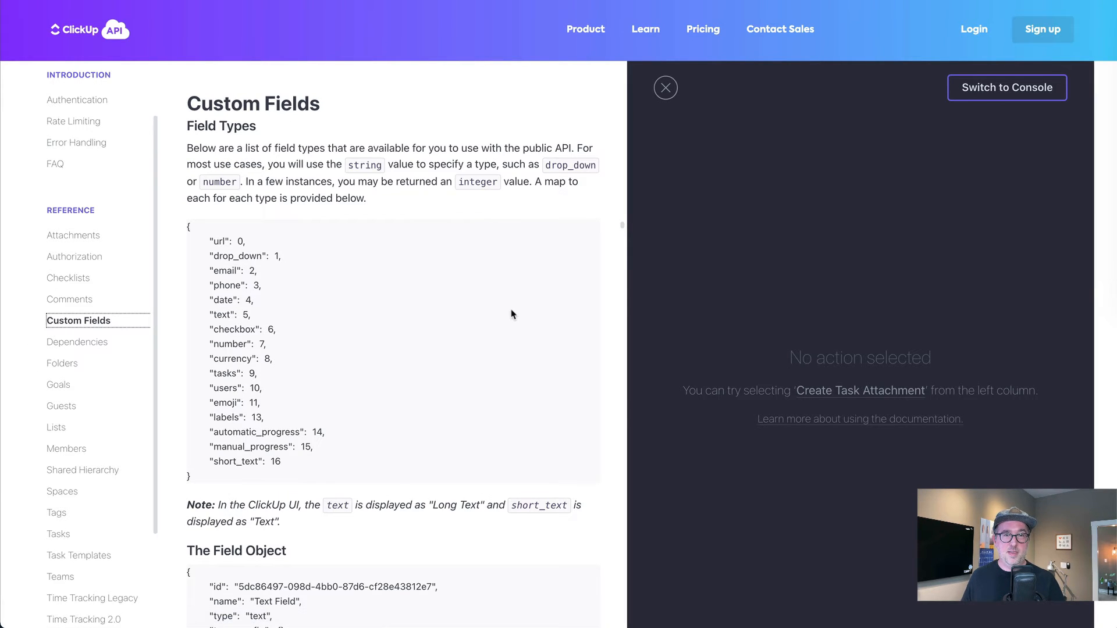
{"action": "scroll", "coordinate": [516, 401], "scroll_direction": "down", "scroll_amount": 10}
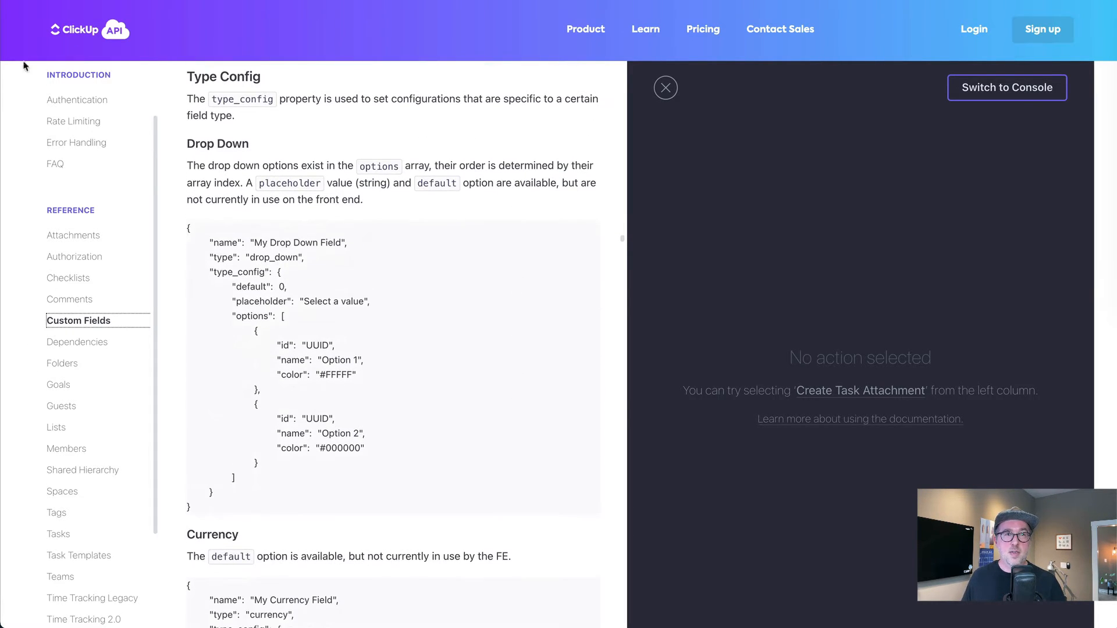
{"action": "left_click", "coordinate": [110, 323]}
{"action": "scroll", "coordinate": [429, 312], "scroll_direction": "down", "scroll_amount": 2}
{"action": "scroll", "coordinate": [427, 315], "scroll_direction": "down", "scroll_amount": 15}
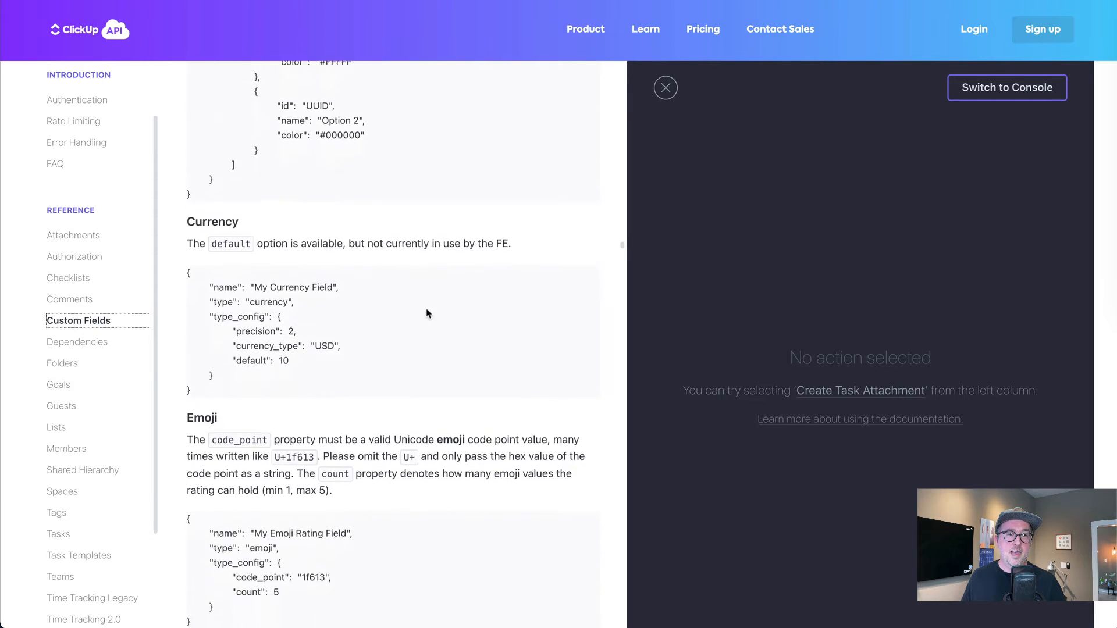
{"action": "scroll", "coordinate": [427, 314], "scroll_direction": "down", "scroll_amount": 12}
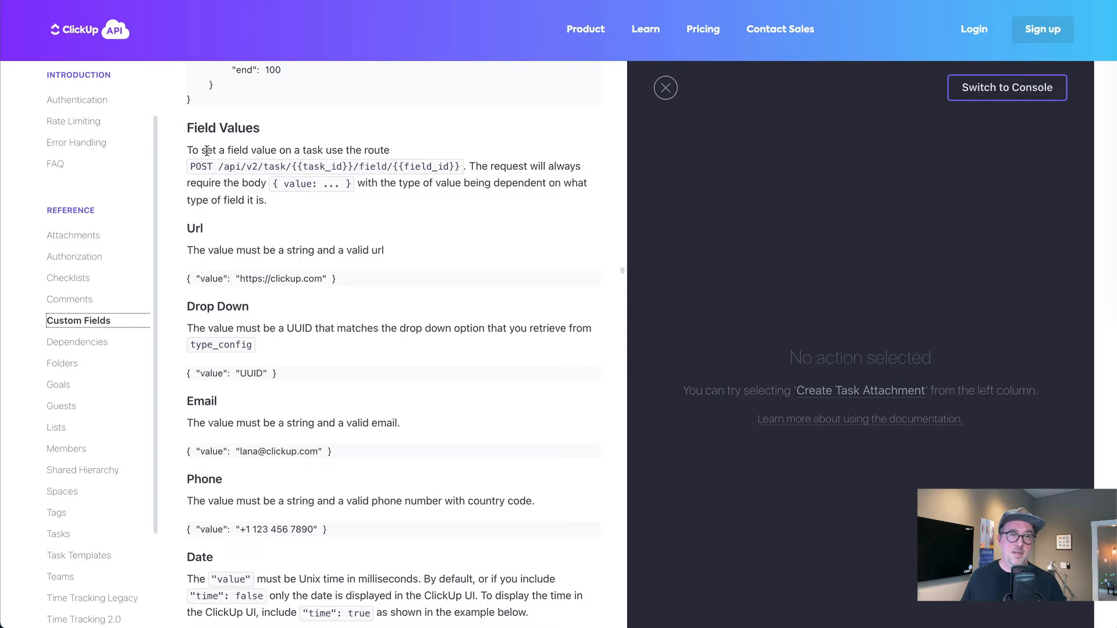
Step: Highlight the route /api/v2/task/{{task_id}}/field/{{field_id}} and review the surrounding Field Values instructions
{"action": "left_click_drag", "start_coordinate": [216, 170], "coordinate": [464, 170]}
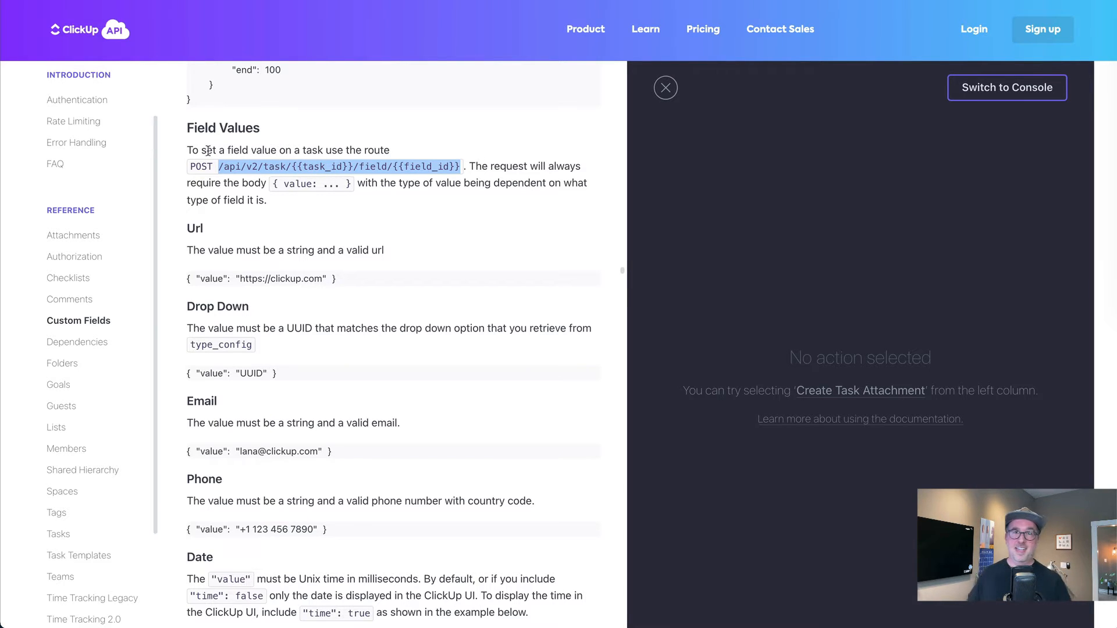
{"action": "scroll", "coordinate": [417, 231], "scroll_direction": "down", "scroll_amount": 1}
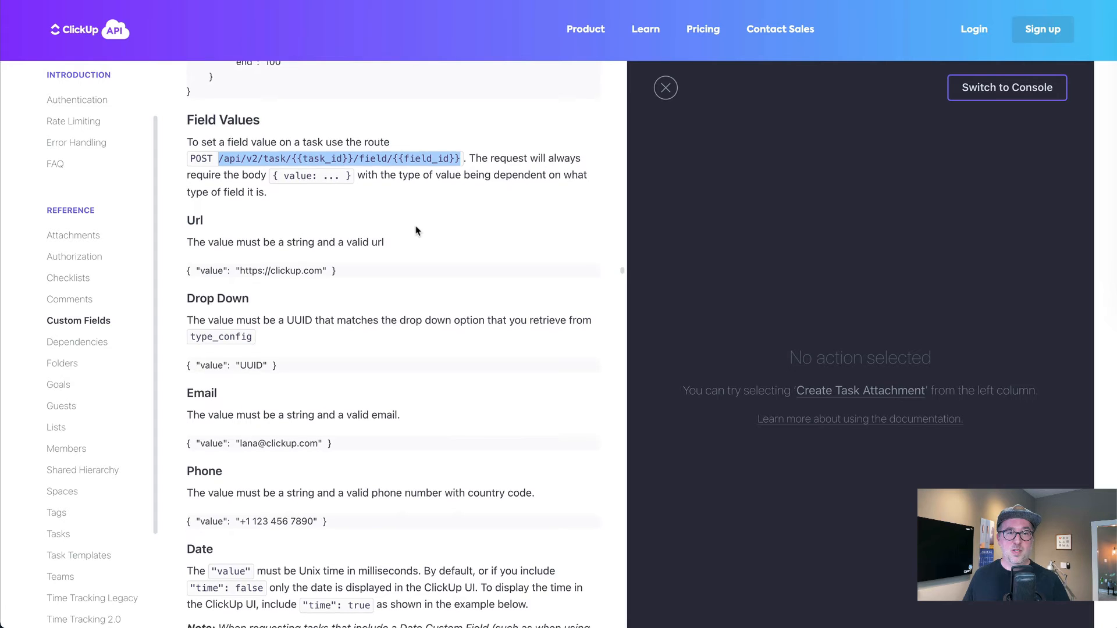
{"action": "scroll", "coordinate": [416, 231], "scroll_direction": "up", "scroll_amount": 3}
{"action": "scroll", "coordinate": [522, 234], "scroll_direction": "down", "scroll_amount": 1}
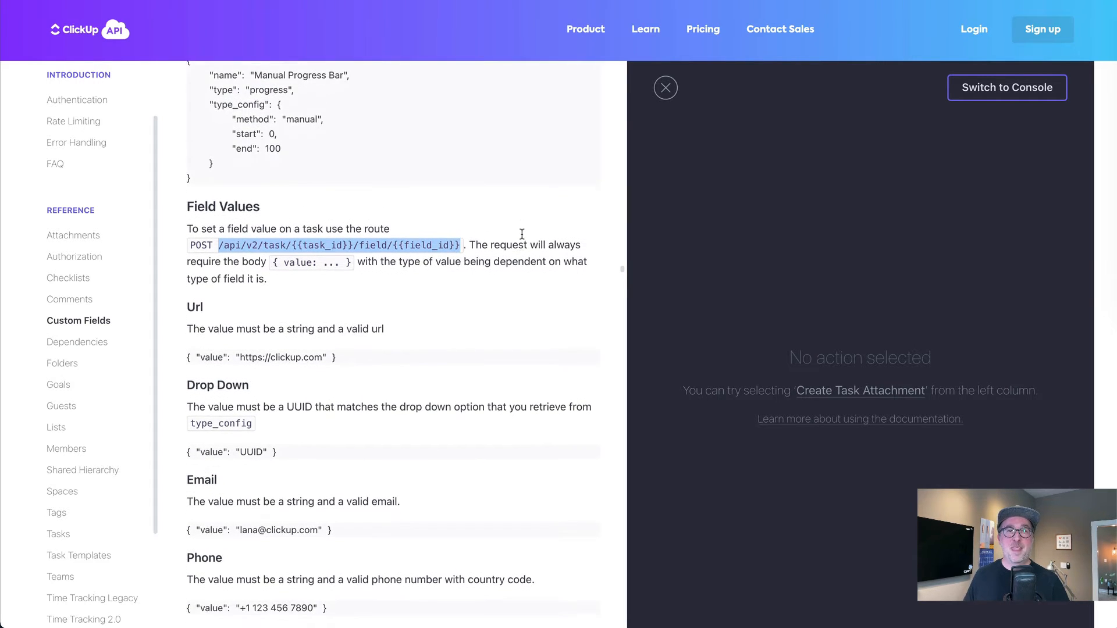
{"action": "scroll", "coordinate": [522, 234], "scroll_direction": "up", "scroll_amount": 2}
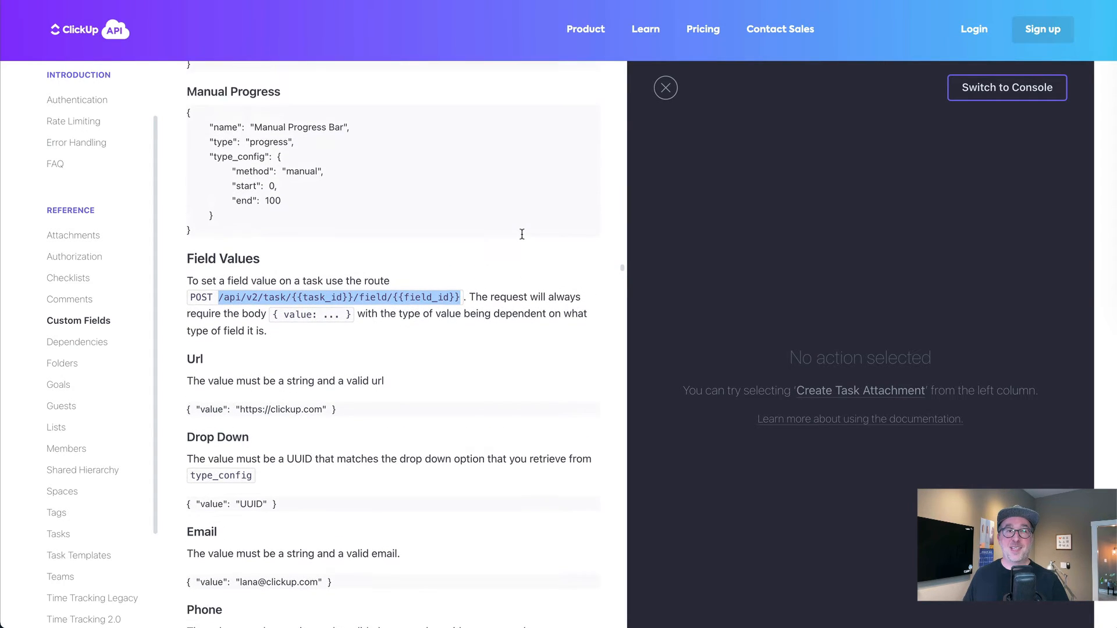
{"action": "left_click", "coordinate": [515, 267]}
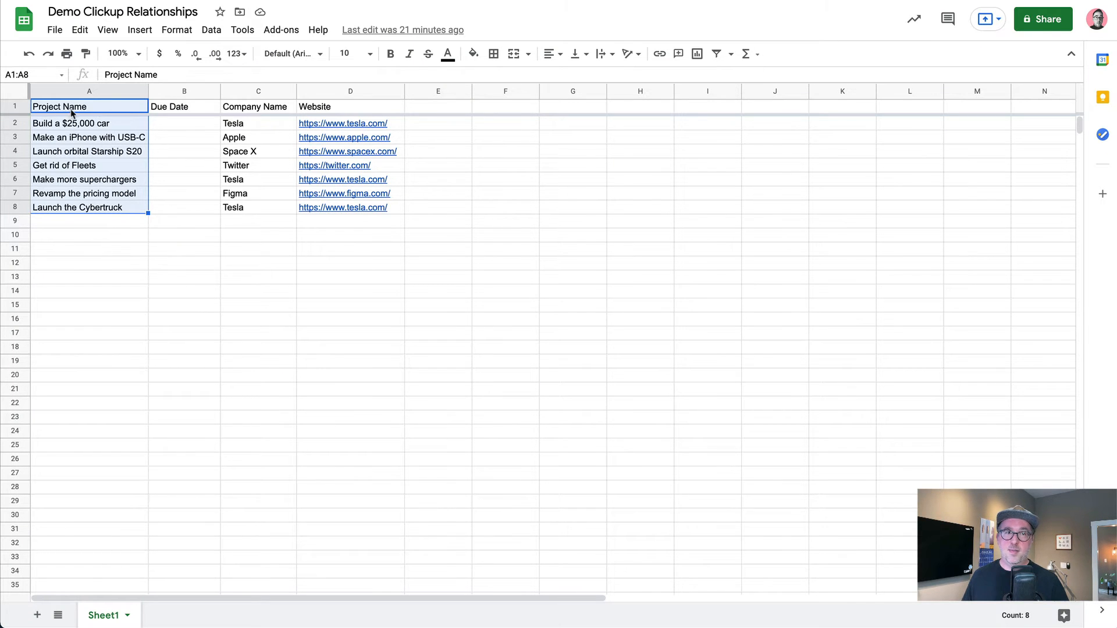
Step: In the Demo Clickup Relationships spreadsheet, enter 1/1/2022 as the due date for Build a $25,000 car
{"action": "left_click", "coordinate": [167, 126]}
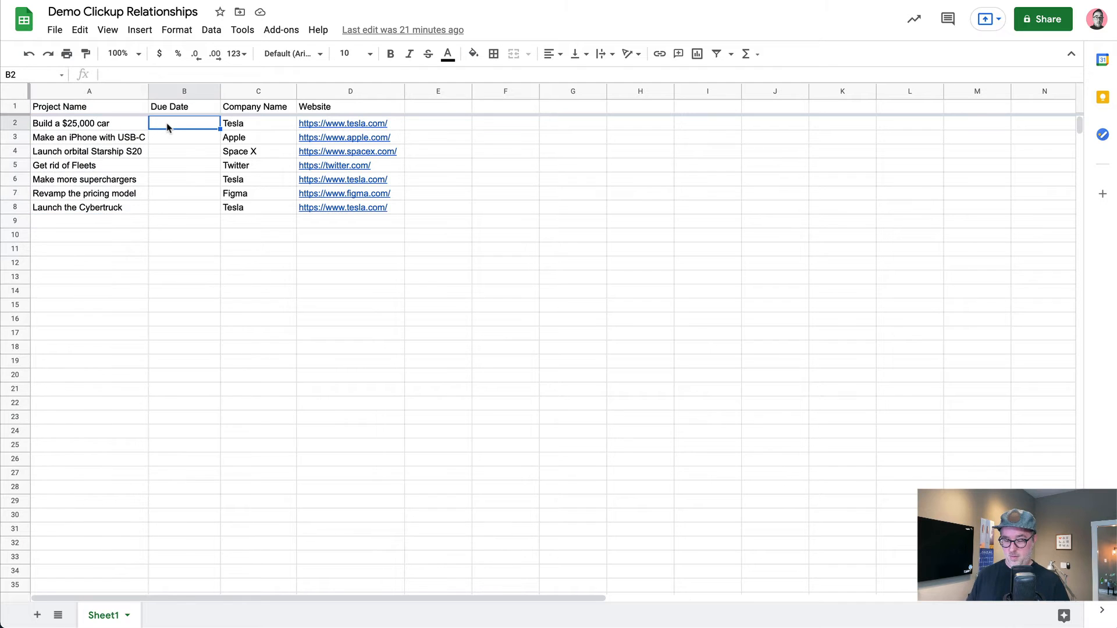
{"action": "type", "text": "1"}
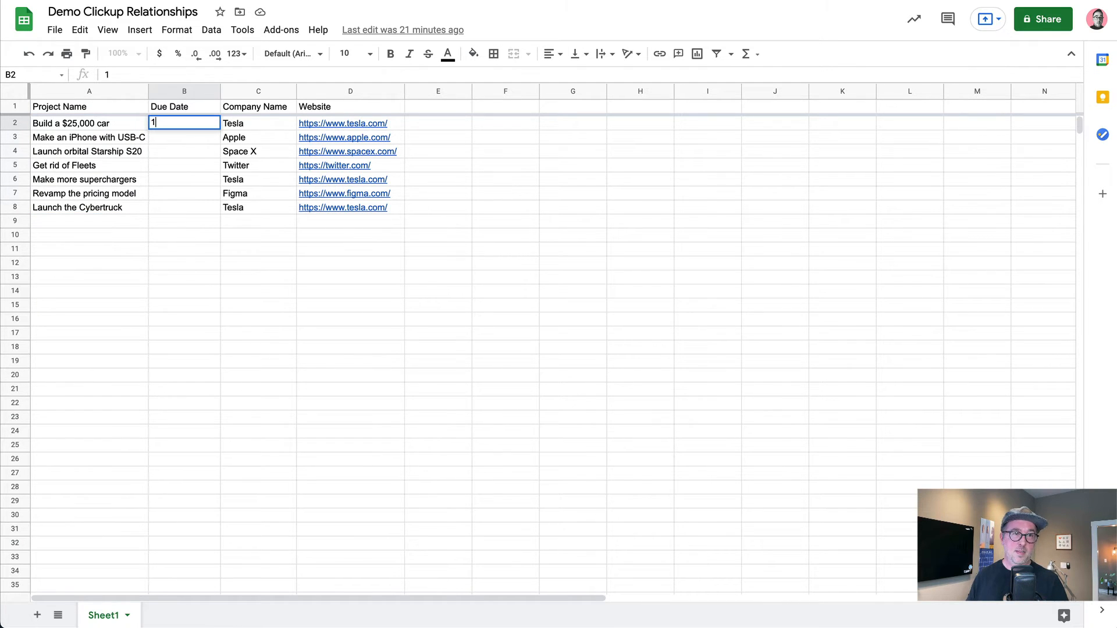
{"action": "type", "text": "/1/2022"}
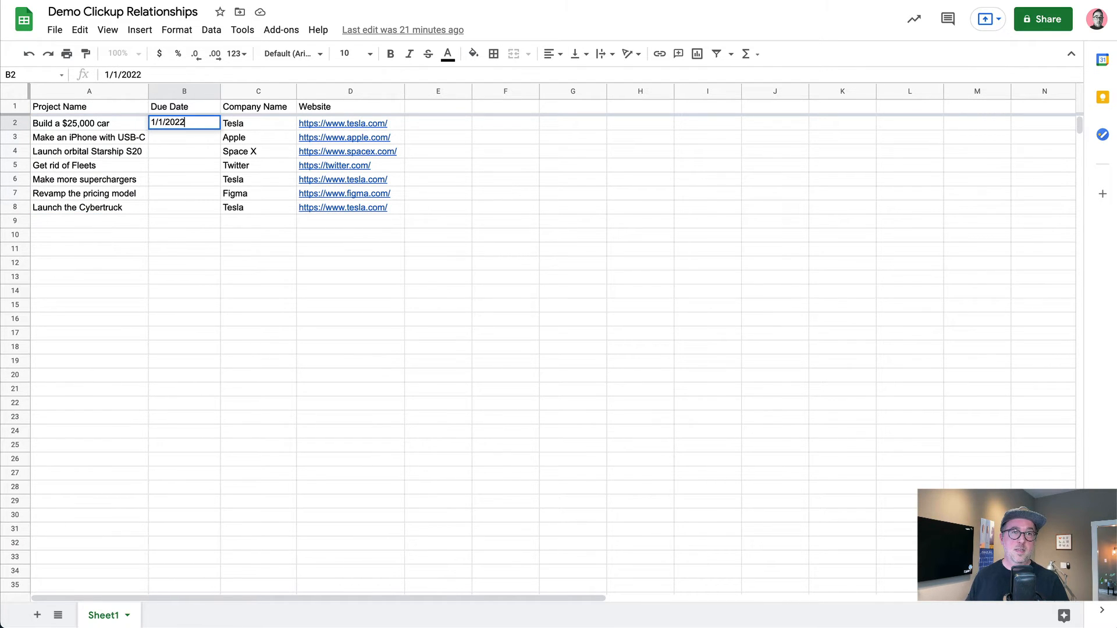
{"action": "key", "text": "Return"}
Step: Enter =B2+30 as the due date in B3 and fill the formula down through row 8
{"action": "type", "text": "="}
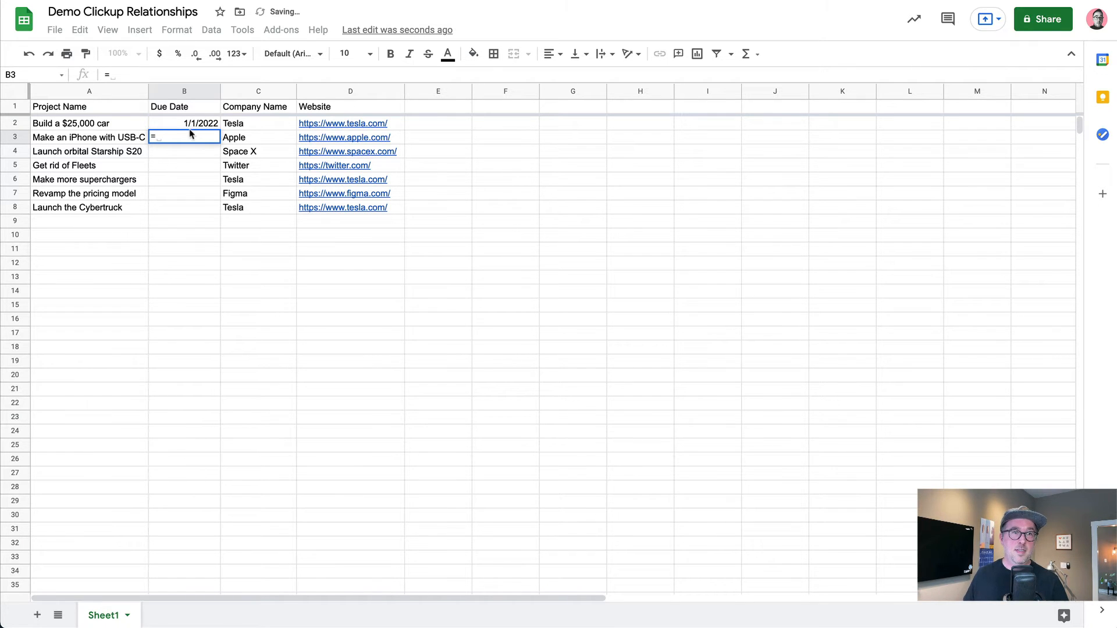
{"action": "type", "text": "B2+30"}
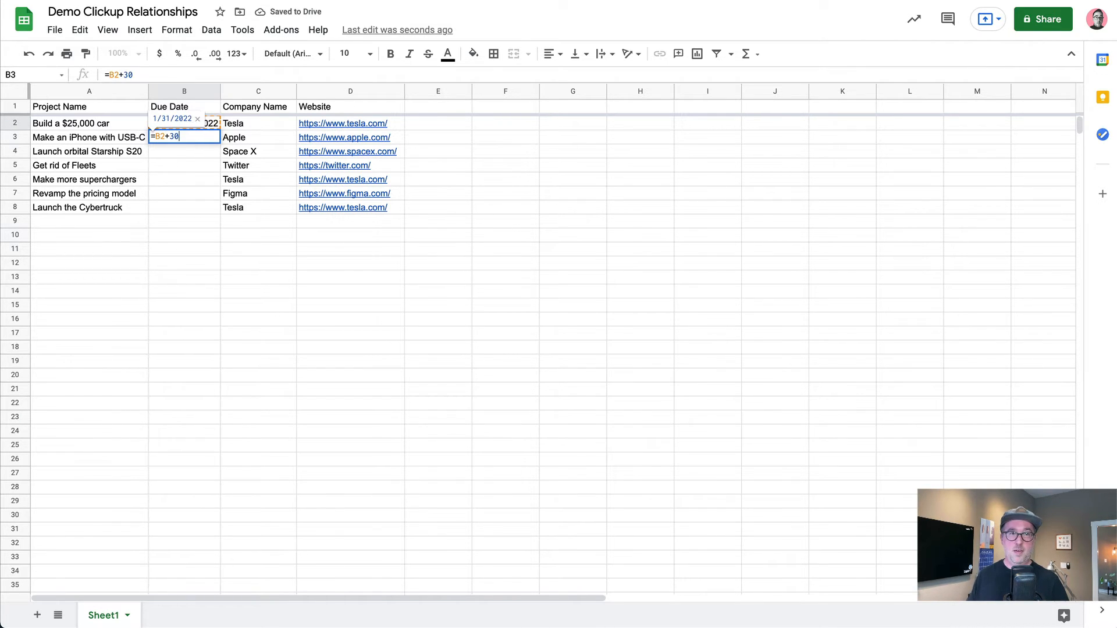
{"action": "key", "text": "Return"}
{"action": "left_click", "coordinate": [207, 137]}
{"action": "left_click_drag", "start_coordinate": [220, 143], "coordinate": [219, 208]}
{"action": "left_click", "coordinate": [632, 236]}
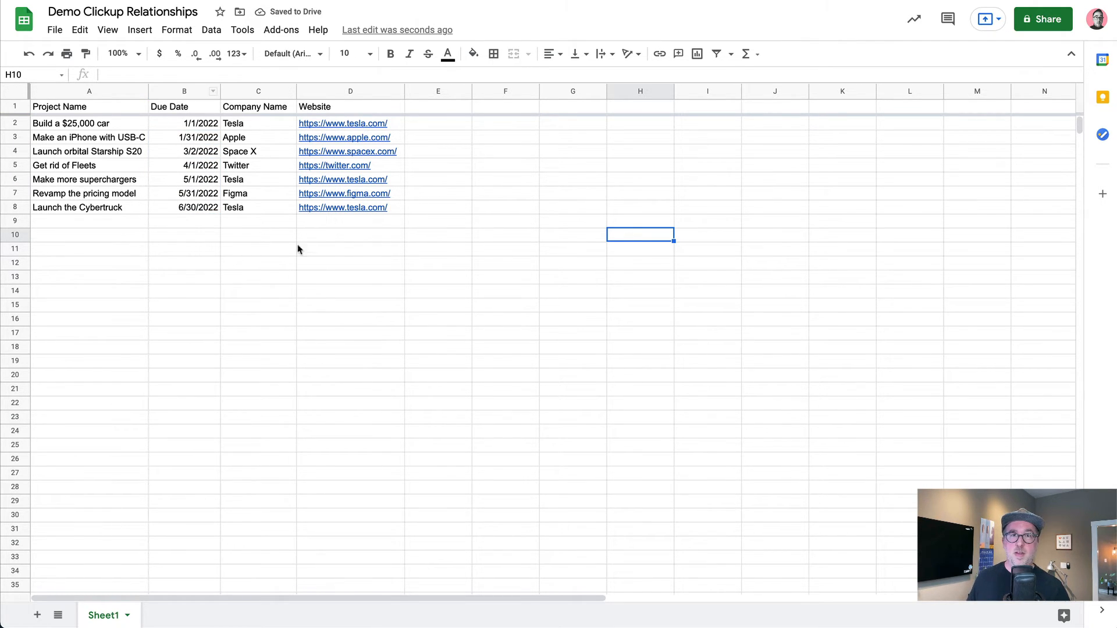
{"action": "left_click_drag", "start_coordinate": [162, 108], "coordinate": [169, 180]}
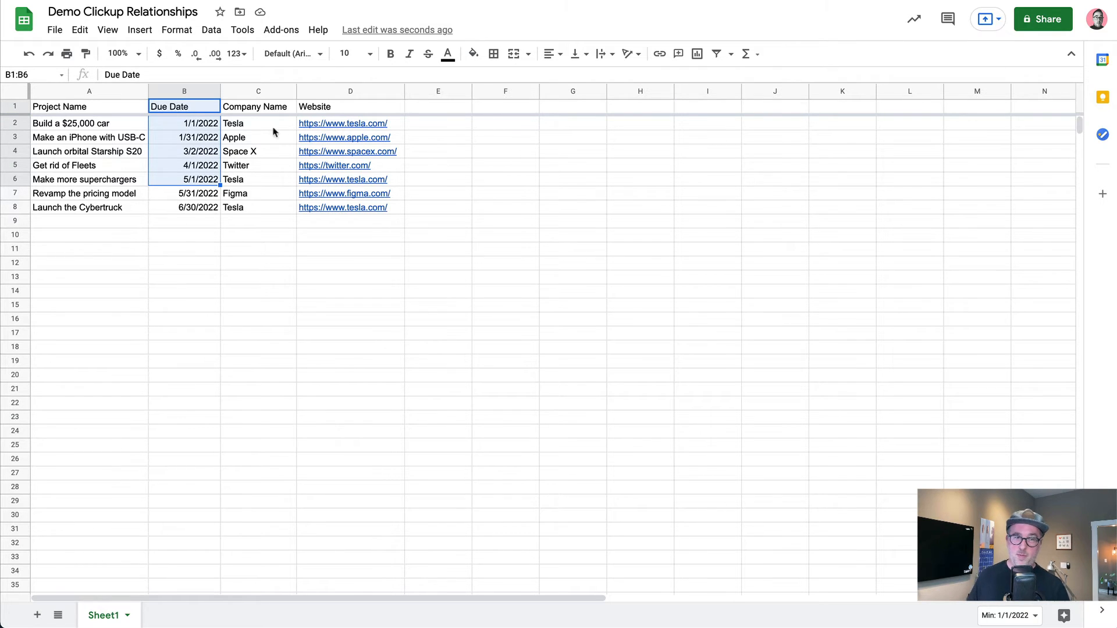
{"action": "left_click", "coordinate": [497, 194]}
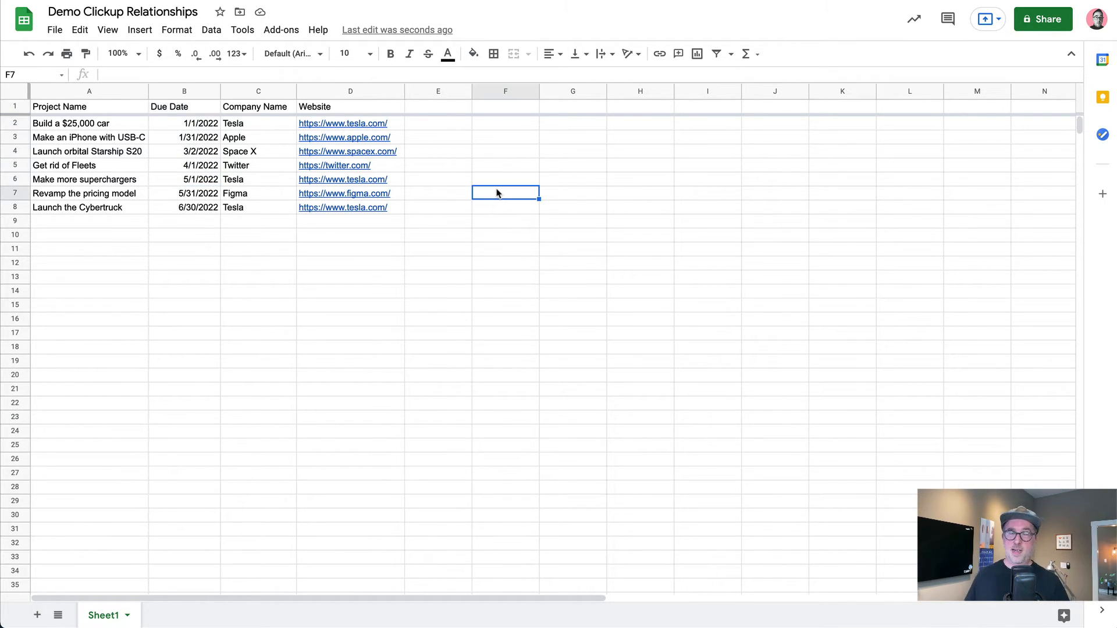
Step: Insert a column between Due Date and Company Name and give it the header Revenue
{"action": "right_click", "coordinate": [192, 96]}
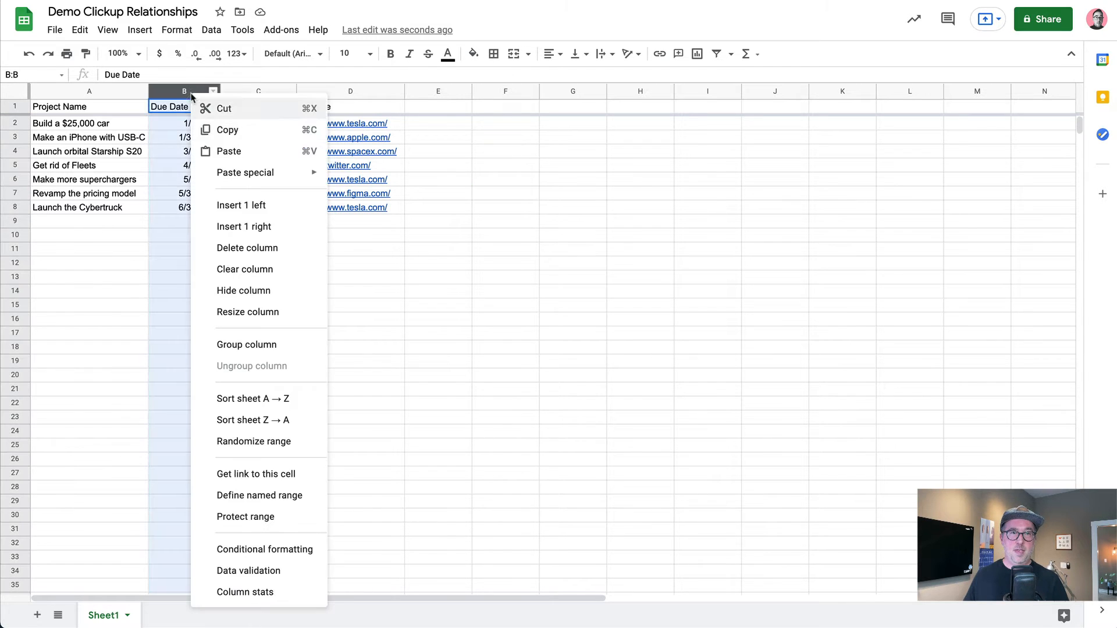
{"action": "left_click", "coordinate": [244, 226]}
{"action": "left_click", "coordinate": [239, 108]}
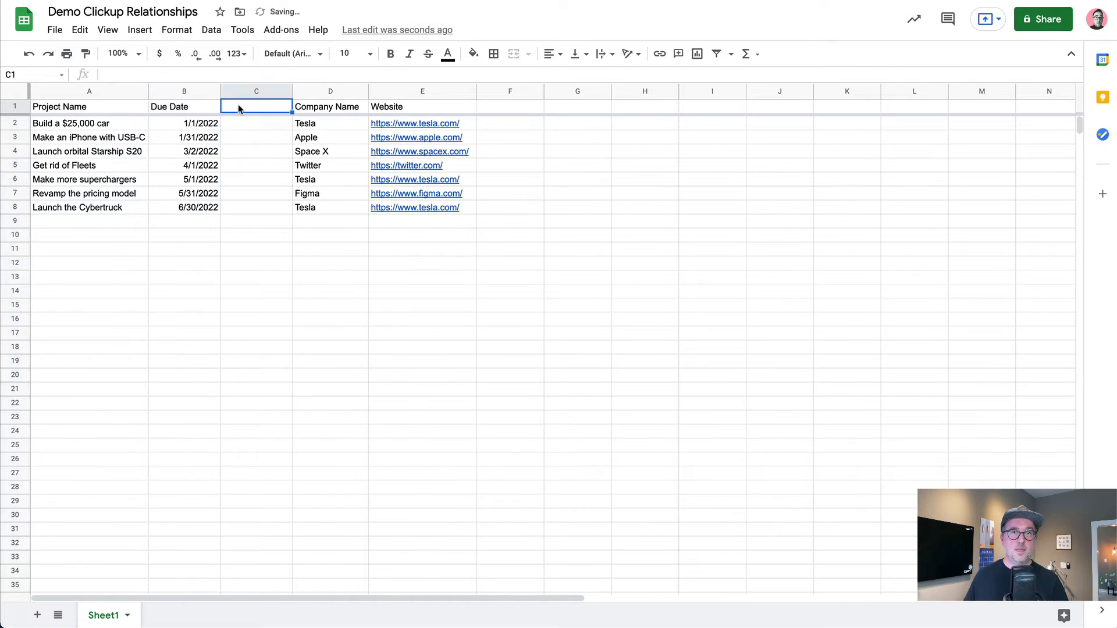
{"action": "type", "text": "Revenue"}
{"action": "key", "text": "Return"}
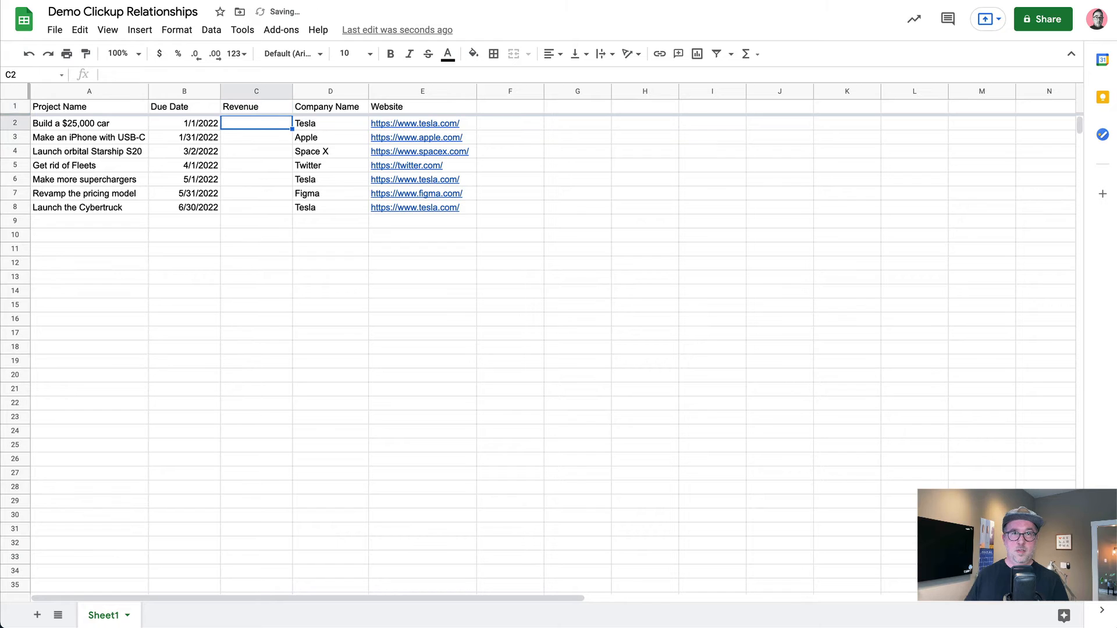
Step: Enter 10000000 as the revenue for Build a $25,000 car and format the cell as currency
{"action": "type", "text": "1000"}
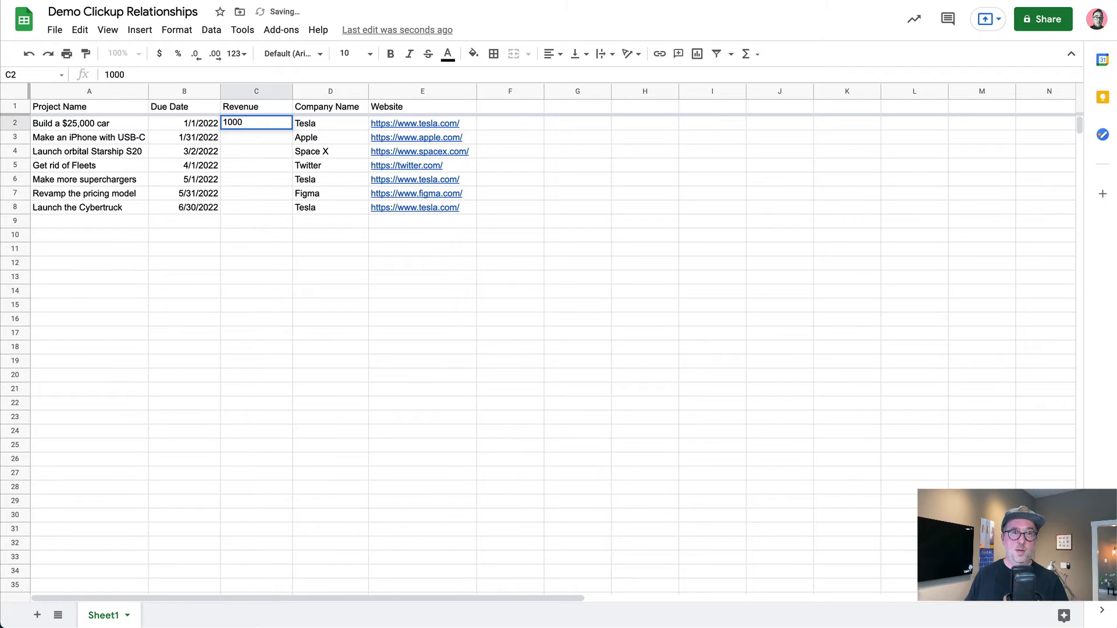
{"action": "type", "text": "0000"}
{"action": "key", "text": "Return"}
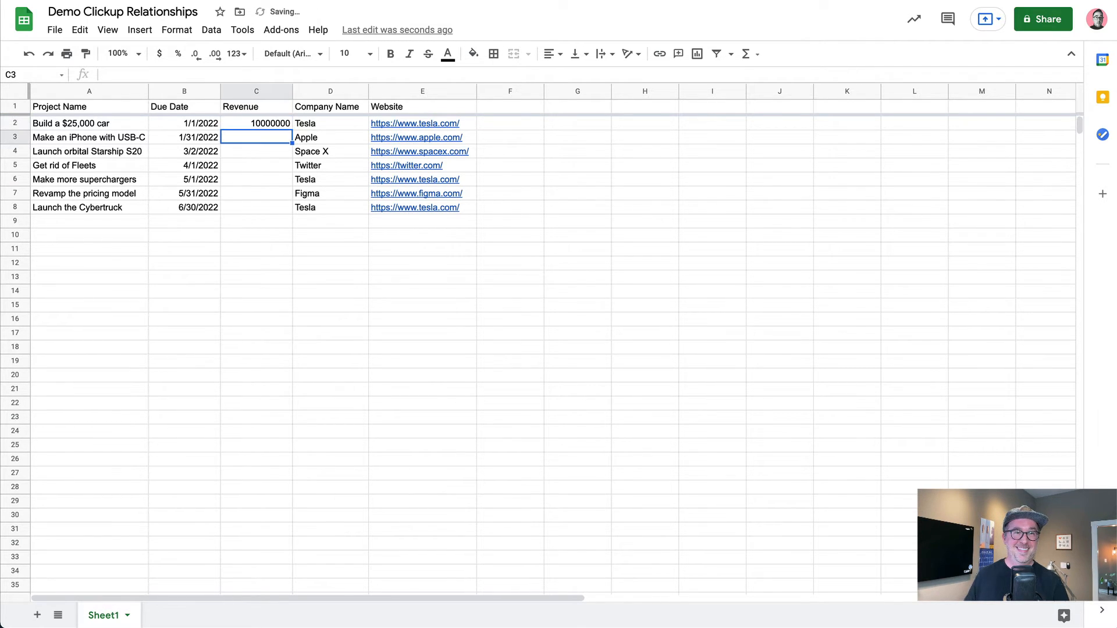
{"action": "left_click", "coordinate": [242, 128]}
{"action": "left_click", "coordinate": [159, 54]}
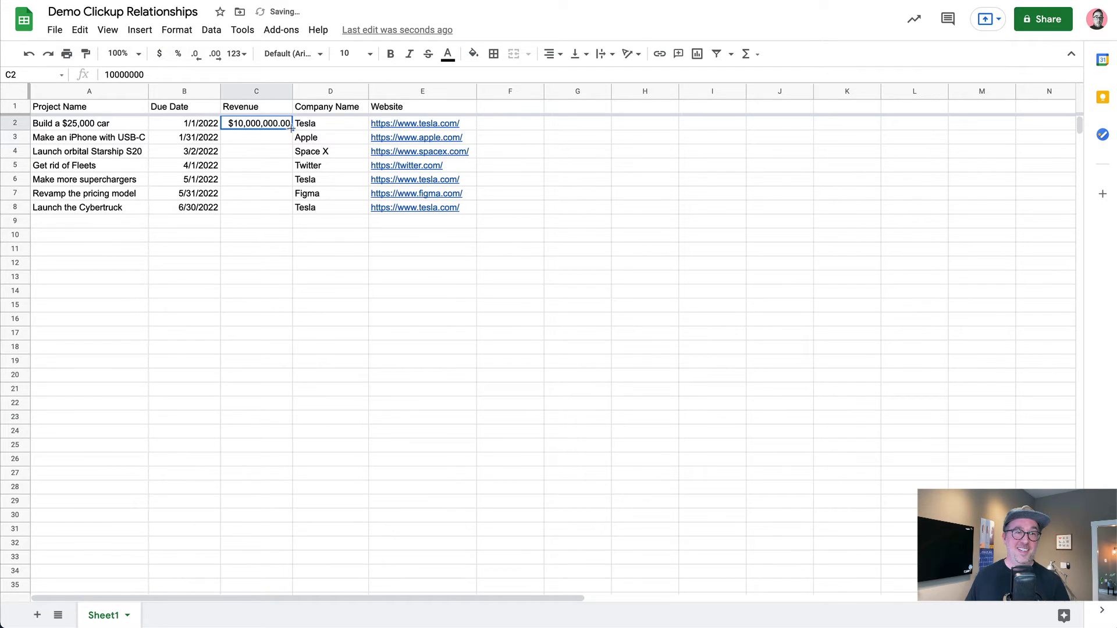
Step: Try filling the first project's revenue down through row 8 and undo the fill
{"action": "left_click_drag", "start_coordinate": [291, 128], "coordinate": [281, 208]}
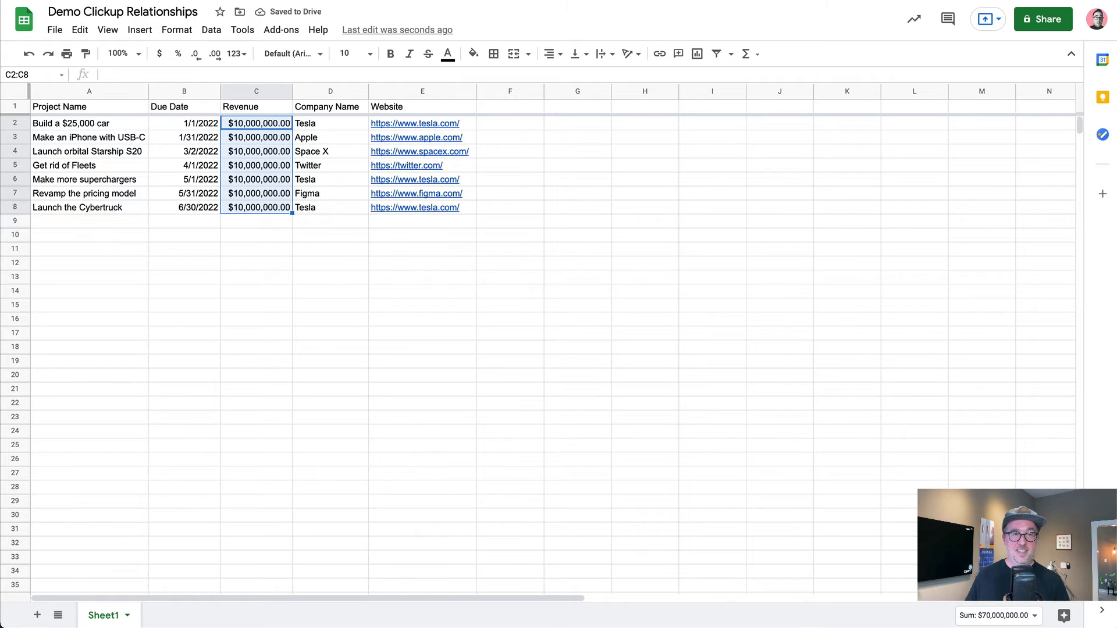
{"action": "key", "text": "ctrl+z"}
Step: Enter the formula =C2+1000000 as the revenue for Make an iPhone with USB-C in C3
{"action": "left_click", "coordinate": [256, 139]}
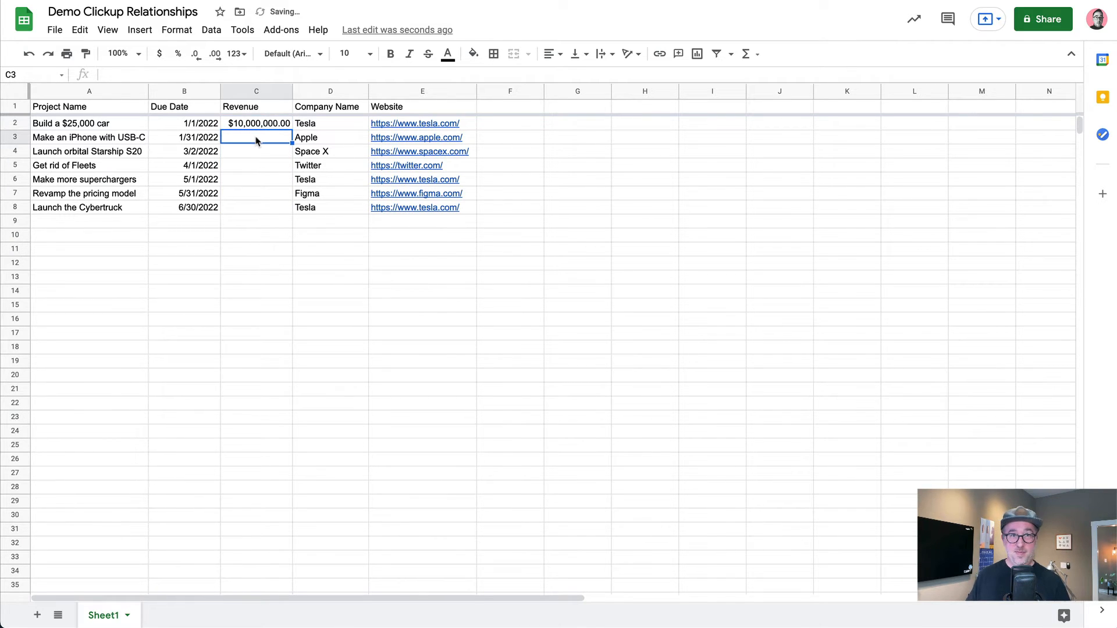
{"action": "type", "text": "="}
{"action": "left_click", "coordinate": [252, 129]}
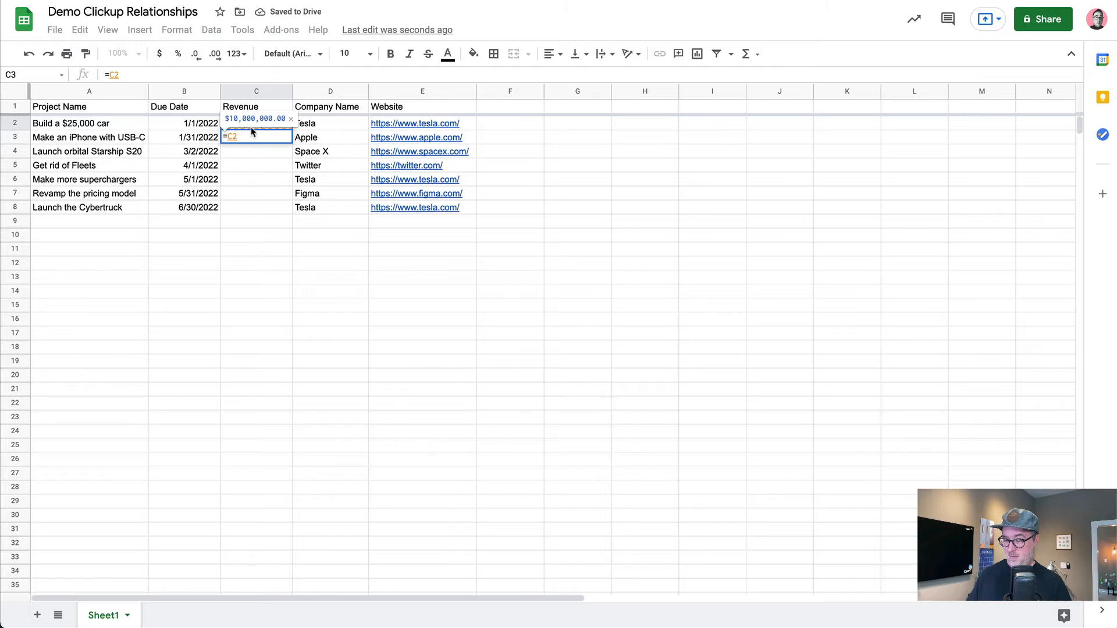
{"action": "type", "text": "+1,"}
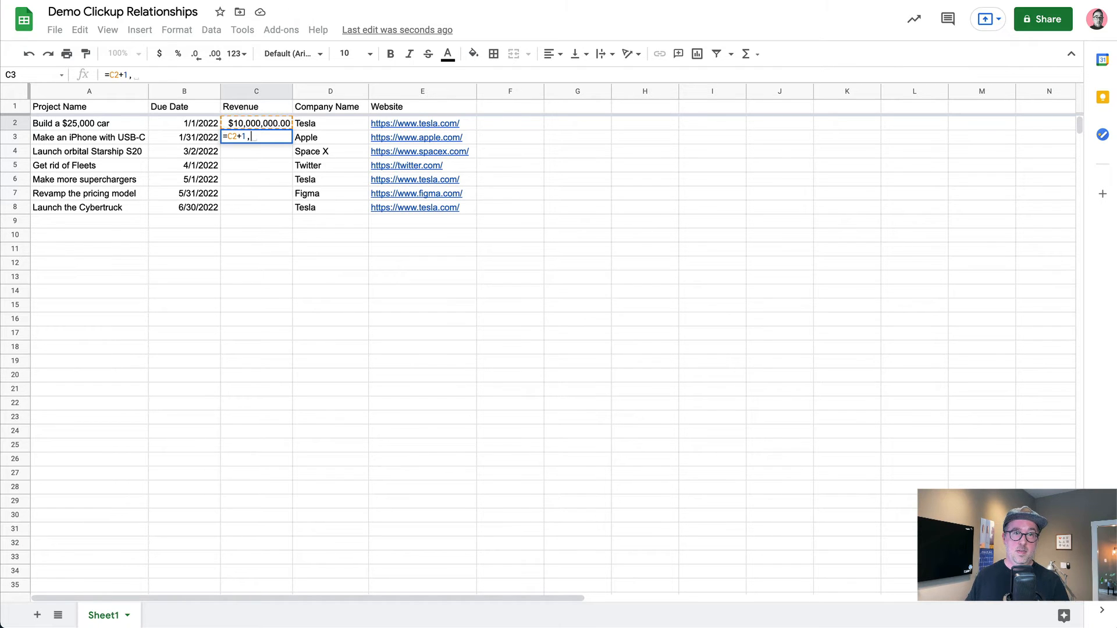
{"action": "key", "text": "BackSpace"}
{"action": "type", "text": "000000"}
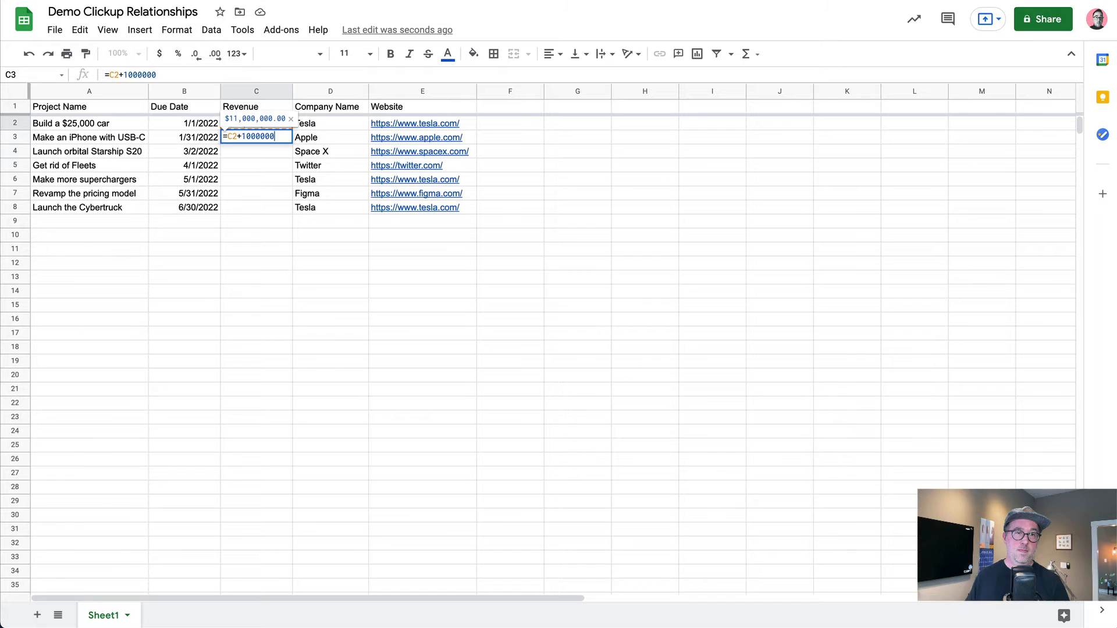
{"action": "key", "text": "Return"}
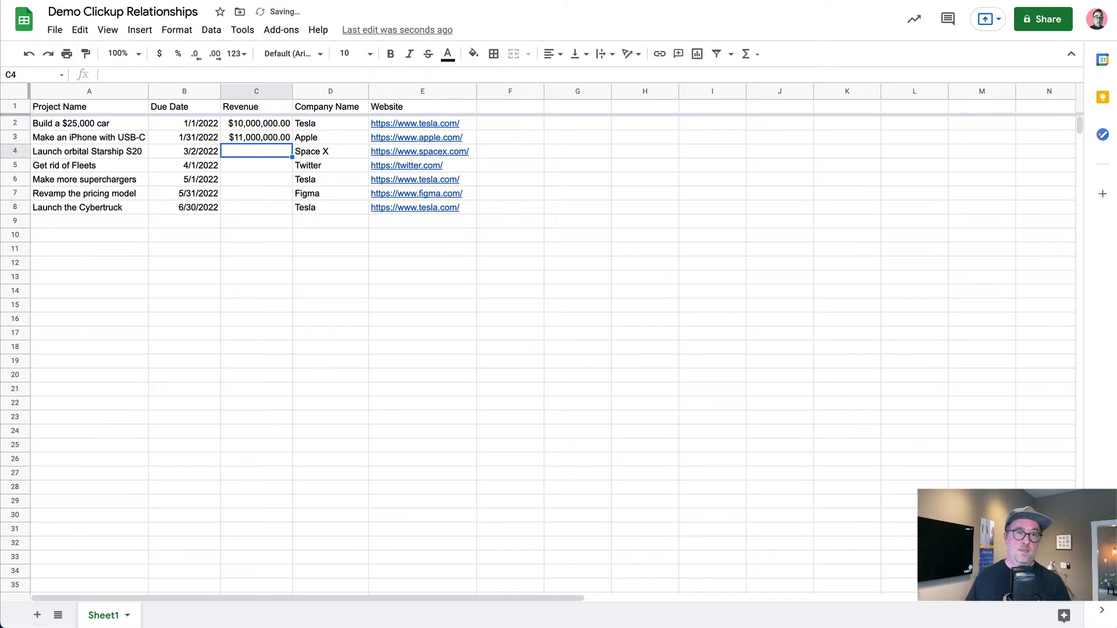
Step: Fill the revenue formula in C3 down through C8 for the remaining projects
{"action": "left_click", "coordinate": [280, 141]}
{"action": "left_click_drag", "start_coordinate": [291, 142], "coordinate": [283, 201]}
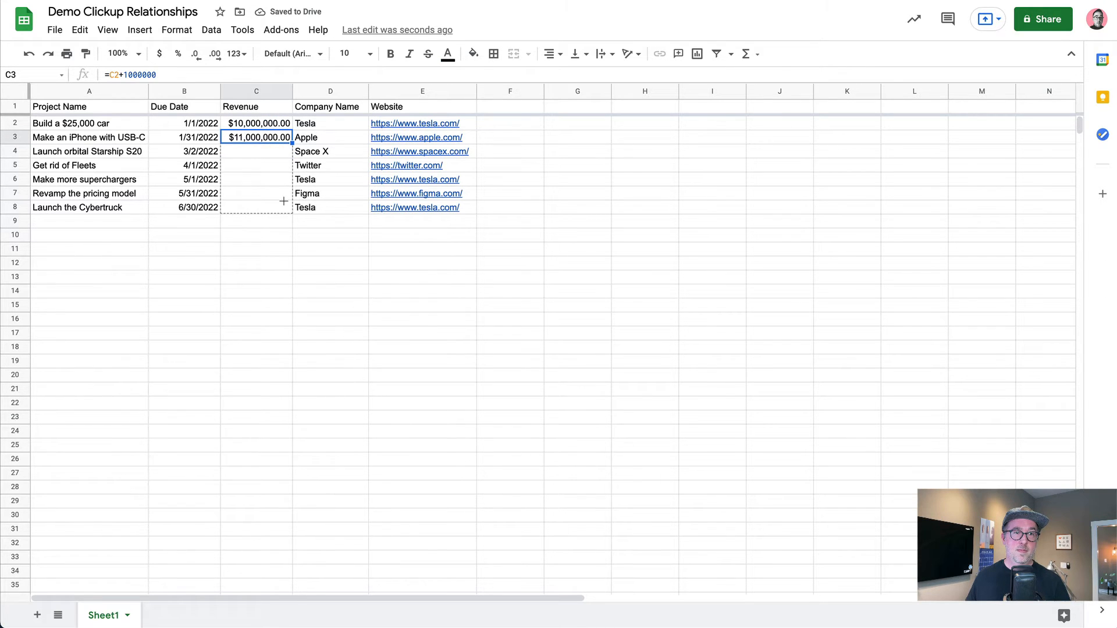
{"action": "left_click", "coordinate": [586, 224]}
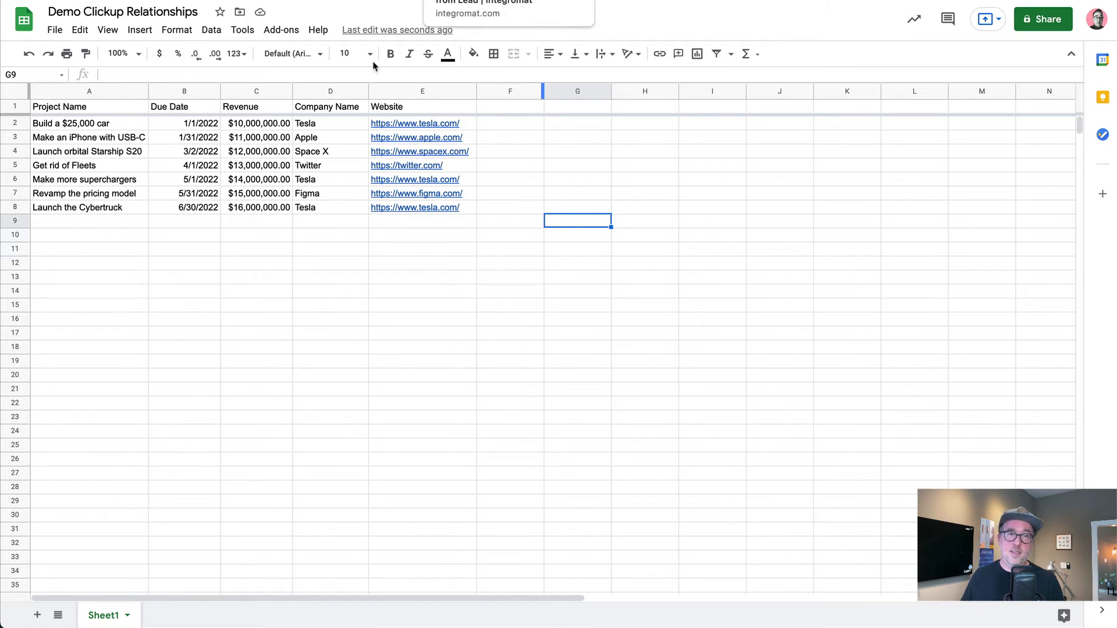
Step: Shade the project columns A1:C8 (Project Name, Due Date, Revenue) with a light blue fill
{"action": "mouse_move", "coordinate": [414, 190]}
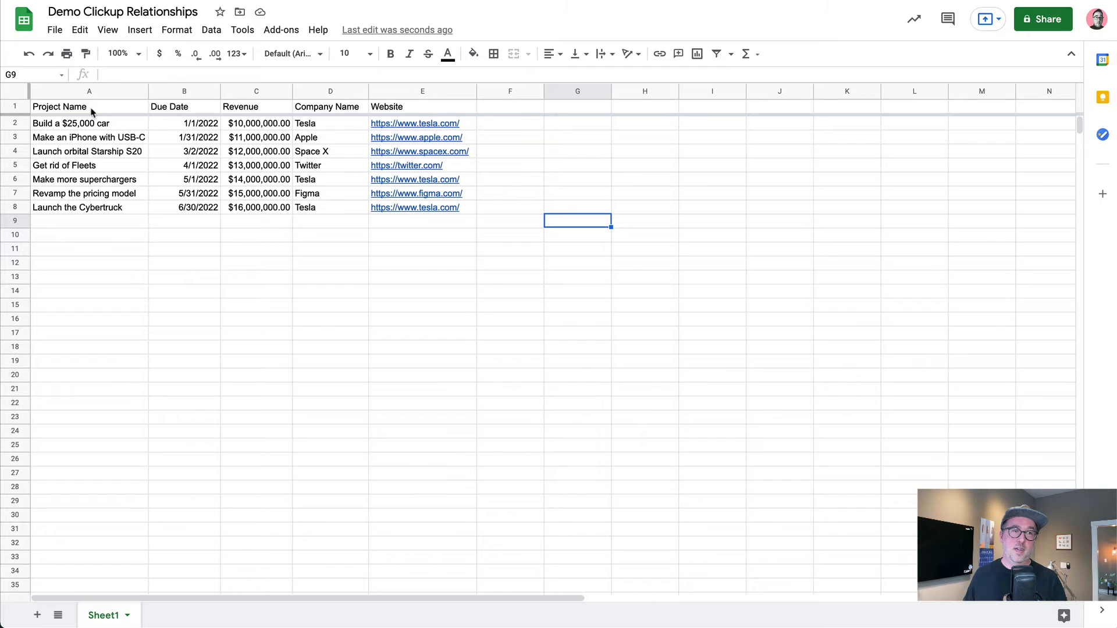
{"action": "left_click_drag", "start_coordinate": [95, 110], "coordinate": [252, 209]}
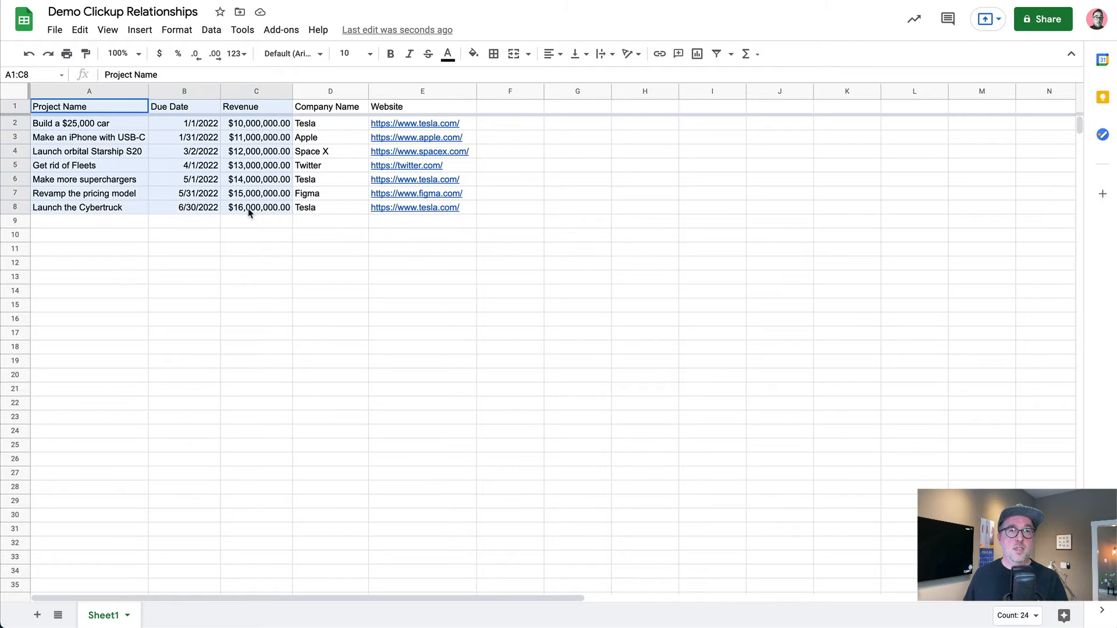
{"action": "left_click", "coordinate": [474, 53]}
{"action": "left_click", "coordinate": [573, 135]}
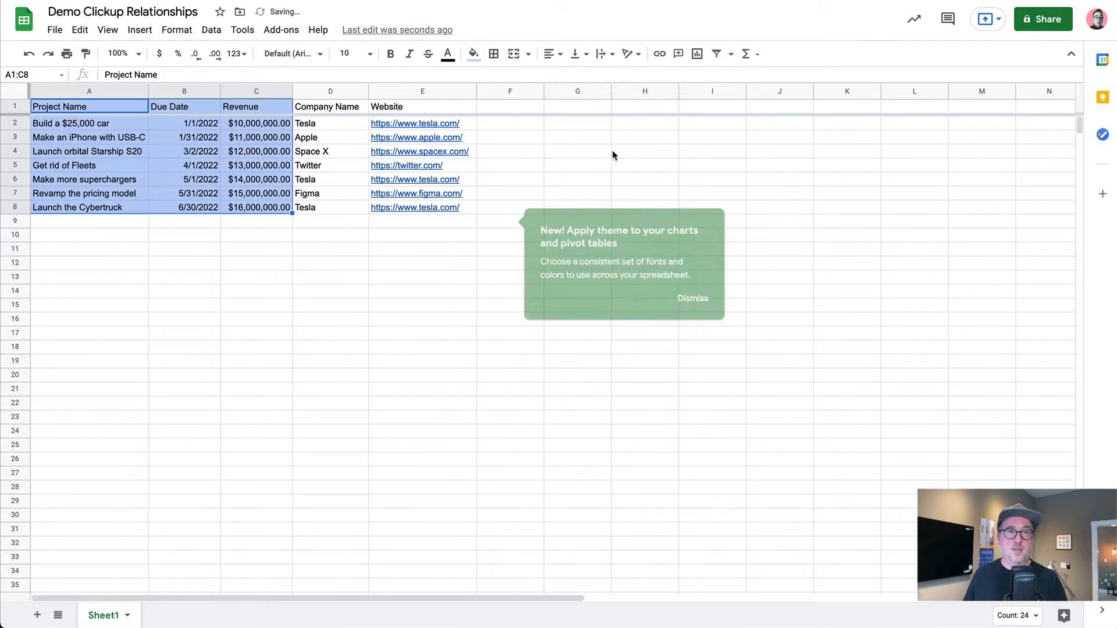
{"action": "left_click", "coordinate": [645, 178]}
Step: Shade the Company Name and Website columns, D1:E8, with a light magenta fill
{"action": "left_click_drag", "start_coordinate": [326, 108], "coordinate": [438, 208]}
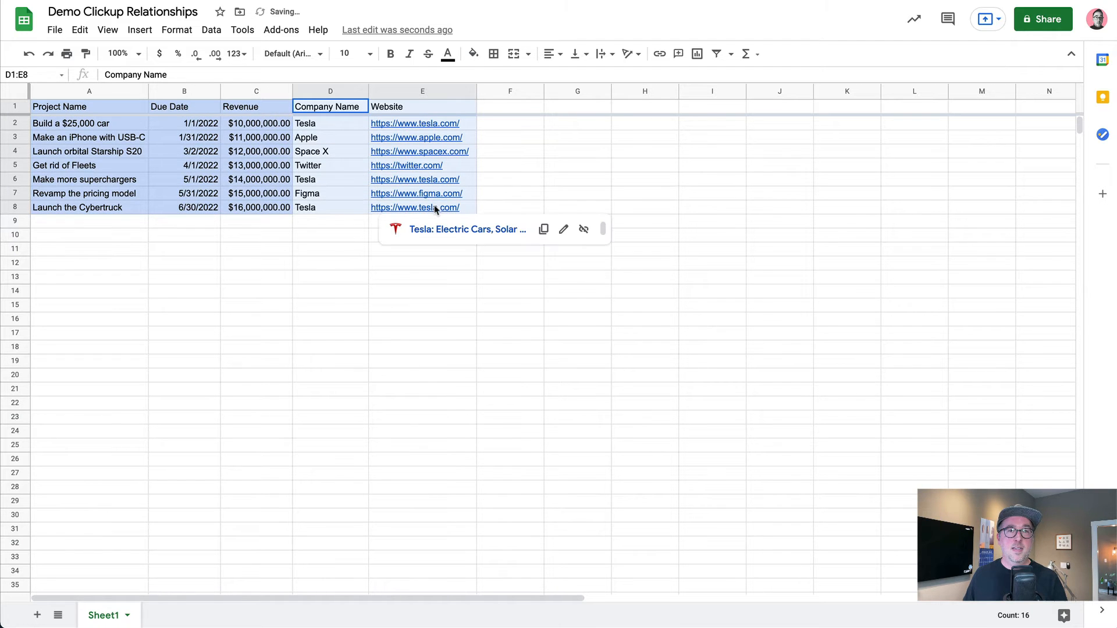
{"action": "left_click", "coordinate": [474, 53]}
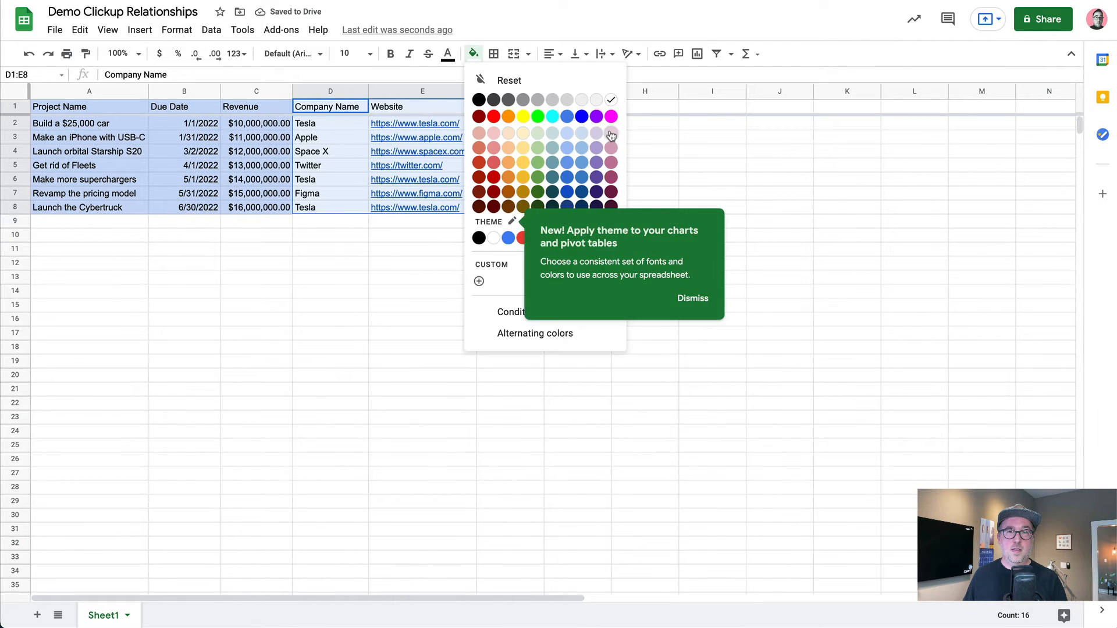
{"action": "left_click", "coordinate": [610, 135]}
{"action": "left_click", "coordinate": [552, 219]}
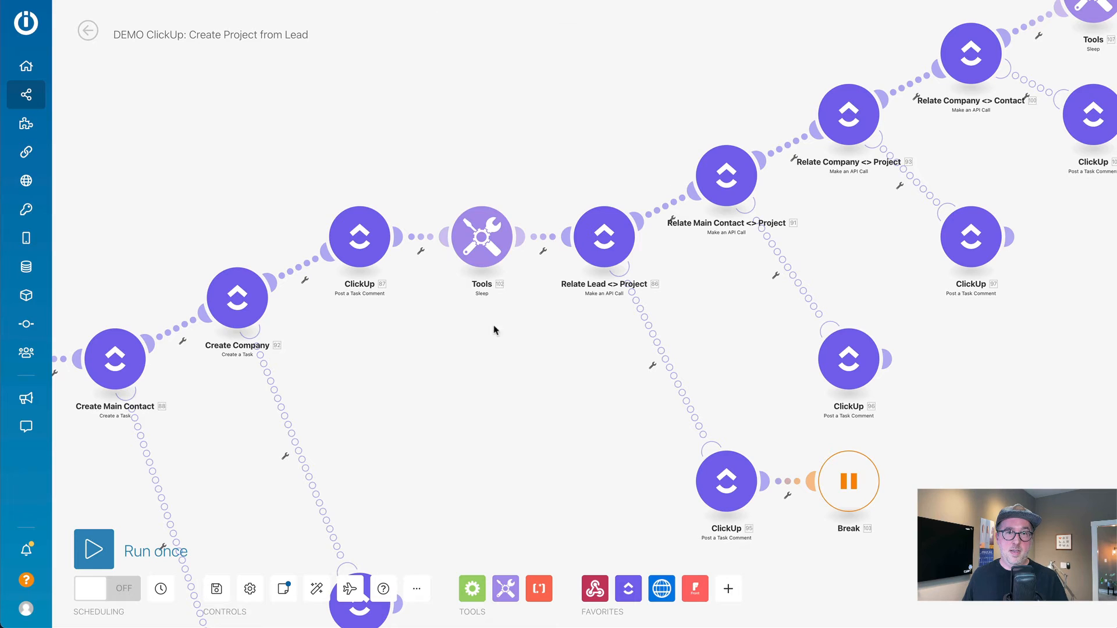
Step: Switch to Integromat and look over the start of the DEMO ClickUp: Create Project from Lead scenario
{"action": "scroll", "coordinate": [402, 441], "scroll_direction": "down", "scroll_amount": 5}
{"action": "left_click_drag", "start_coordinate": [186, 486], "coordinate": [487, 332]}
{"action": "scroll", "coordinate": [269, 325], "scroll_direction": "up", "scroll_amount": 5}
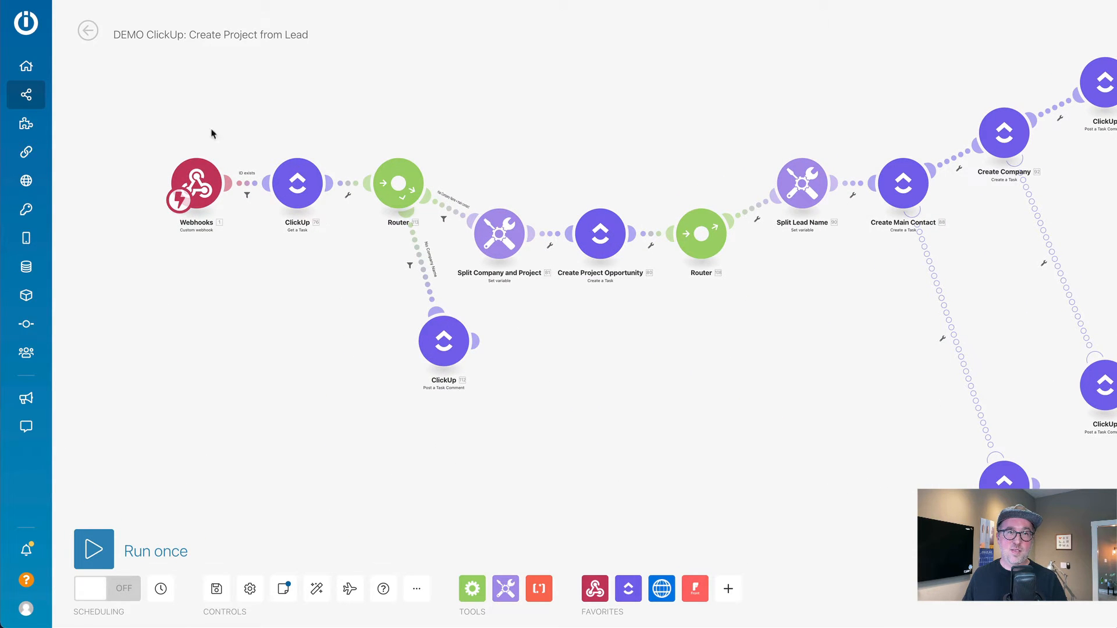
{"action": "scroll", "coordinate": [346, 365], "scroll_direction": "up", "scroll_amount": 2}
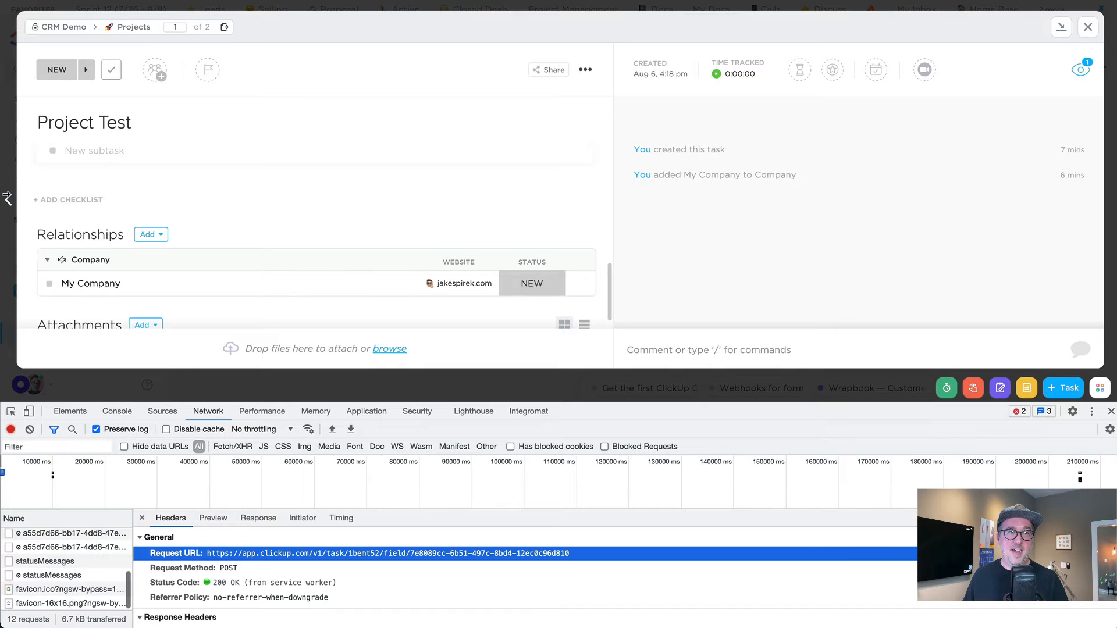
Step: Switch to ClickUp, close the Project Test task and check the Sales Funnel and Sales Status options in the Projects list
{"action": "left_click", "coordinate": [1083, 33]}
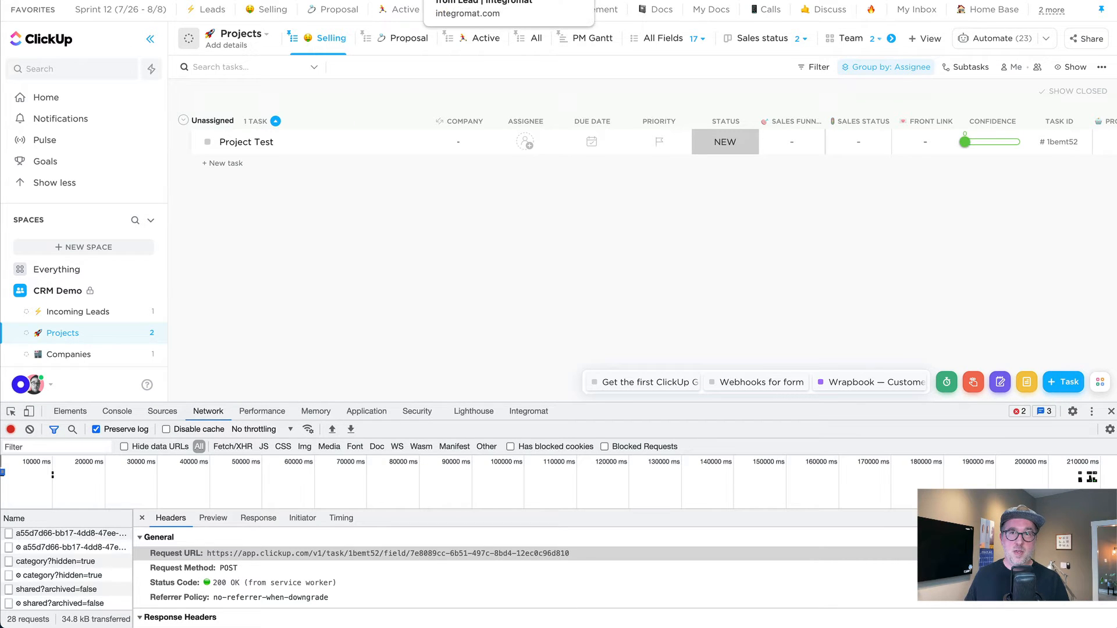
{"action": "left_click", "coordinate": [471, 0]}
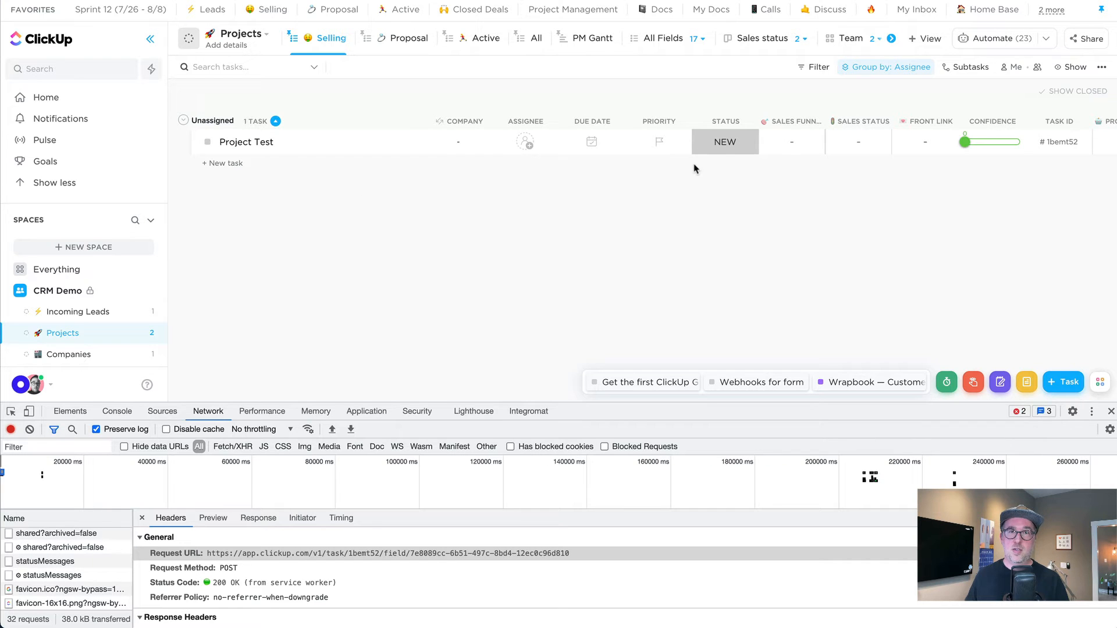
{"action": "left_click", "coordinate": [855, 144]}
{"action": "left_click", "coordinate": [766, 219]}
{"action": "left_click", "coordinate": [793, 144]}
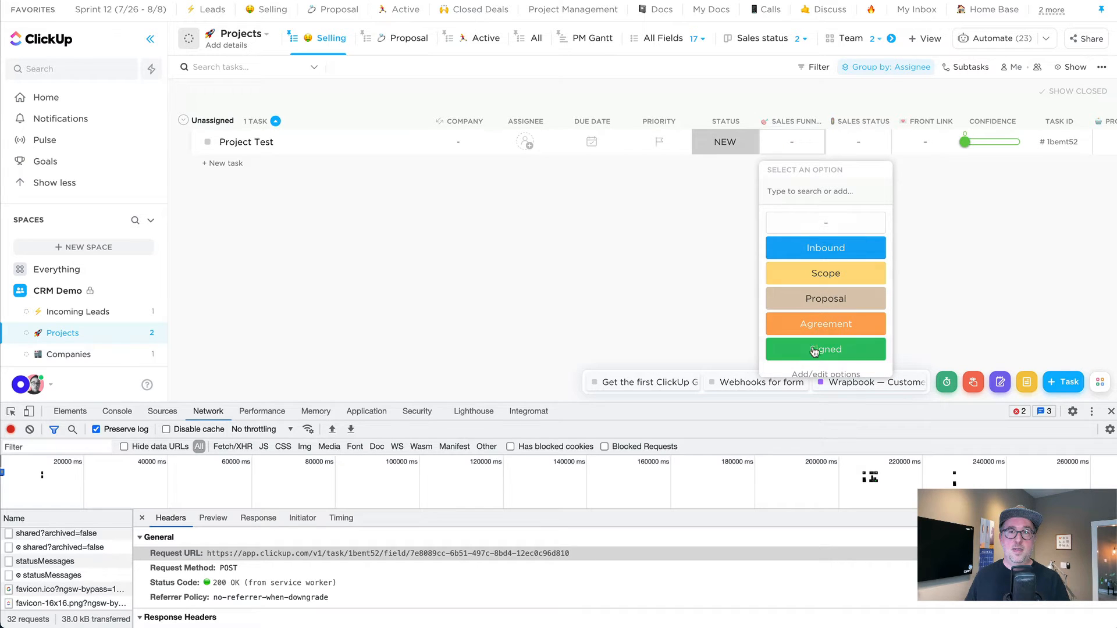
{"action": "left_click", "coordinate": [716, 176]}
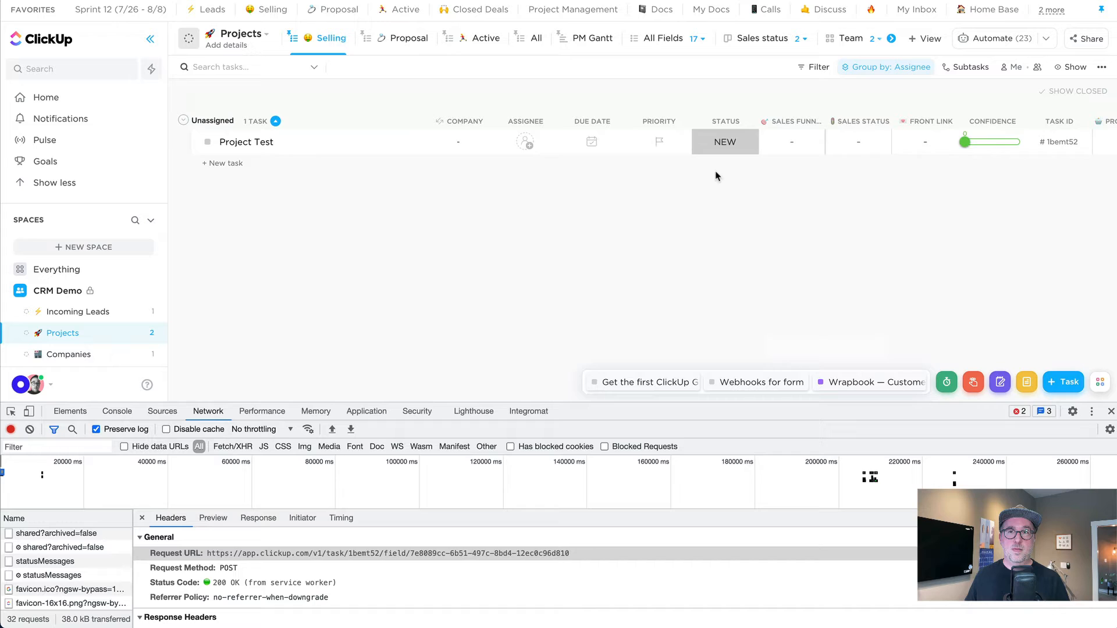
{"action": "left_click", "coordinate": [862, 145]}
{"action": "left_click", "coordinate": [620, 180]}
Step: Review the automation options available for Project Test in the last column of the Projects list
{"action": "scroll", "coordinate": [937, 208], "scroll_direction": "right", "scroll_amount": 3}
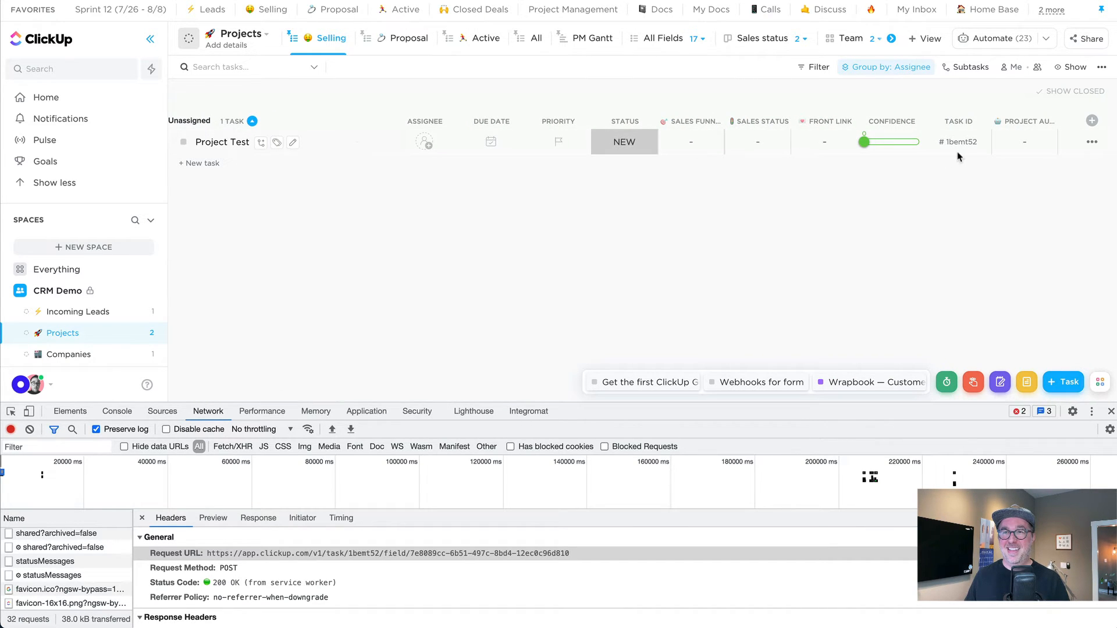
{"action": "left_click", "coordinate": [1017, 142]}
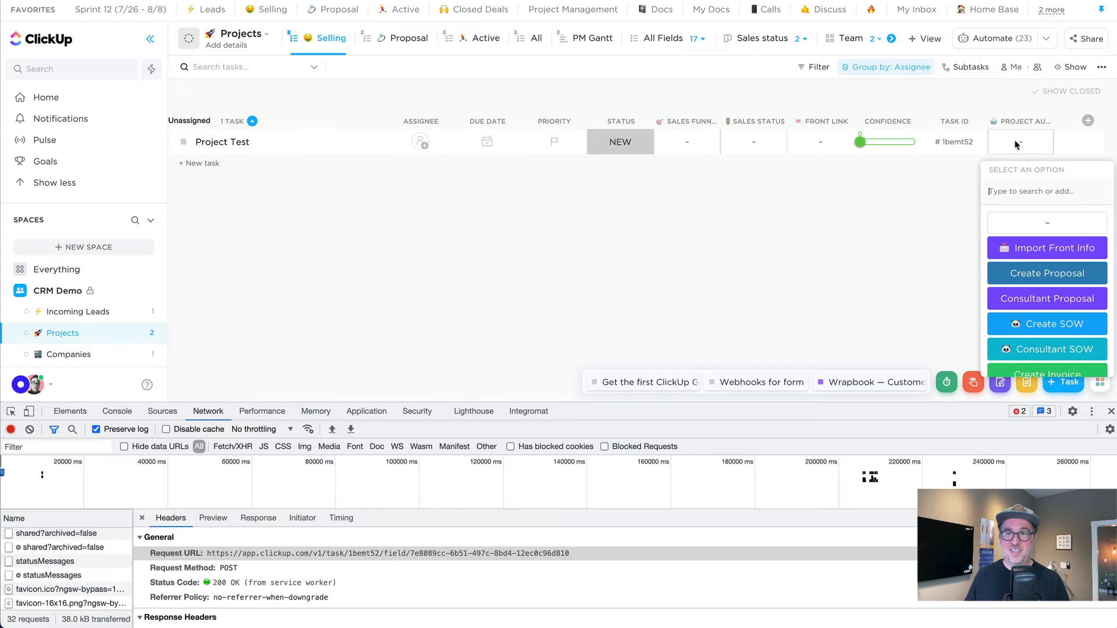
{"action": "scroll", "coordinate": [1066, 271], "scroll_direction": "down", "scroll_amount": 5}
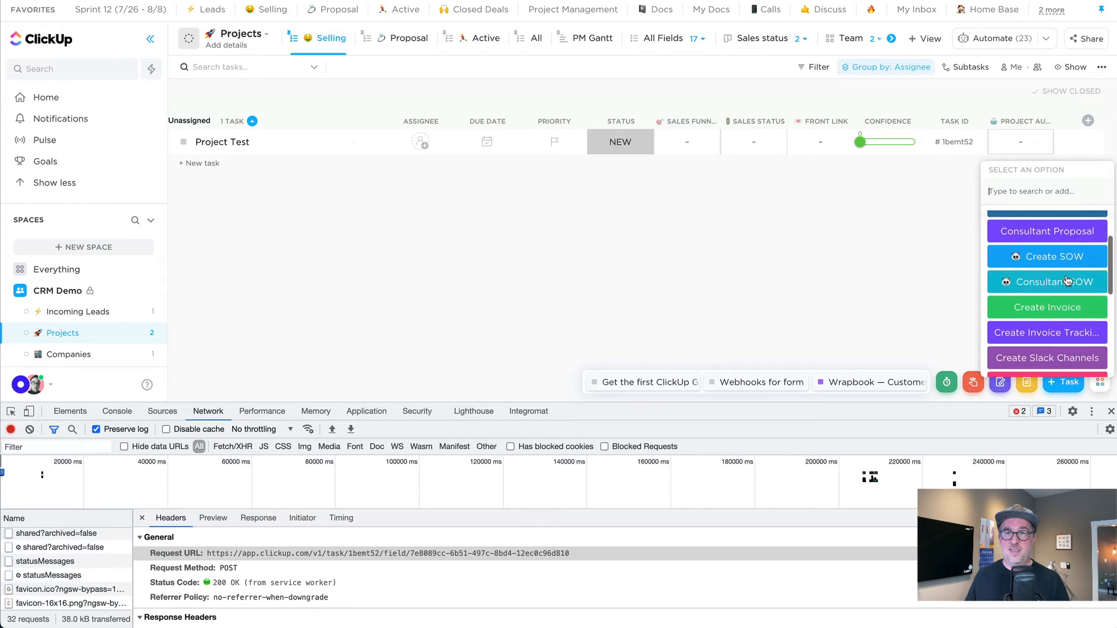
{"action": "scroll", "coordinate": [1068, 281], "scroll_direction": "up", "scroll_amount": 5}
{"action": "left_click", "coordinate": [808, 237]}
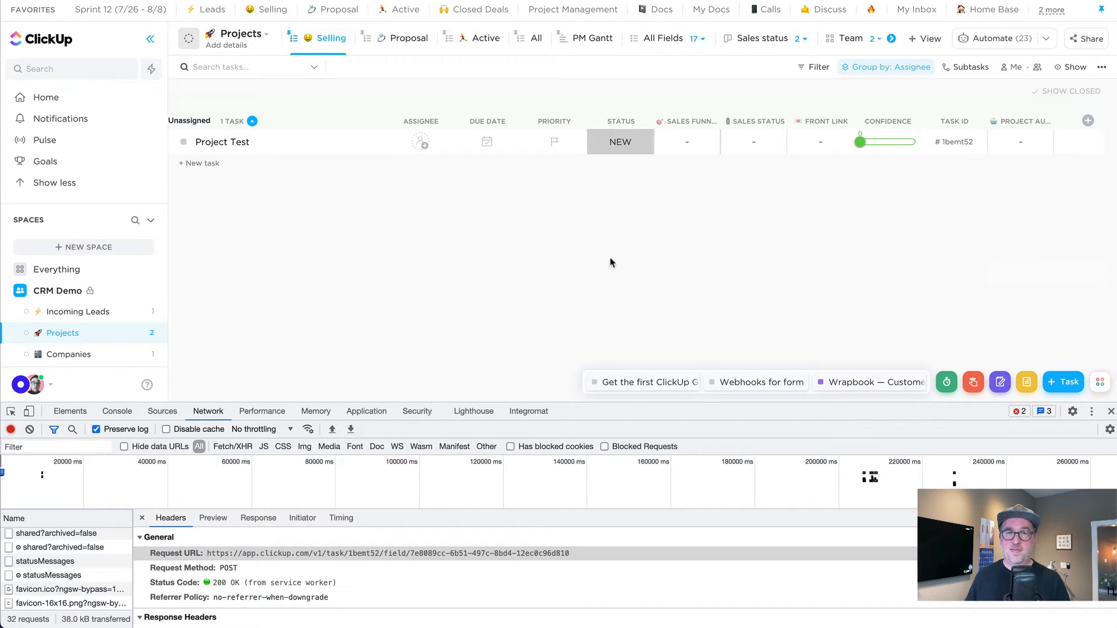
Step: Open the Incoming Leads list and view the Lead Status options for Test Lead for a Project
{"action": "left_click", "coordinate": [97, 315]}
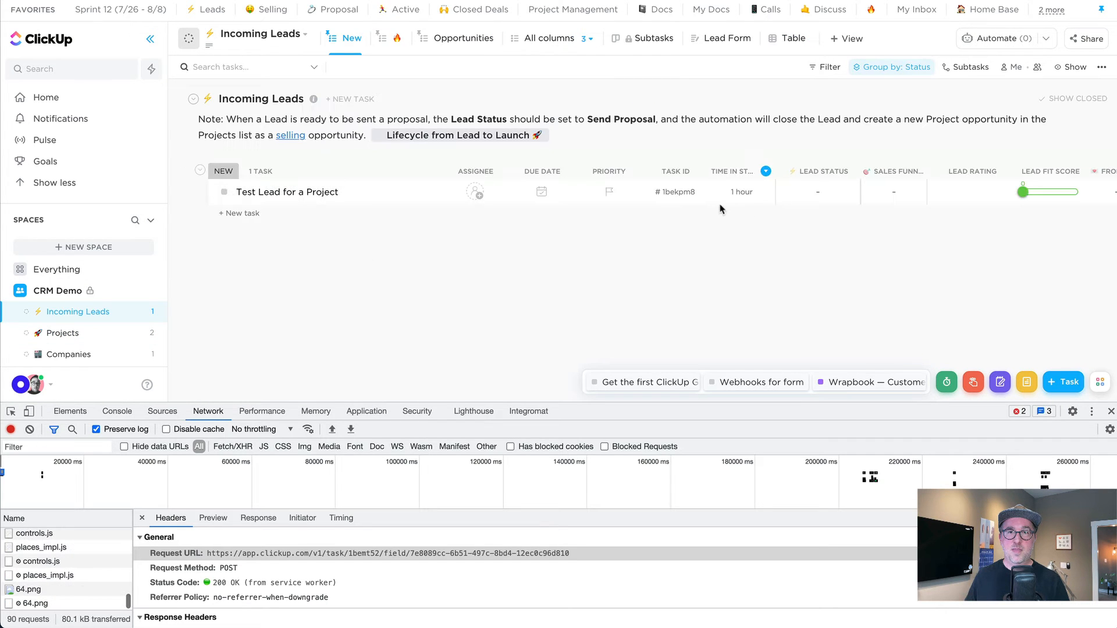
{"action": "left_click", "coordinate": [836, 199]}
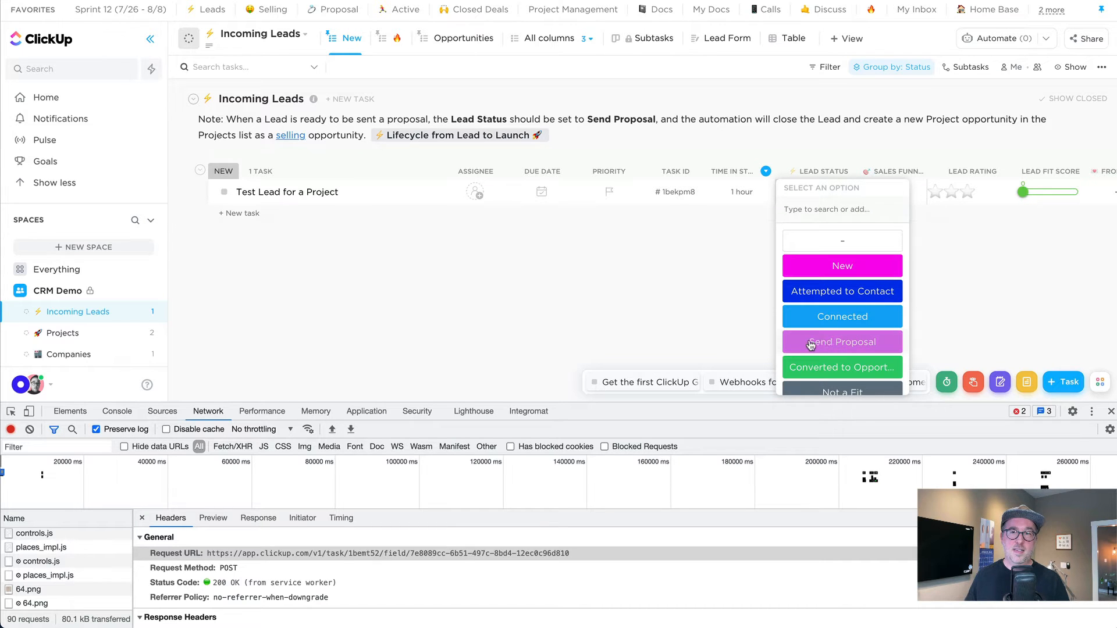
{"action": "left_click", "coordinate": [631, 297]}
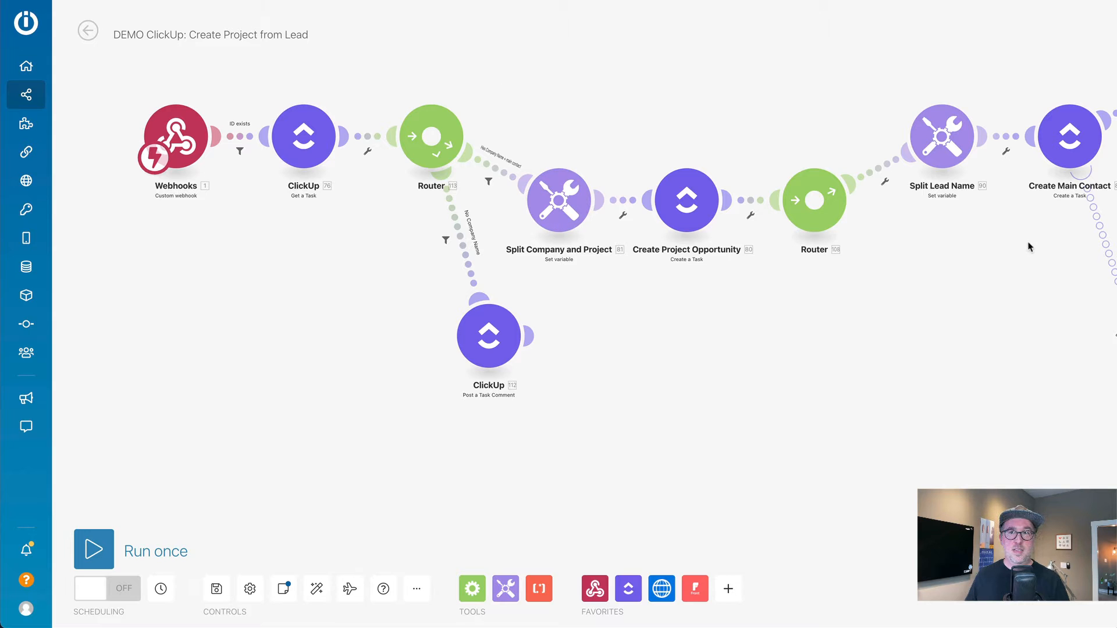
Step: Switch to Integromat and examine the Create Project from Lead scenario from its webhook through to the Clear Lead Automations dropdown module
{"action": "scroll", "coordinate": [1028, 245], "scroll_direction": "down", "scroll_amount": 10}
{"action": "scroll", "coordinate": [1028, 246], "scroll_direction": "up", "scroll_amount": 10}
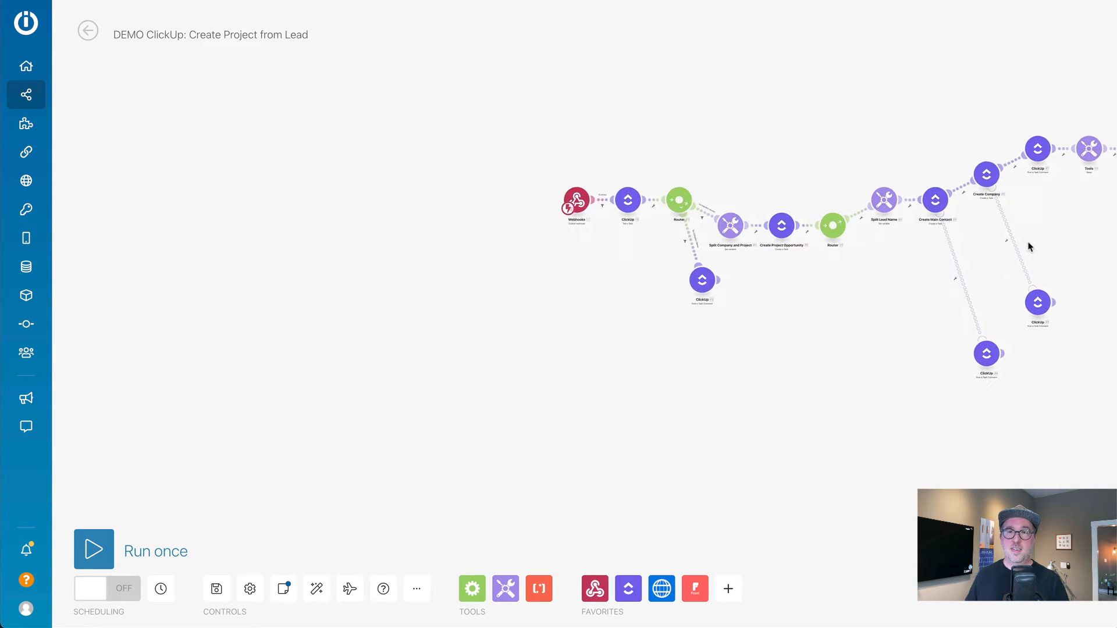
{"action": "left_click_drag", "start_coordinate": [1028, 246], "coordinate": [1116, 183]}
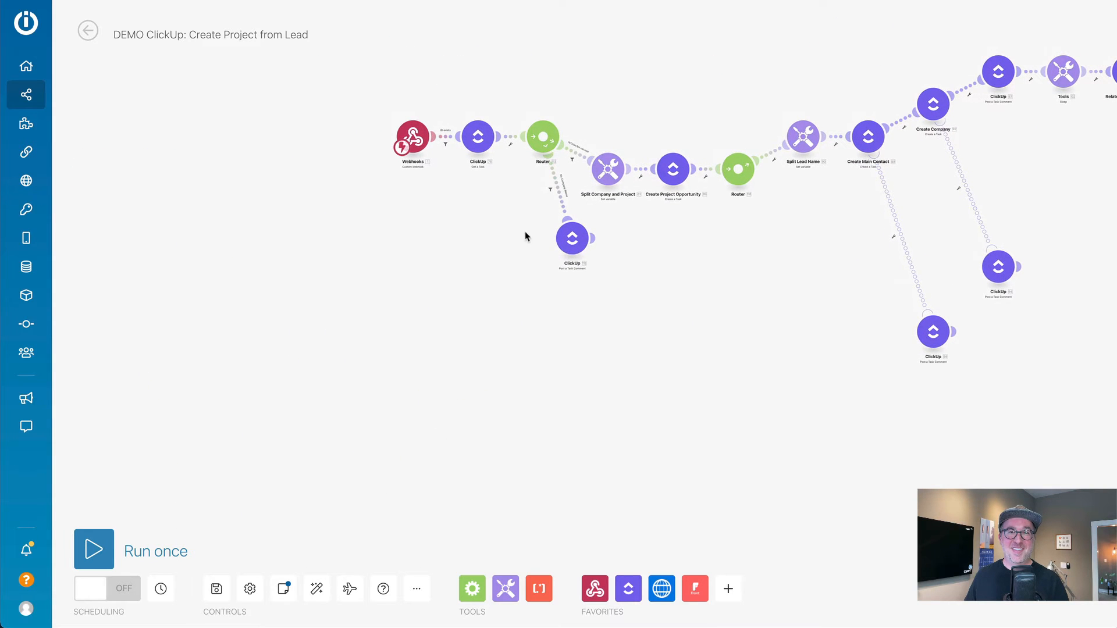
{"action": "scroll", "coordinate": [521, 227], "scroll_direction": "up", "scroll_amount": 5}
{"action": "left_click_drag", "start_coordinate": [520, 227], "coordinate": [351, 294]}
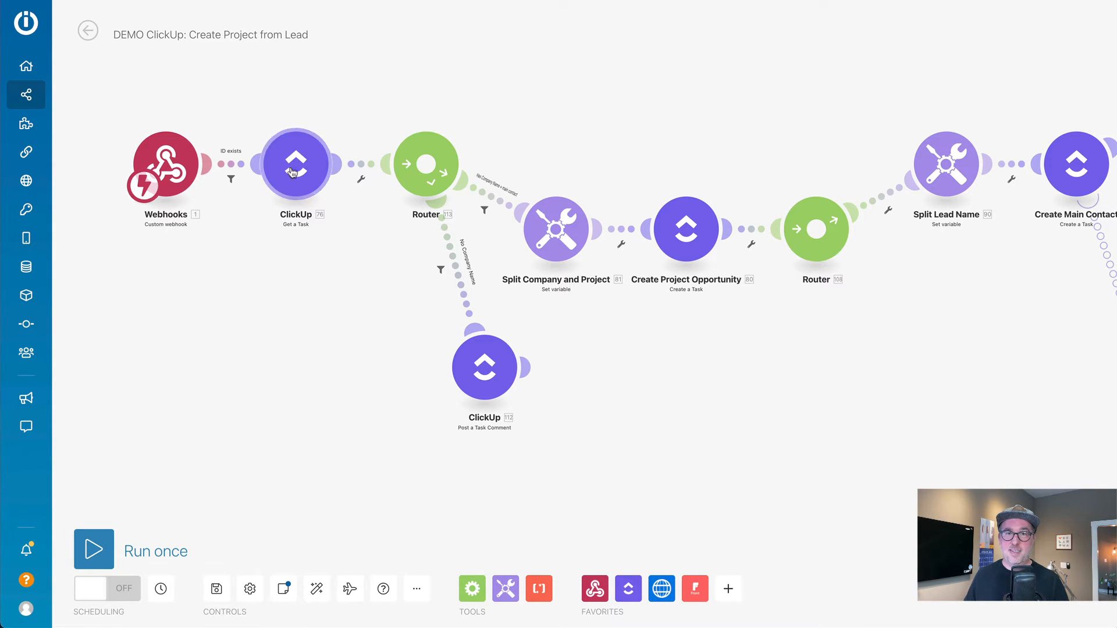
{"action": "left_click_drag", "start_coordinate": [659, 329], "coordinate": [400, 299]}
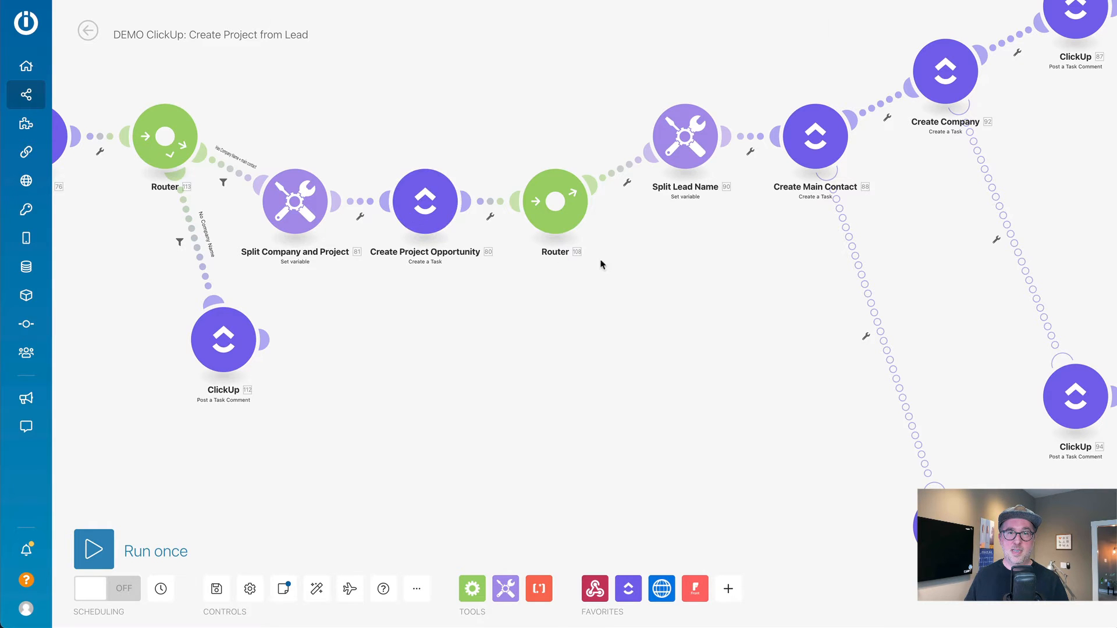
{"action": "left_click_drag", "start_coordinate": [647, 282], "coordinate": [177, 337]}
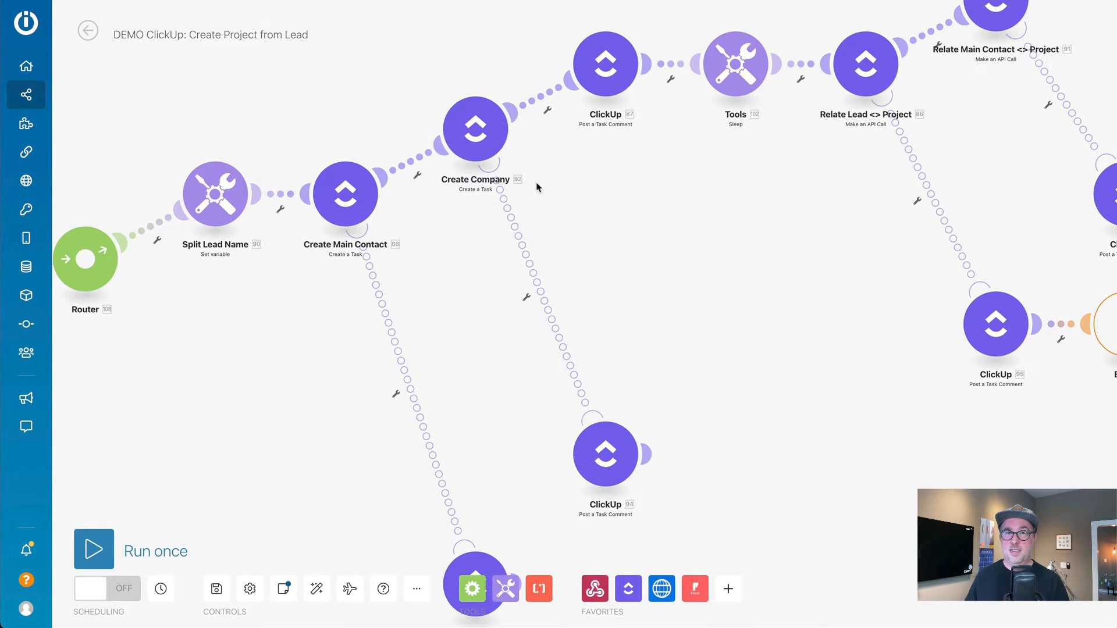
{"action": "left_click_drag", "start_coordinate": [622, 184], "coordinate": [483, 250]}
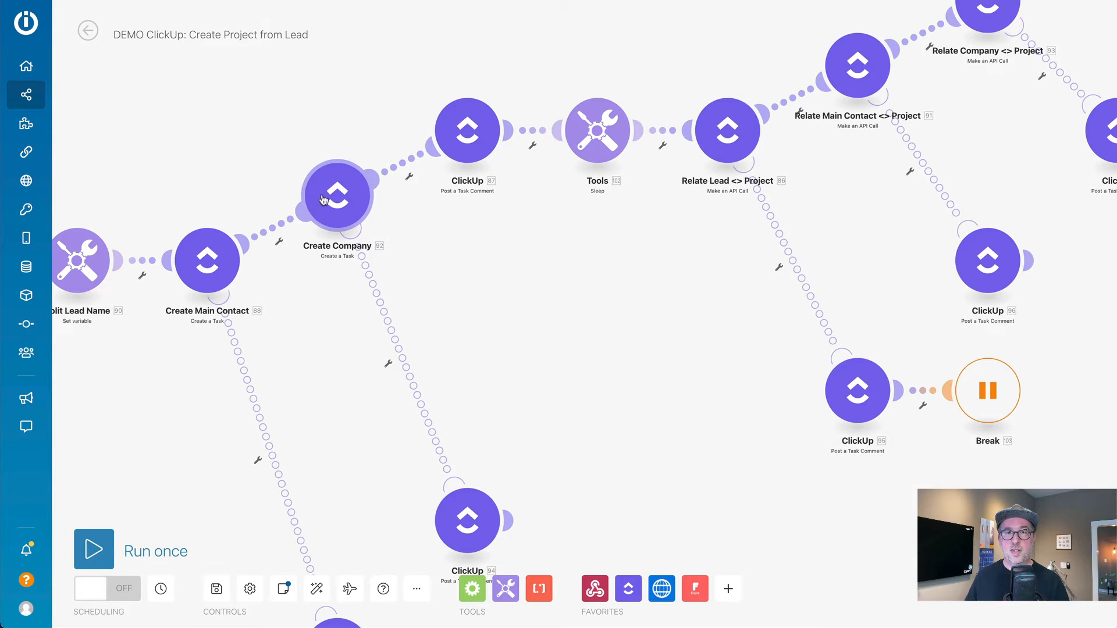
{"action": "left_click_drag", "start_coordinate": [607, 250], "coordinate": [339, 293]}
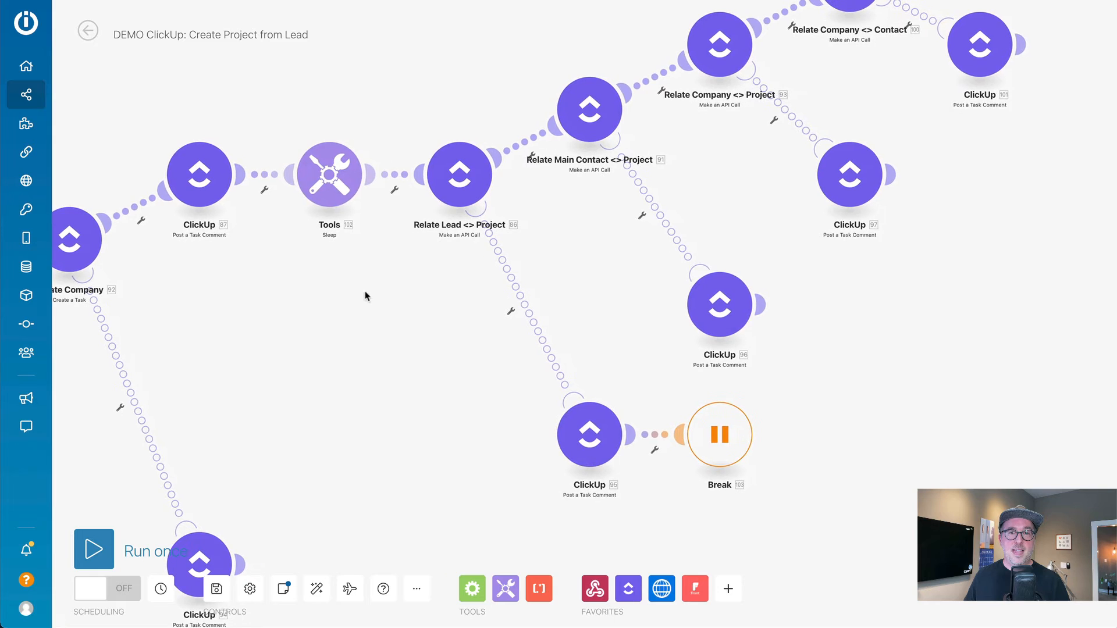
{"action": "left_click_drag", "start_coordinate": [568, 233], "coordinate": [476, 283]}
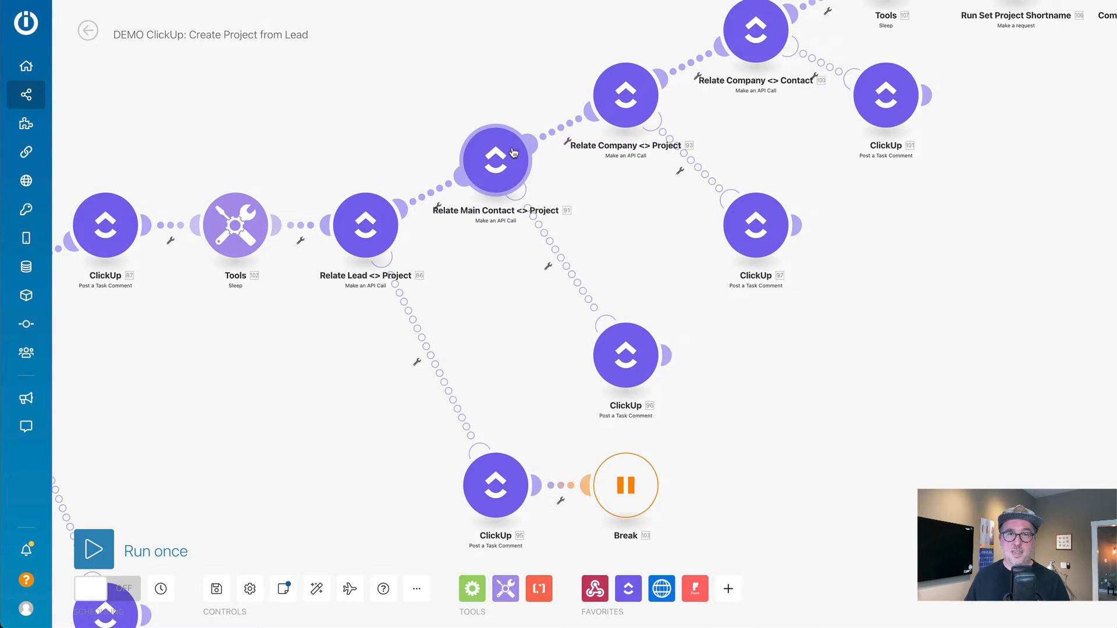
{"action": "left_click_drag", "start_coordinate": [785, 152], "coordinate": [668, 217]}
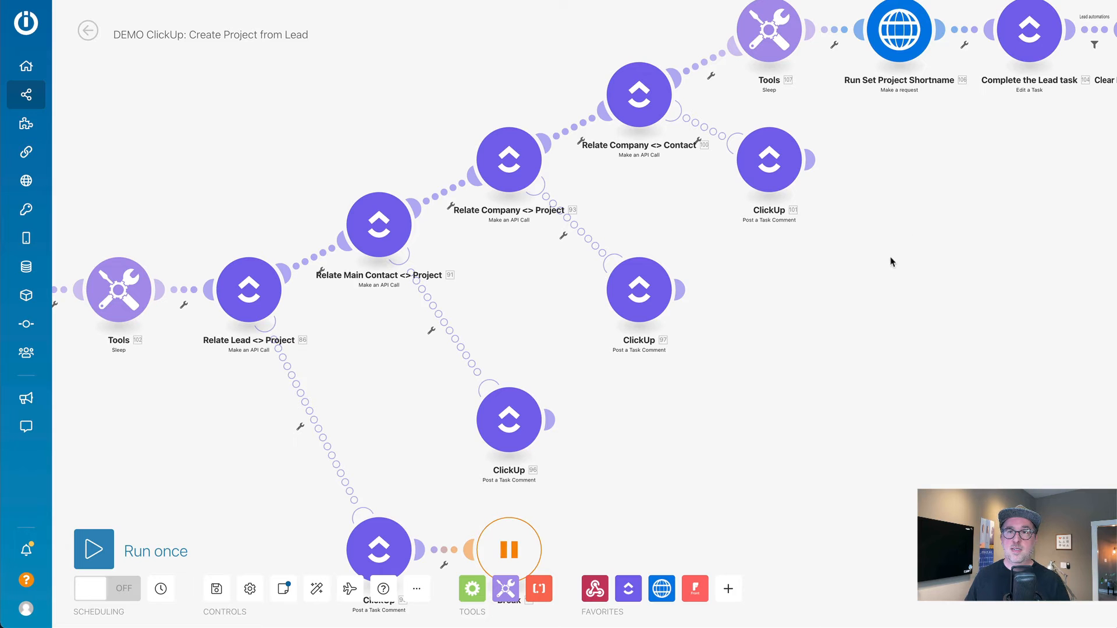
{"action": "left_click_drag", "start_coordinate": [893, 261], "coordinate": [539, 309]}
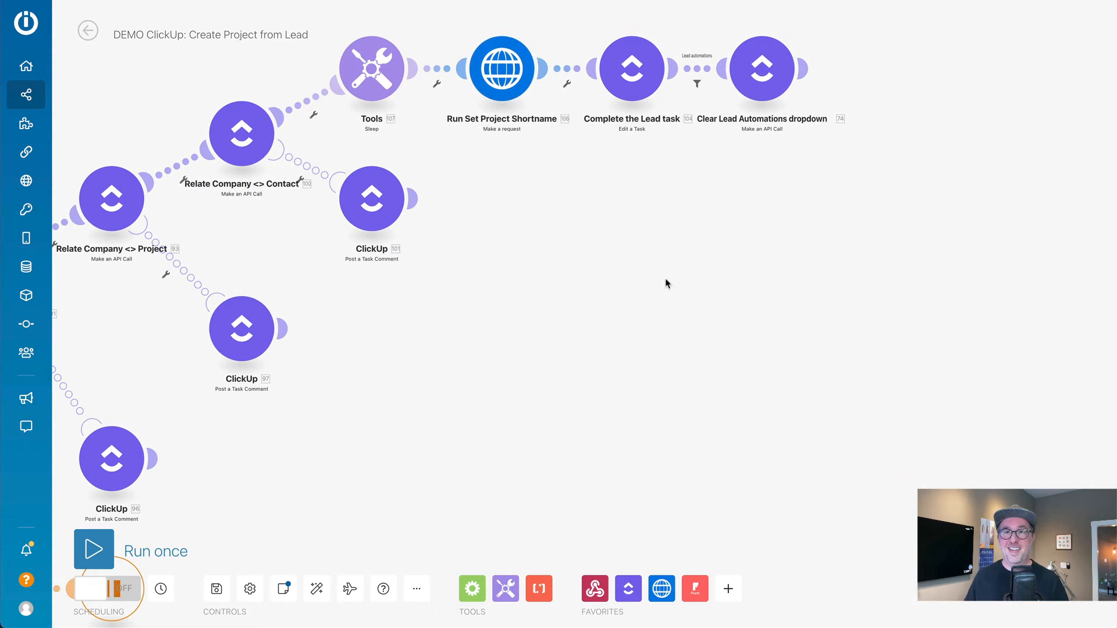
Step: Detach the Relate Lead <> Project module from its neighbouring modules and its ClickUp comment error handler, moving it below the chain
{"action": "scroll", "coordinate": [536, 331], "scroll_direction": "down", "scroll_amount": 1}
{"action": "left_click_drag", "start_coordinate": [536, 332], "coordinate": [929, 227]}
{"action": "left_click_drag", "start_coordinate": [816, 329], "coordinate": [944, 278]}
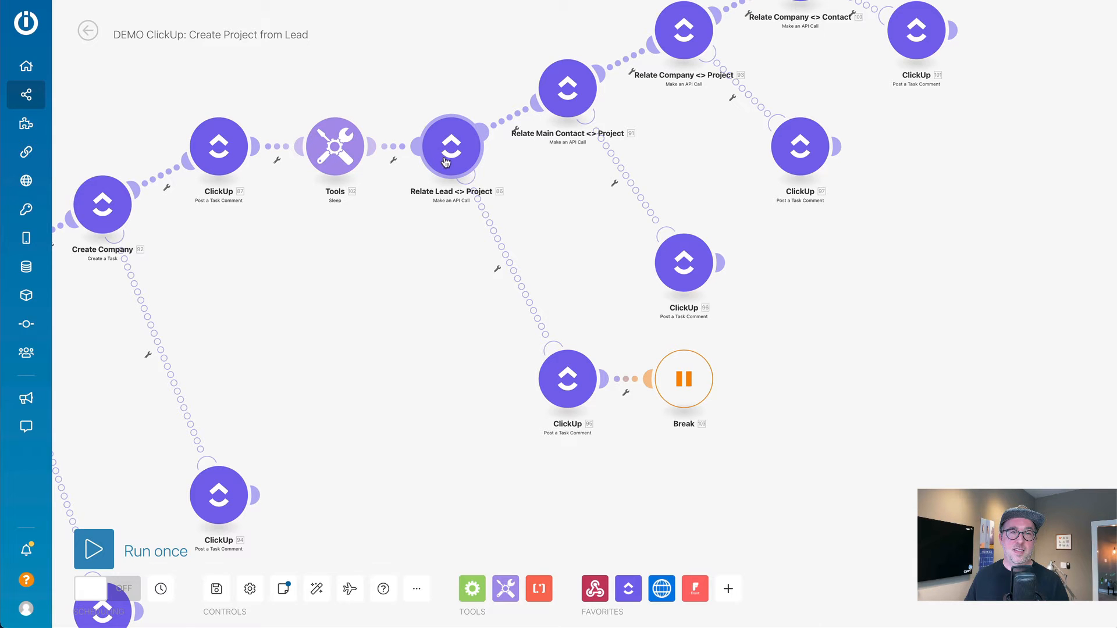
{"action": "left_click", "coordinate": [393, 159]}
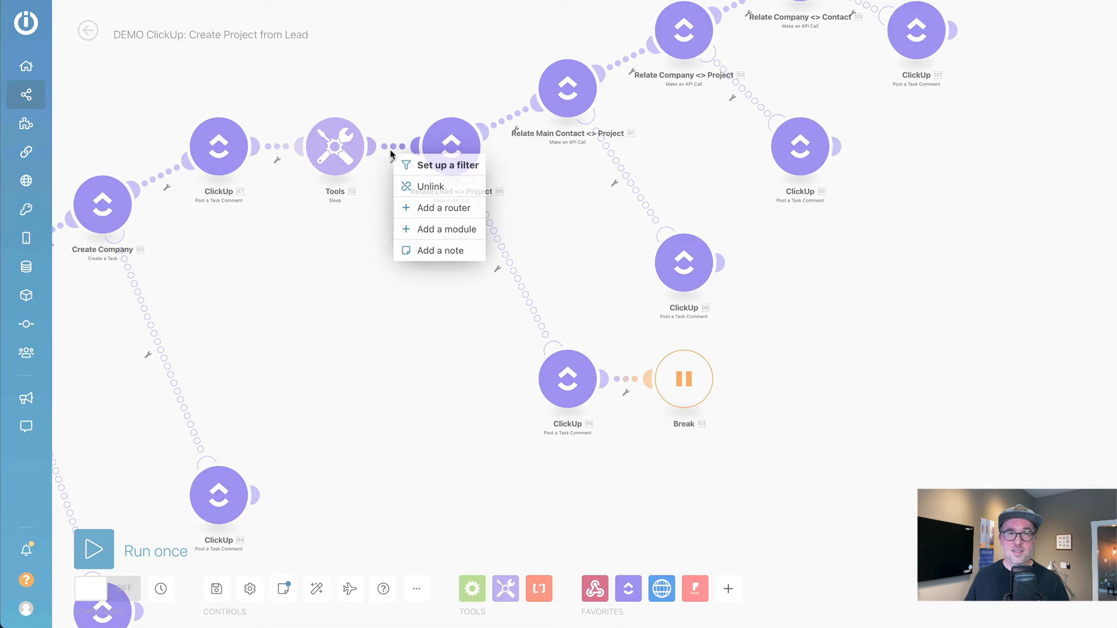
{"action": "left_click", "coordinate": [416, 187]}
{"action": "left_click", "coordinate": [511, 118]}
{"action": "left_click", "coordinate": [525, 151]}
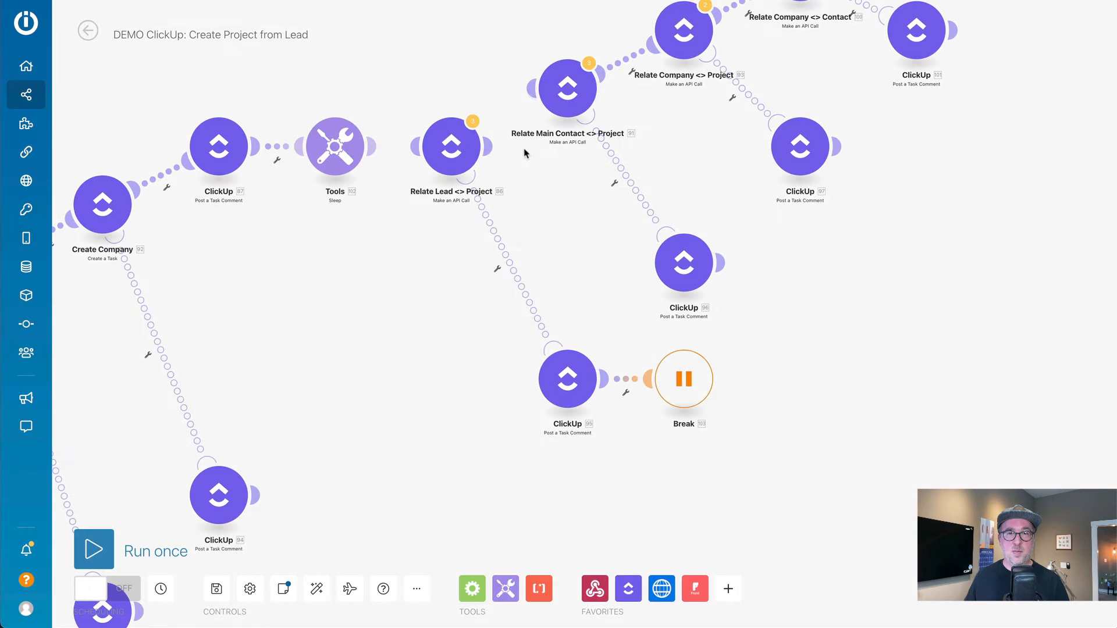
{"action": "left_click_drag", "start_coordinate": [452, 147], "coordinate": [398, 282]}
{"action": "left_click", "coordinate": [469, 323]}
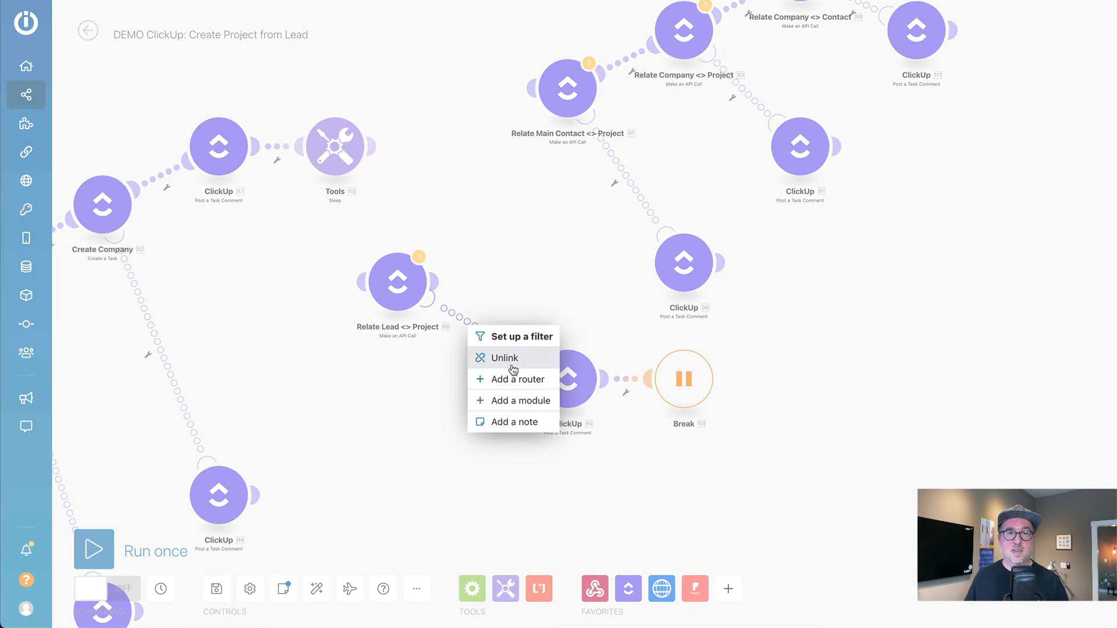
{"action": "left_click", "coordinate": [512, 365]}
Step: Delete all modules from Relate Main Contact <> Project to Clear Lead Automations dropdown, including the detached ClickUp comment and Break modules
{"action": "scroll", "coordinate": [568, 482], "scroll_direction": "down", "scroll_amount": 5}
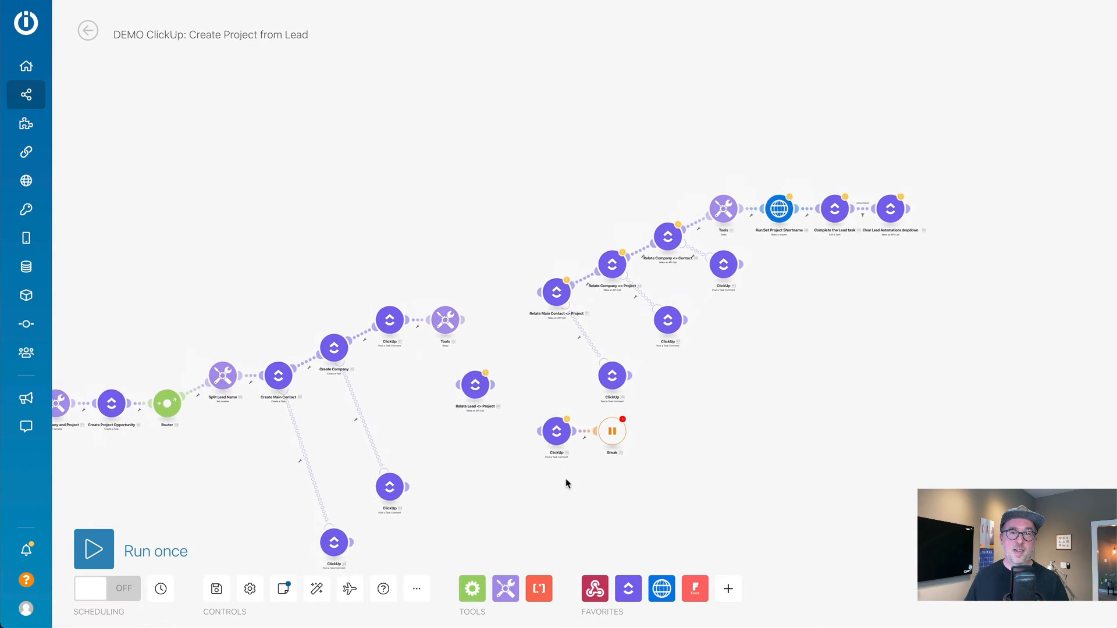
{"action": "left_click_drag", "start_coordinate": [530, 139], "coordinate": [943, 477]}
{"action": "right_click", "coordinate": [557, 299]}
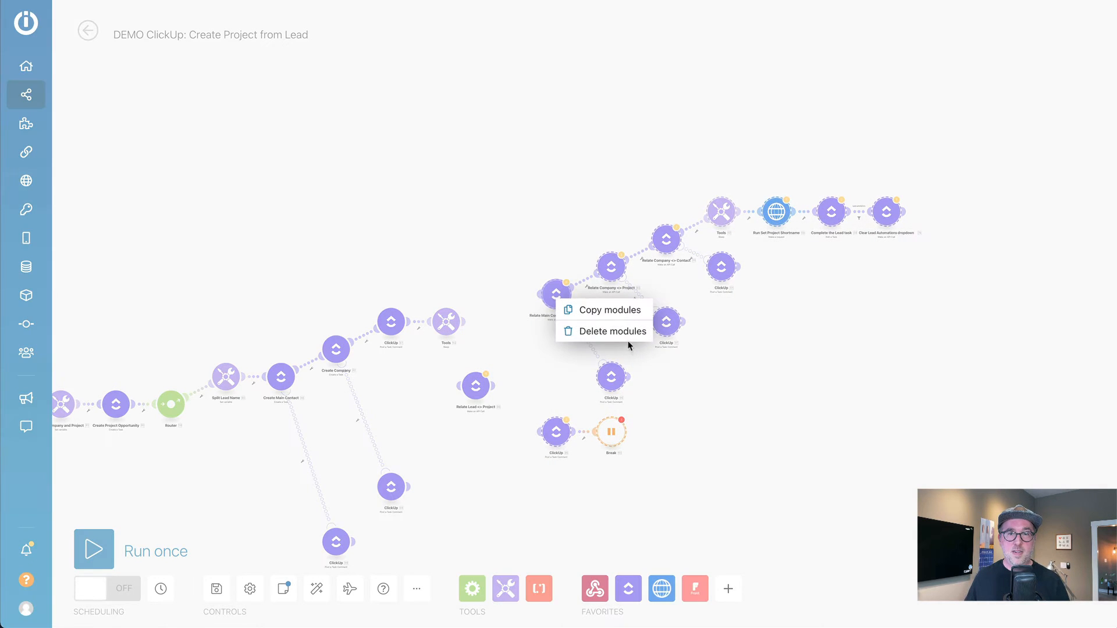
{"action": "left_click", "coordinate": [625, 333]}
Step: Move Relate Lead <> Project clear of the remaining chain and delete every other module, including the Webhooks trigger
{"action": "left_click_drag", "start_coordinate": [634, 411], "coordinate": [1093, 195]}
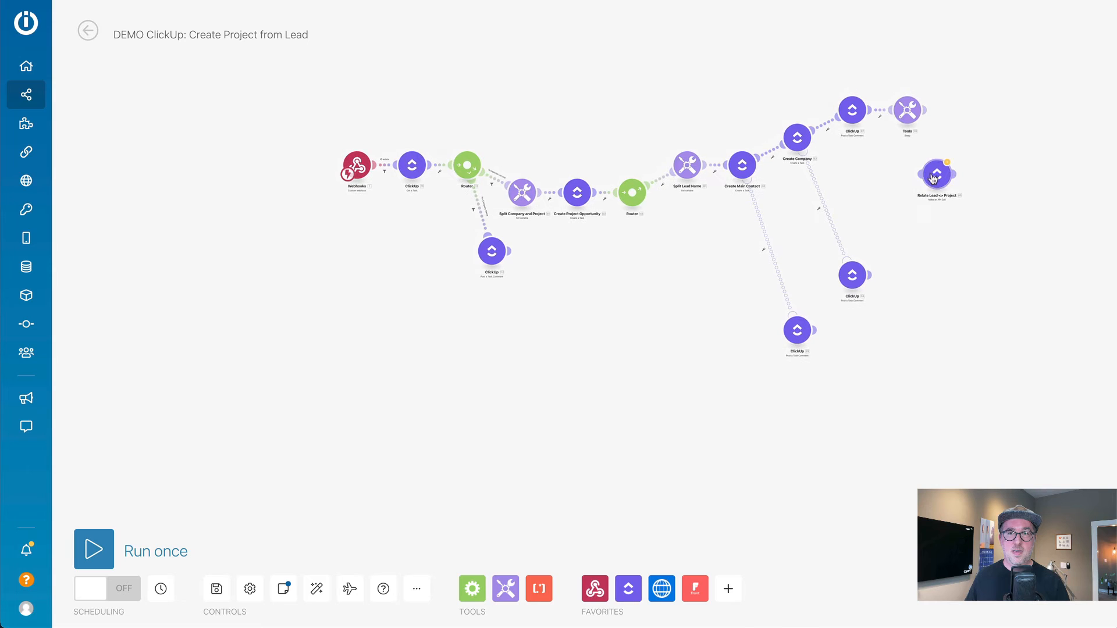
{"action": "left_click_drag", "start_coordinate": [934, 179], "coordinate": [269, 281]}
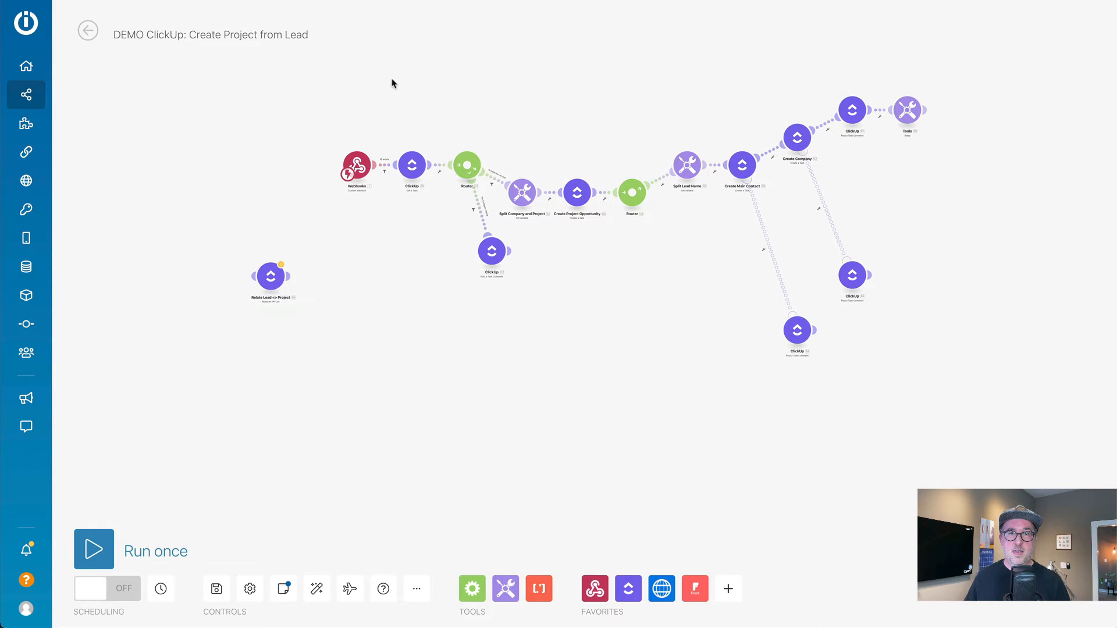
{"action": "left_click_drag", "start_coordinate": [392, 83], "coordinate": [970, 448]}
{"action": "right_click", "coordinate": [416, 174]}
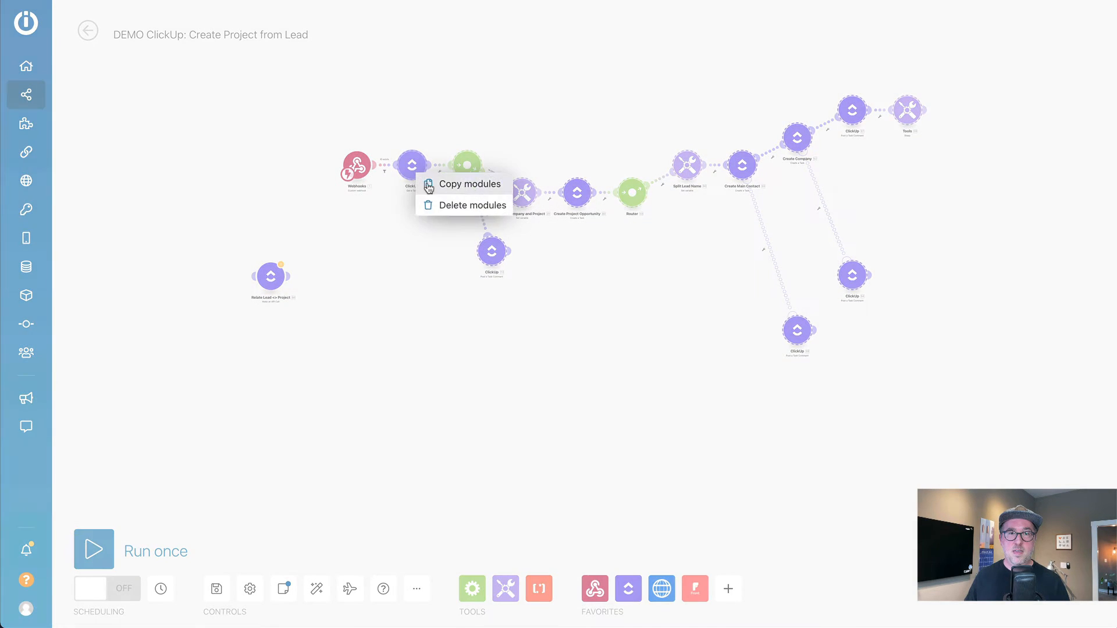
{"action": "left_click", "coordinate": [438, 204]}
{"action": "right_click", "coordinate": [362, 169]}
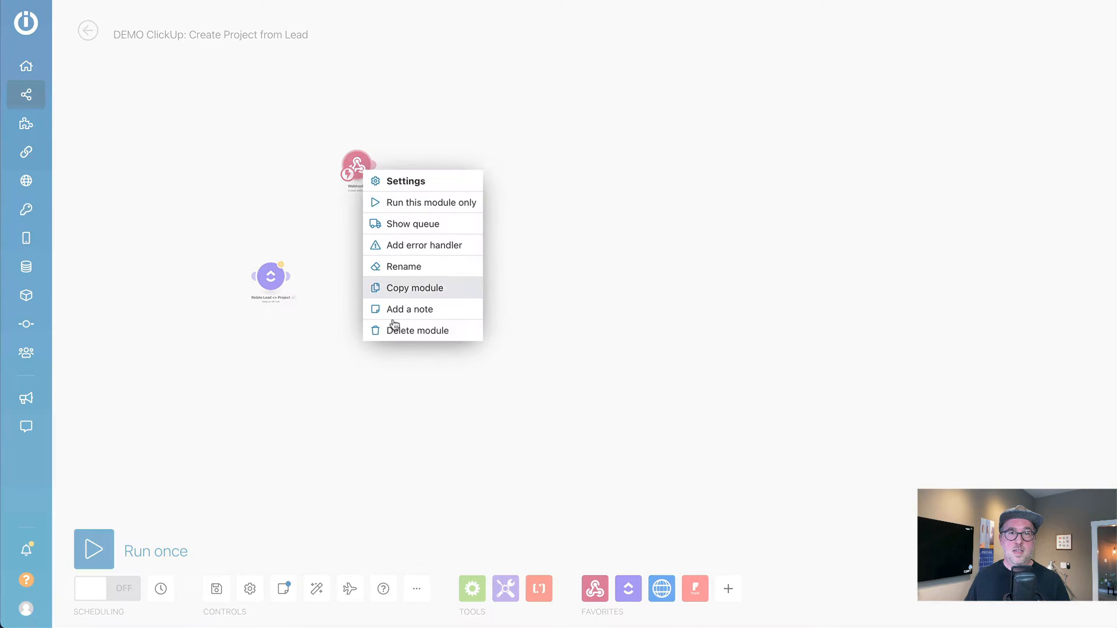
{"action": "left_click", "coordinate": [394, 324]}
Step: Search for Google Sheets and choose it as the app for the empty trigger module
{"action": "scroll", "coordinate": [291, 180], "scroll_direction": "up", "scroll_amount": 5}
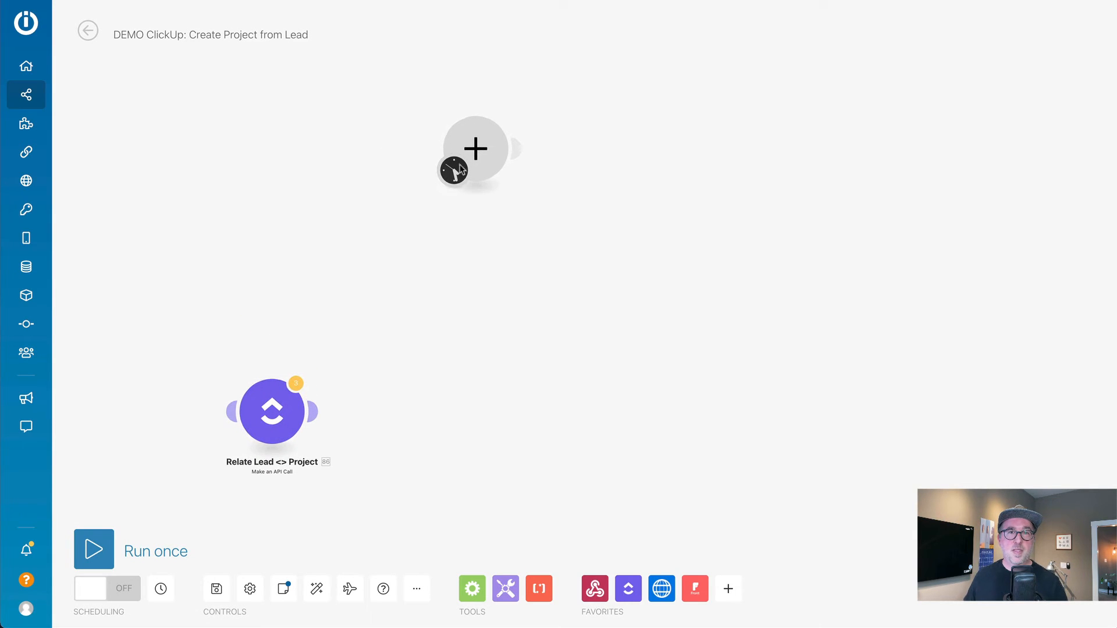
{"action": "left_click", "coordinate": [487, 141]}
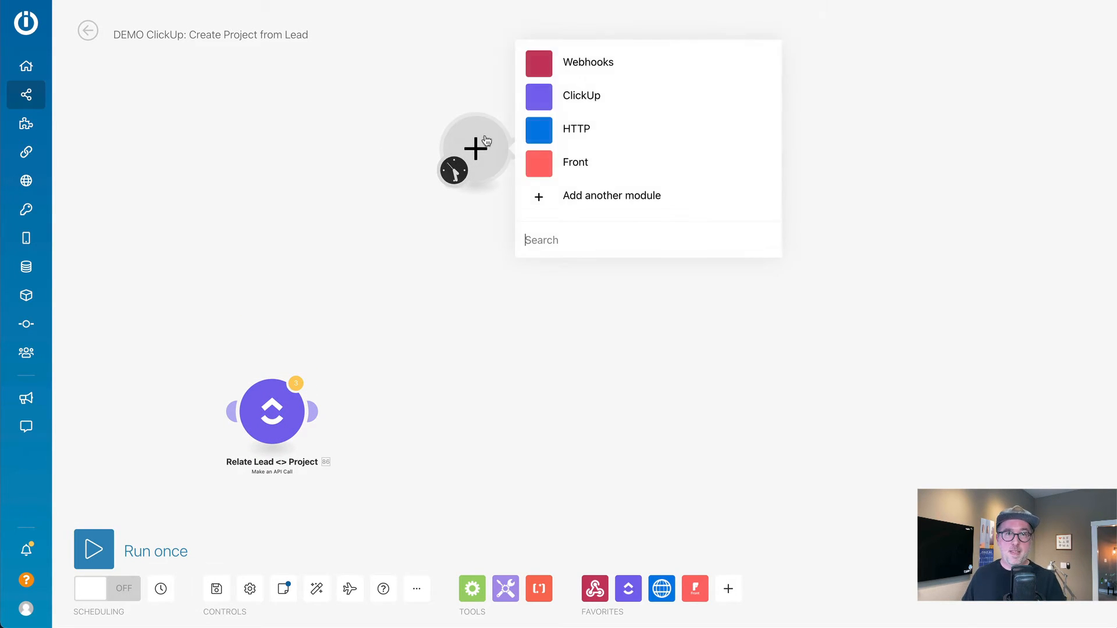
{"action": "left_click", "coordinate": [550, 236]}
{"action": "type", "text": "goo"}
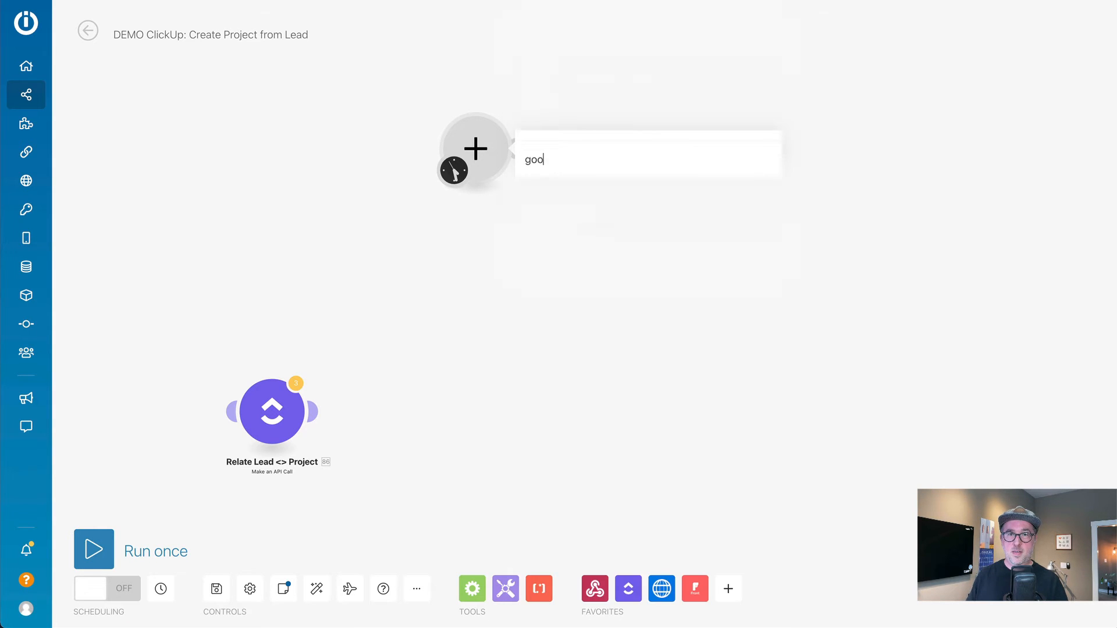
{"action": "type", "text": "gle shee"}
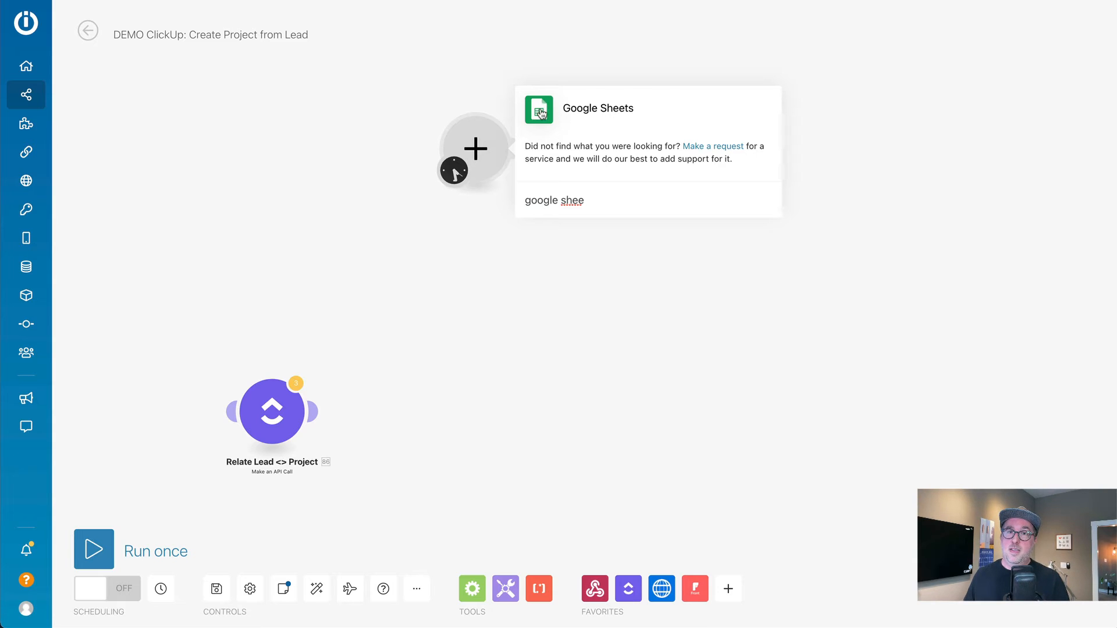
{"action": "left_click", "coordinate": [541, 113]}
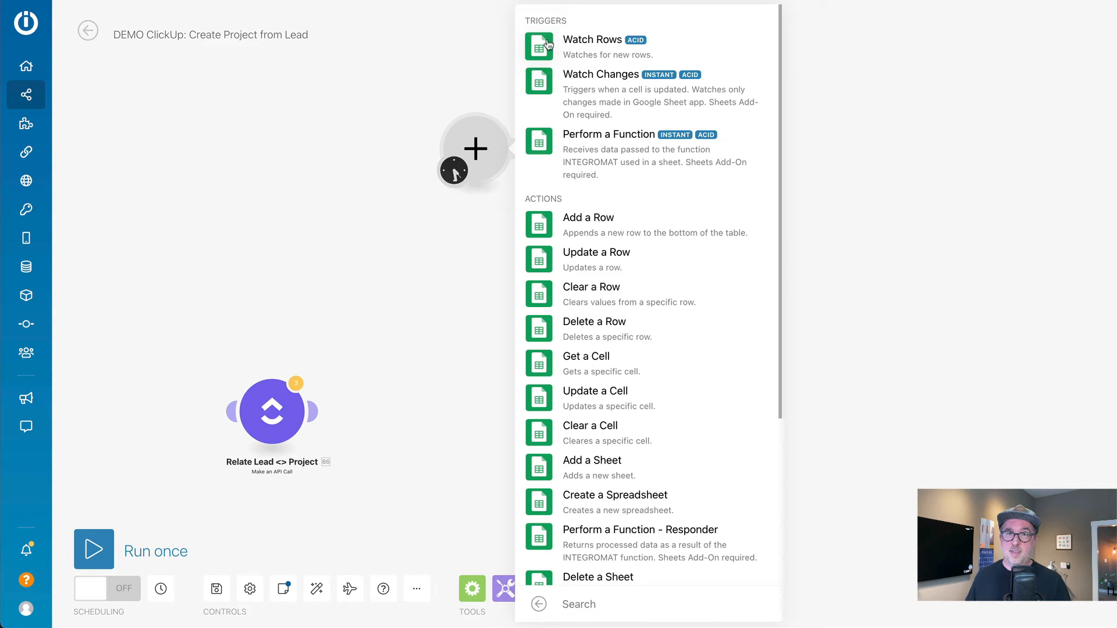
Step: Review the Google Sheets triggers, actions and searches, and add the Get Range Values module
{"action": "scroll", "coordinate": [690, 192], "scroll_direction": "down", "scroll_amount": 1}
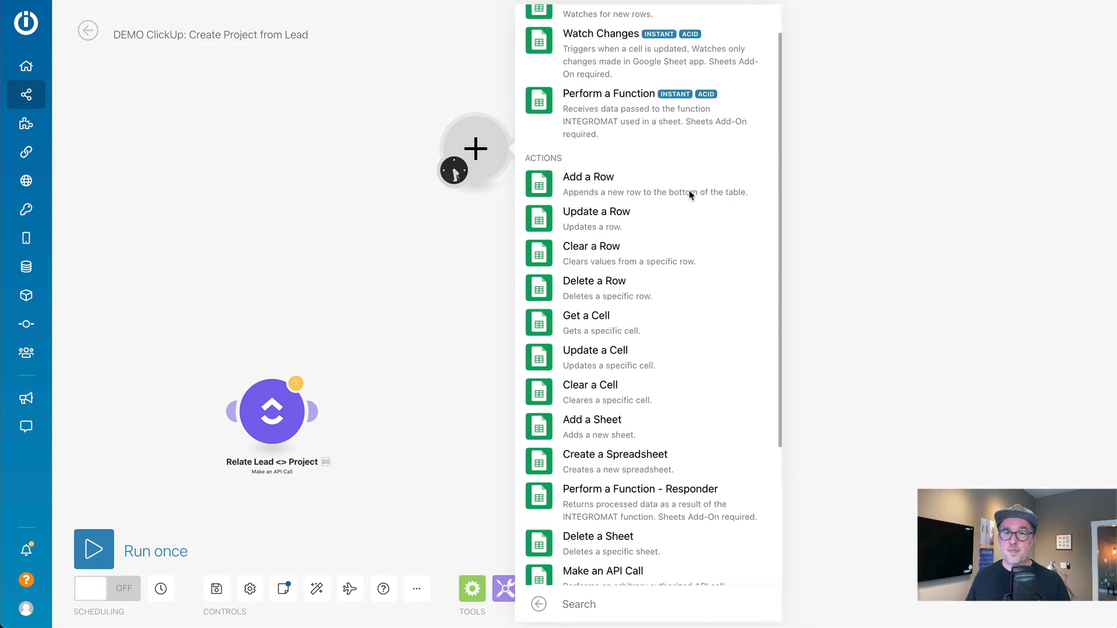
{"action": "scroll", "coordinate": [689, 194], "scroll_direction": "down", "scroll_amount": 3}
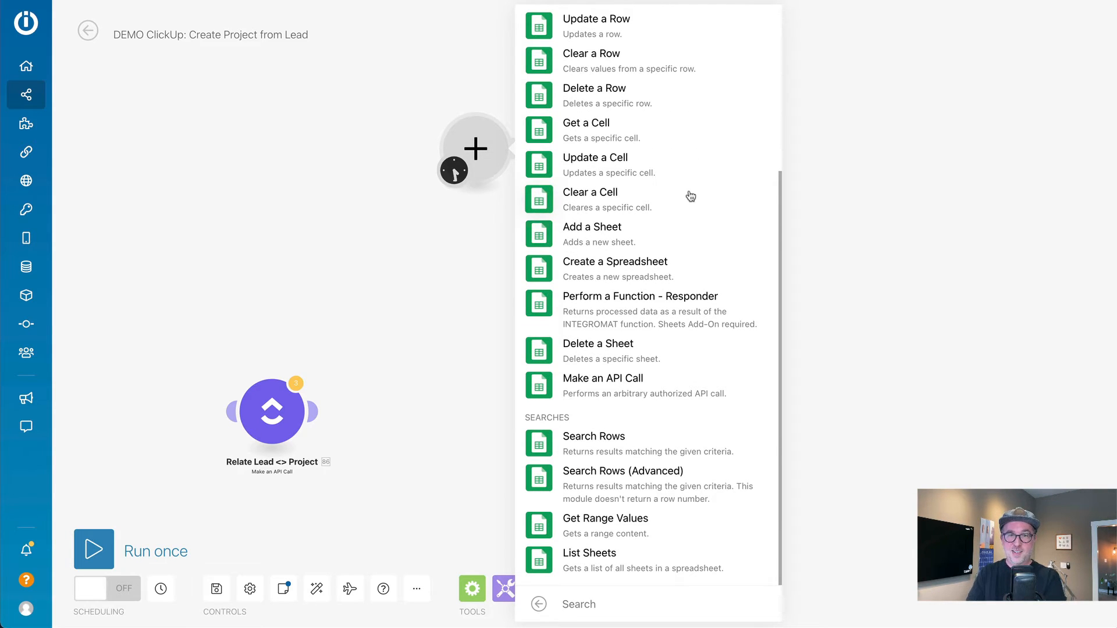
{"action": "scroll", "coordinate": [690, 196], "scroll_direction": "up", "scroll_amount": 4}
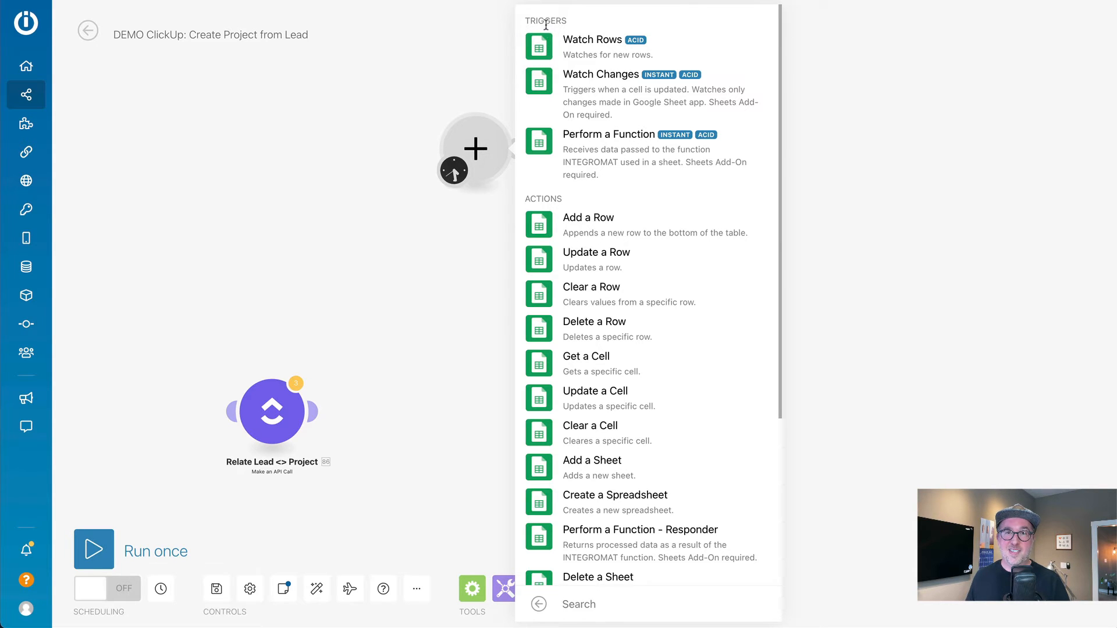
{"action": "scroll", "coordinate": [641, 260], "scroll_direction": "down", "scroll_amount": 3}
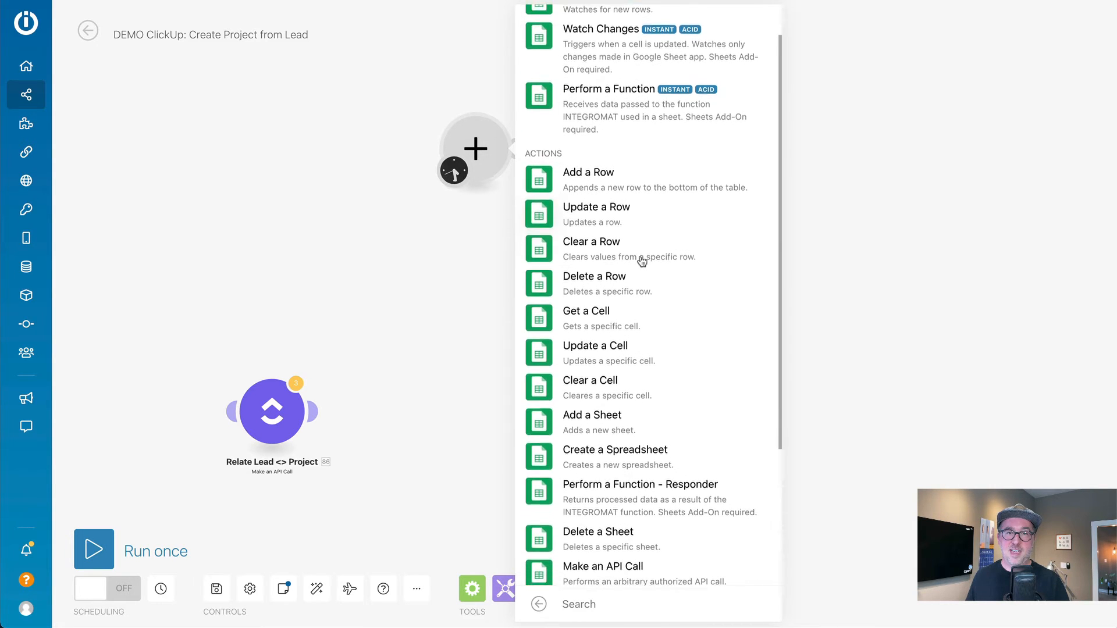
{"action": "scroll", "coordinate": [642, 261], "scroll_direction": "down", "scroll_amount": 2}
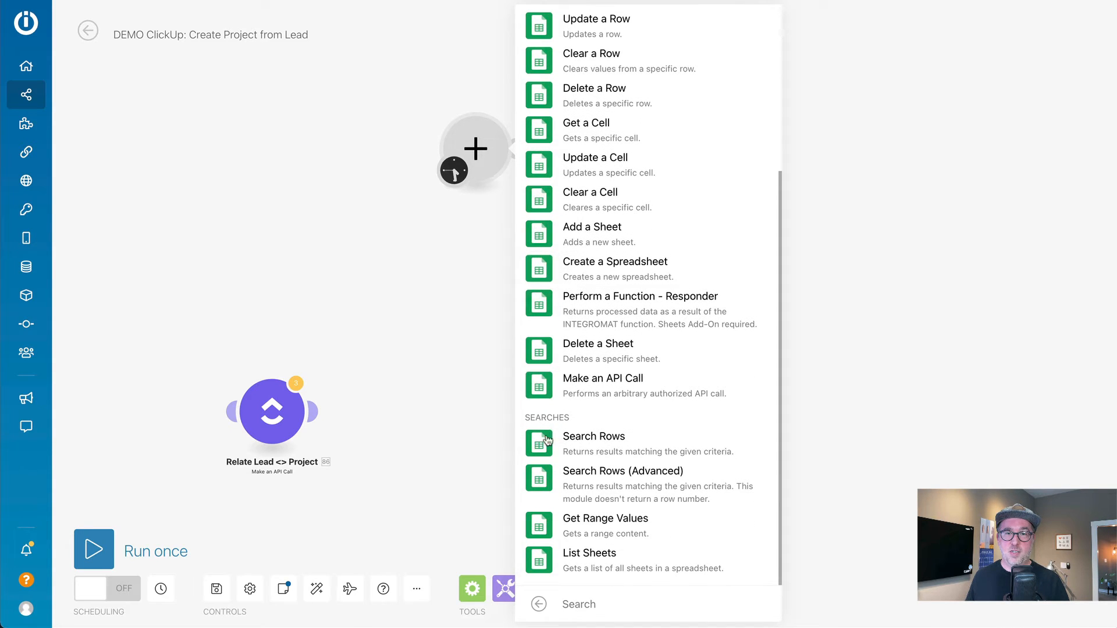
{"action": "left_click", "coordinate": [544, 528]}
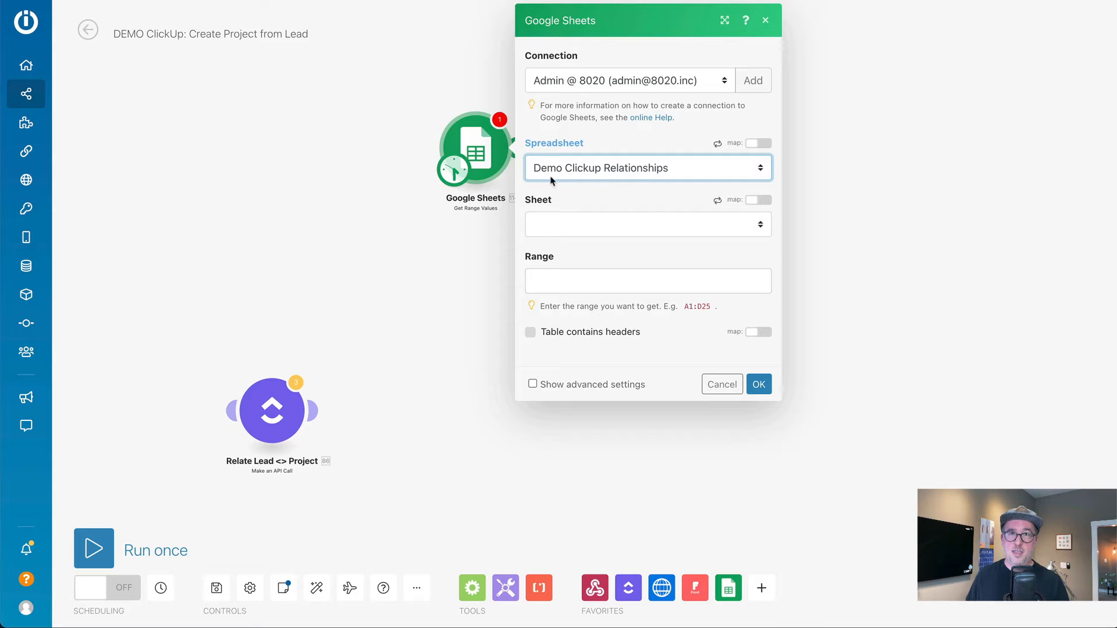
Step: Set the Get Range Values module to read Sheet1 of the Demo Clickup Relationships spreadsheet
{"action": "left_click", "coordinate": [572, 223]}
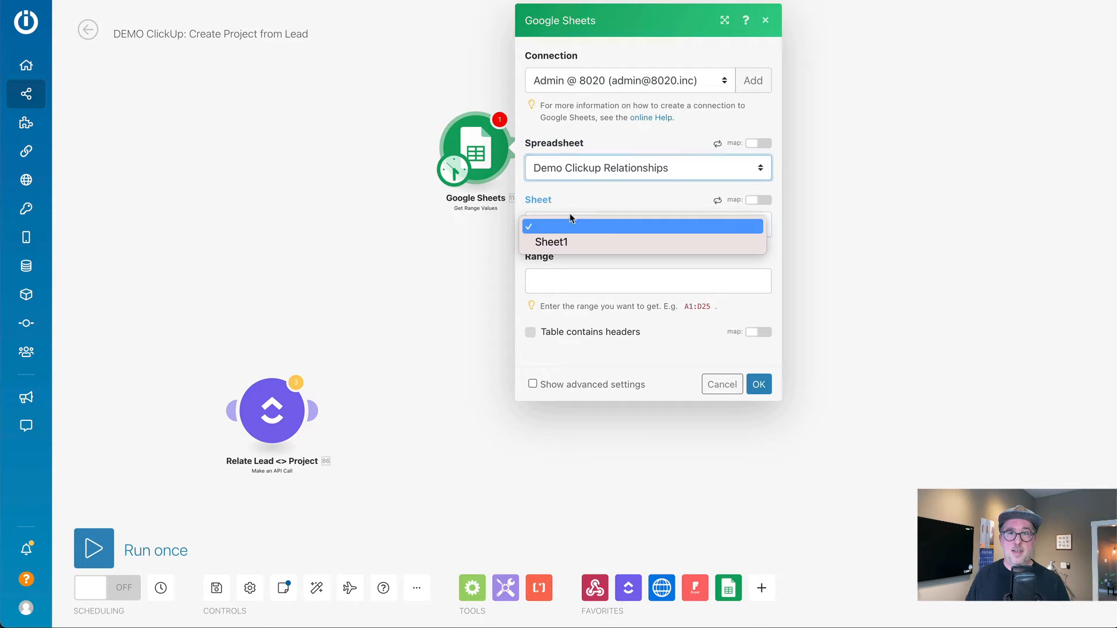
{"action": "left_click", "coordinate": [582, 240]}
{"action": "left_click", "coordinate": [588, 278]}
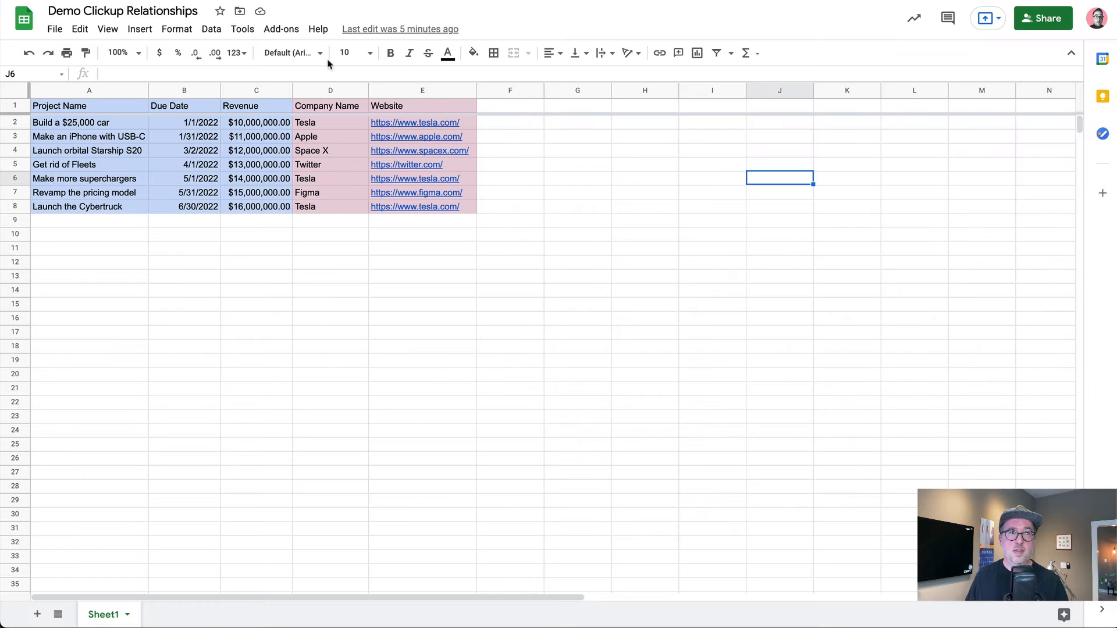
Step: Check the extent of the table in the Google Sheet and set the module's range to A1:E8
{"action": "left_click_drag", "start_coordinate": [67, 91], "coordinate": [438, 109]}
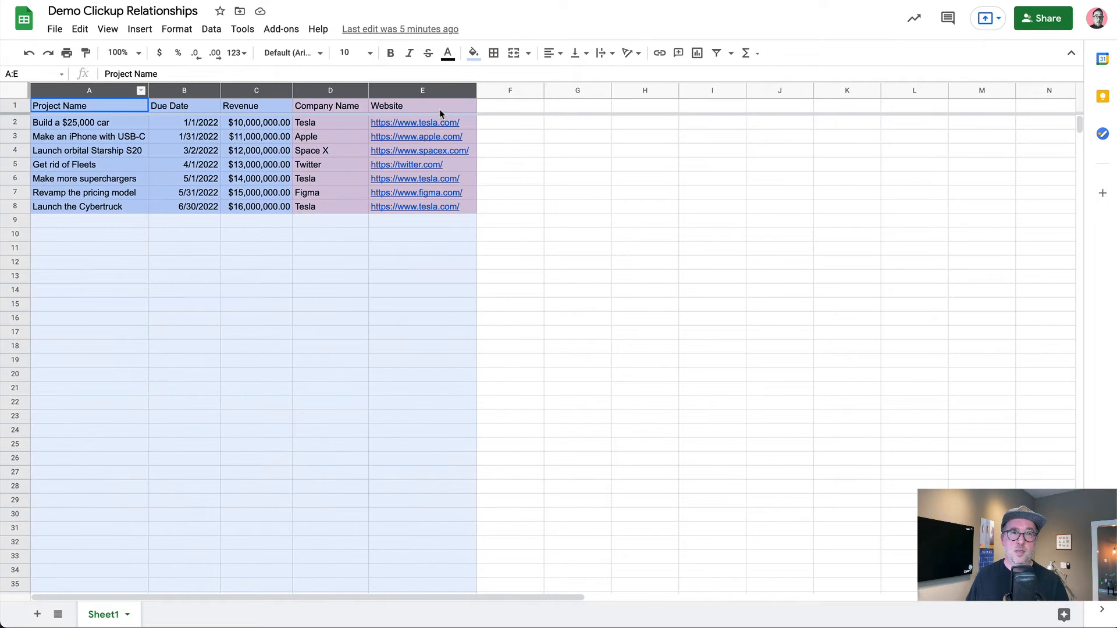
{"action": "left_click", "coordinate": [168, 272]}
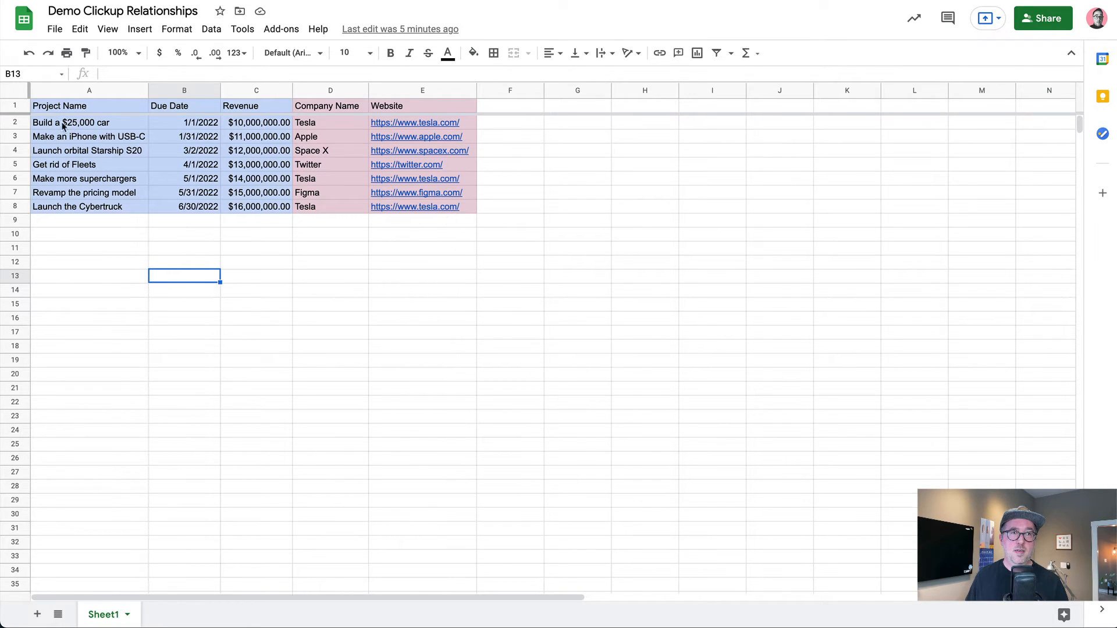
{"action": "left_click_drag", "start_coordinate": [46, 109], "coordinate": [424, 208]}
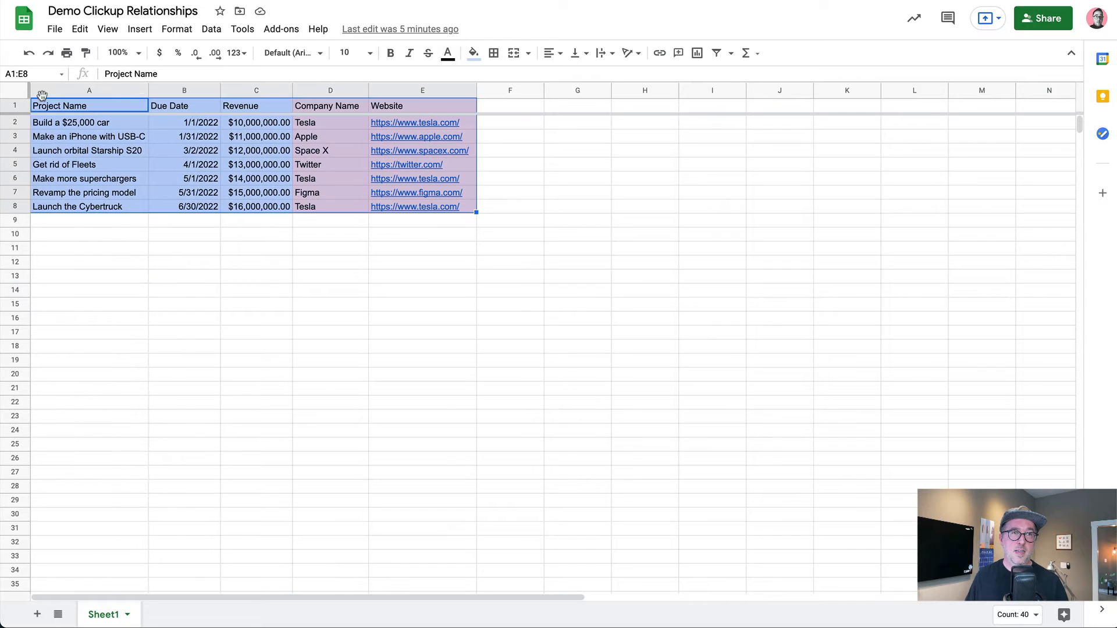
{"action": "left_click", "coordinate": [73, 109]}
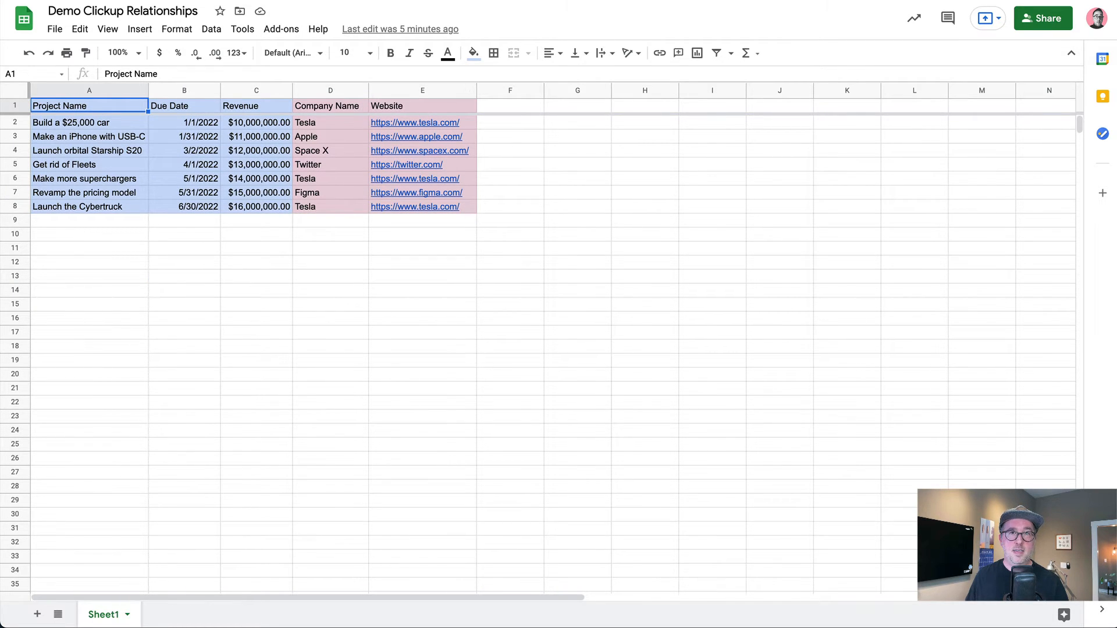
{"action": "key", "text": "ctrl+Tab"}
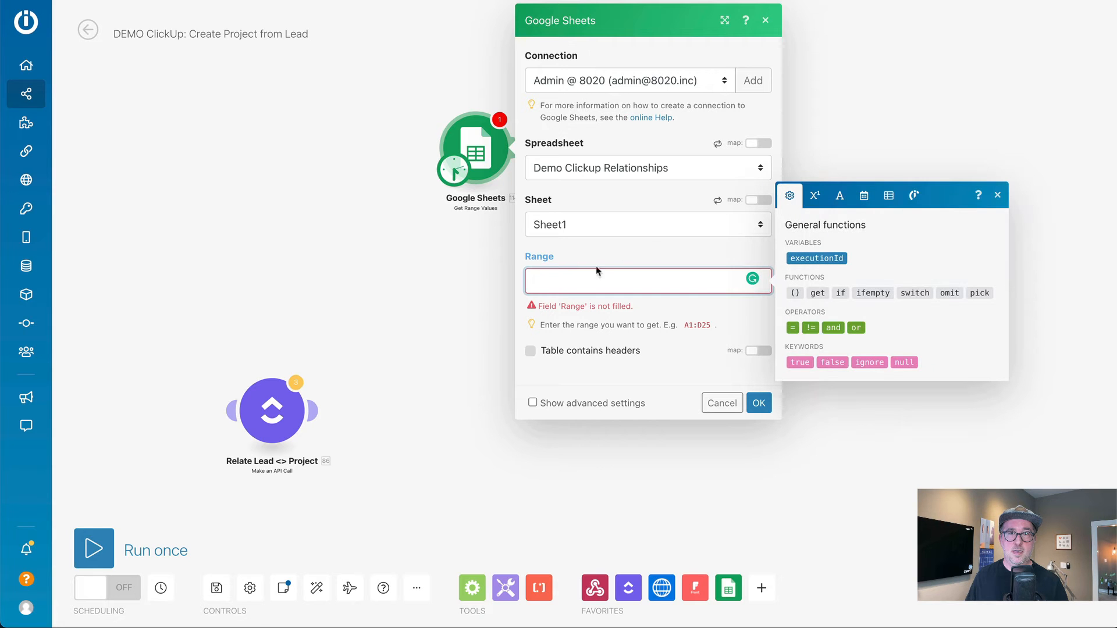
{"action": "type", "text": "A1:E8"}
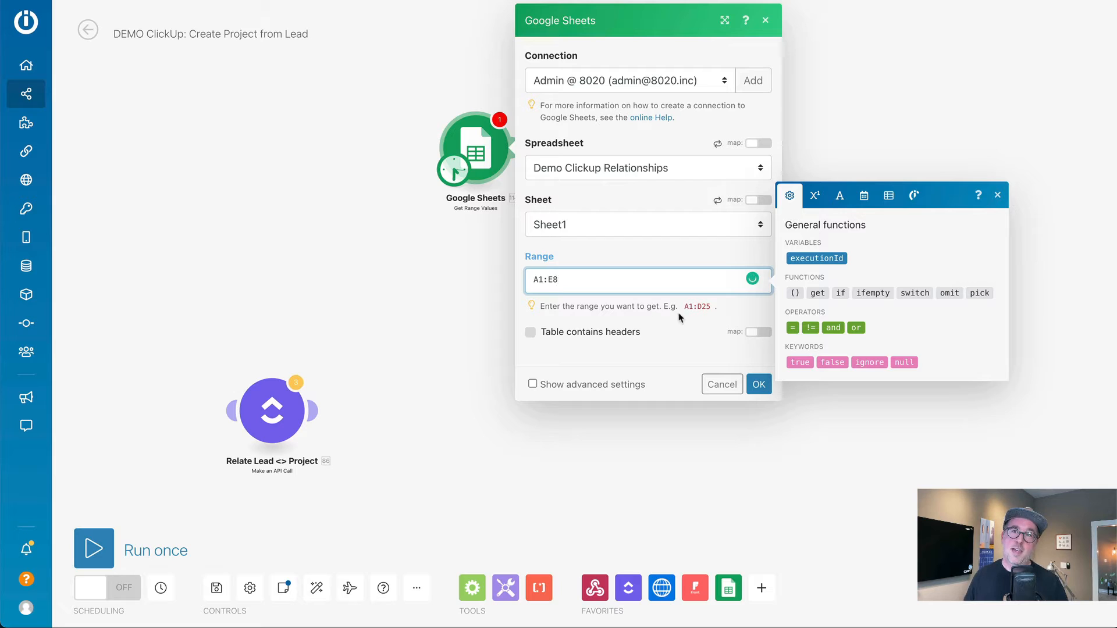
{"action": "left_click", "coordinate": [645, 311]}
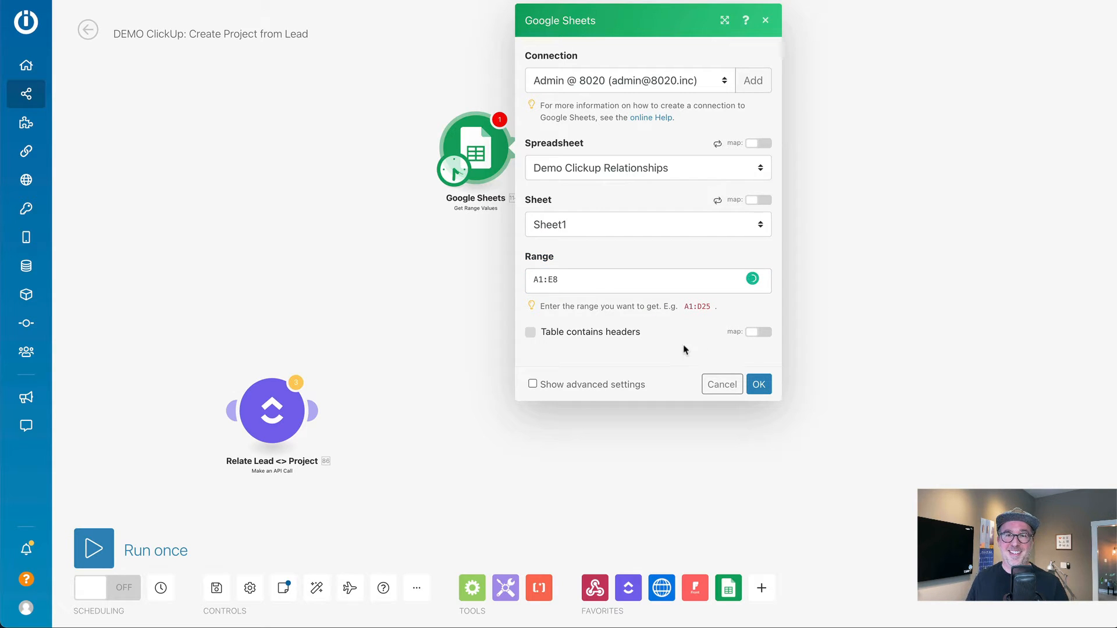
Step: Mark the table as containing headers in row A1:E1, change the range to A2:E8 and save the Google Sheets module
{"action": "key", "text": "ctrl+Tab"}
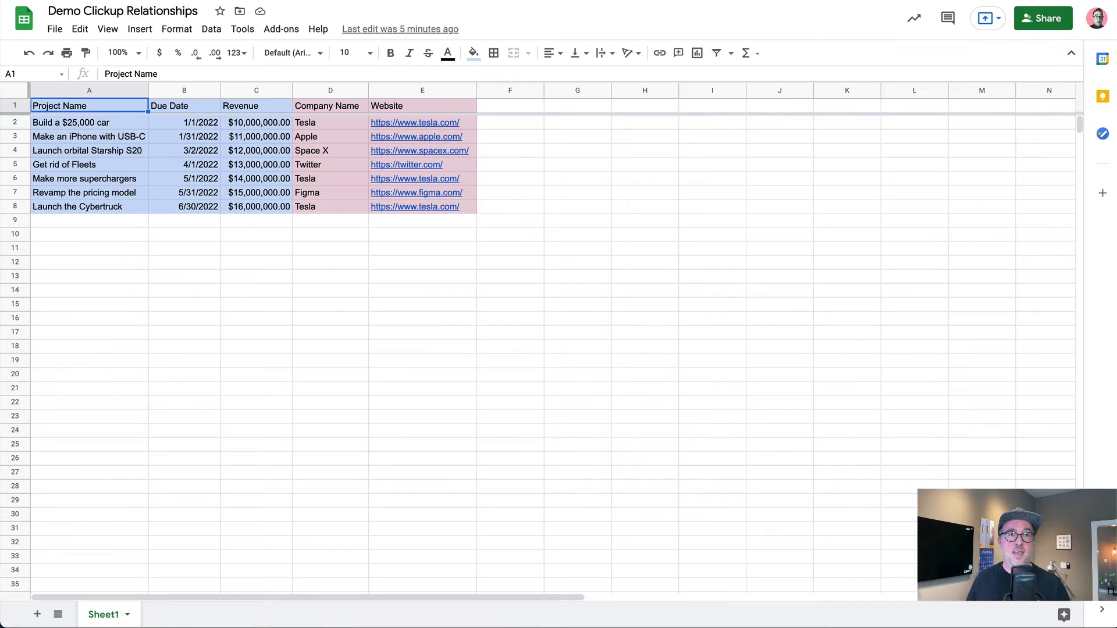
{"action": "key", "text": "ctrl+shift+Tab"}
{"action": "left_click", "coordinate": [607, 332]}
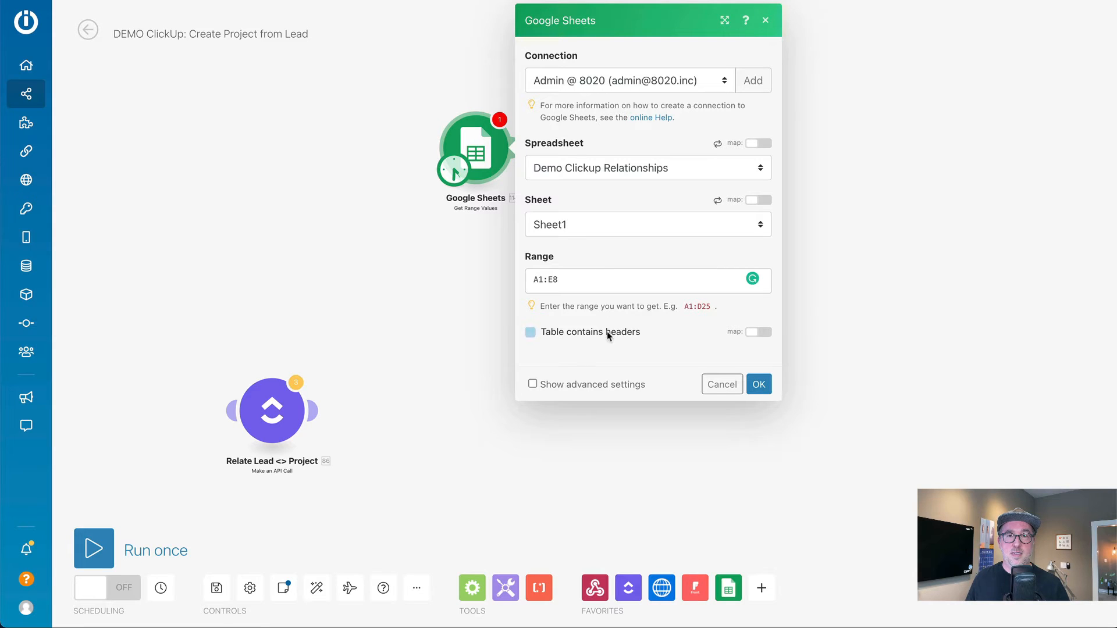
{"action": "left_click", "coordinate": [649, 393]}
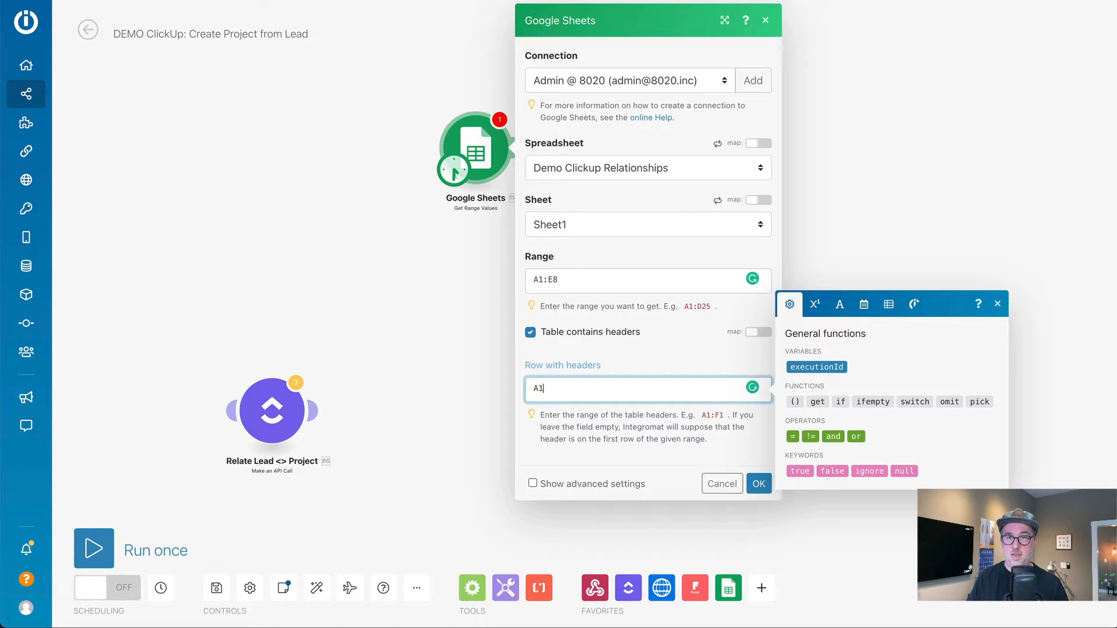
{"action": "left_click", "coordinate": [543, 280]}
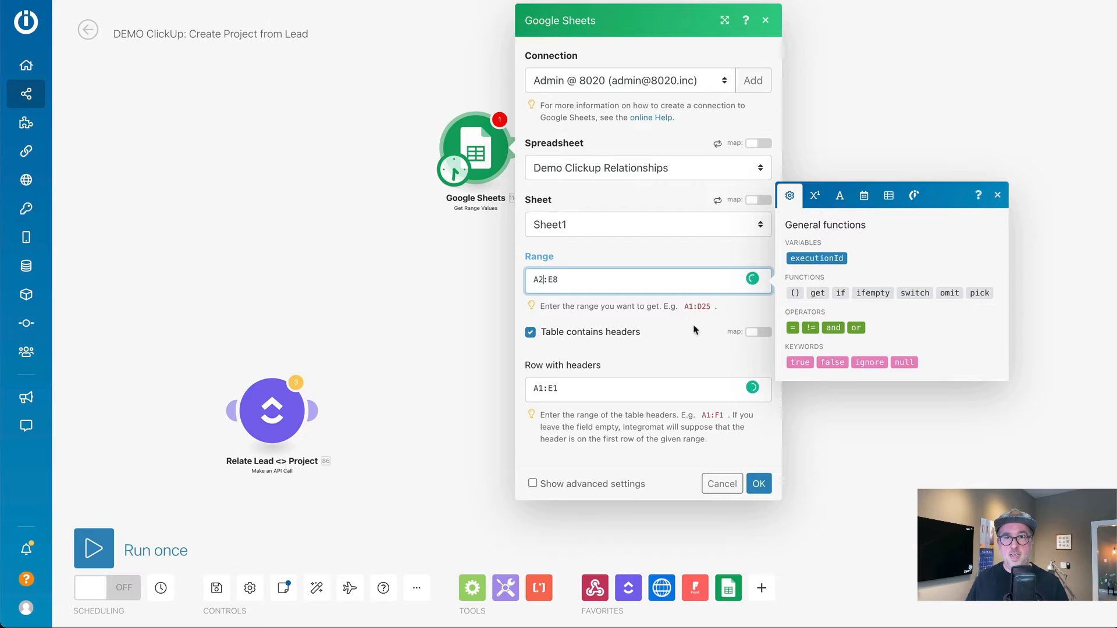
{"action": "left_click", "coordinate": [759, 483]}
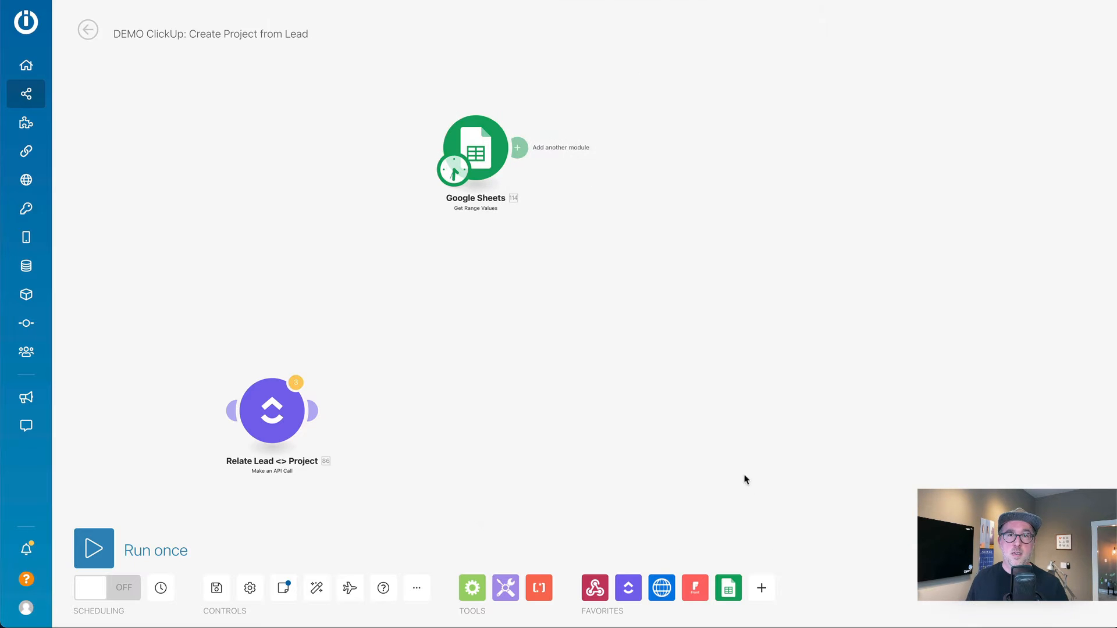
Step: Run the scenario once and move the Relate Lead <> Project module directly beneath the Google Sheets module
{"action": "left_click", "coordinate": [94, 549]}
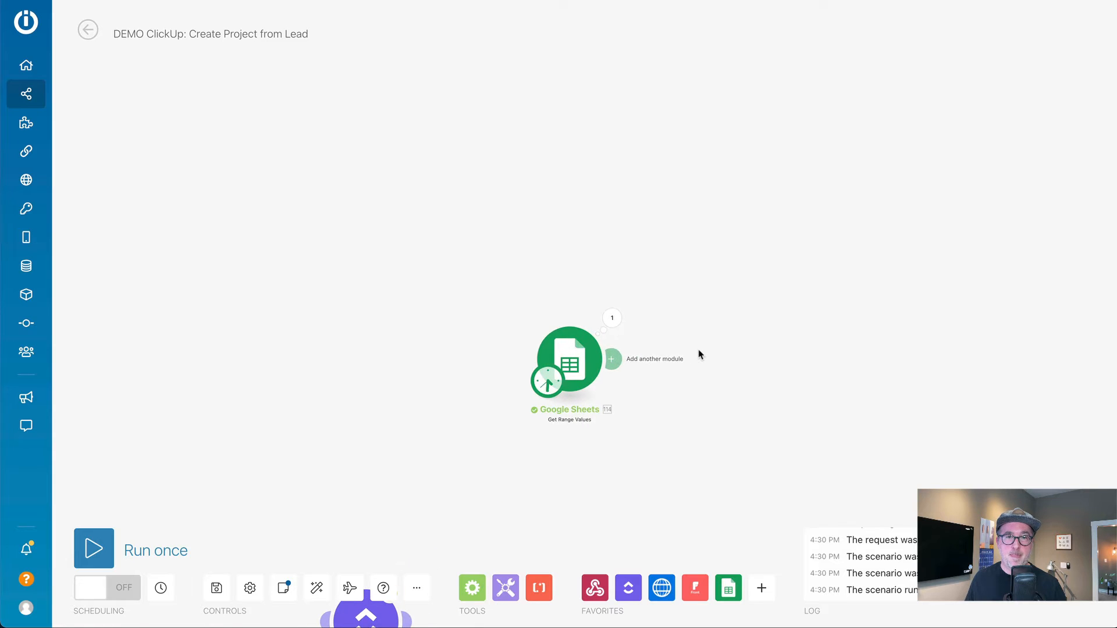
{"action": "scroll", "coordinate": [700, 355], "scroll_direction": "down", "scroll_amount": 2}
{"action": "left_click_drag", "start_coordinate": [447, 535], "coordinate": [592, 431]}
{"action": "scroll", "coordinate": [741, 319], "scroll_direction": "up", "scroll_amount": 2}
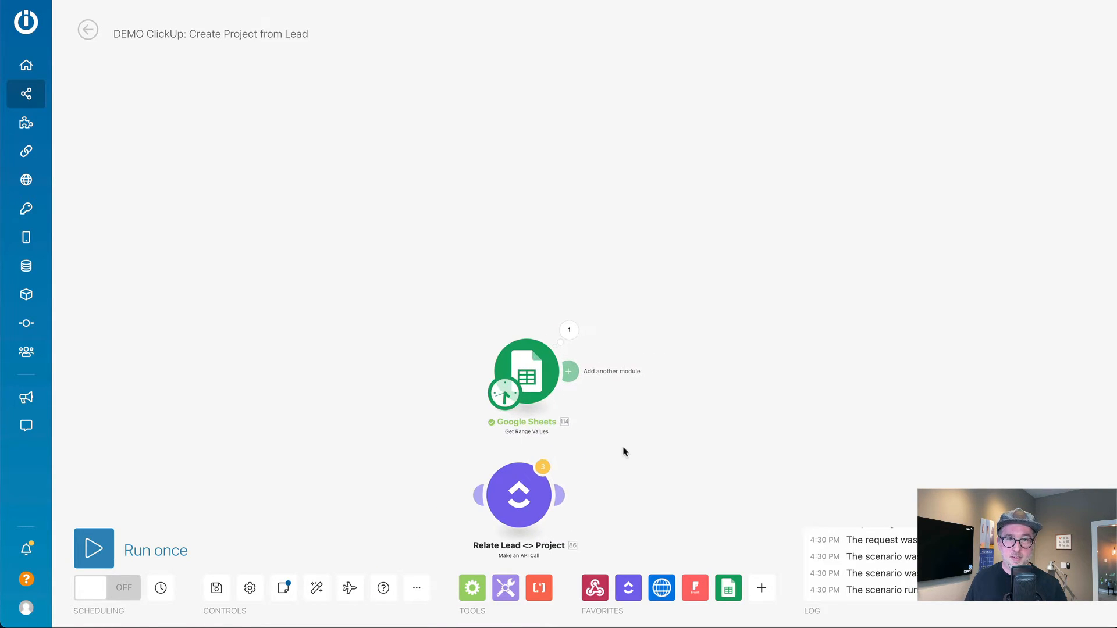
Step: Try to save the scenario, and set its schedule to run Once instead of at regular intervals
{"action": "left_click", "coordinate": [213, 593]}
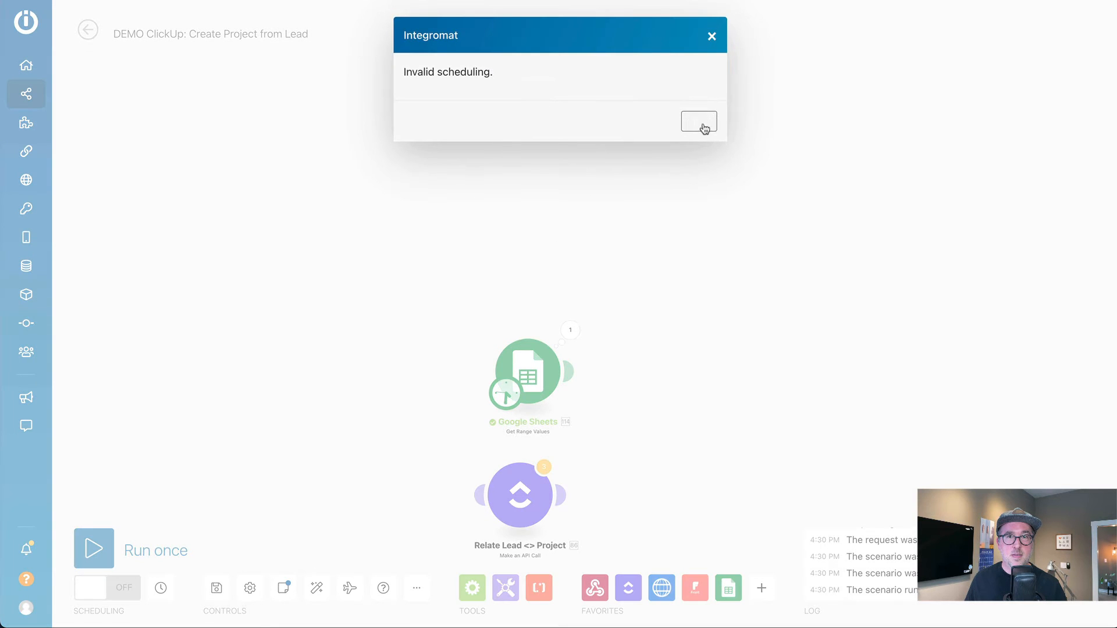
{"action": "left_click", "coordinate": [701, 124]}
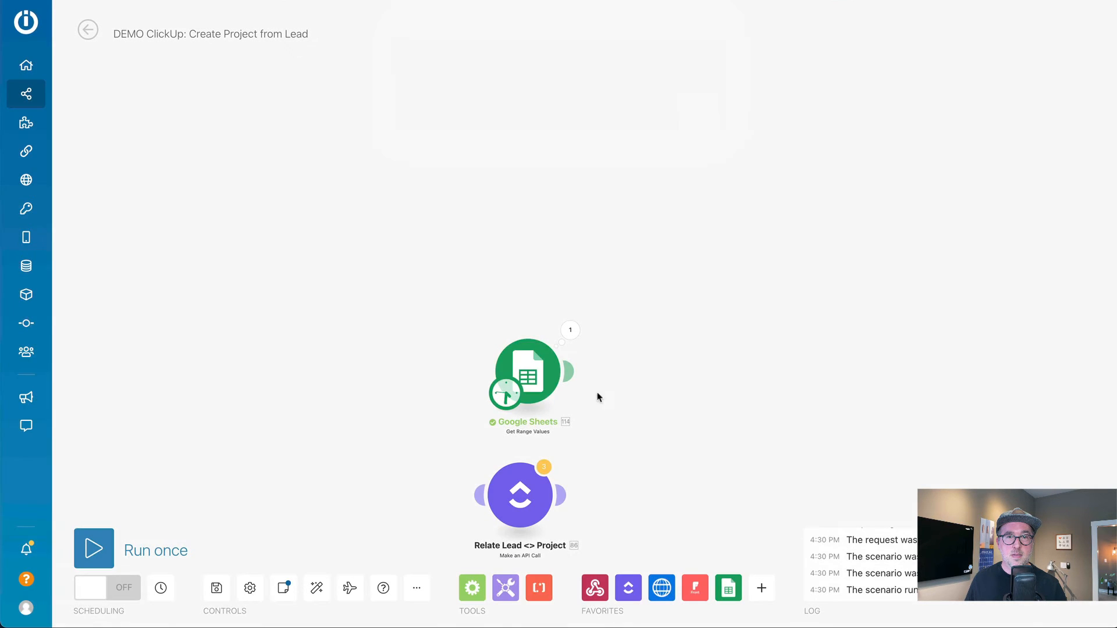
{"action": "left_click", "coordinate": [161, 590]}
{"action": "left_click", "coordinate": [596, 293]}
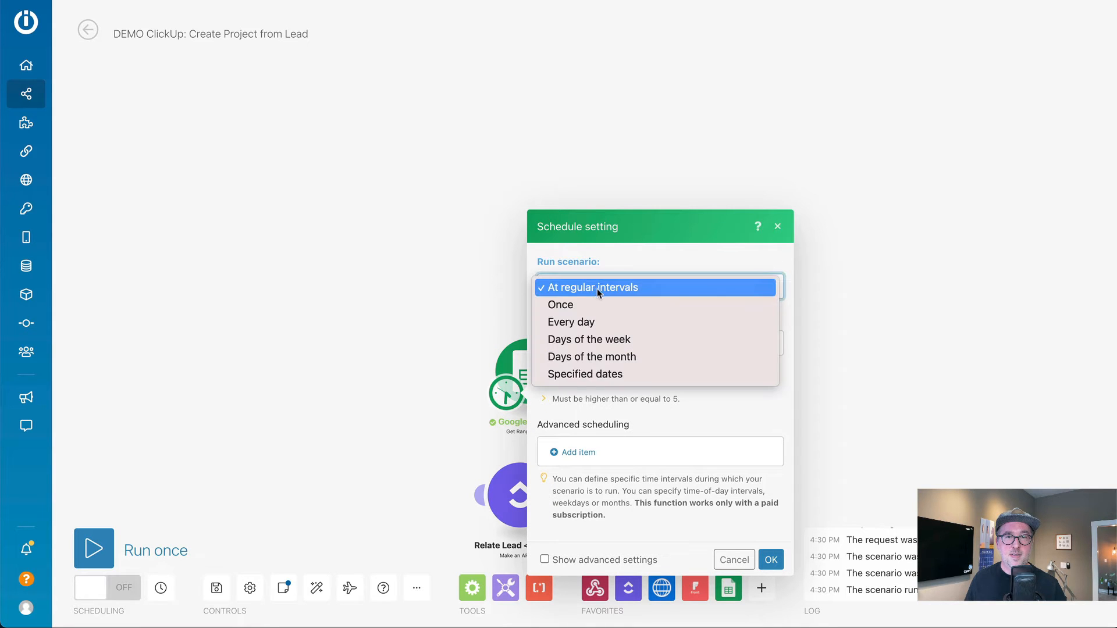
{"action": "left_click", "coordinate": [624, 300]}
{"action": "left_click", "coordinate": [767, 494]}
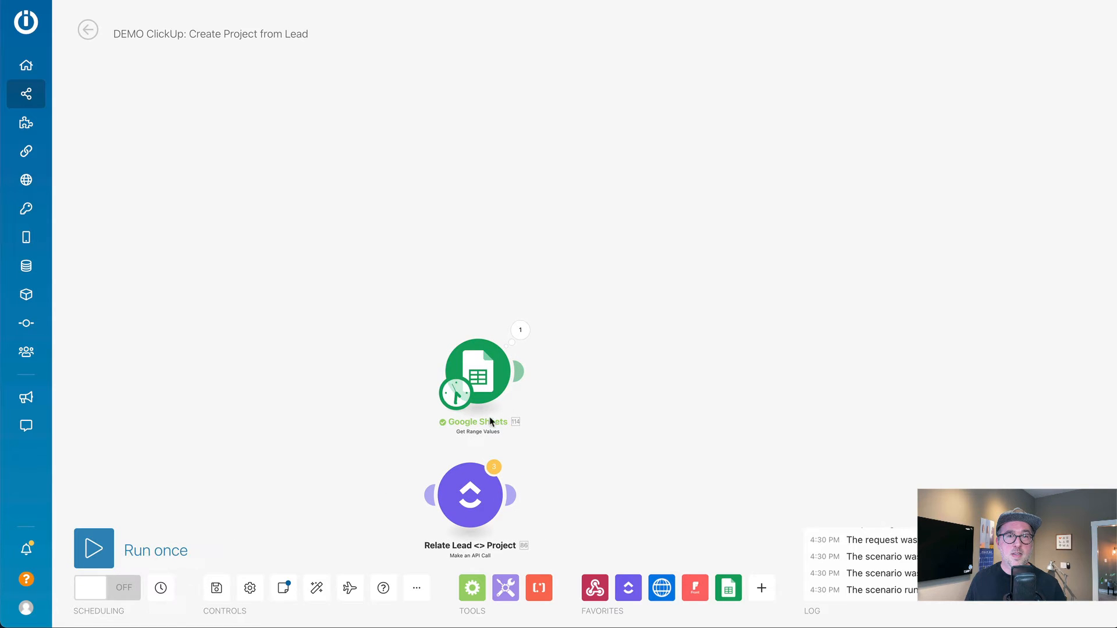
Step: Run the scenario once and examine the project and company fields in the Google Sheets module's output bundles
{"action": "left_click", "coordinate": [117, 538]}
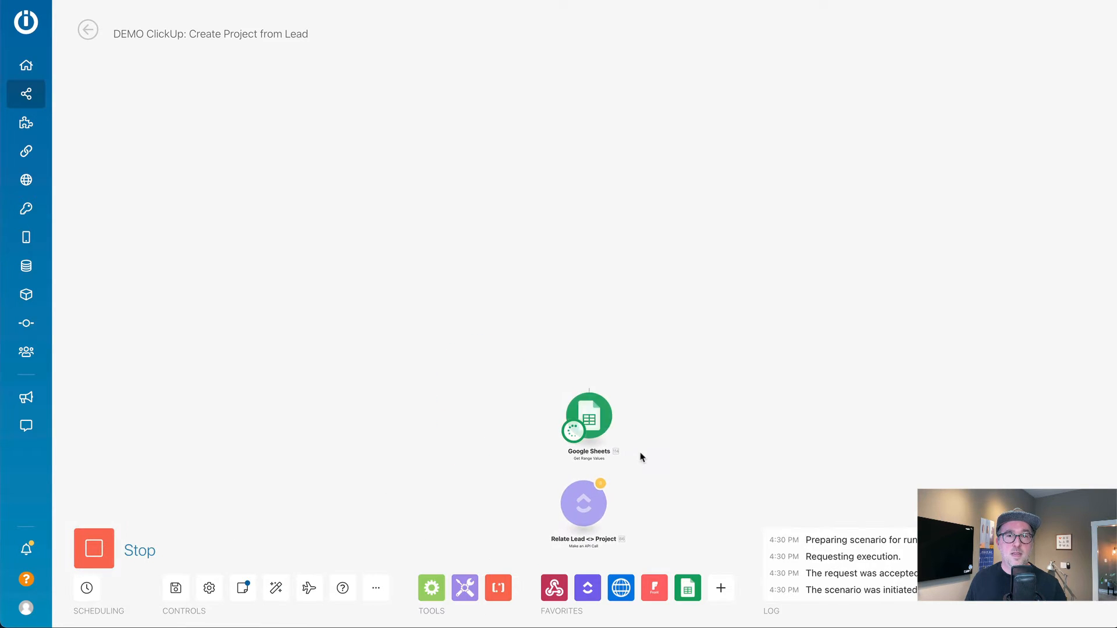
{"action": "left_click", "coordinate": [619, 386]}
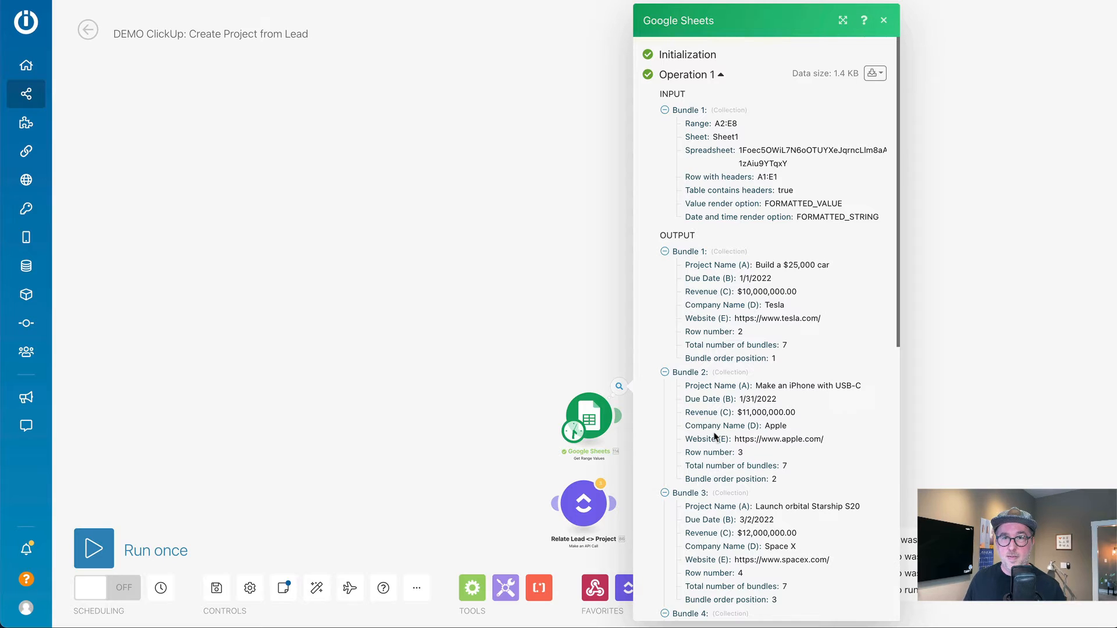
{"action": "scroll", "coordinate": [715, 437], "scroll_direction": "down", "scroll_amount": 3}
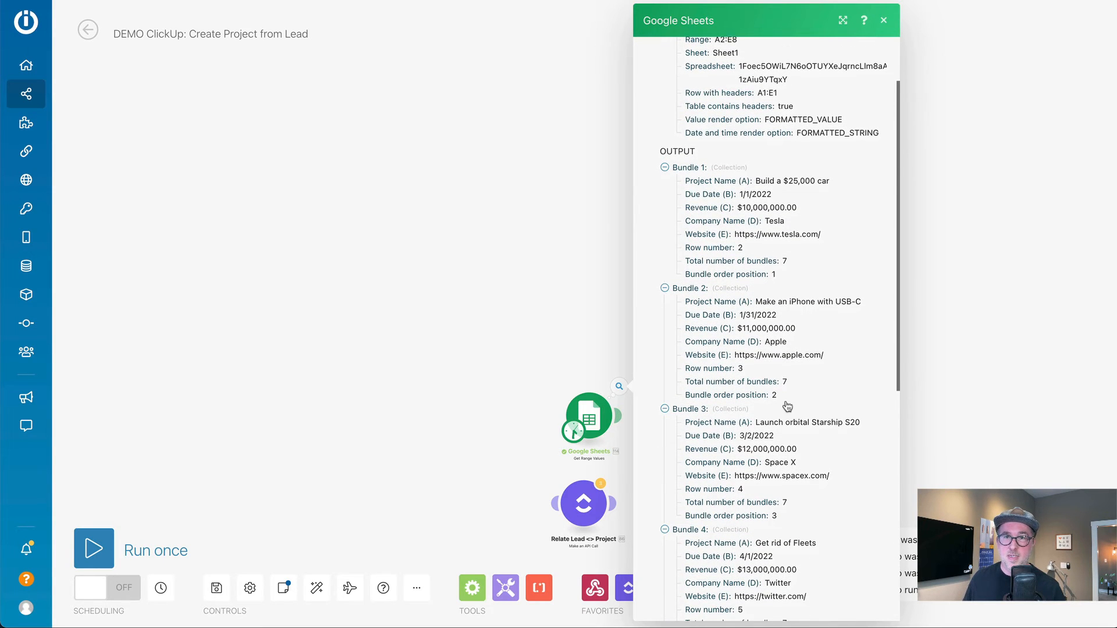
{"action": "scroll", "coordinate": [787, 406], "scroll_direction": "down", "scroll_amount": 15}
{"action": "scroll", "coordinate": [787, 406], "scroll_direction": "up", "scroll_amount": 18}
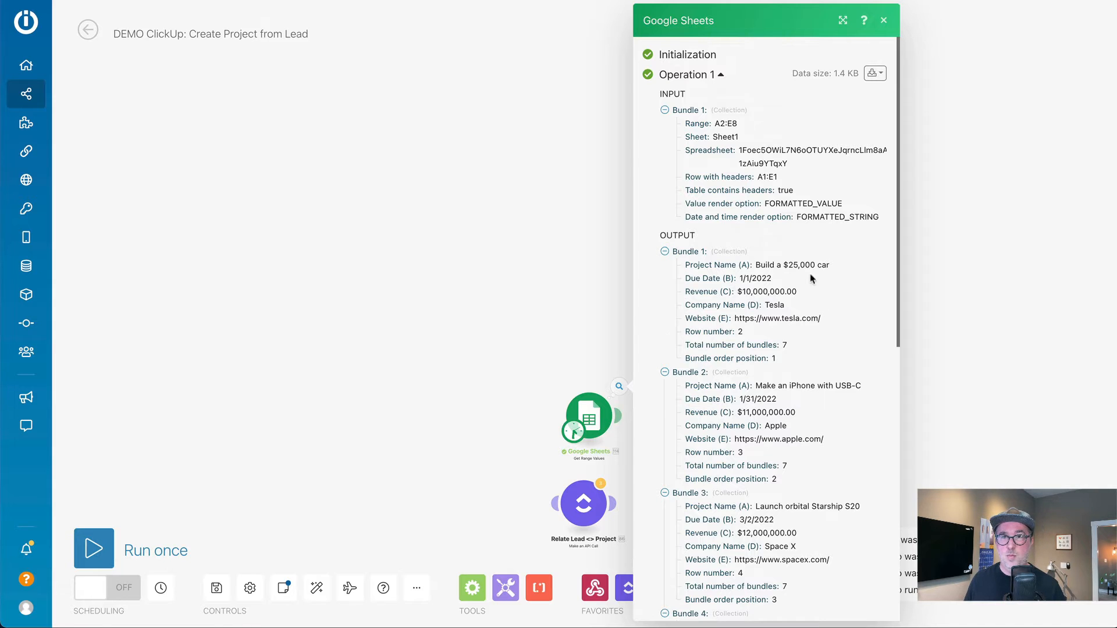
{"action": "scroll", "coordinate": [730, 361], "scroll_direction": "down", "scroll_amount": 5}
{"action": "scroll", "coordinate": [732, 363], "scroll_direction": "up", "scroll_amount": 3}
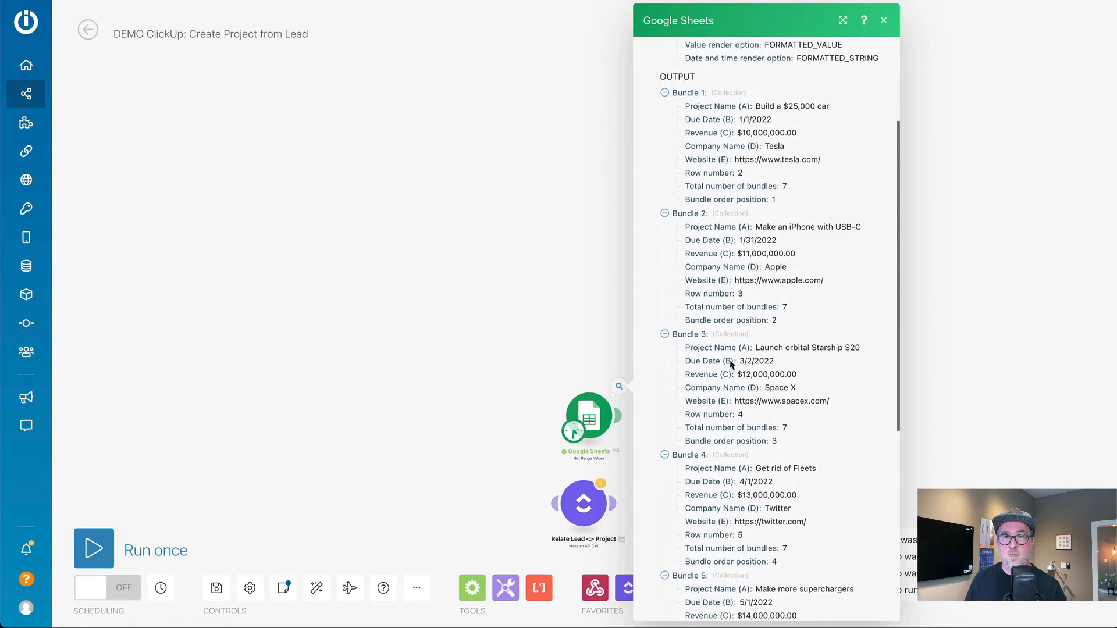
{"action": "scroll", "coordinate": [731, 364], "scroll_direction": "down", "scroll_amount": 2}
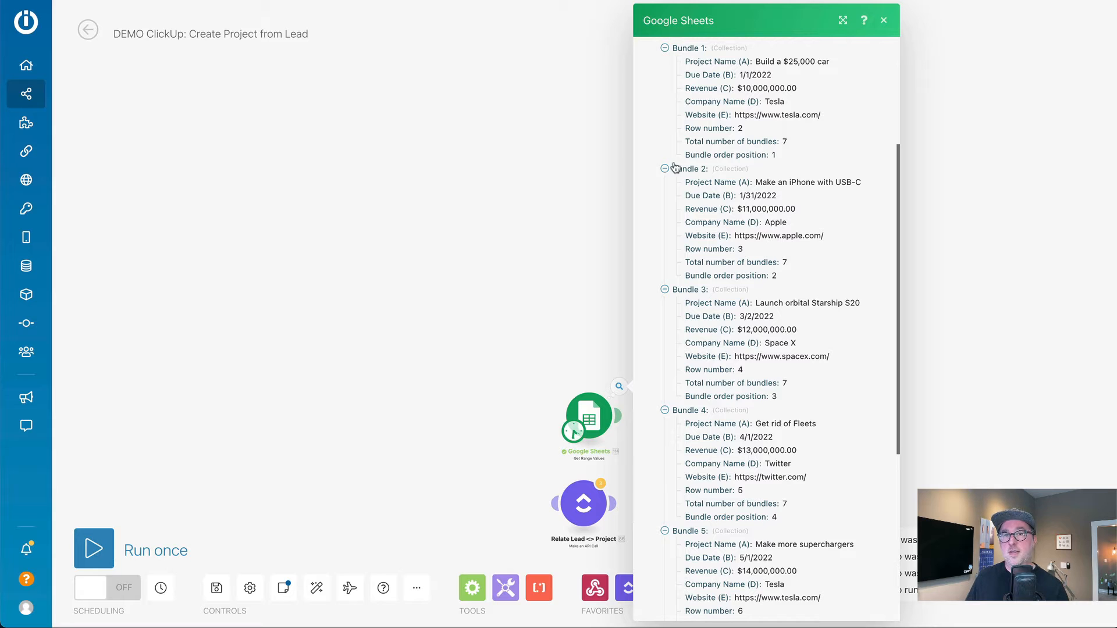
{"action": "scroll", "coordinate": [785, 348], "scroll_direction": "down", "scroll_amount": 5}
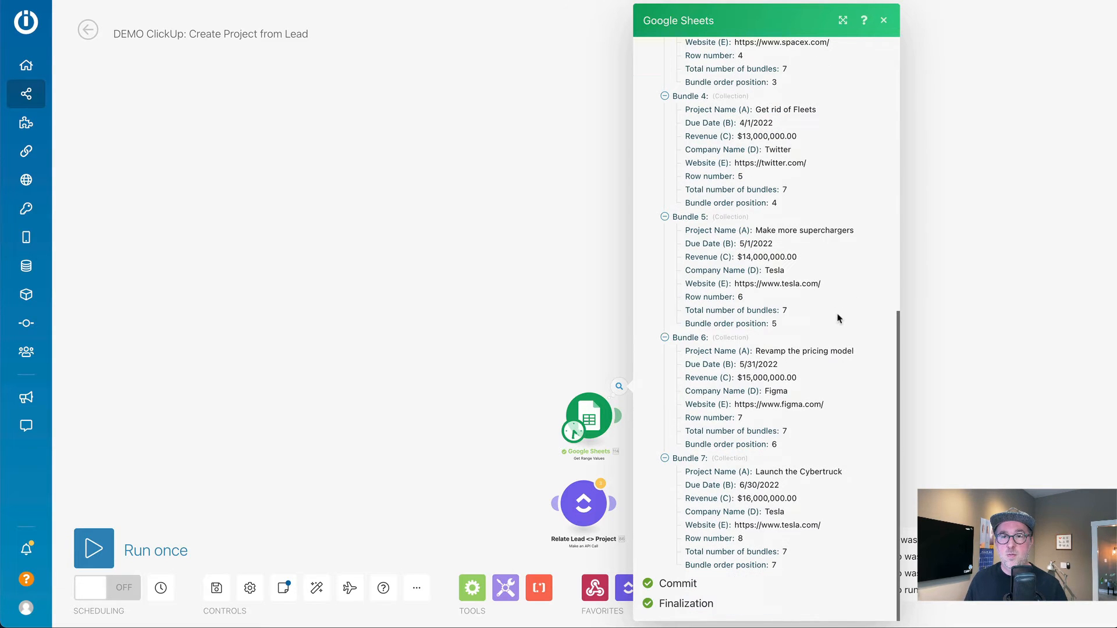
{"action": "left_click", "coordinate": [884, 20]}
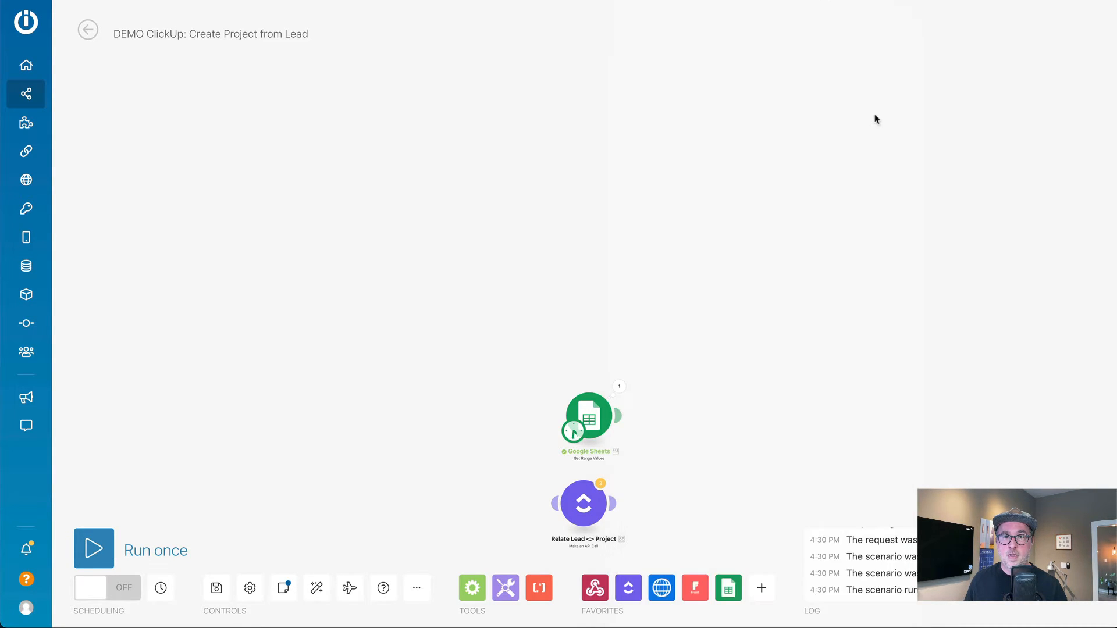
Step: Auto-align the Google Sheets and Relate Lead <> Project modules on the canvas
{"action": "left_click", "coordinate": [316, 587]}
{"action": "right_click", "coordinate": [728, 205]}
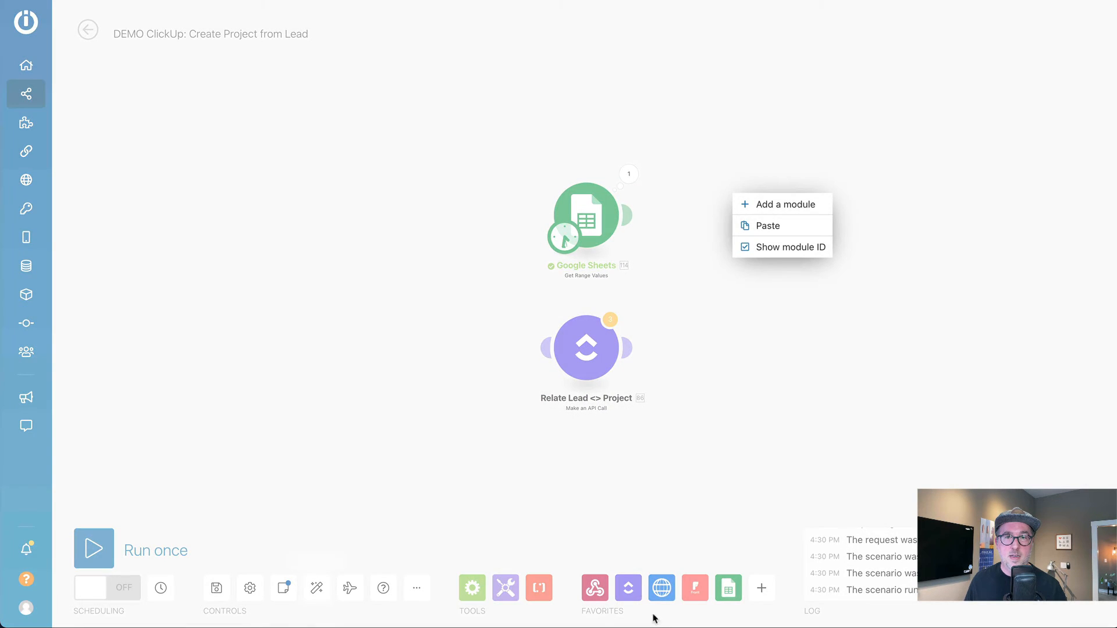
{"action": "left_click", "coordinate": [377, 336]}
{"action": "left_click_drag", "start_coordinate": [668, 295], "coordinate": [667, 295]}
{"action": "scroll", "coordinate": [667, 296], "scroll_direction": "right", "scroll_amount": 1}
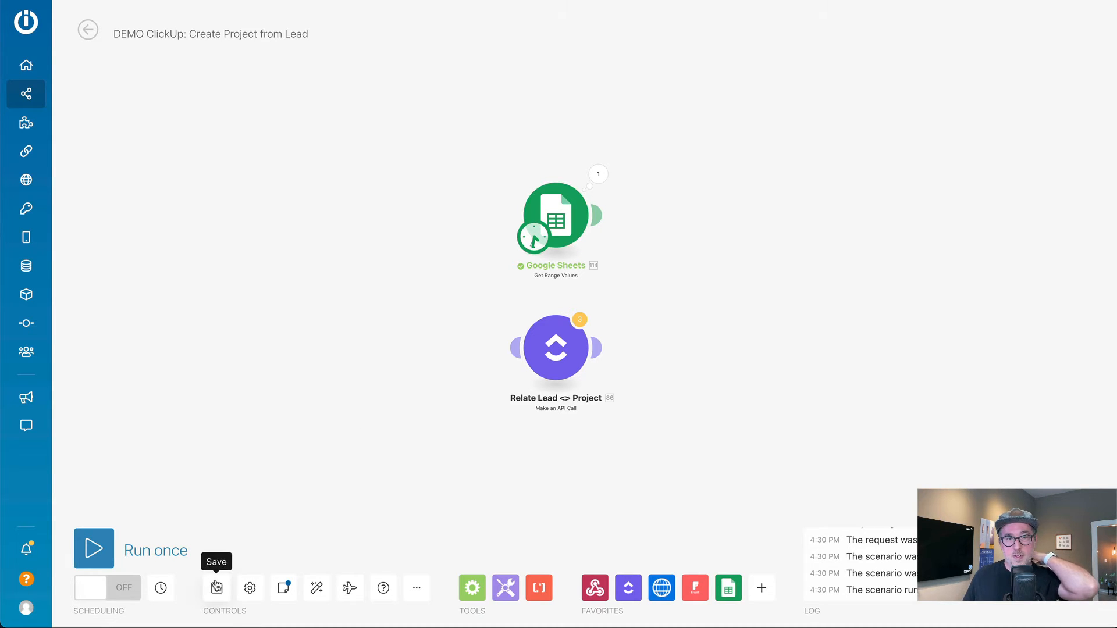
{"action": "scroll", "coordinate": [668, 242], "scroll_direction": "right", "scroll_amount": 1}
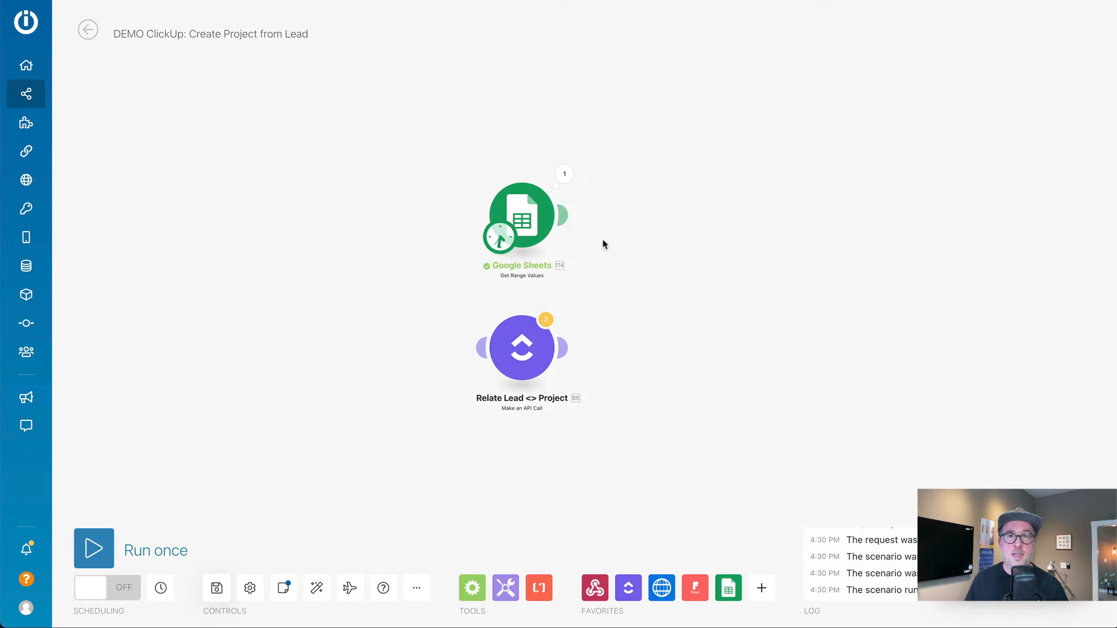
Step: Add a ClickUp Create a Task module, connect it after the Google Sheets module and open its settings
{"action": "left_click", "coordinate": [634, 592]}
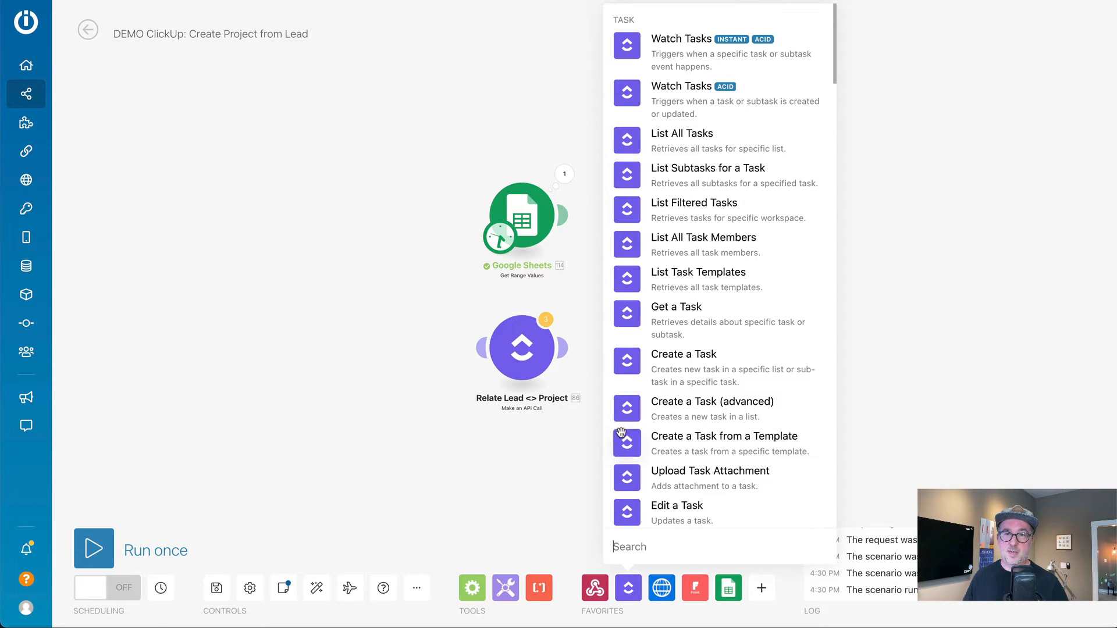
{"action": "left_click", "coordinate": [627, 364]}
{"action": "left_click_drag", "start_coordinate": [627, 368], "coordinate": [643, 225]}
{"action": "left_click", "coordinate": [637, 211]}
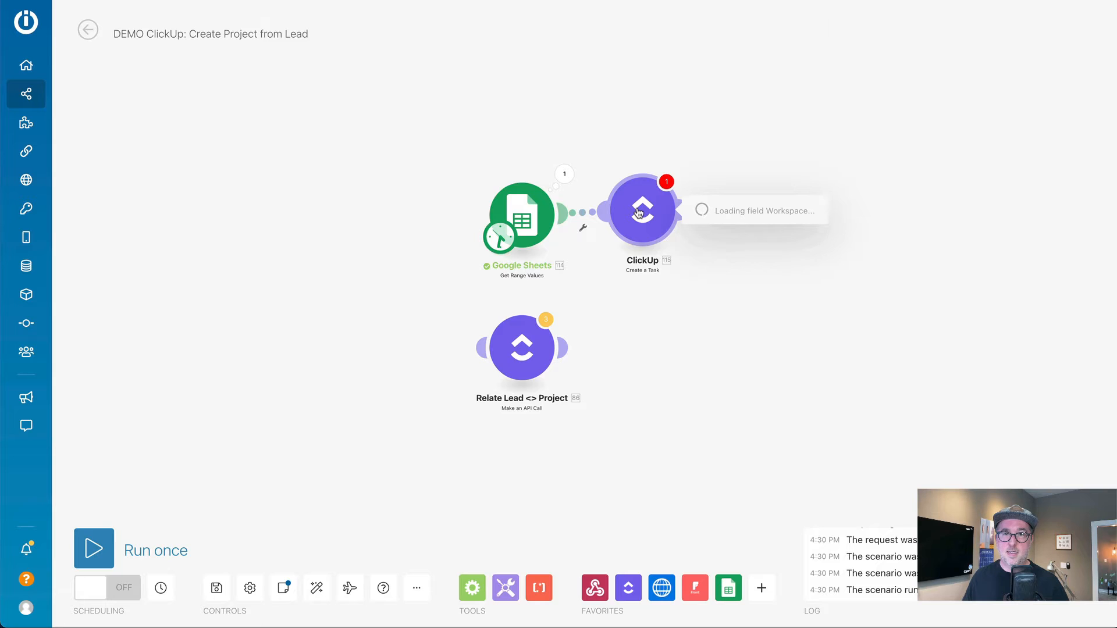
Step: Target the new task at workspace 8020, space CRM Demo, folder <Folderless Lists> and list Projects
{"action": "left_click", "coordinate": [763, 259]}
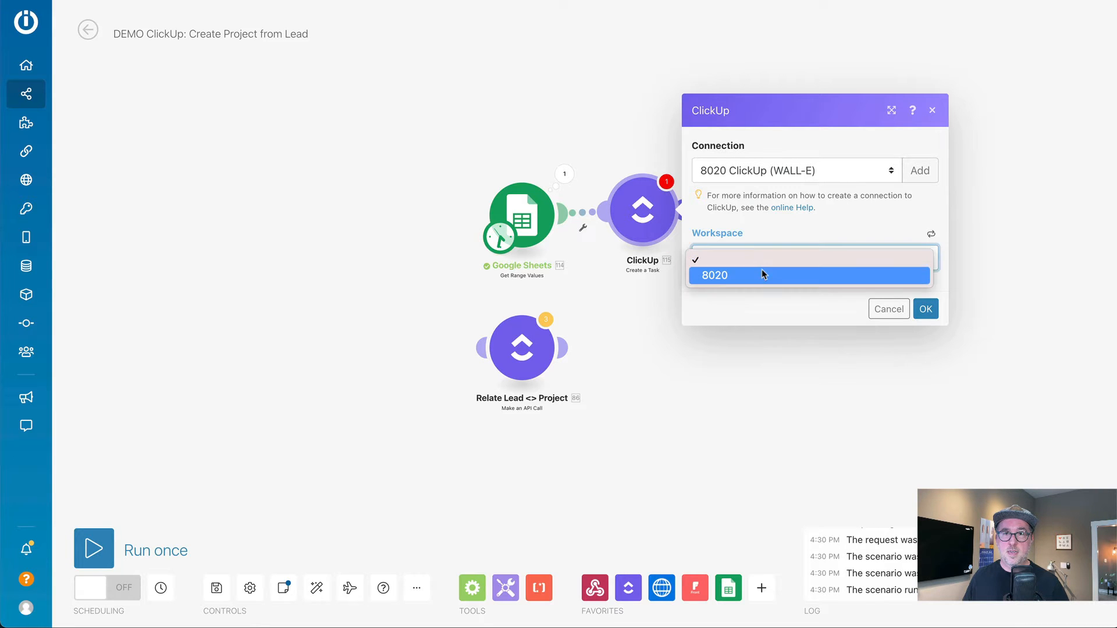
{"action": "left_click", "coordinate": [762, 271]}
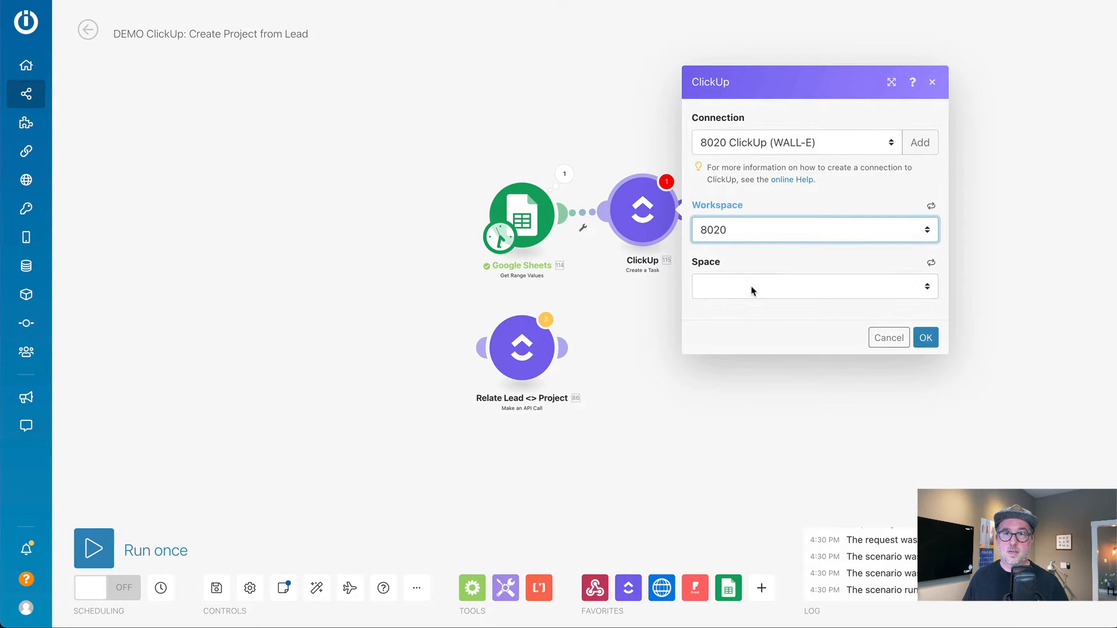
{"action": "left_click", "coordinate": [757, 293]}
{"action": "left_click", "coordinate": [767, 389]}
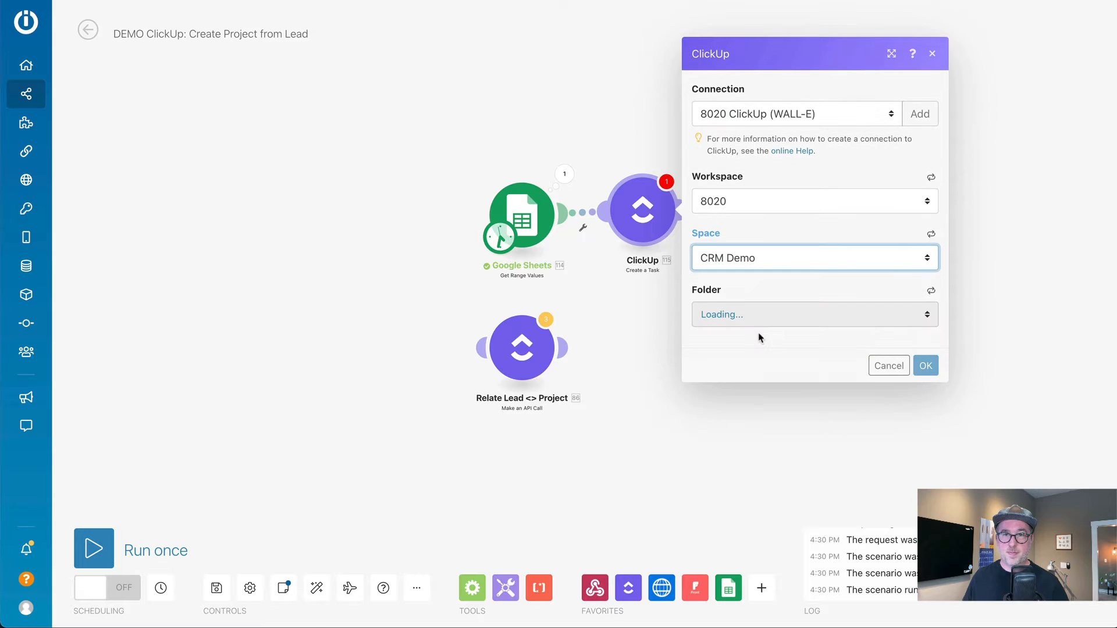
{"action": "left_click", "coordinate": [742, 315]}
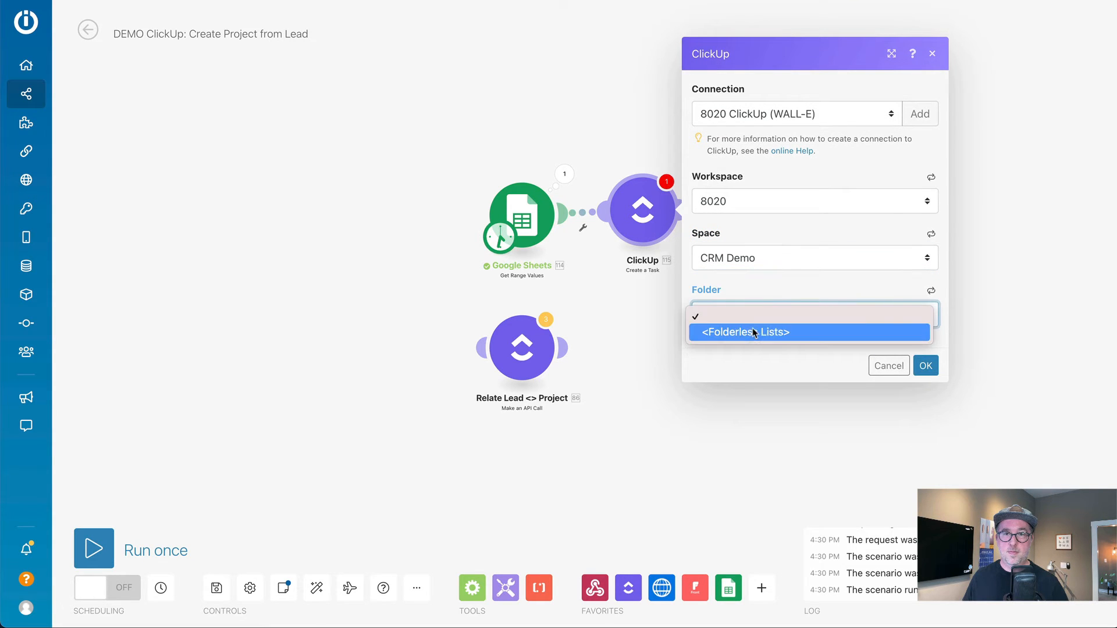
{"action": "left_click", "coordinate": [787, 328]}
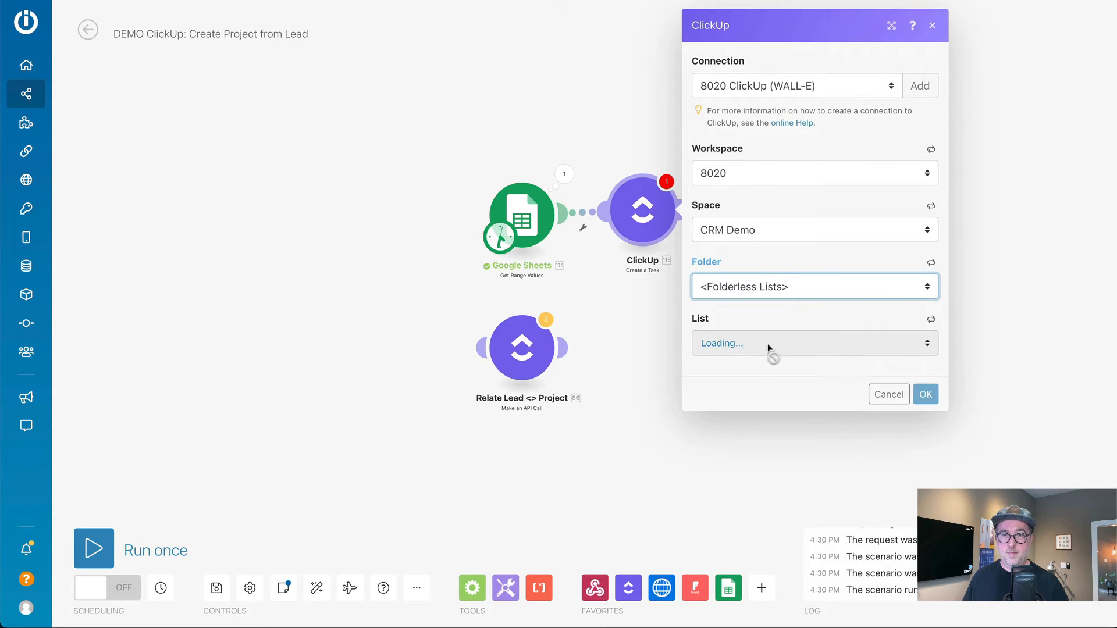
{"action": "left_click", "coordinate": [766, 343]}
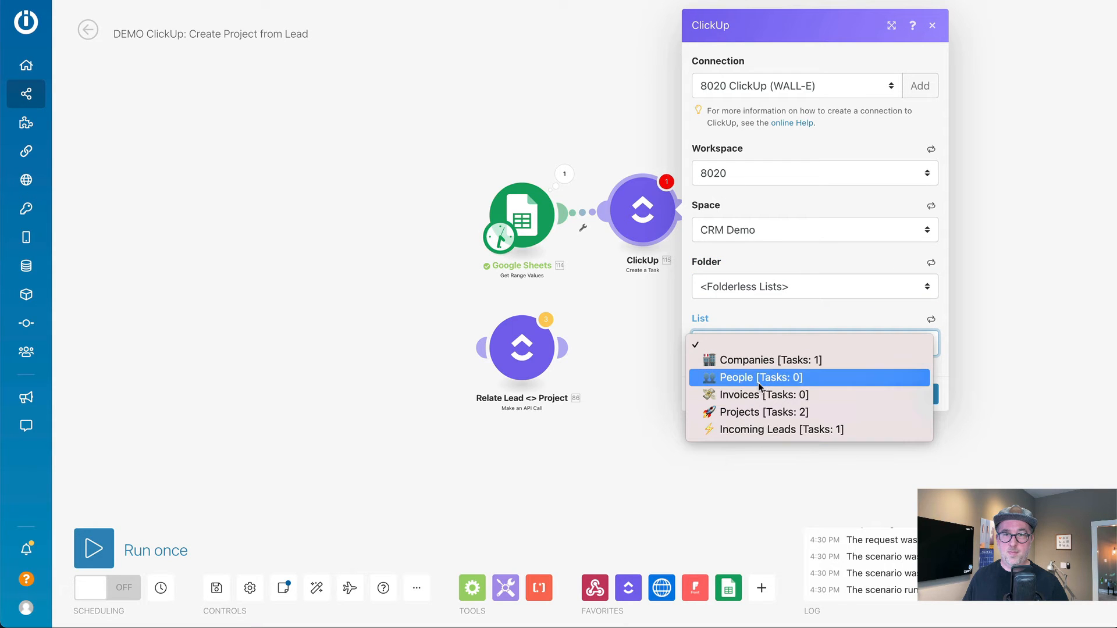
{"action": "left_click", "coordinate": [751, 414]}
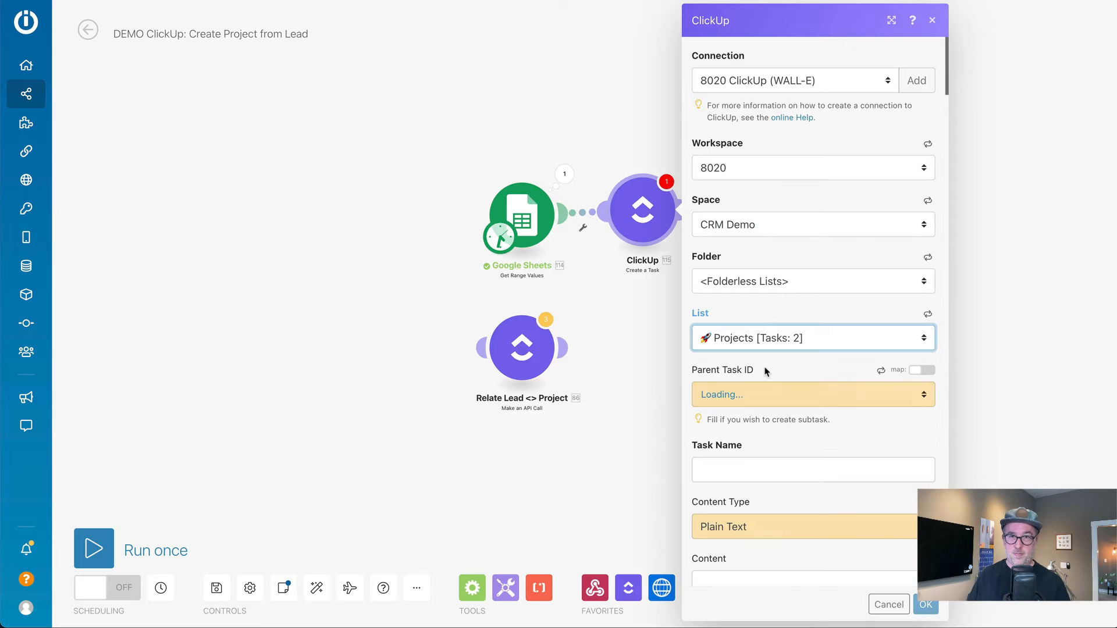
Step: Map the Task Name to Project Name (A) and the Due Date to Due Date (B) from the Google Sheets module
{"action": "left_click", "coordinate": [744, 470]}
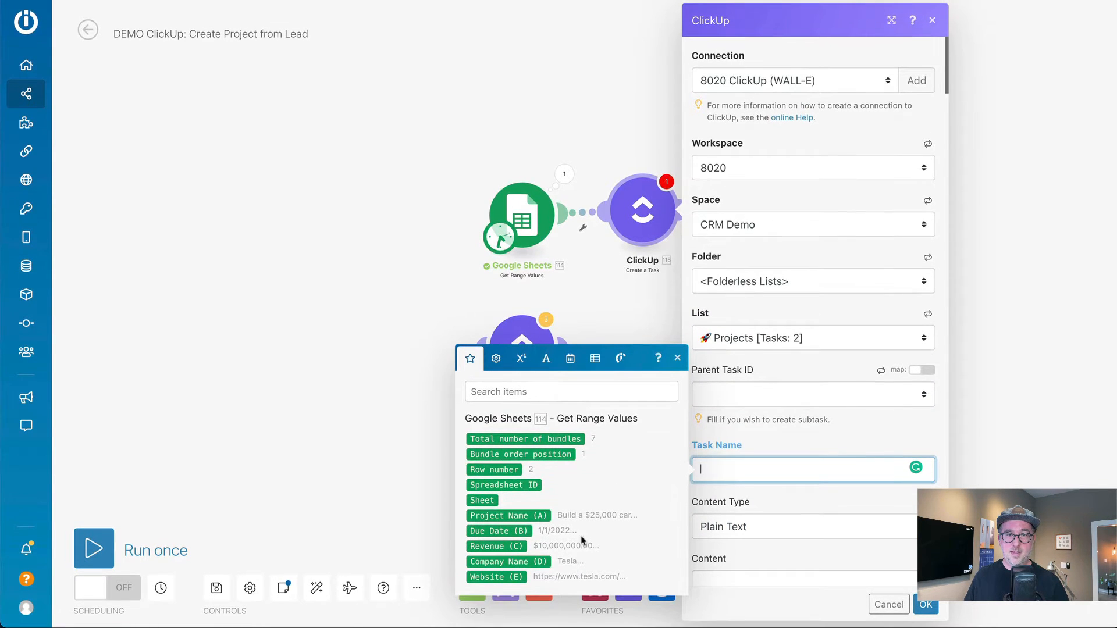
{"action": "left_click", "coordinate": [530, 515]}
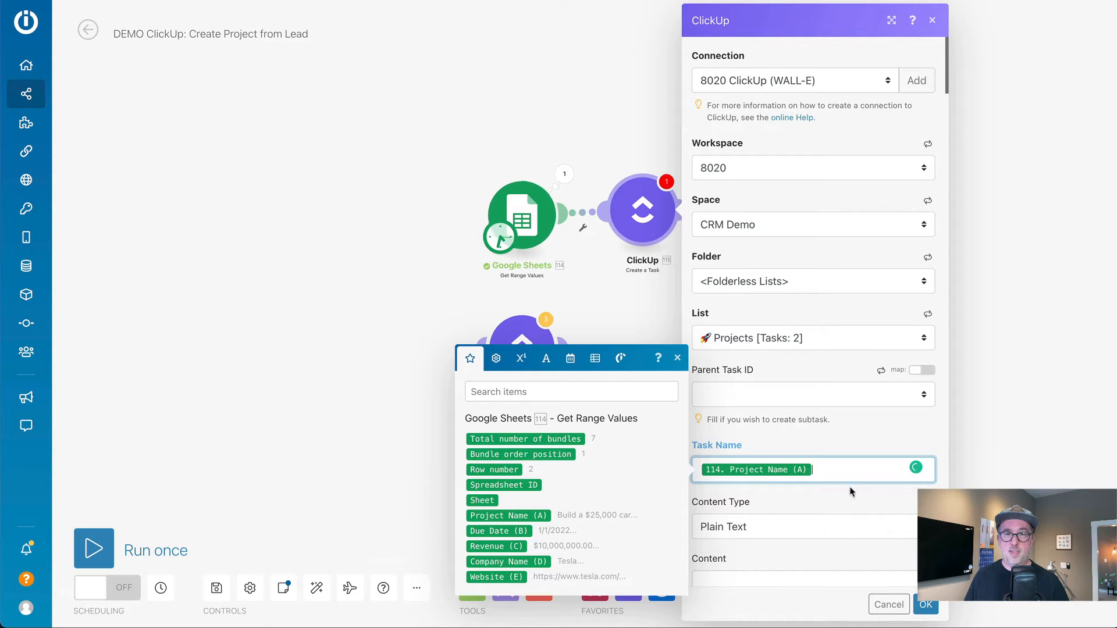
{"action": "scroll", "coordinate": [852, 502], "scroll_direction": "down", "scroll_amount": 6}
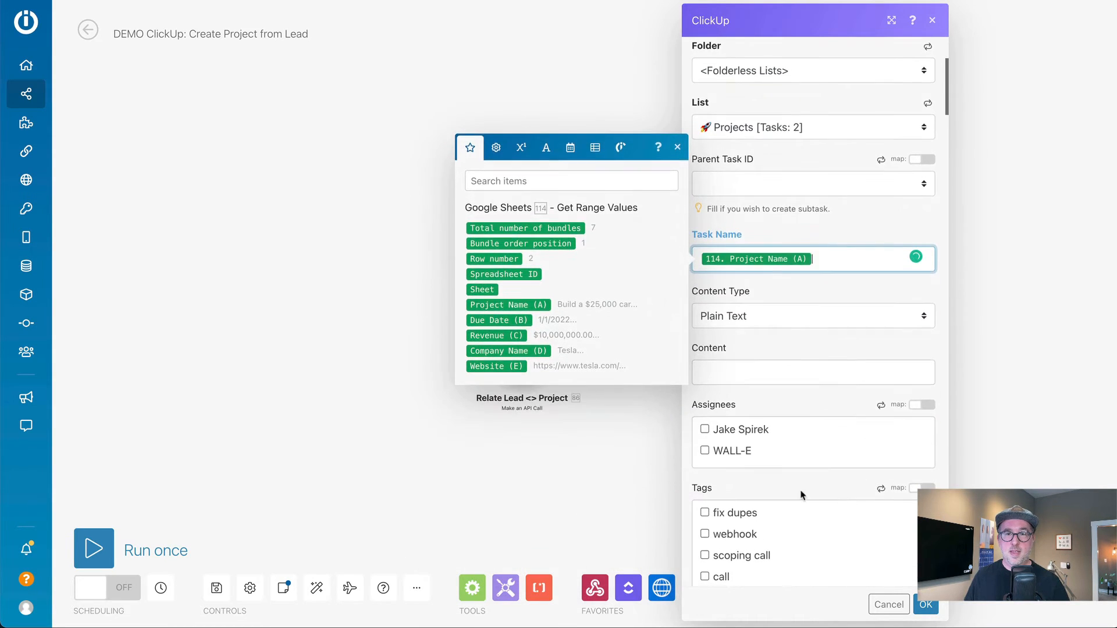
{"action": "scroll", "coordinate": [801, 496], "scroll_direction": "down", "scroll_amount": 4}
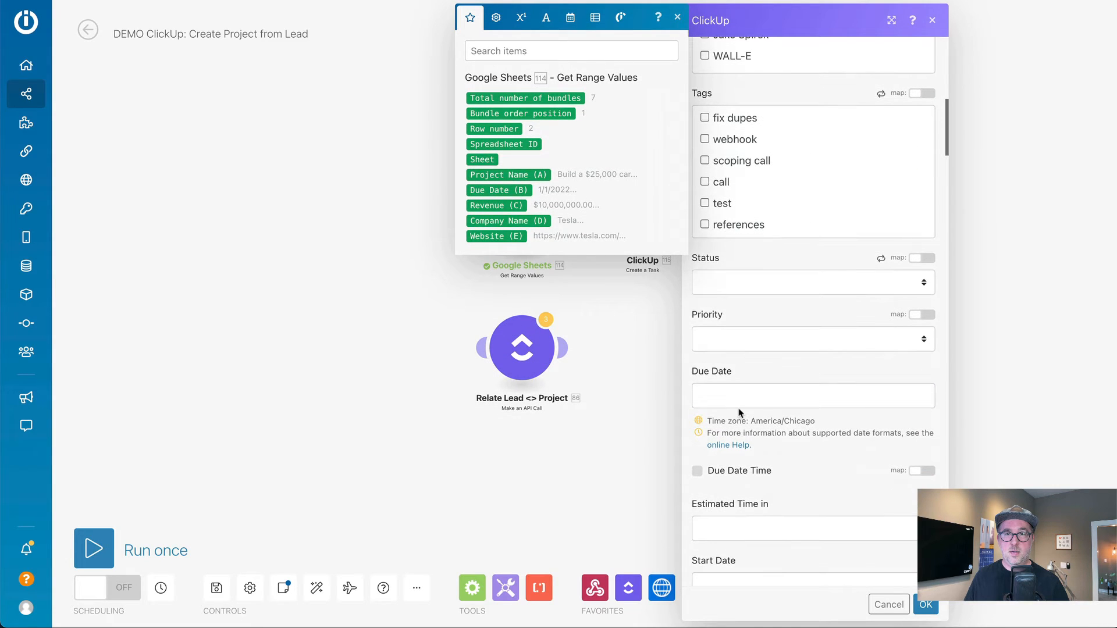
{"action": "left_click", "coordinate": [739, 412]}
{"action": "left_click", "coordinate": [726, 396]}
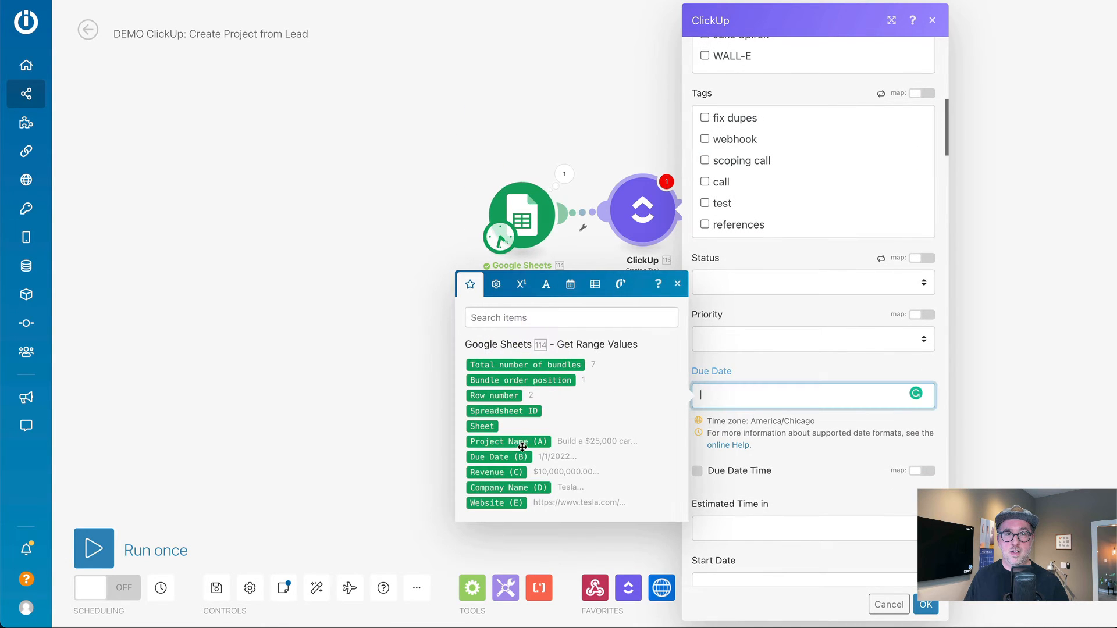
{"action": "left_click", "coordinate": [499, 457]}
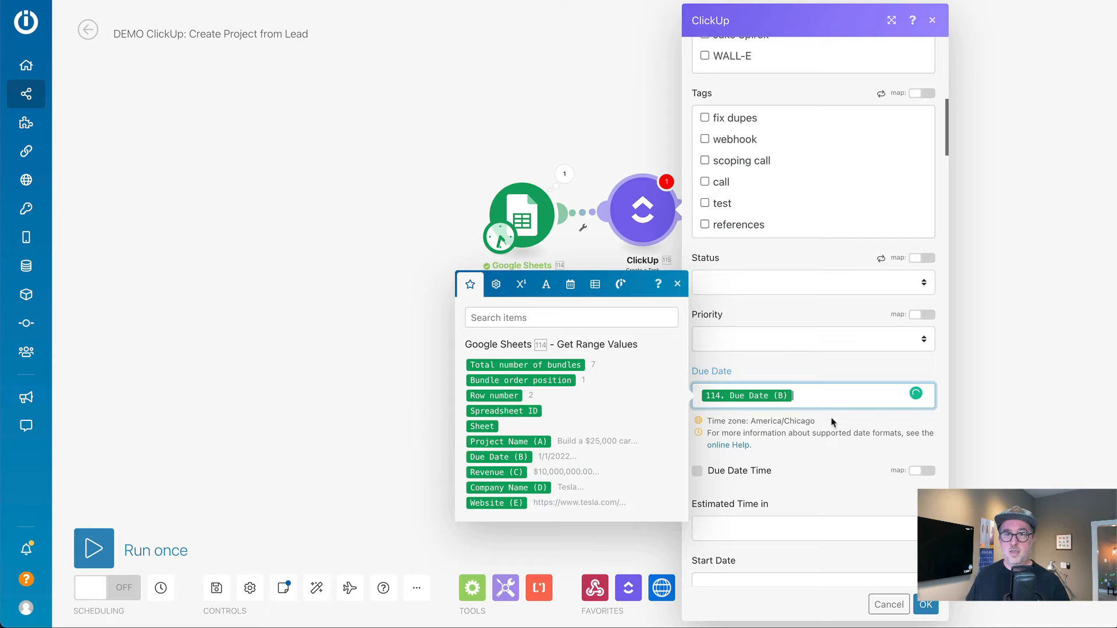
Step: Review the mapped fields of the ClickUp Create a Task module and save its settings
{"action": "scroll", "coordinate": [873, 418], "scroll_direction": "up", "scroll_amount": 1}
{"action": "scroll", "coordinate": [873, 417], "scroll_direction": "up", "scroll_amount": 10}
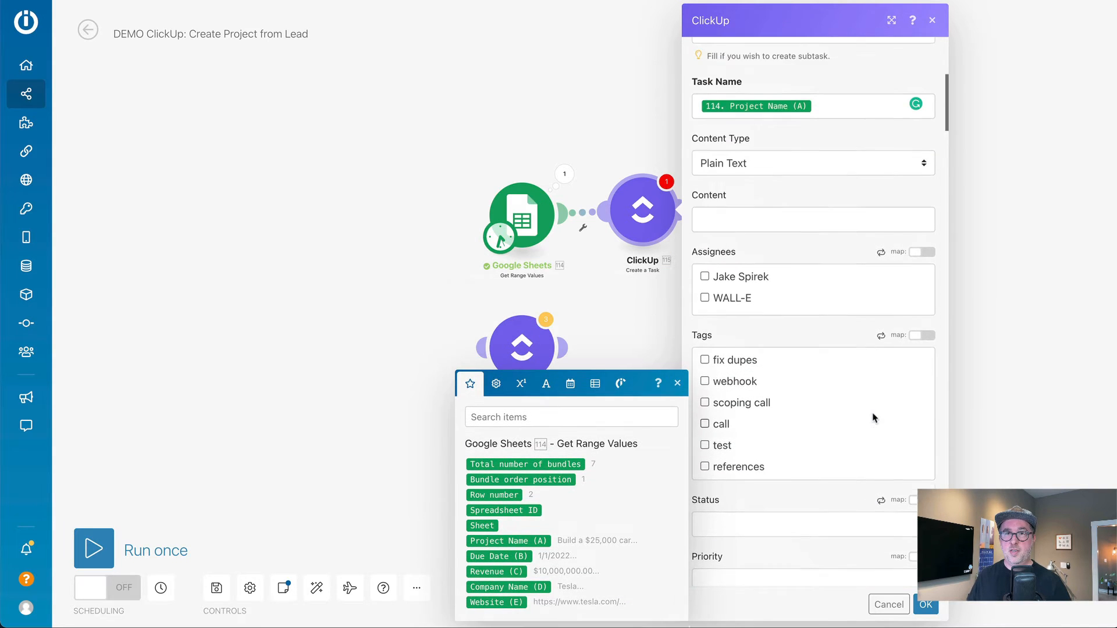
{"action": "scroll", "coordinate": [820, 301], "scroll_direction": "down", "scroll_amount": 15}
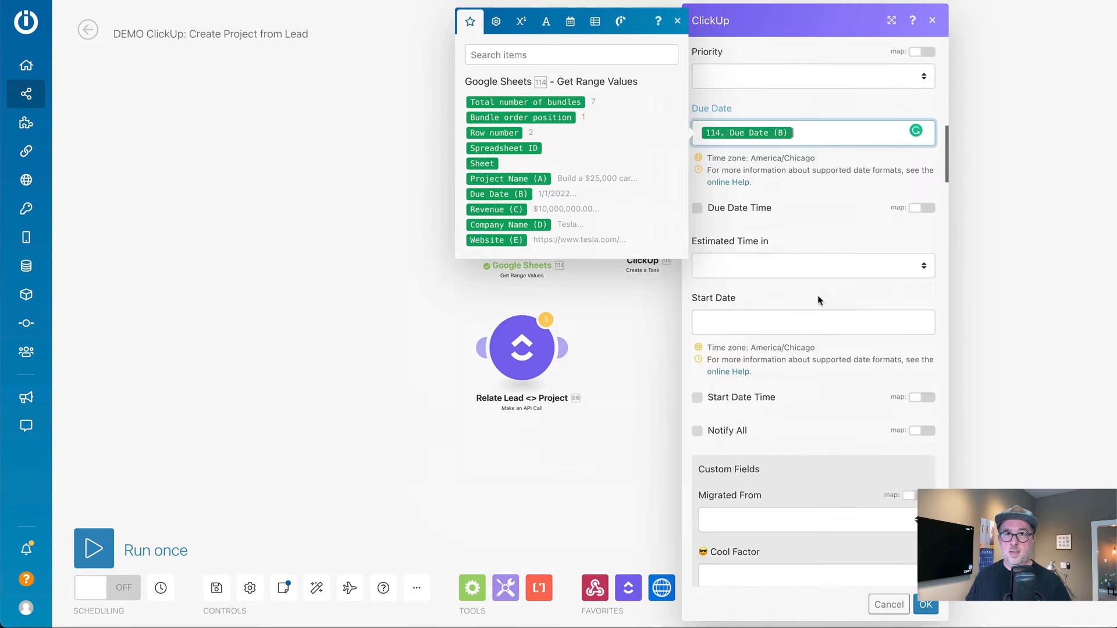
{"action": "left_click", "coordinate": [926, 605]}
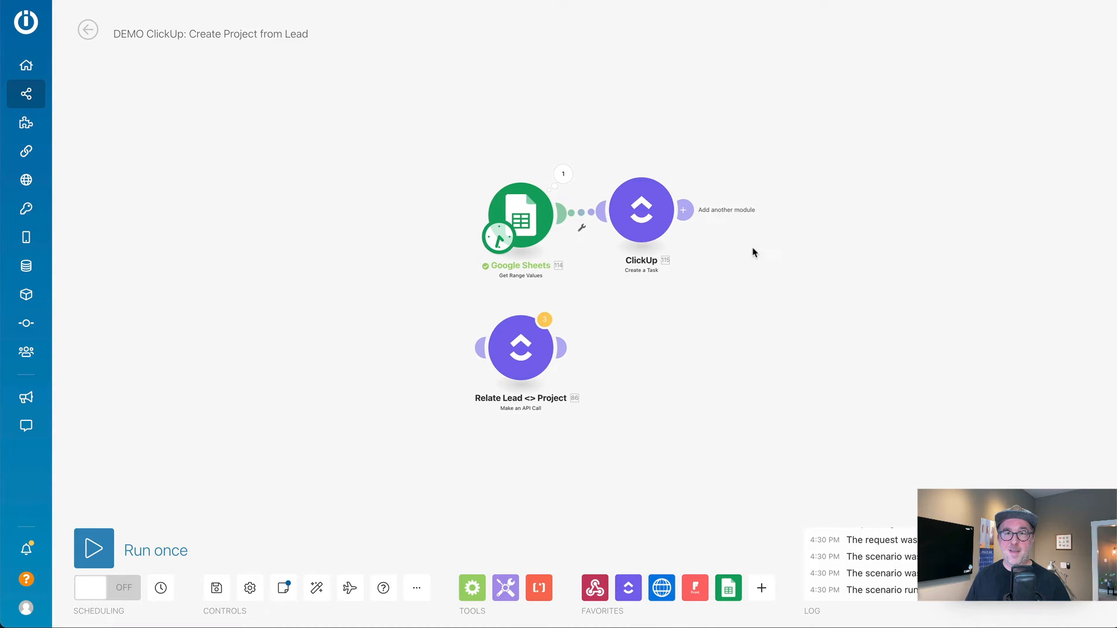
Step: Rename the ClickUp Create a Task module as "Create Project"
{"action": "right_click", "coordinate": [622, 216]}
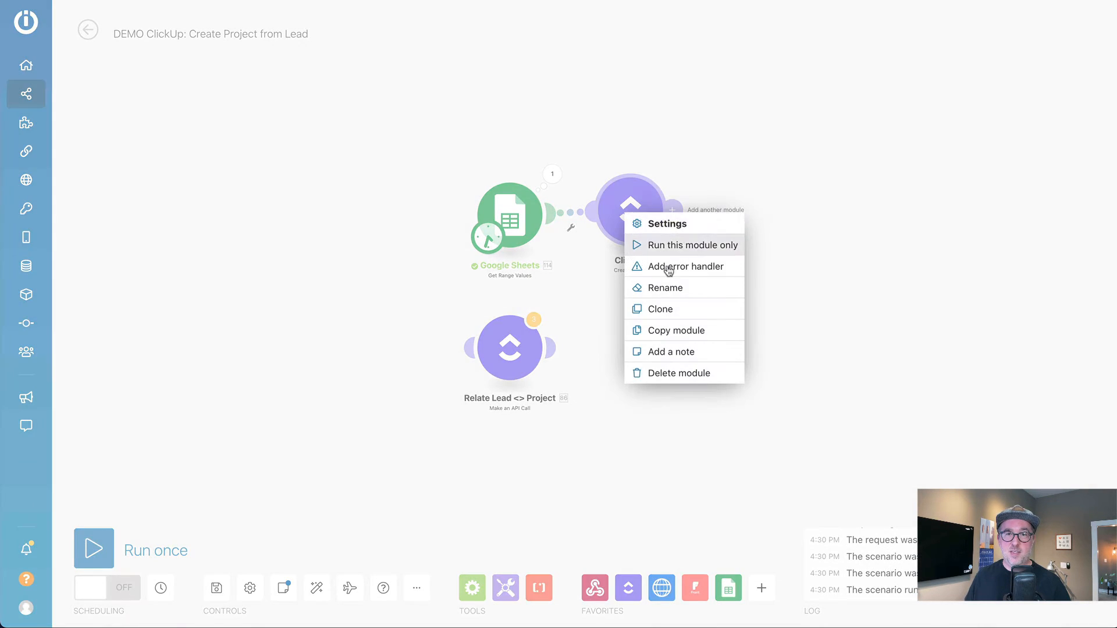
{"action": "left_click", "coordinate": [669, 287]}
{"action": "type", "text": "Get "}
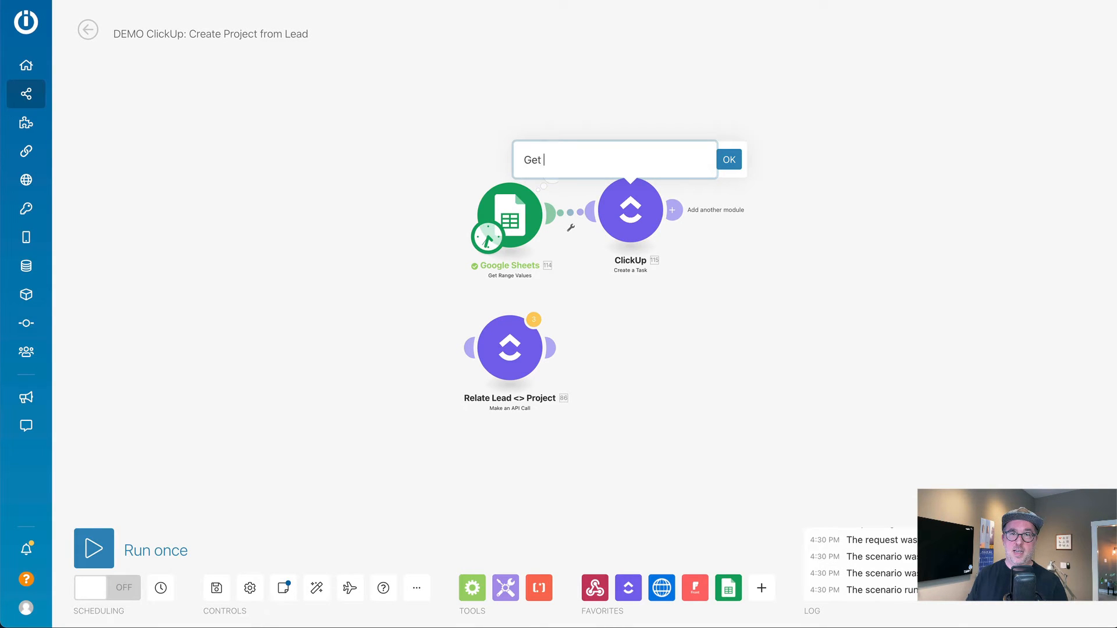
{"action": "type", "text": "Projec"}
{"action": "key", "text": "ctrl+a"}
{"action": "type", "text": "Cor"}
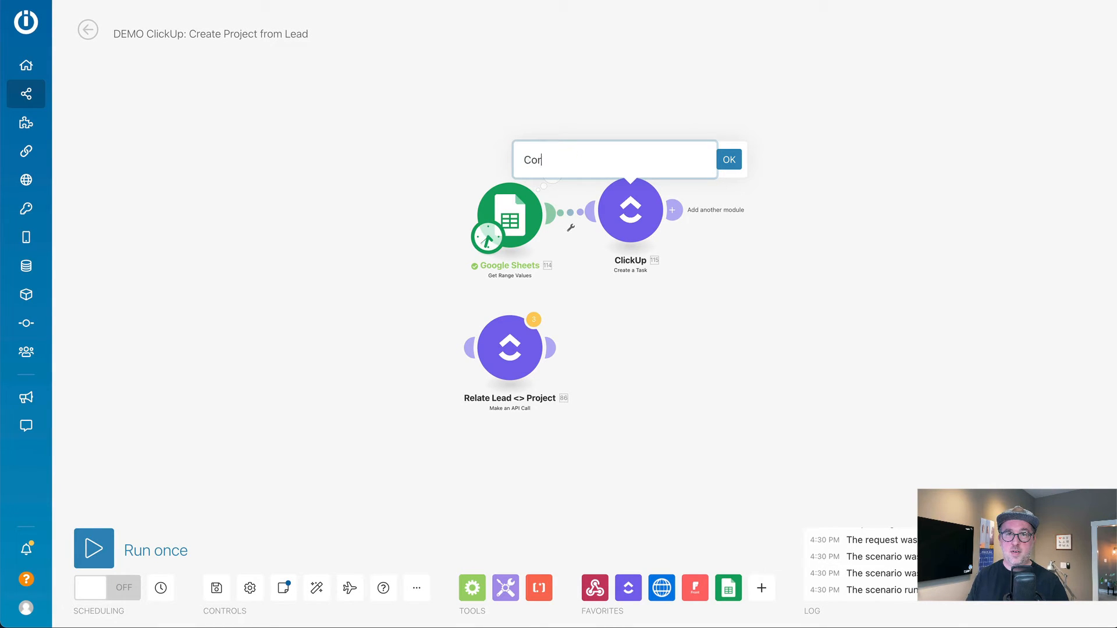
{"action": "type", "text": "ate "}
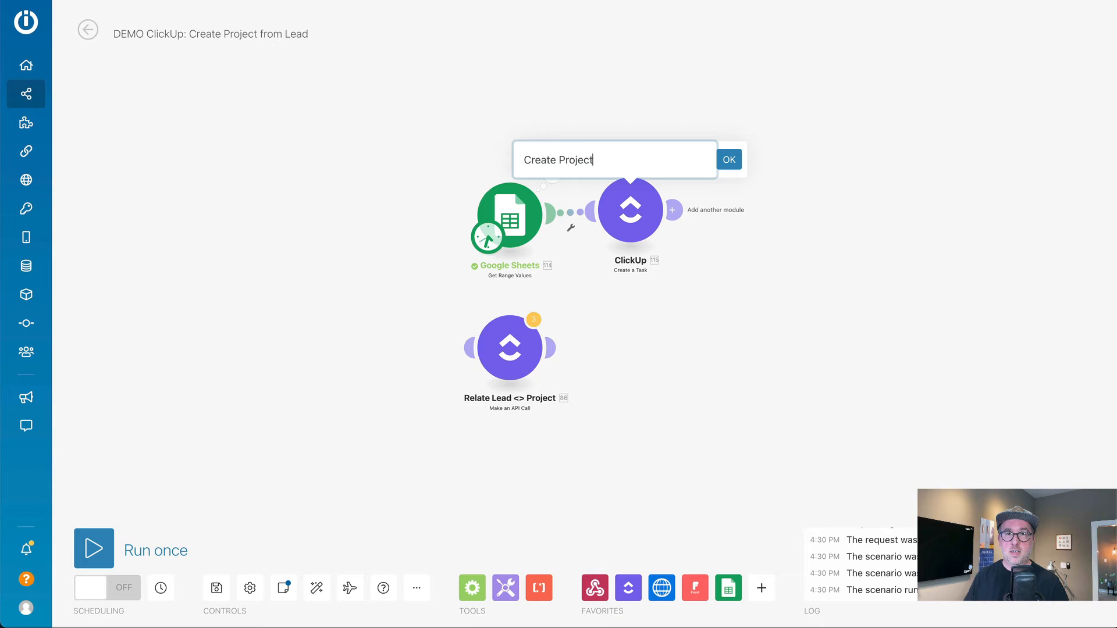
{"action": "type", "text": "Project"}
{"action": "key", "text": "Return"}
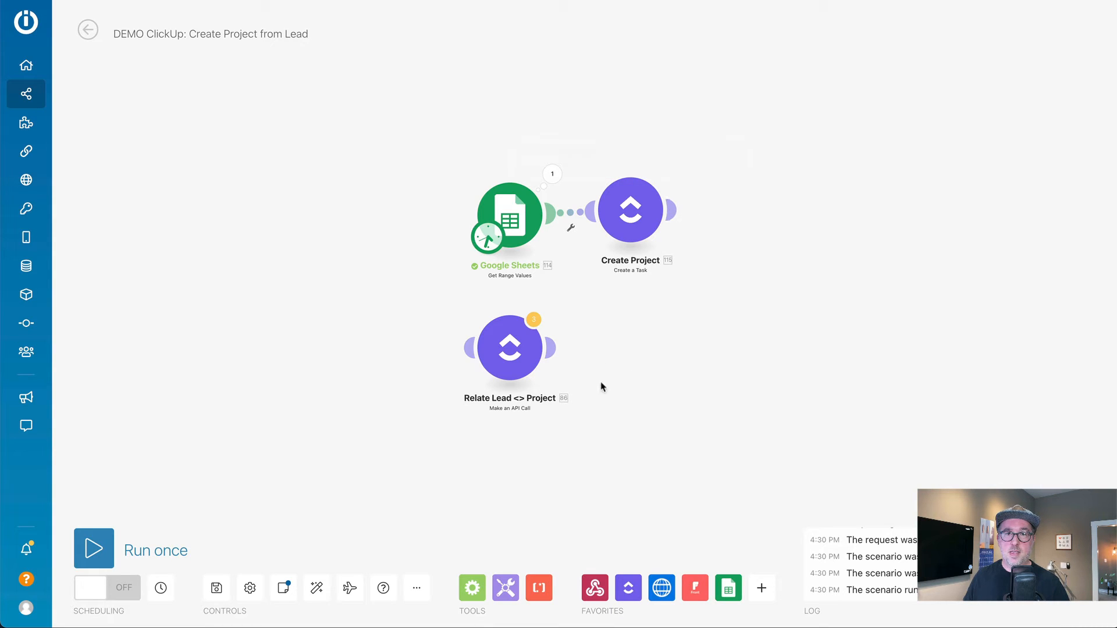
Step: Clone the Create Project module
{"action": "left_click", "coordinate": [635, 209]}
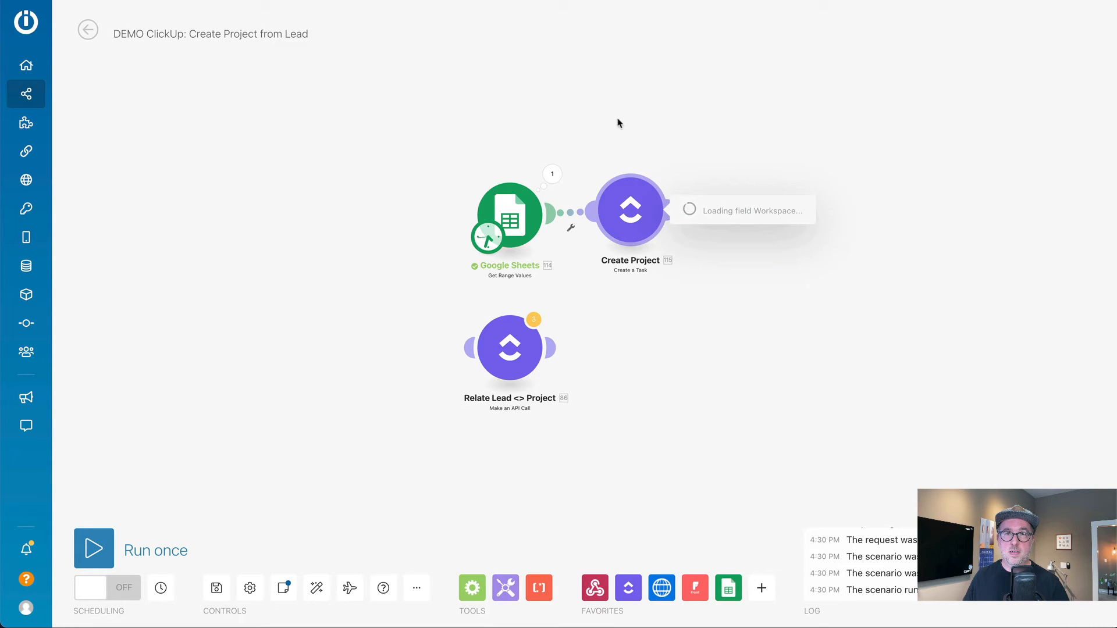
{"action": "right_click", "coordinate": [632, 213]}
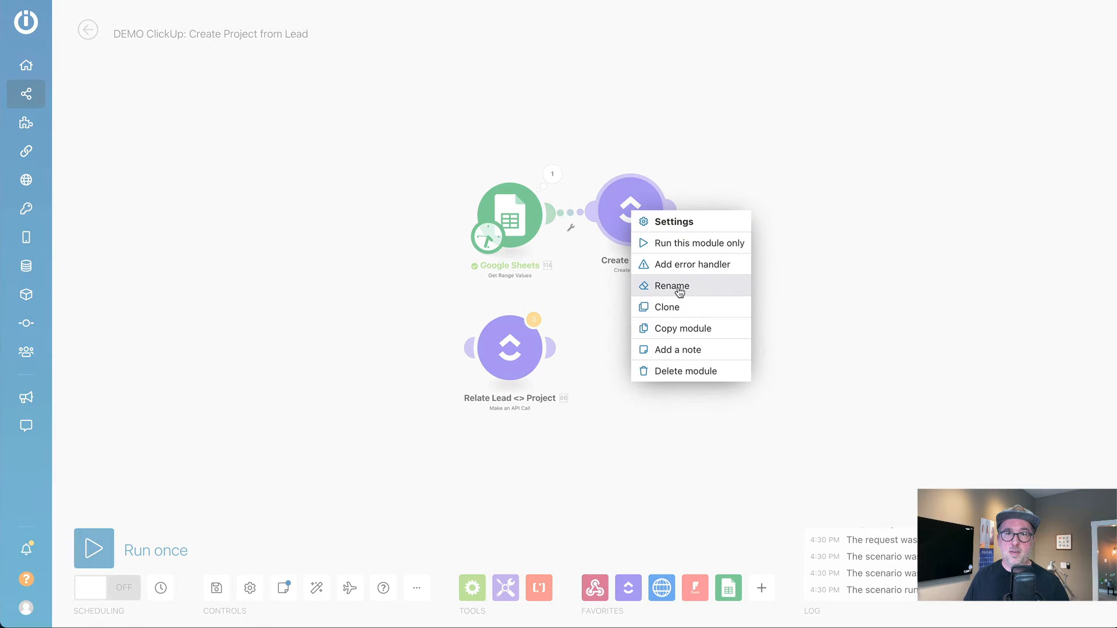
{"action": "left_click", "coordinate": [668, 306]}
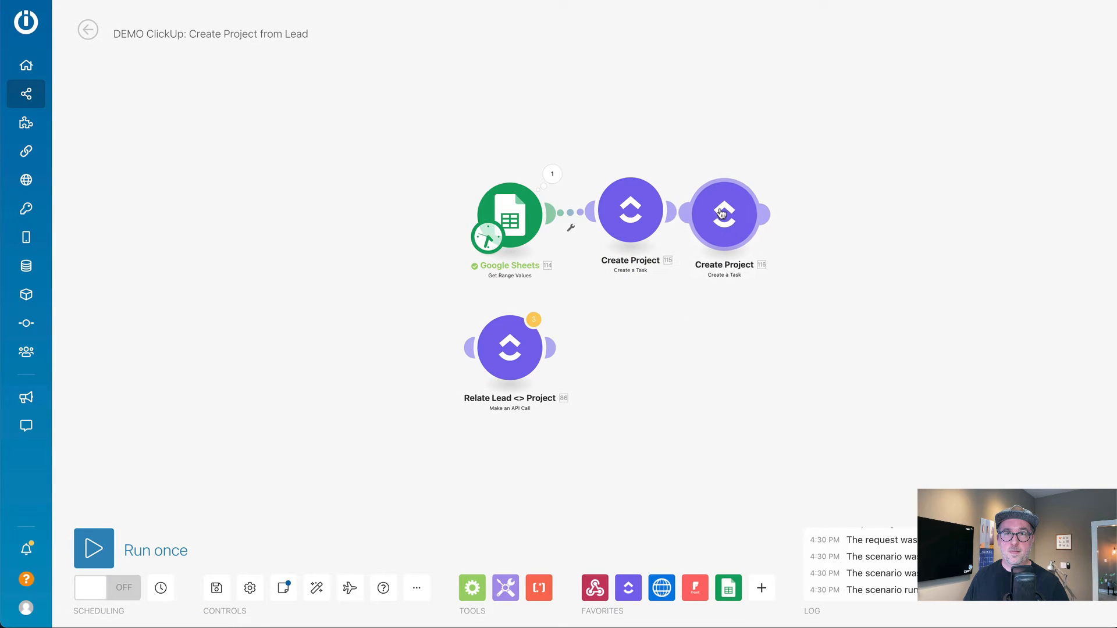
Step: Rename the cloned module as "Create Company"
{"action": "right_click", "coordinate": [723, 213]}
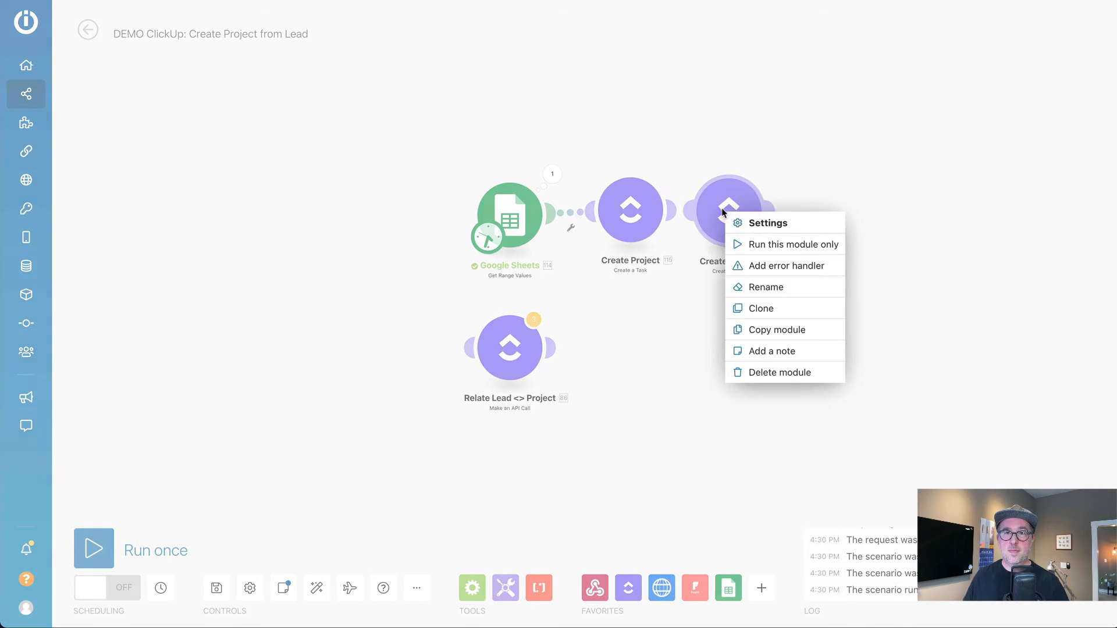
{"action": "left_click", "coordinate": [767, 288]}
{"action": "key", "text": "BackSpace"}
{"action": "key", "text": "BackSpace"}
{"action": "key", "text": "BackSpace"}
{"action": "key", "text": "BackSpace"}
{"action": "key", "text": "BackSpace"}
{"action": "key", "text": "BackSpace"}
{"action": "key", "text": "BackSpace"}
{"action": "type", "text": "Create C"}
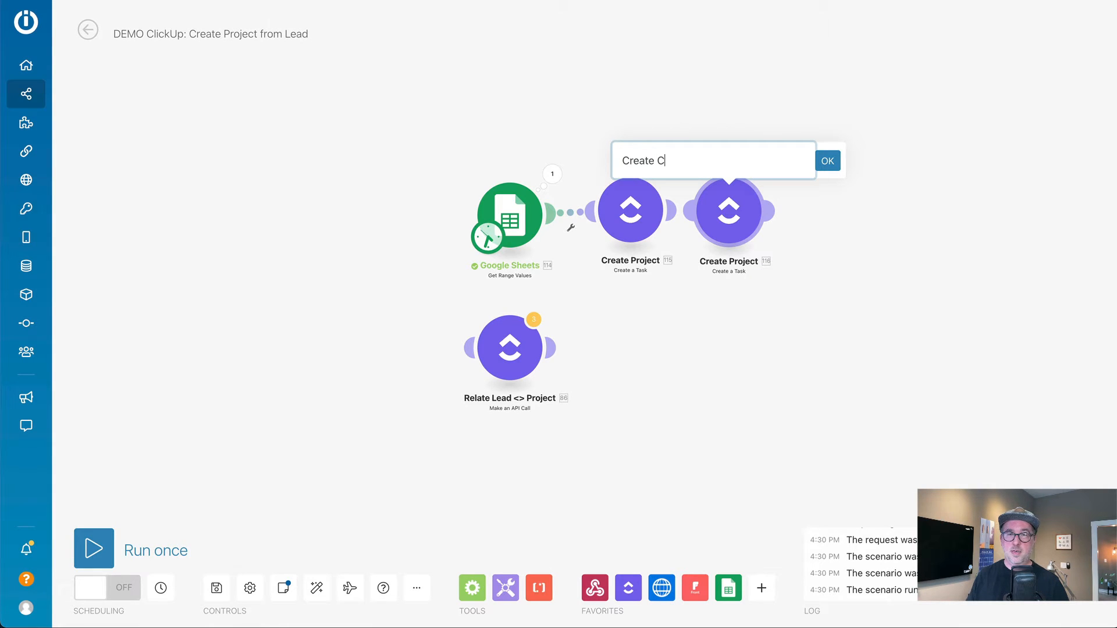
{"action": "type", "text": "ompany"}
{"action": "key", "text": "Return"}
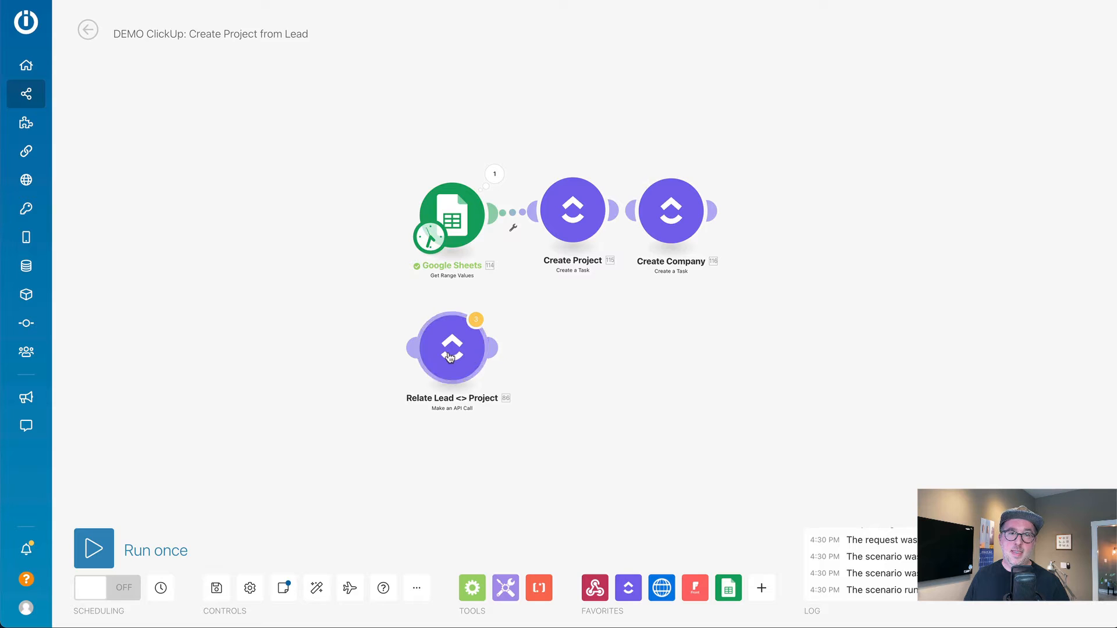
Step: Attach the Relate Lead <> Project module after Create Company and look at its API call settings
{"action": "left_click_drag", "start_coordinate": [449, 358], "coordinate": [796, 212]}
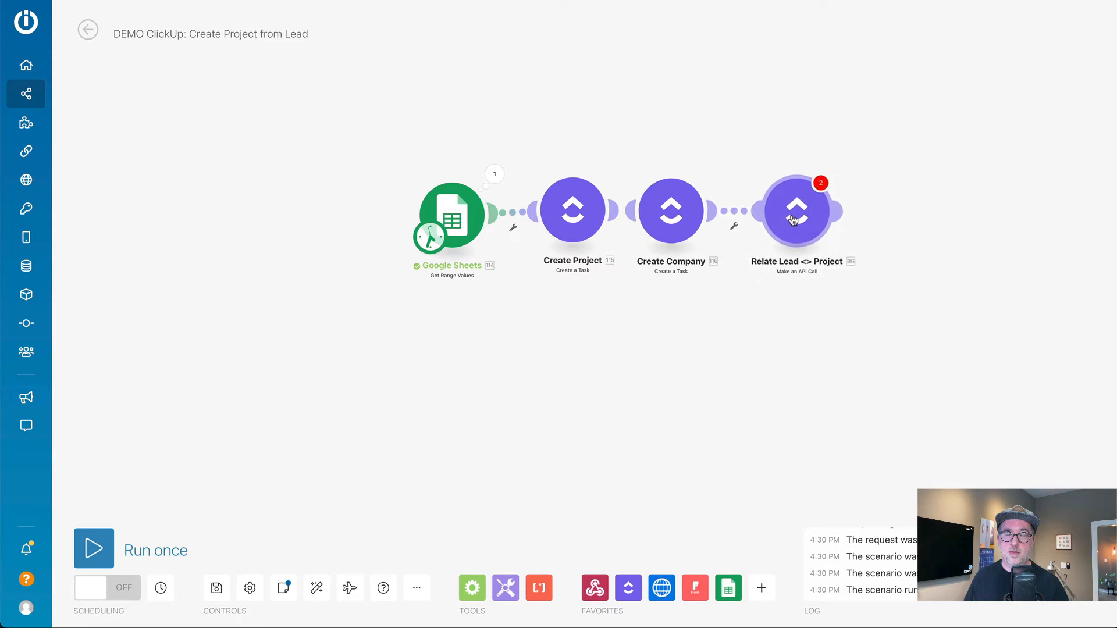
{"action": "left_click", "coordinate": [821, 228]}
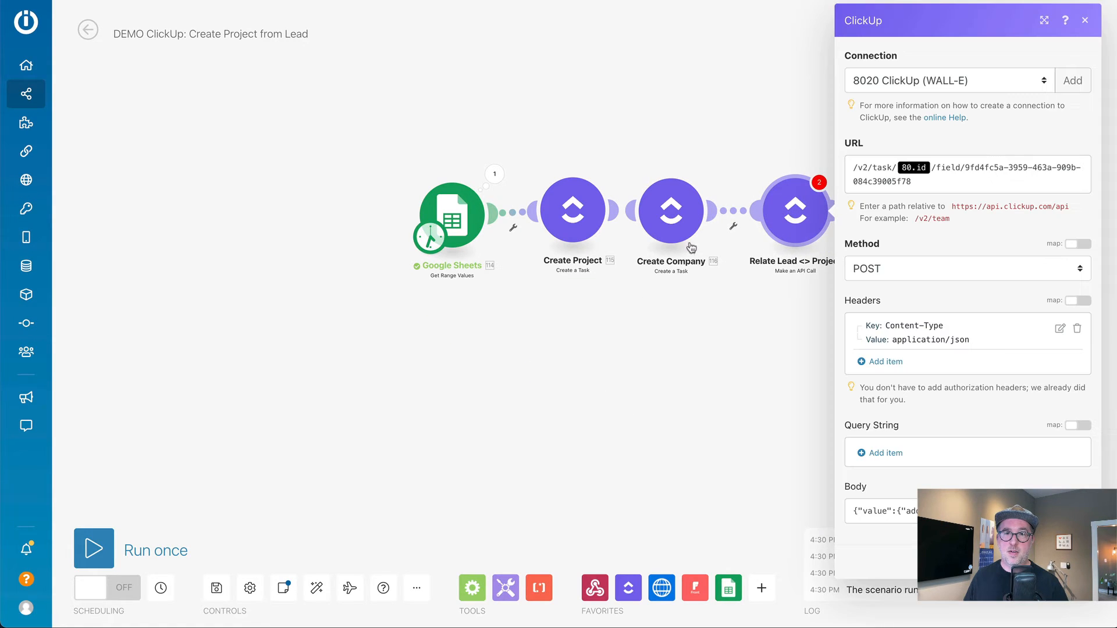
{"action": "left_click", "coordinate": [653, 415]}
Step: Find the Make an API Call action among the ClickUp modules
{"action": "left_click", "coordinate": [628, 588]}
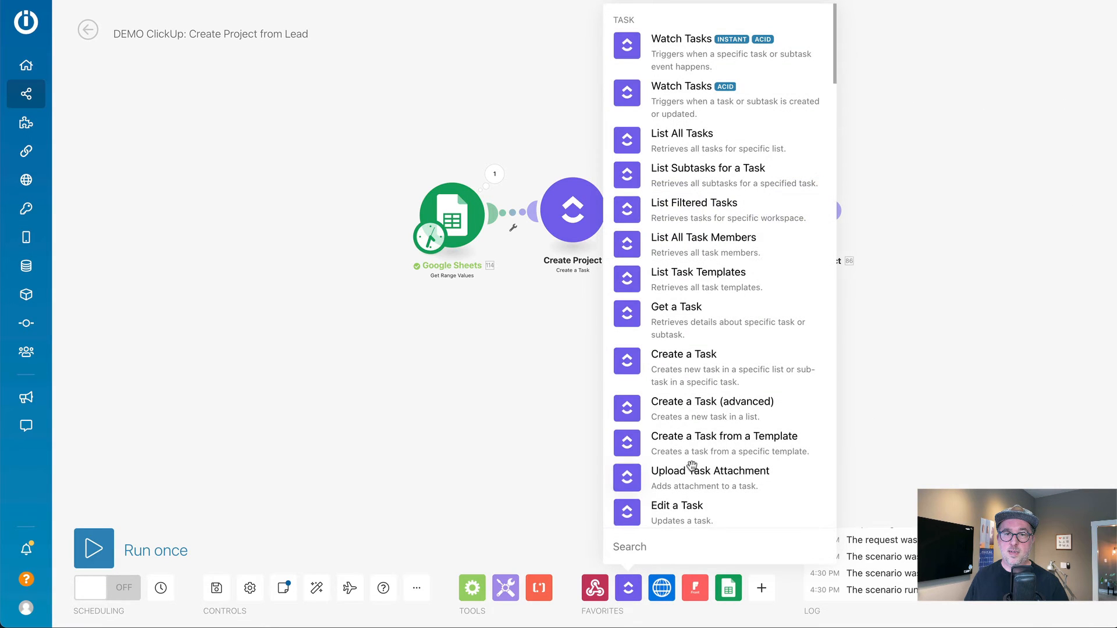
{"action": "scroll", "coordinate": [692, 466], "scroll_direction": "down", "scroll_amount": 20}
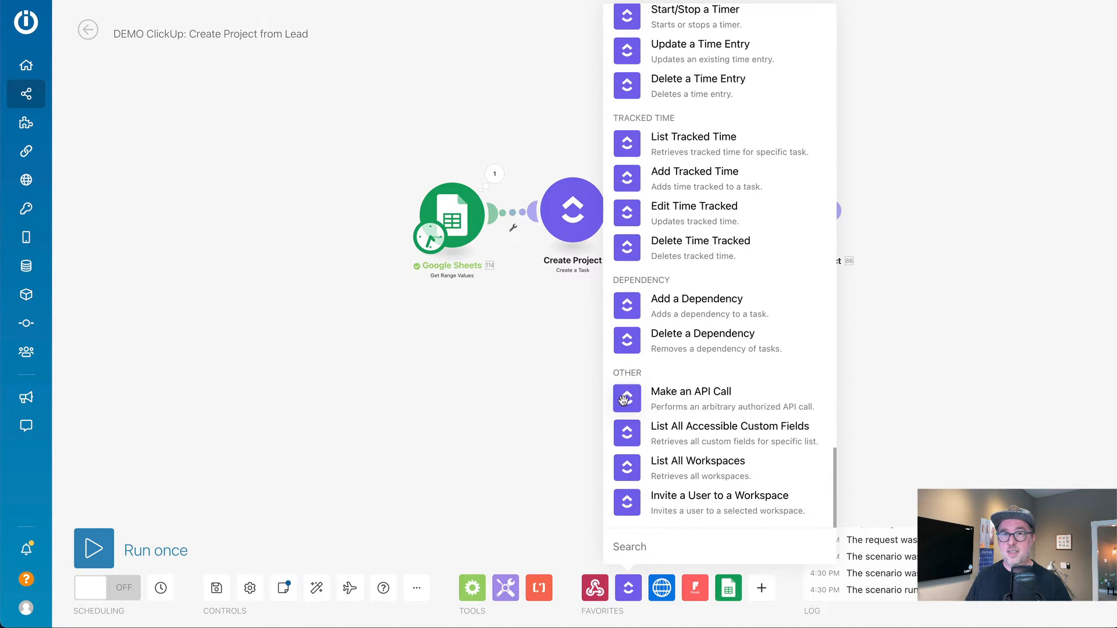
{"action": "left_click", "coordinate": [666, 398]}
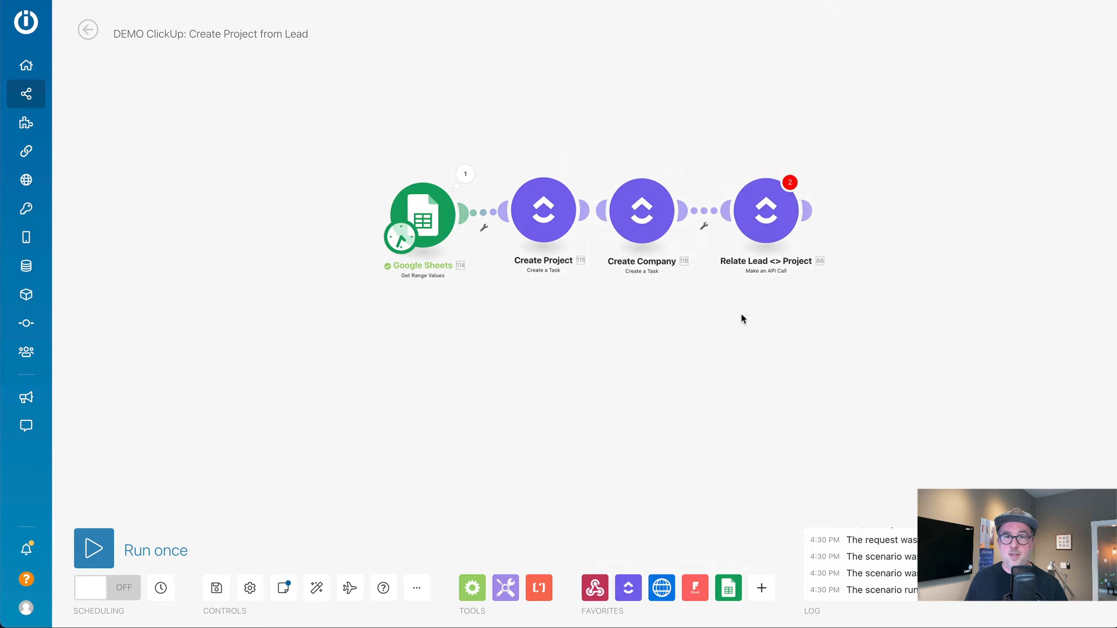
Step: Auto-align the modules on the canvas, and save and reload the scenario
{"action": "left_click", "coordinate": [316, 588]}
{"action": "scroll", "coordinate": [752, 427], "scroll_direction": "right", "scroll_amount": 1}
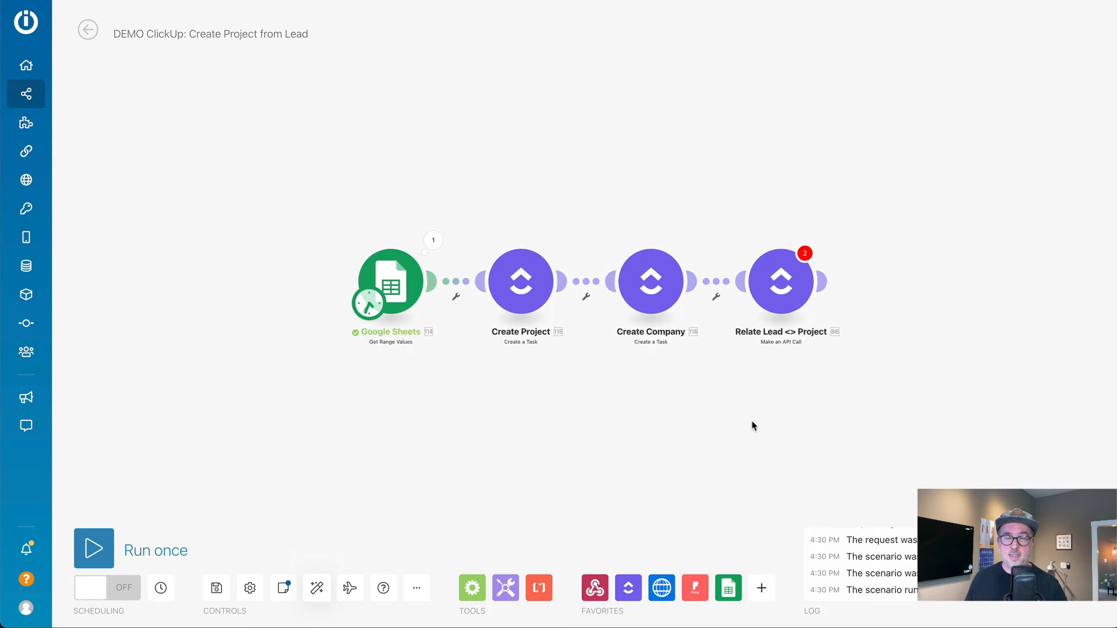
{"action": "left_click", "coordinate": [216, 586]}
{"action": "left_click", "coordinate": [452, 605]}
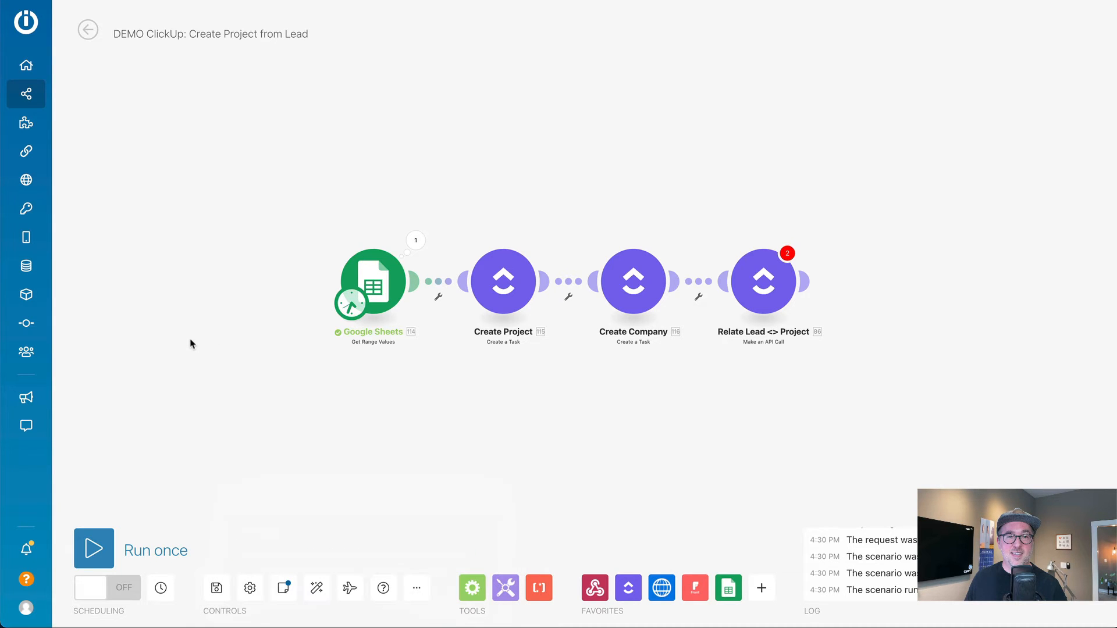
{"action": "key", "text": "super+r"}
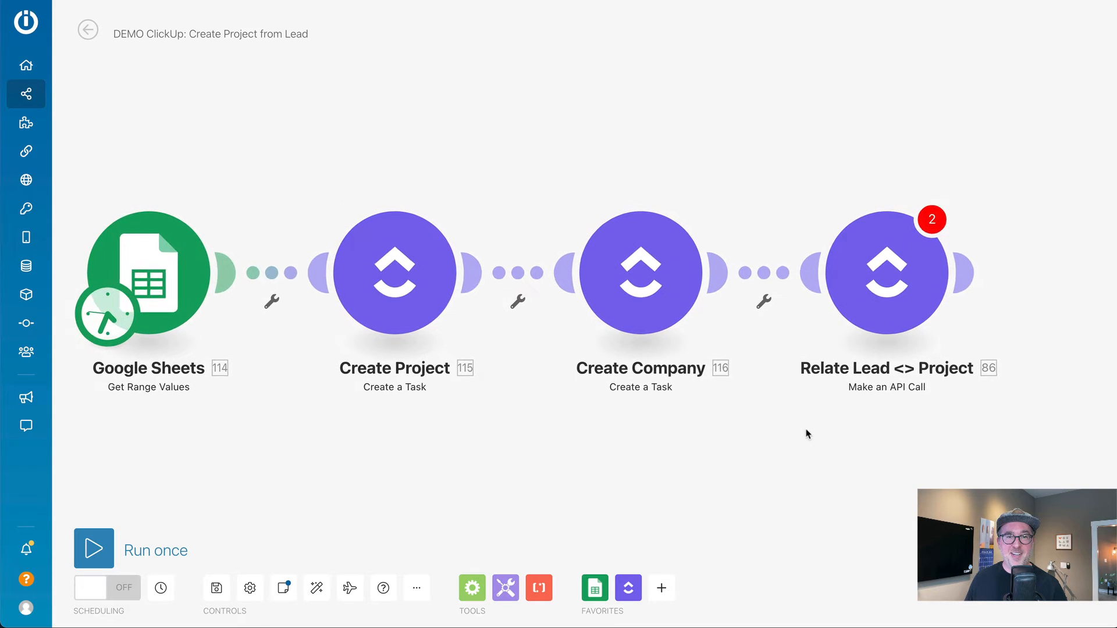
Step: Unlink Google Sheets from Create Project and run only the Google Sheets Get Range Values module
{"action": "left_click", "coordinate": [628, 263]}
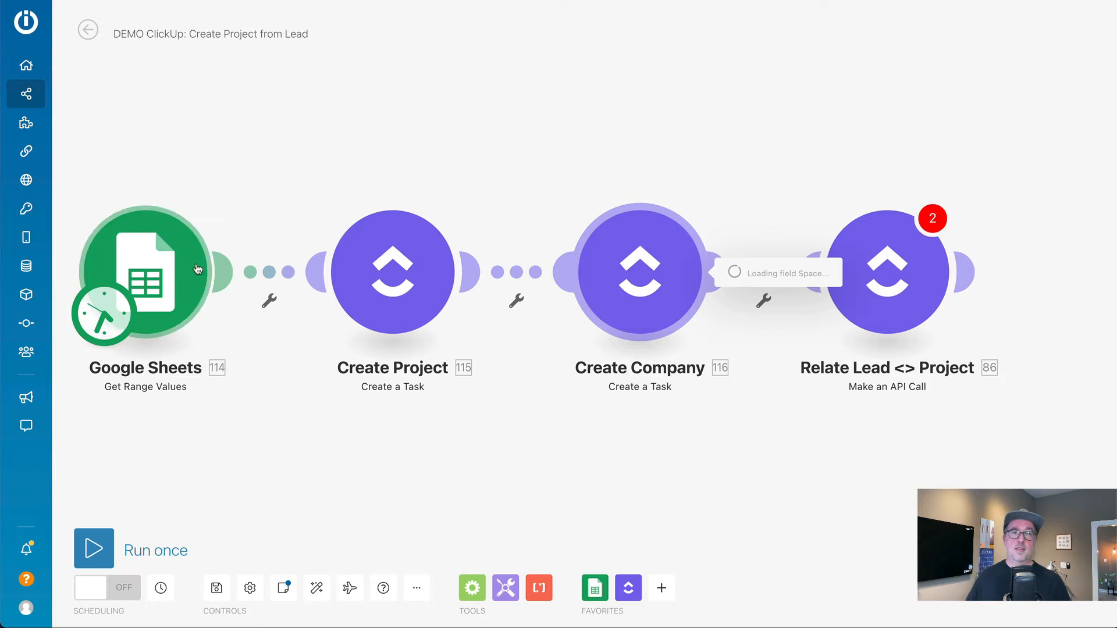
{"action": "left_click", "coordinate": [288, 198]}
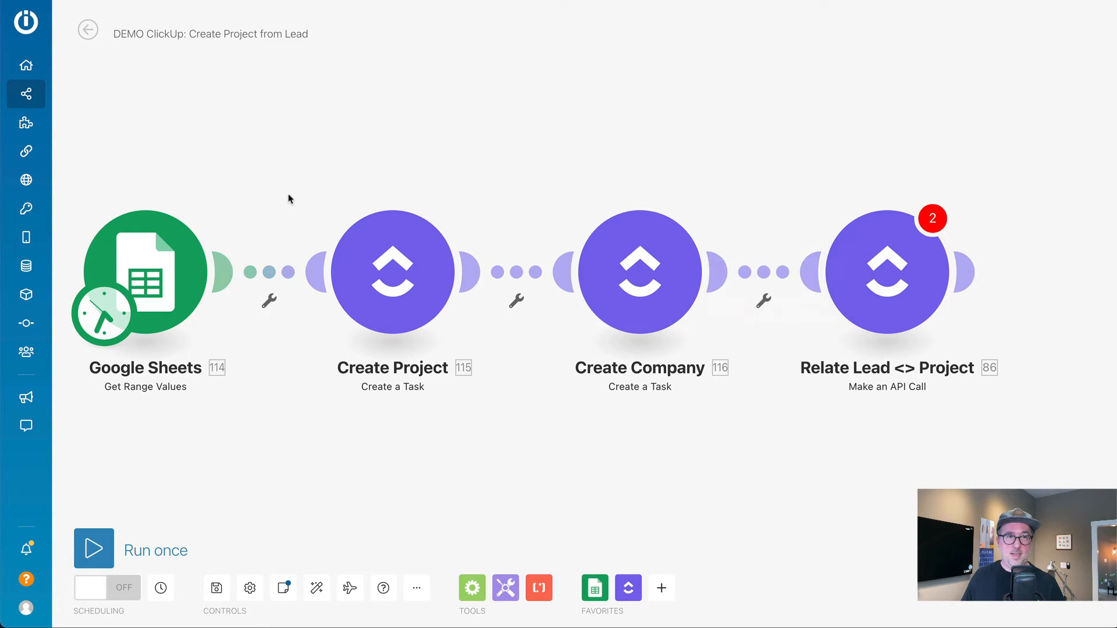
{"action": "left_click", "coordinate": [274, 272]}
{"action": "left_click", "coordinate": [298, 302]}
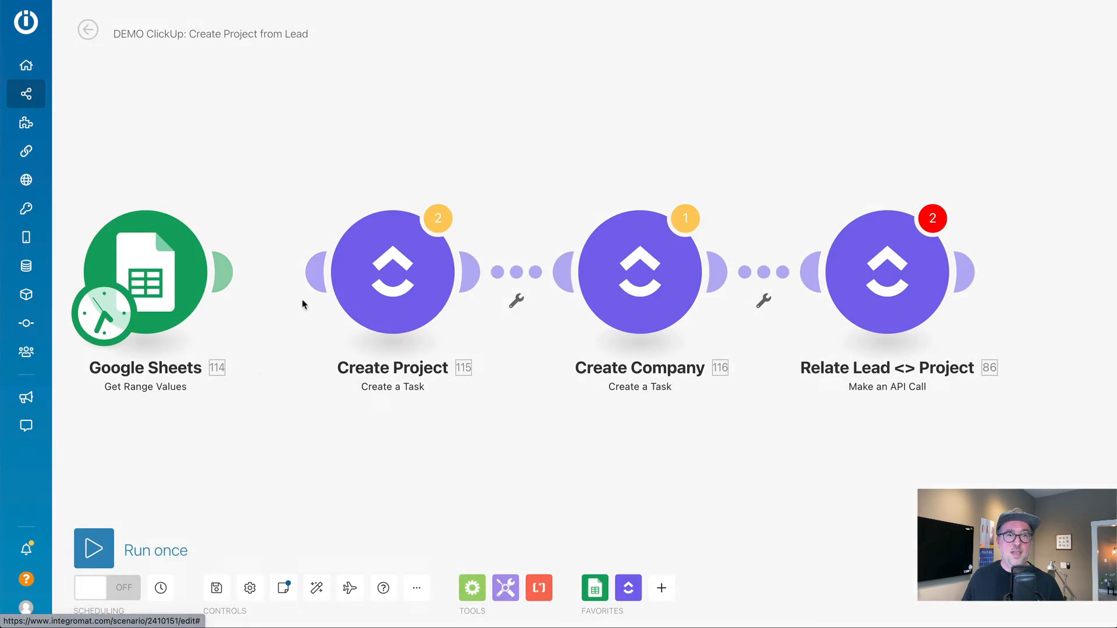
{"action": "right_click", "coordinate": [142, 269]}
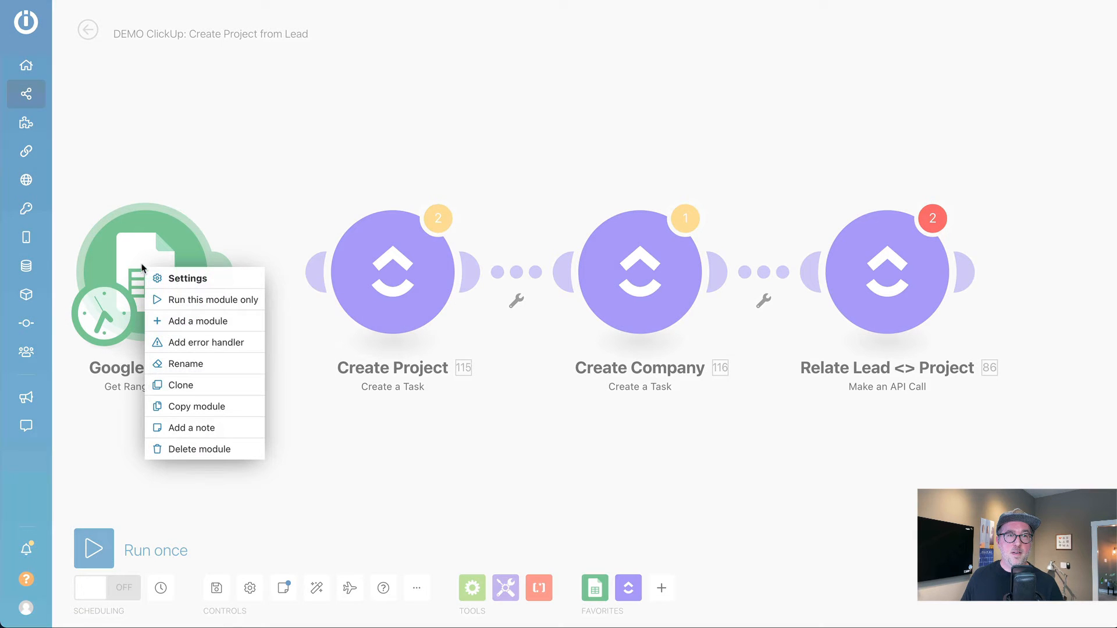
{"action": "left_click", "coordinate": [182, 299]}
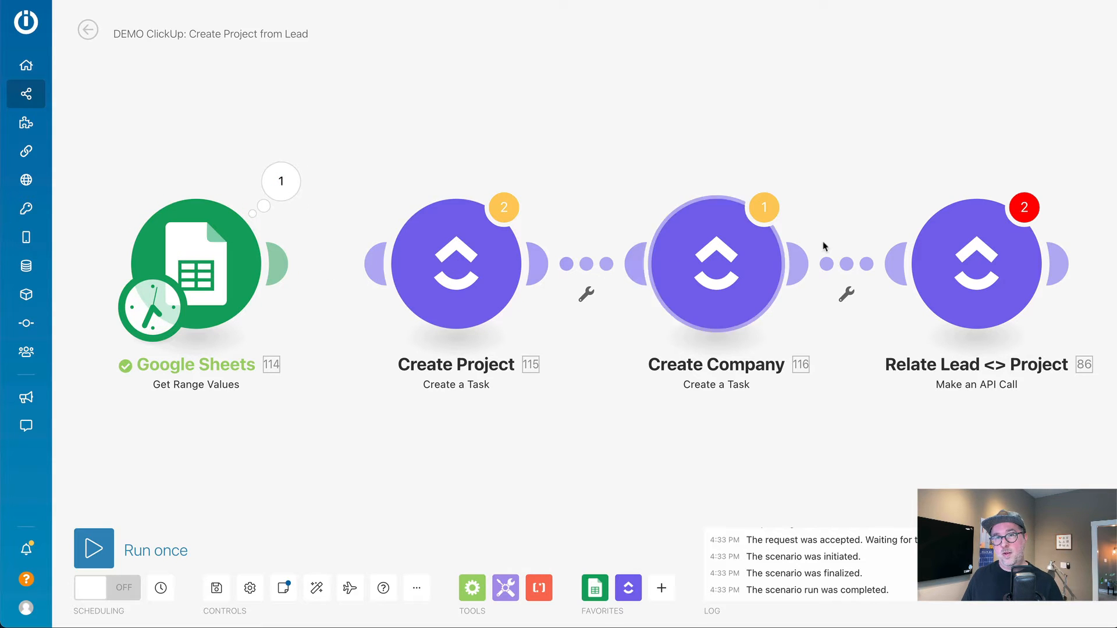
Step: Reconnect the Create Project module to the Google Sheets module
{"action": "mouse_move", "coordinate": [468, 266]}
{"action": "left_mouse_down"}
{"action": "mouse_move", "coordinate": [399, 257]}
{"action": "mouse_move", "coordinate": [457, 270]}
{"action": "left_mouse_up"}
{"action": "left_click_drag", "start_coordinate": [711, 435], "coordinate": [604, 425]}
Step: Set the list of the Create Company module to Companies
{"action": "left_click", "coordinate": [607, 263]}
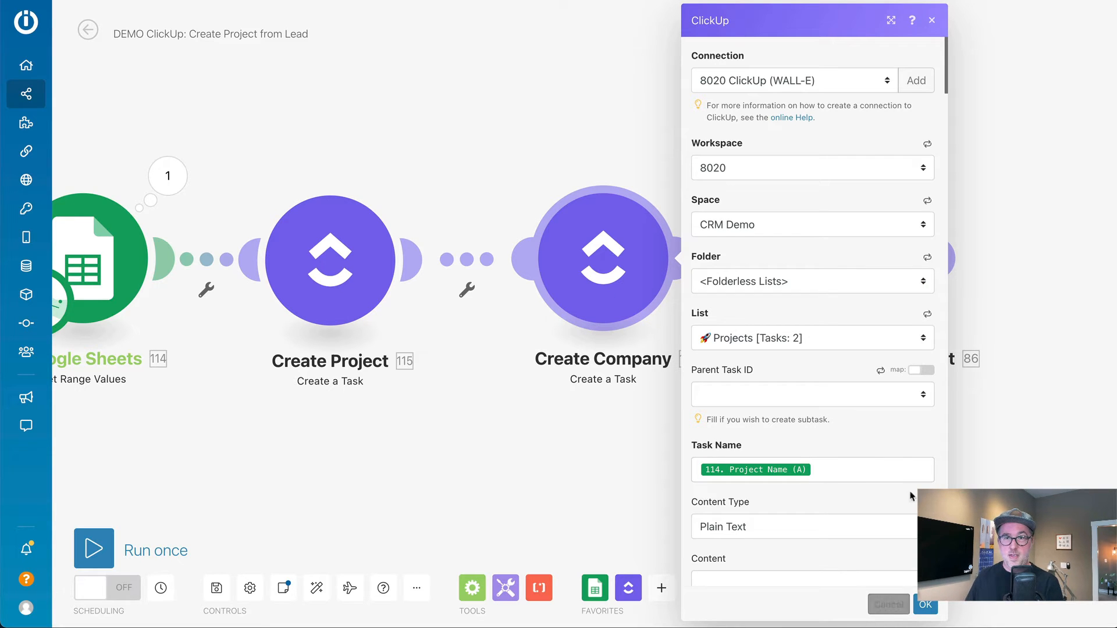
{"action": "scroll", "coordinate": [912, 465], "scroll_direction": "down", "scroll_amount": 3}
{"action": "left_click", "coordinate": [761, 192]}
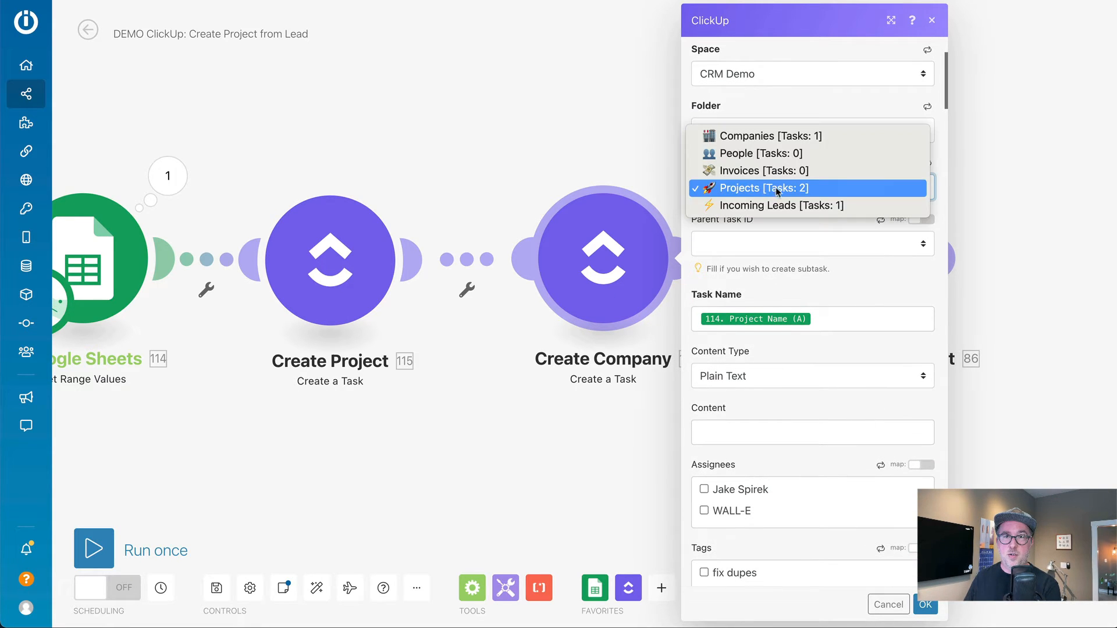
{"action": "left_click", "coordinate": [735, 134]}
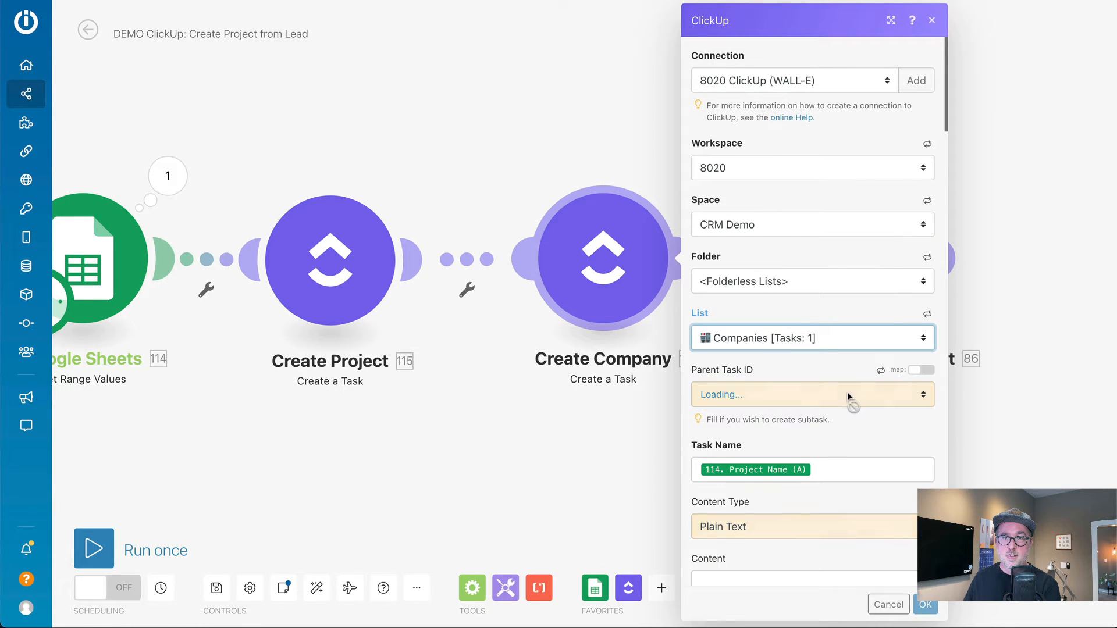
Step: Replace the Create Company task name with the Company Name (D) value from Google Sheets
{"action": "scroll", "coordinate": [848, 397], "scroll_direction": "down", "scroll_amount": 1}
{"action": "scroll", "coordinate": [847, 393], "scroll_direction": "down", "scroll_amount": 2}
{"action": "left_click", "coordinate": [825, 301]}
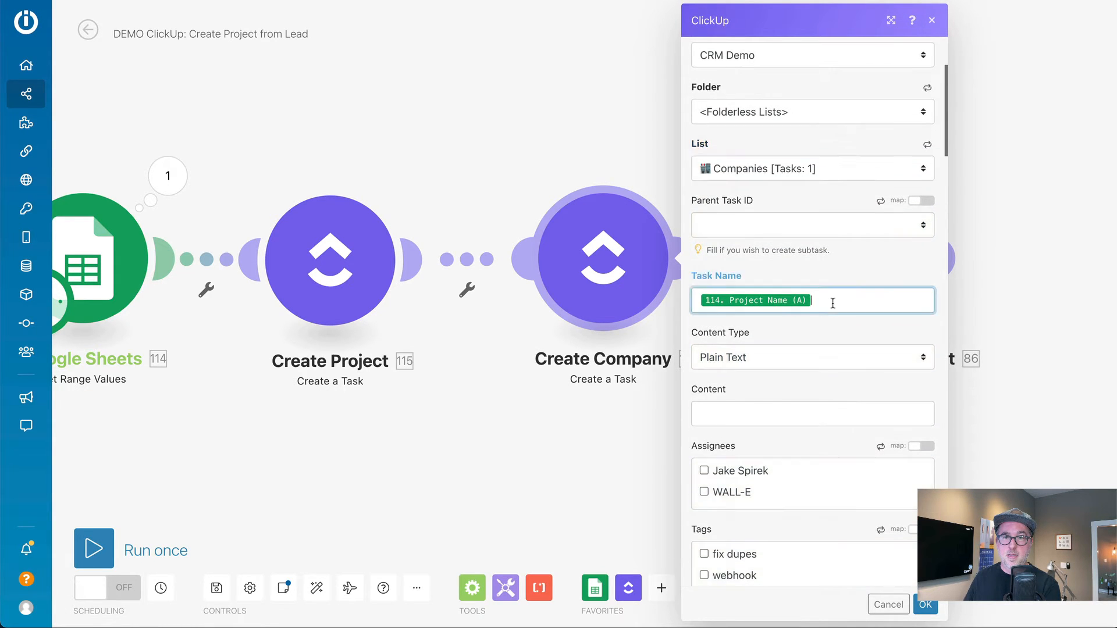
{"action": "key", "text": "BackSpace"}
{"action": "scroll", "coordinate": [594, 330], "scroll_direction": "down", "scroll_amount": 10}
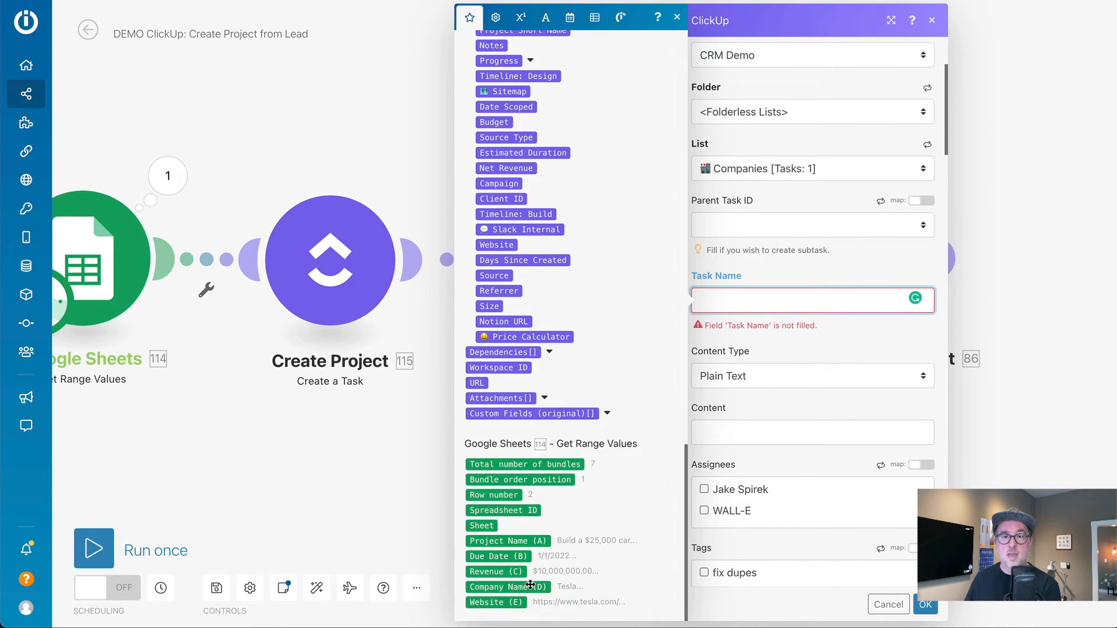
{"action": "left_click", "coordinate": [505, 587]}
Step: Clear the mapped due date in the Create Company module
{"action": "scroll", "coordinate": [753, 415], "scroll_direction": "down", "scroll_amount": 8}
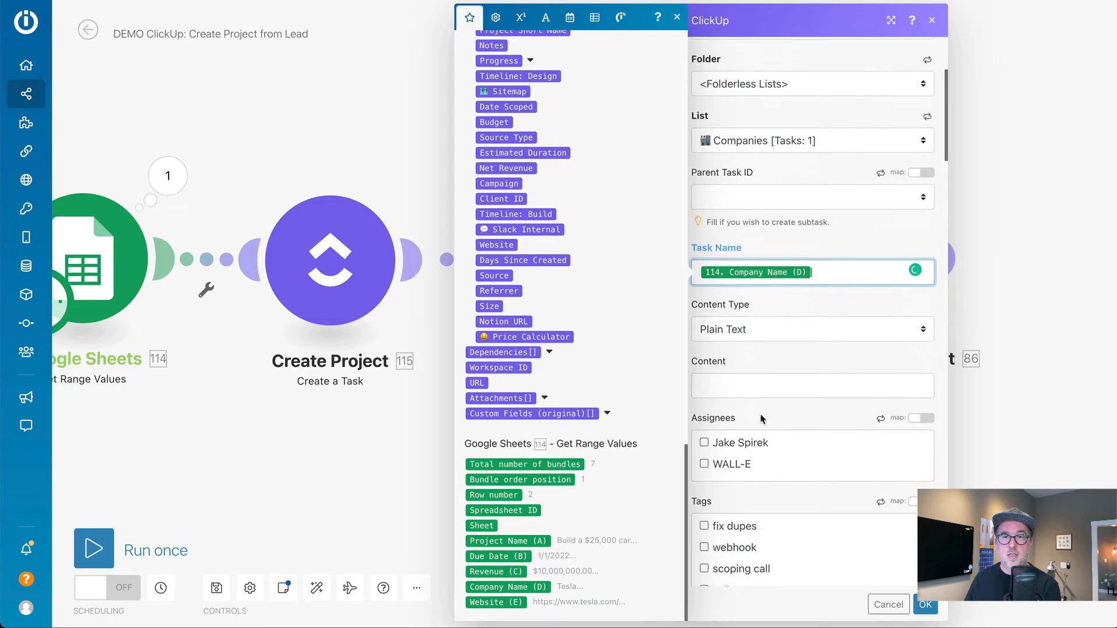
{"action": "left_click", "coordinate": [836, 371]}
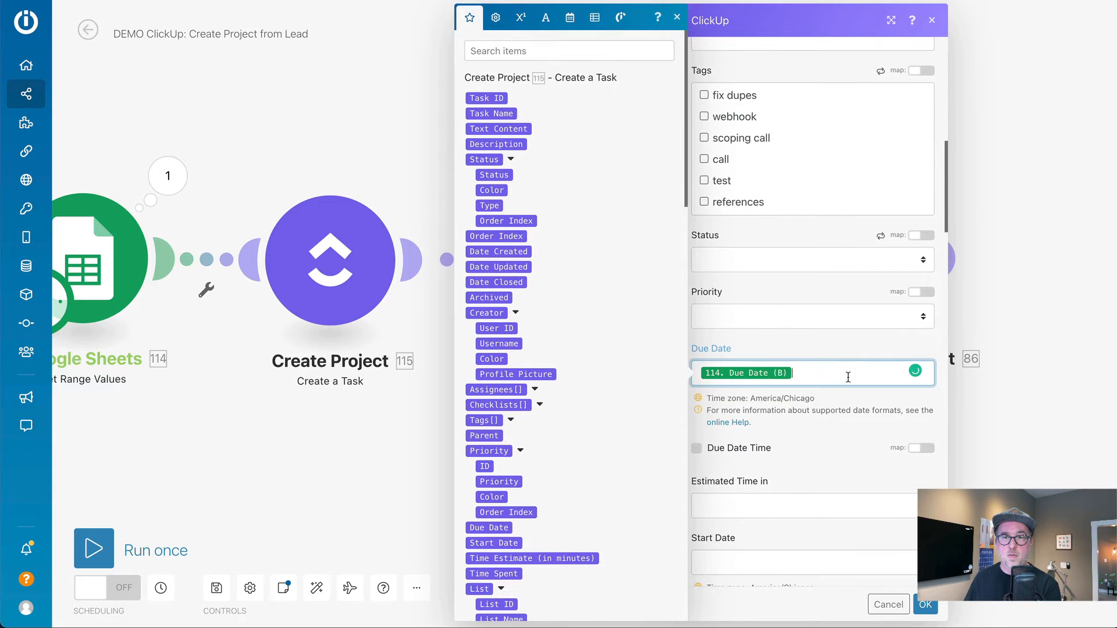
{"action": "key", "text": "BackSpace"}
{"action": "scroll", "coordinate": [850, 436], "scroll_direction": "down", "scroll_amount": 1}
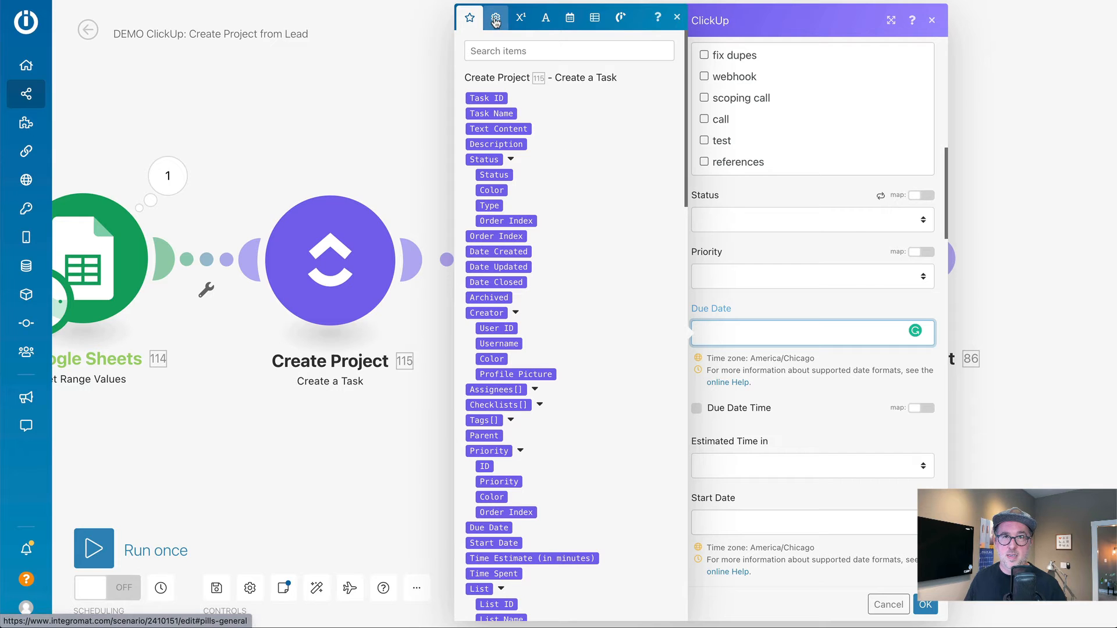
Step: Set the Create Company due date to two days from now with the formula addDays(now; 2)
{"action": "left_click", "coordinate": [570, 18]}
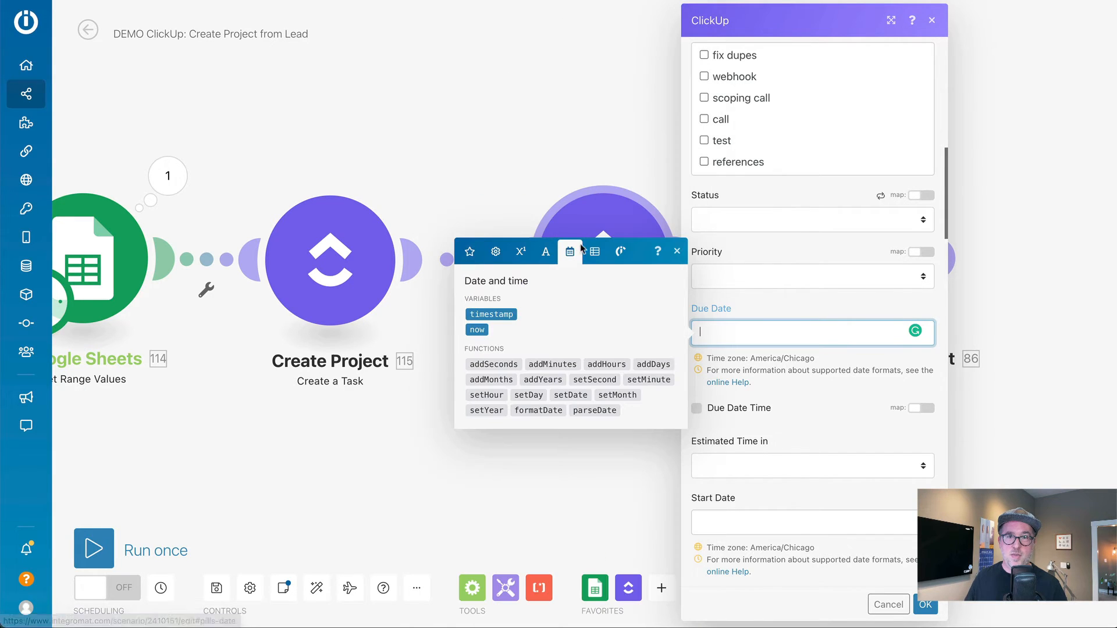
{"action": "left_click", "coordinate": [479, 331]}
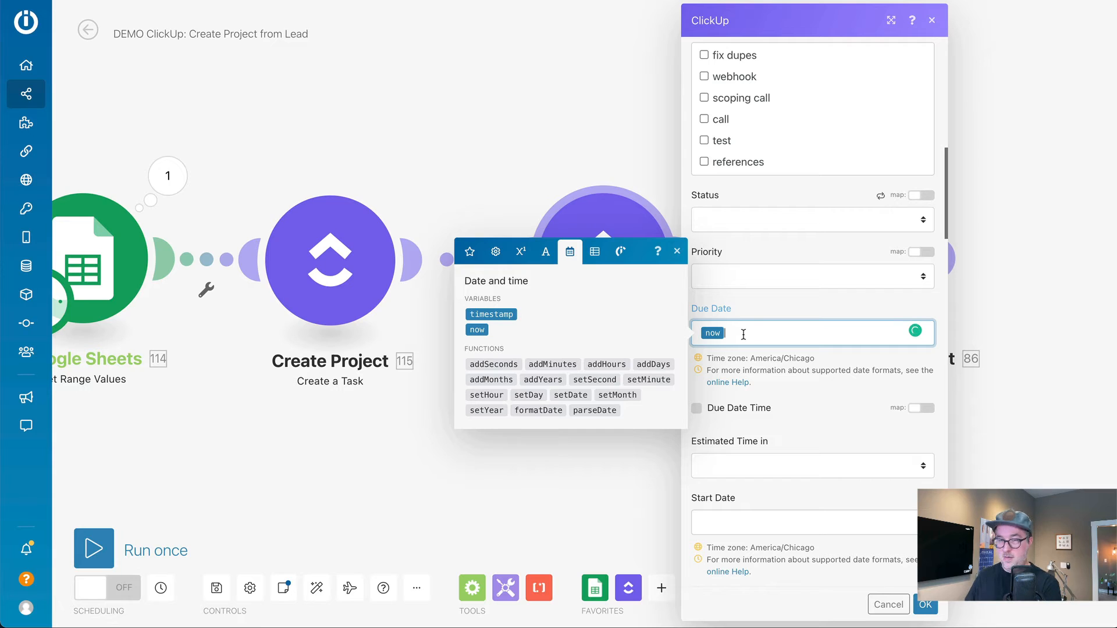
{"action": "key", "text": "BackSpace"}
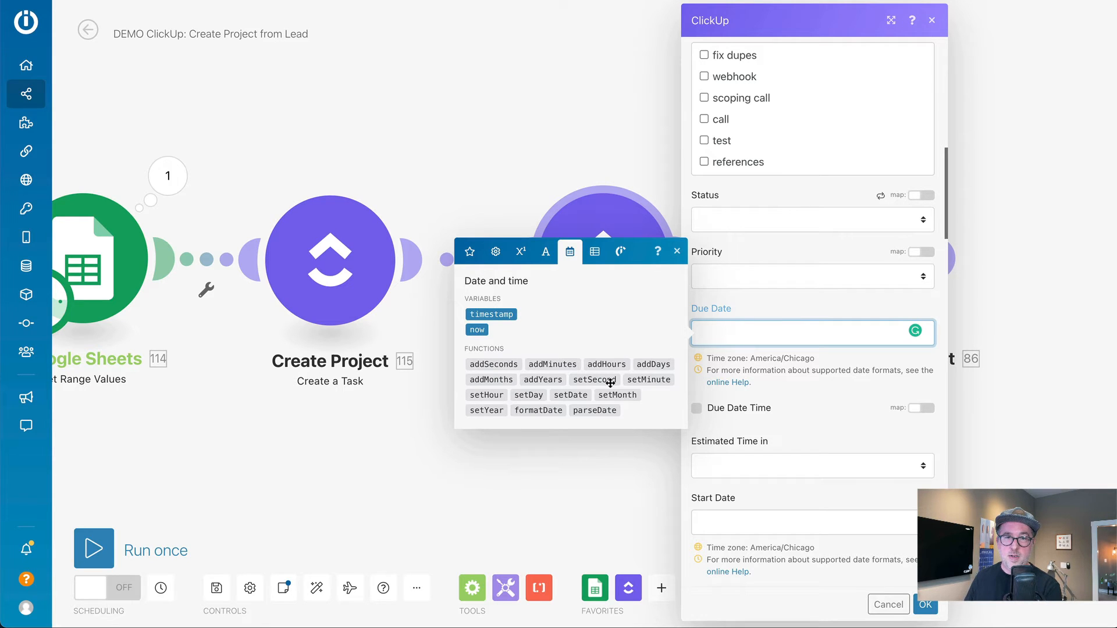
{"action": "left_click", "coordinate": [634, 364]}
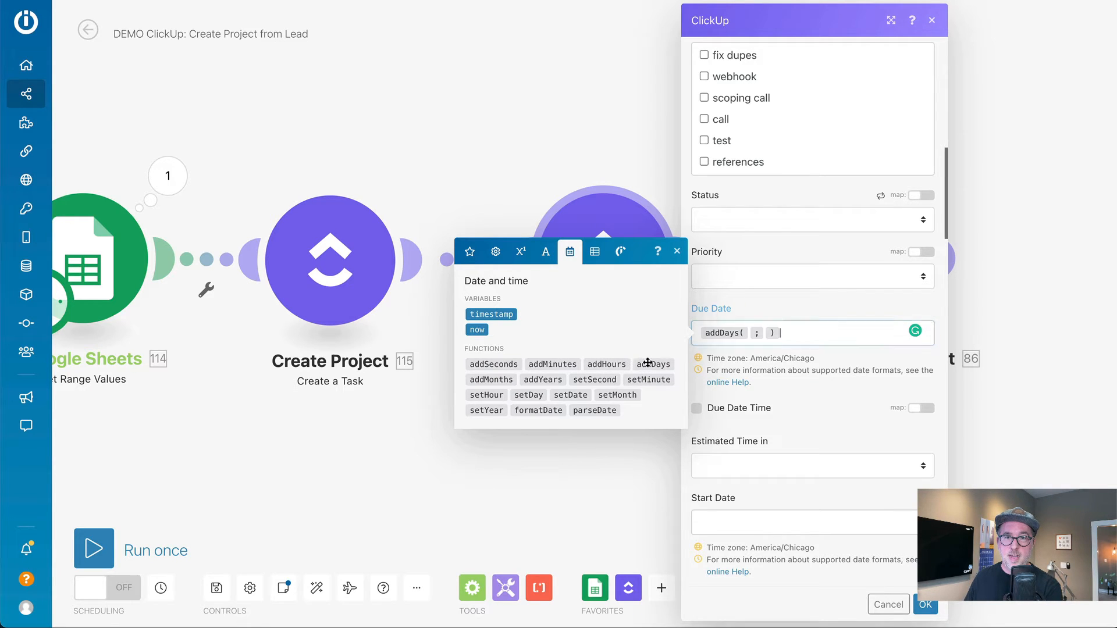
{"action": "left_click_drag", "start_coordinate": [478, 331], "coordinate": [756, 337]}
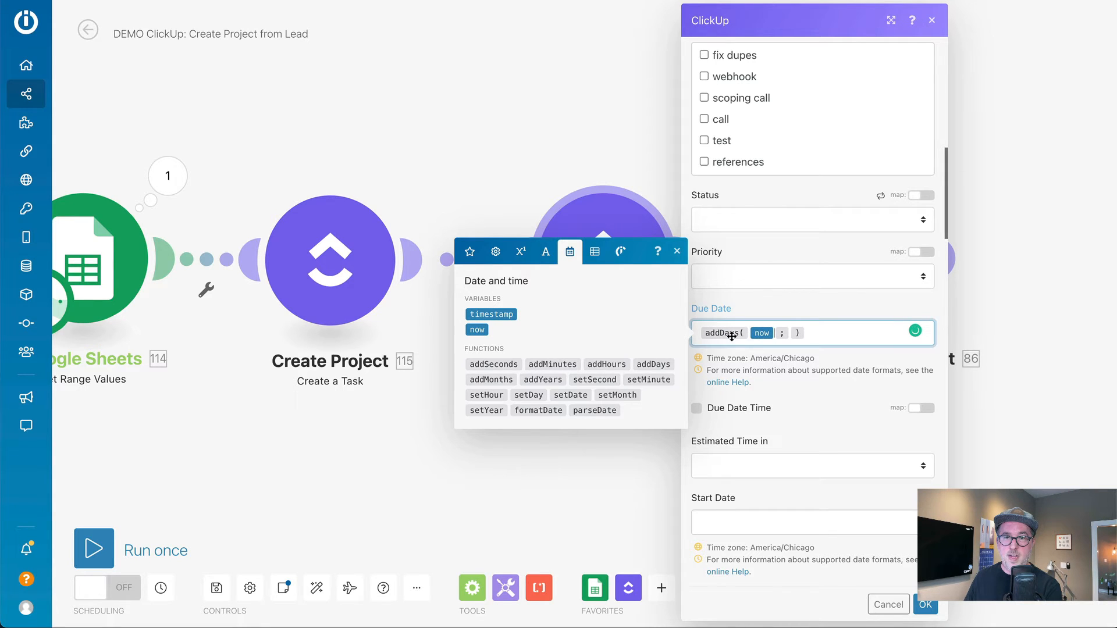
{"action": "mouse_move", "coordinate": [730, 332]}
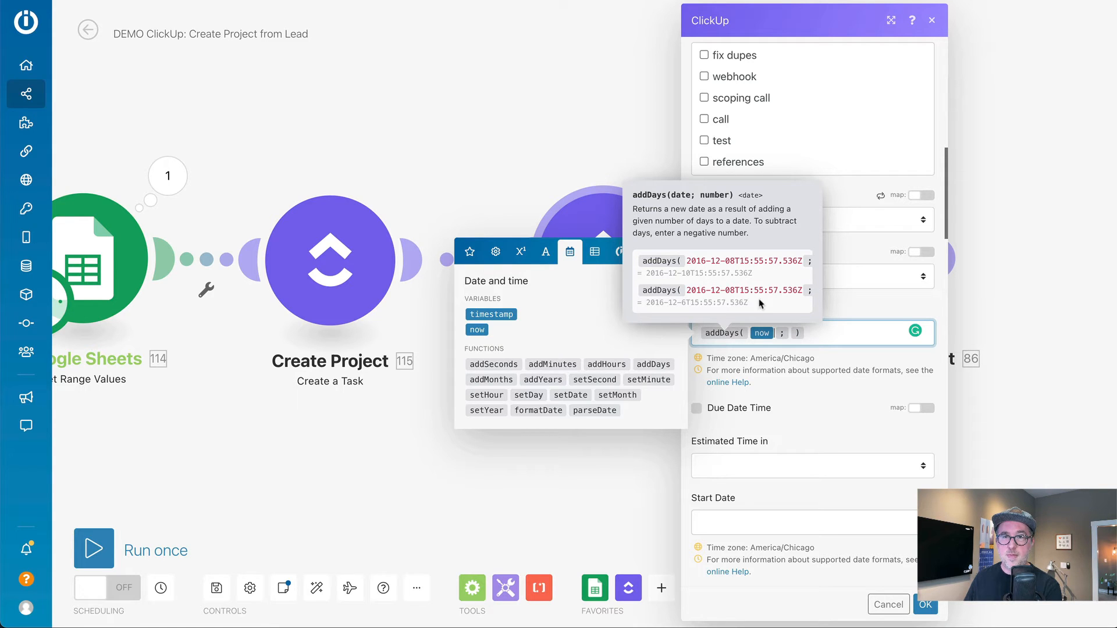
{"action": "scroll", "coordinate": [776, 273], "scroll_direction": "right", "scroll_amount": 2}
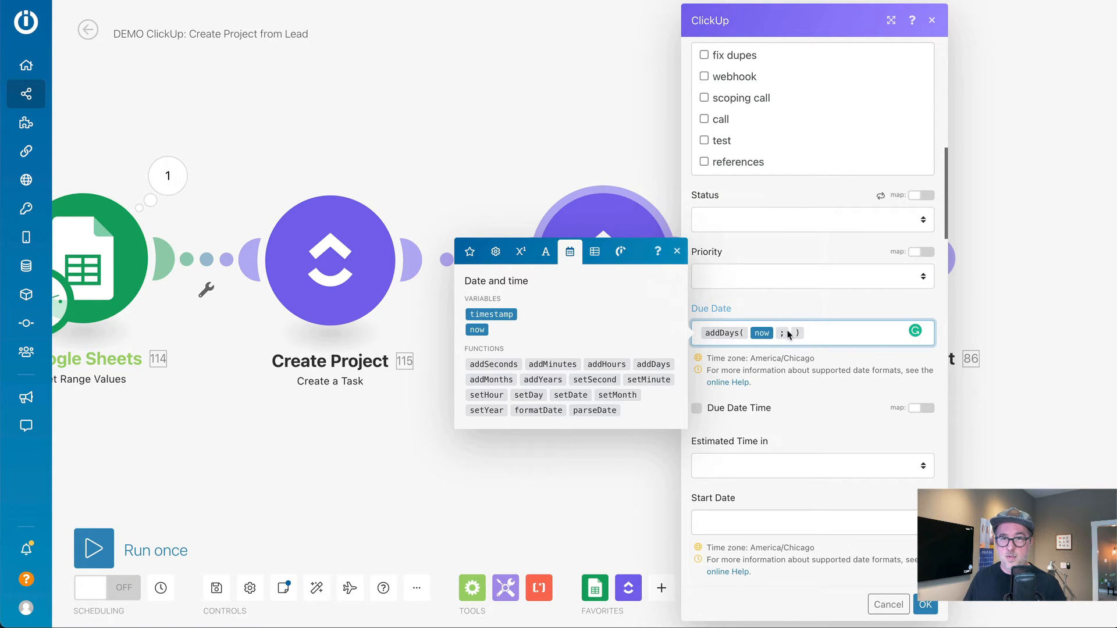
{"action": "type", "text": "2"}
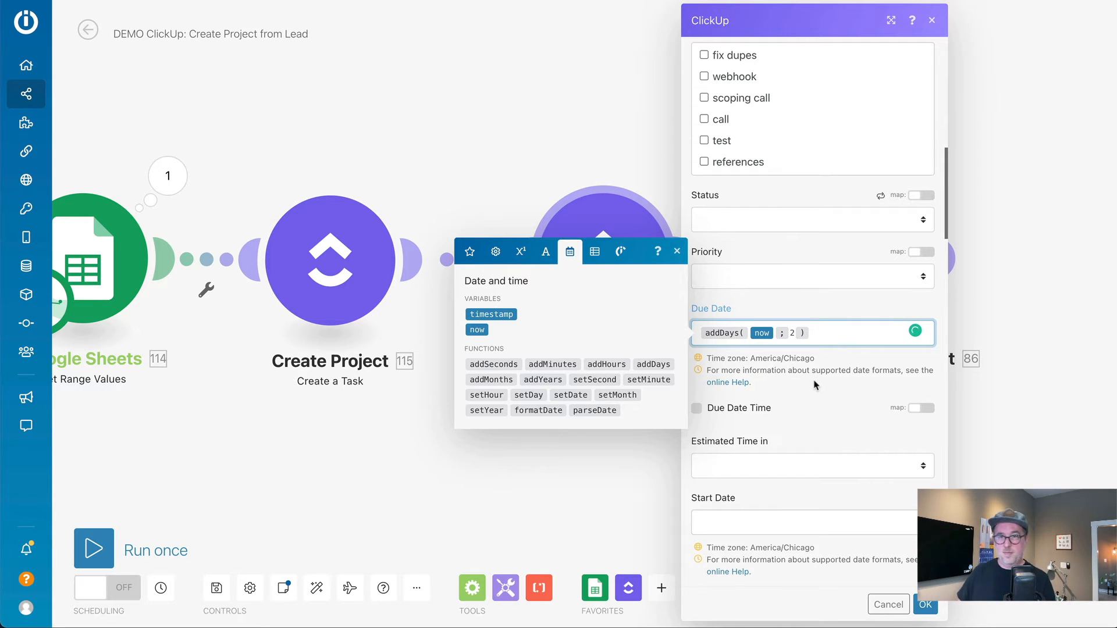
{"action": "left_click", "coordinate": [842, 394]}
Step: Map the Website custom field of Create Company to Website (E) from Google Sheets and save the module settings
{"action": "scroll", "coordinate": [842, 393], "scroll_direction": "down", "scroll_amount": 4}
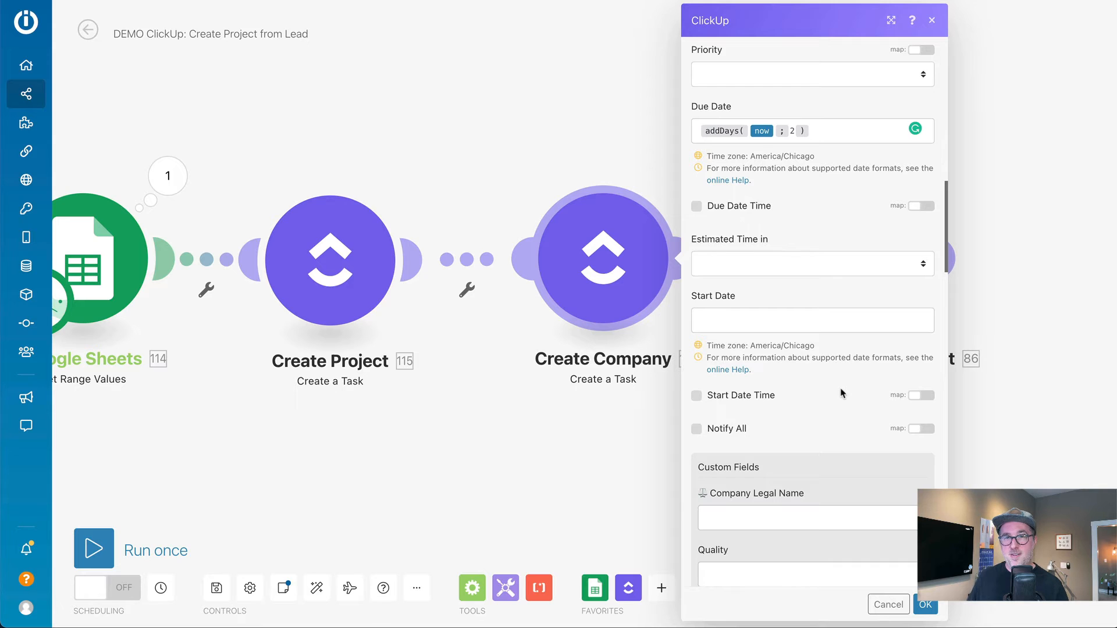
{"action": "scroll", "coordinate": [842, 393], "scroll_direction": "down", "scroll_amount": 10}
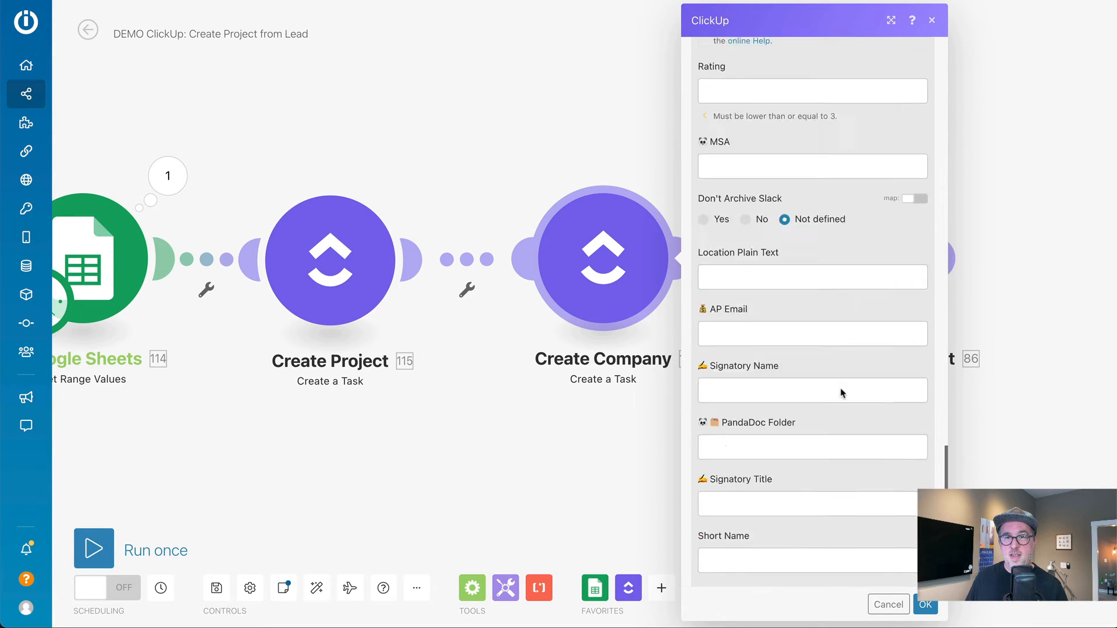
{"action": "scroll", "coordinate": [842, 393], "scroll_direction": "down", "scroll_amount": 6}
{"action": "left_click", "coordinate": [739, 433]}
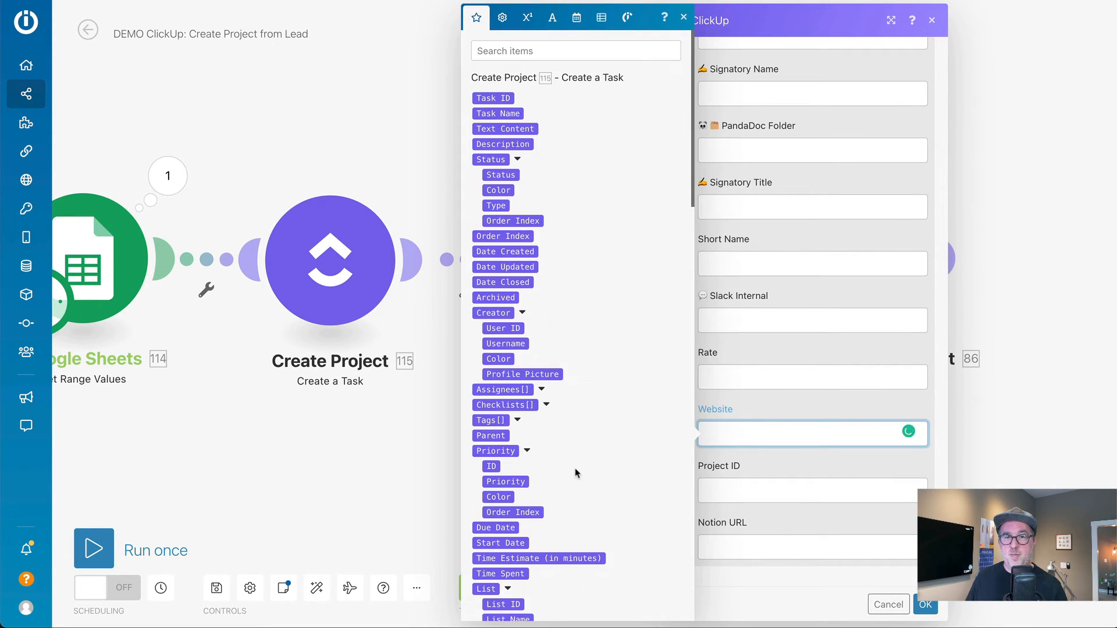
{"action": "scroll", "coordinate": [576, 474], "scroll_direction": "down", "scroll_amount": 3}
{"action": "scroll", "coordinate": [576, 474], "scroll_direction": "up", "scroll_amount": 3}
{"action": "left_click", "coordinate": [512, 53]}
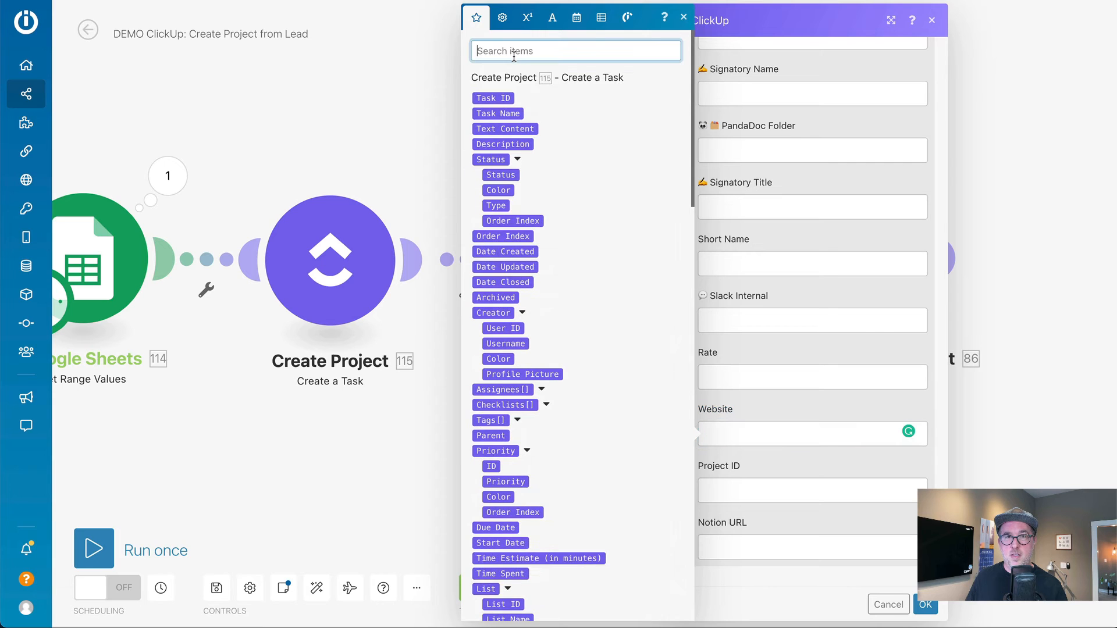
{"action": "type", "text": "web"}
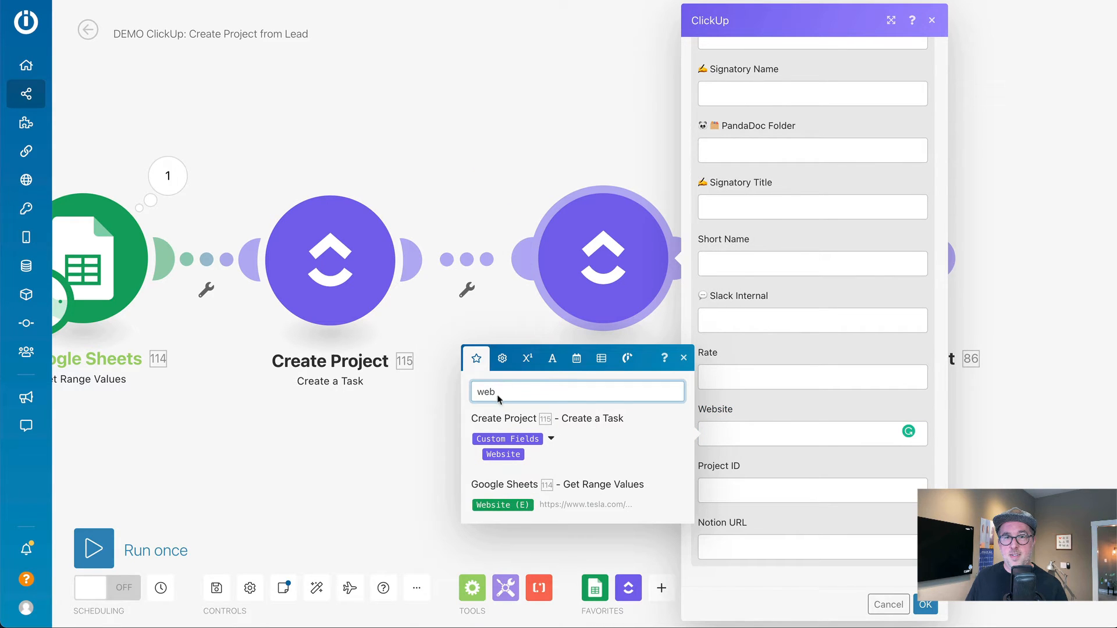
{"action": "left_click", "coordinate": [497, 505]}
{"action": "left_click", "coordinate": [794, 470]}
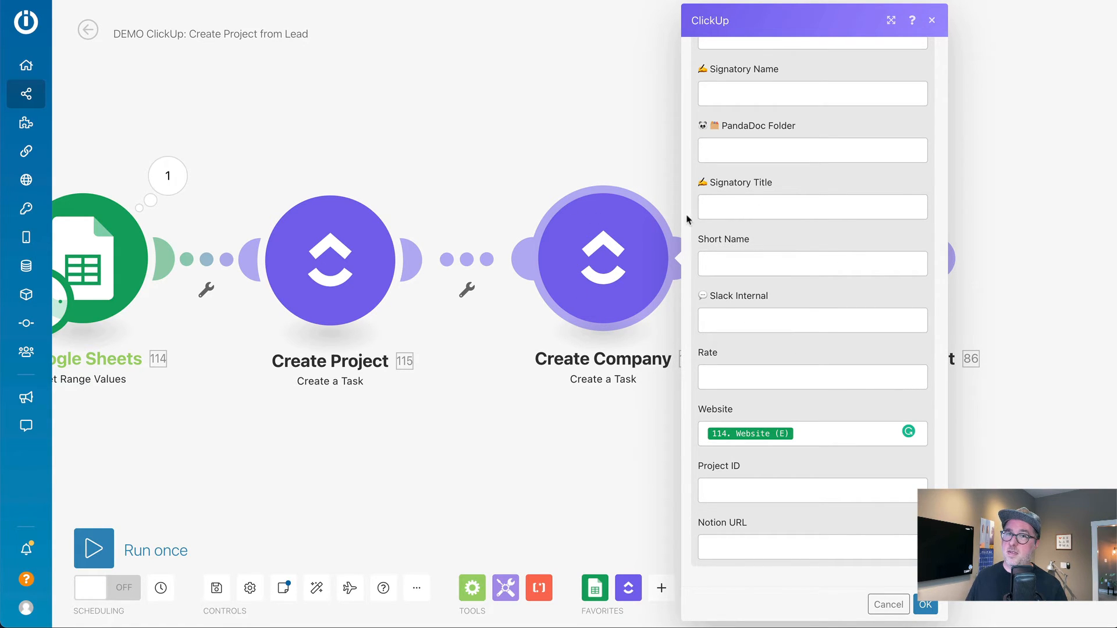
{"action": "scroll", "coordinate": [819, 200], "scroll_direction": "up", "scroll_amount": 15}
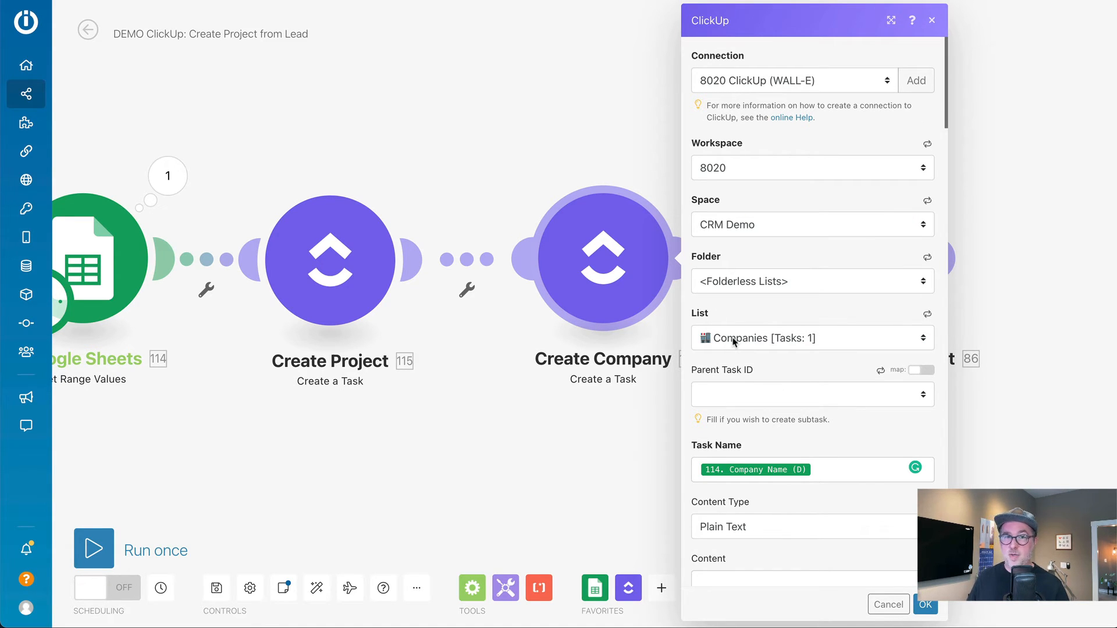
{"action": "left_click", "coordinate": [927, 604]}
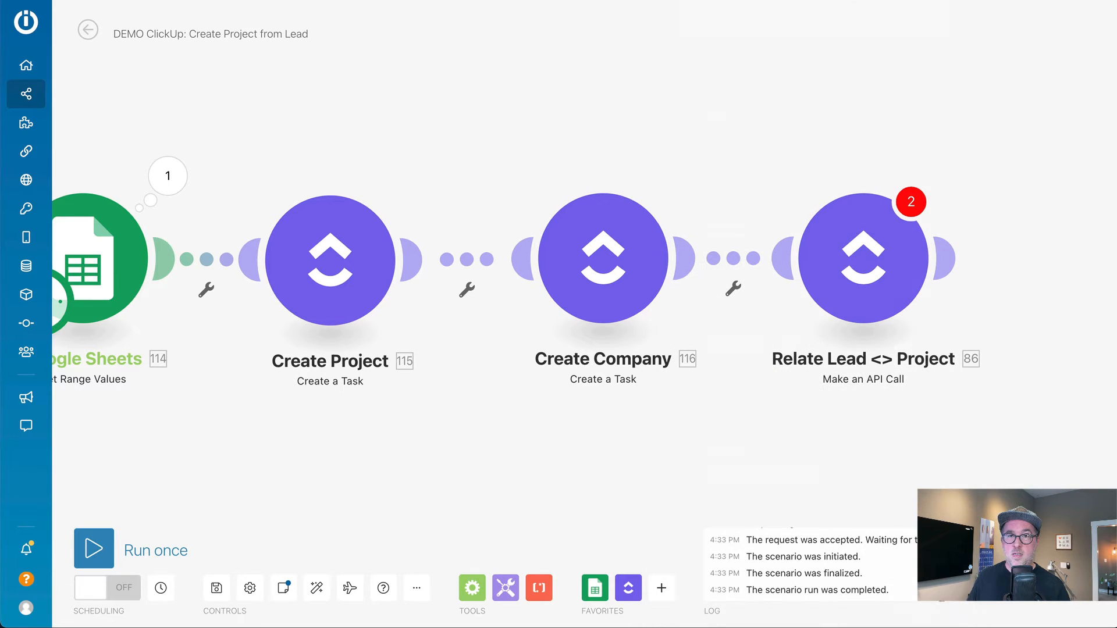
Step: Open the Relate Lead <> Project module and remove the invalid 80.id reference from its URL
{"action": "left_click_drag", "start_coordinate": [728, 435], "coordinate": [394, 457]}
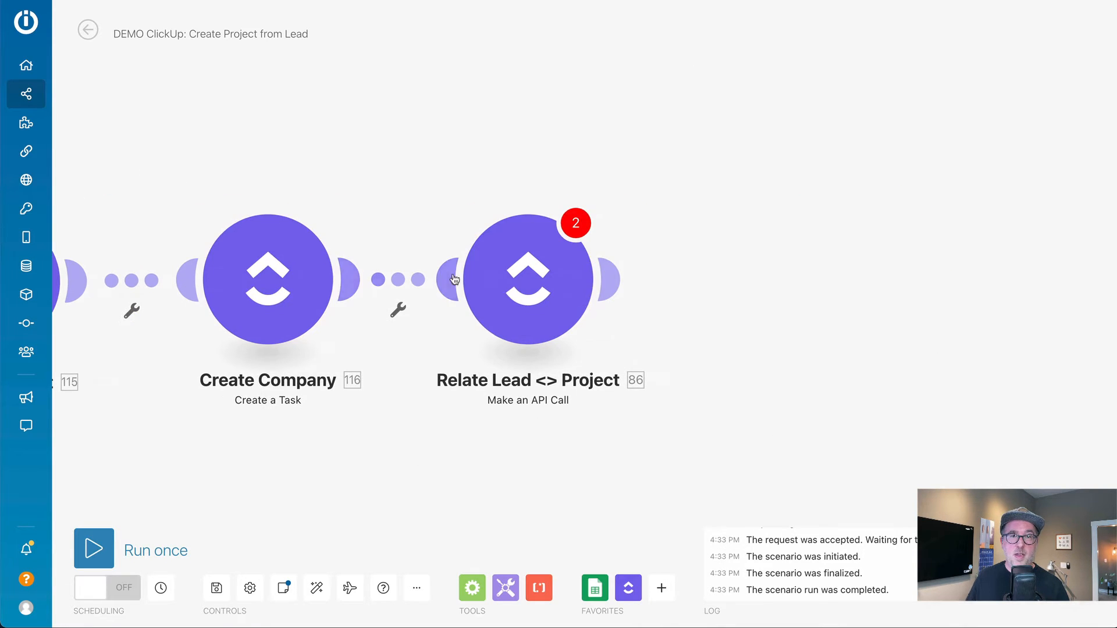
{"action": "left_click", "coordinate": [527, 276]}
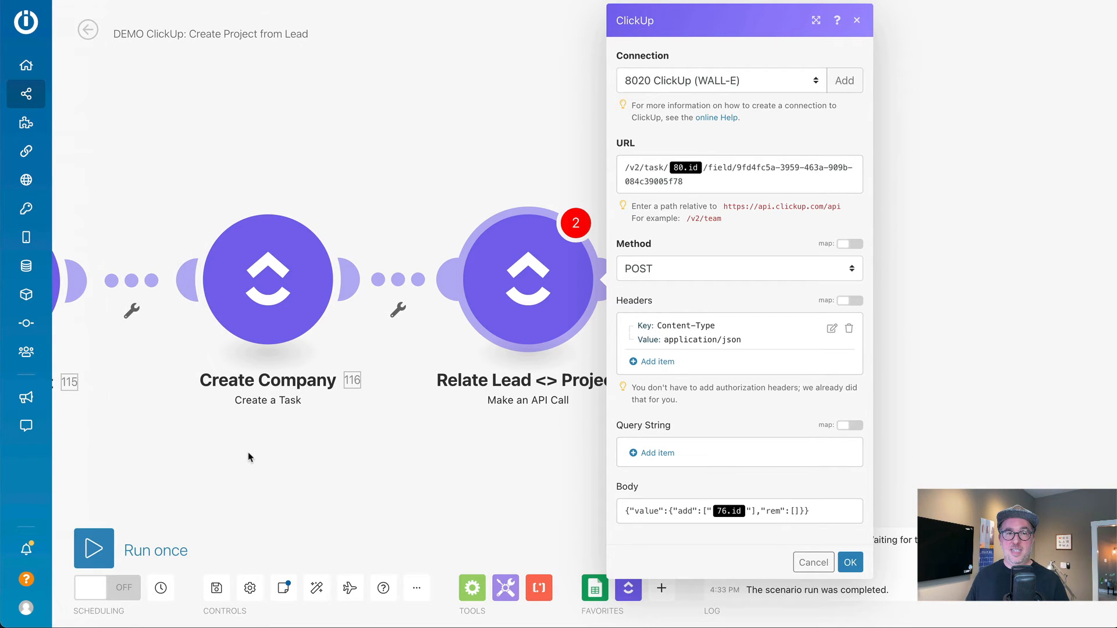
{"action": "scroll", "coordinate": [248, 457], "scroll_direction": "left", "scroll_amount": 2}
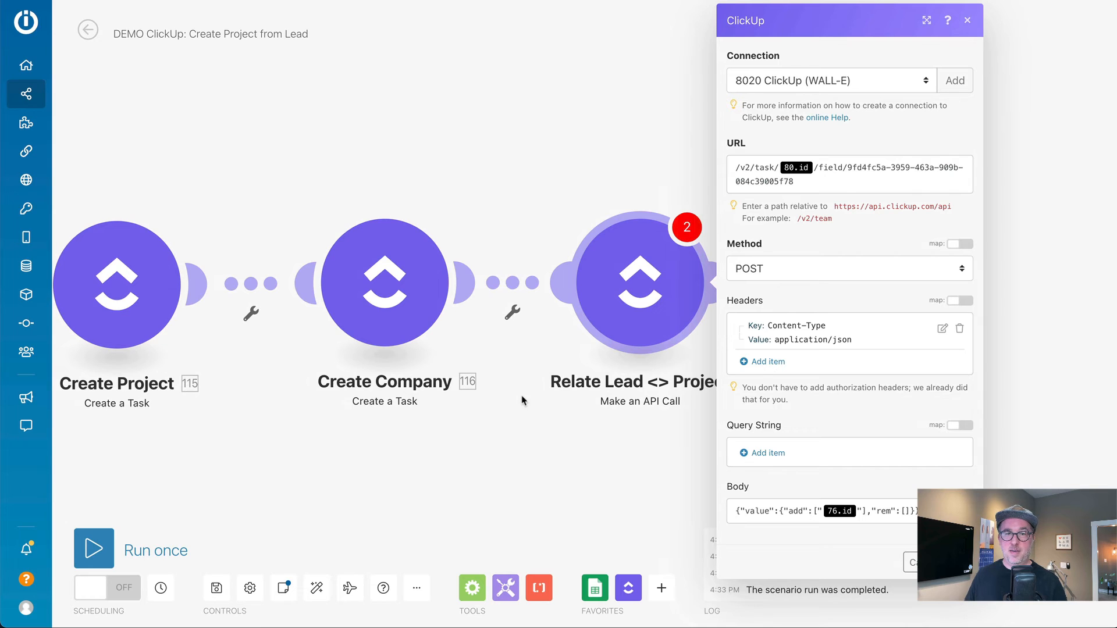
{"action": "left_click", "coordinate": [818, 166]}
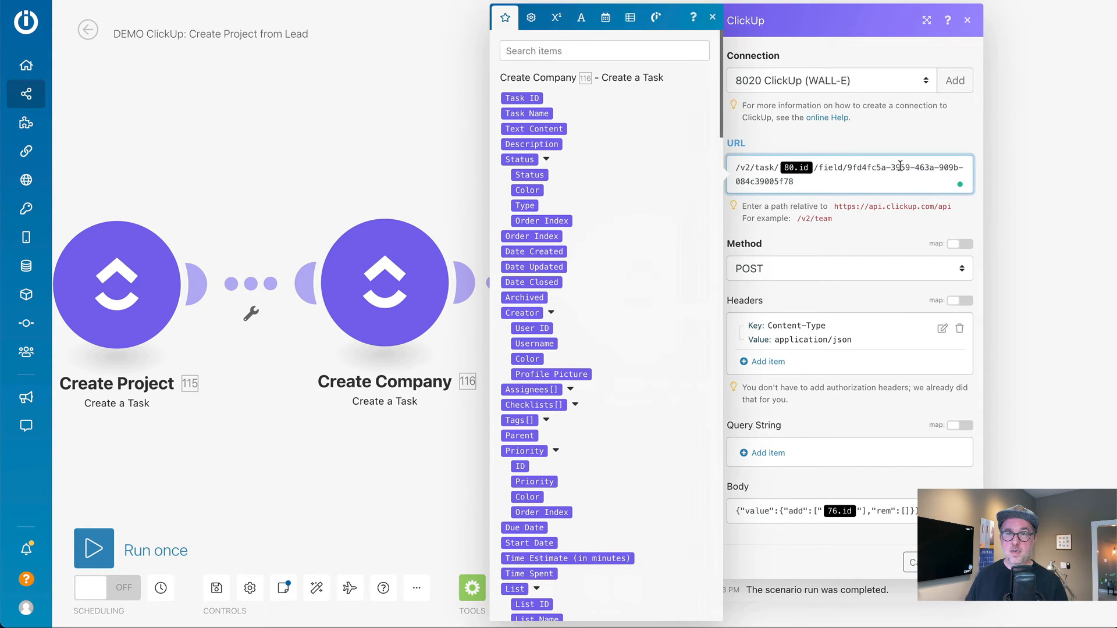
{"action": "key", "text": "BackSpace"}
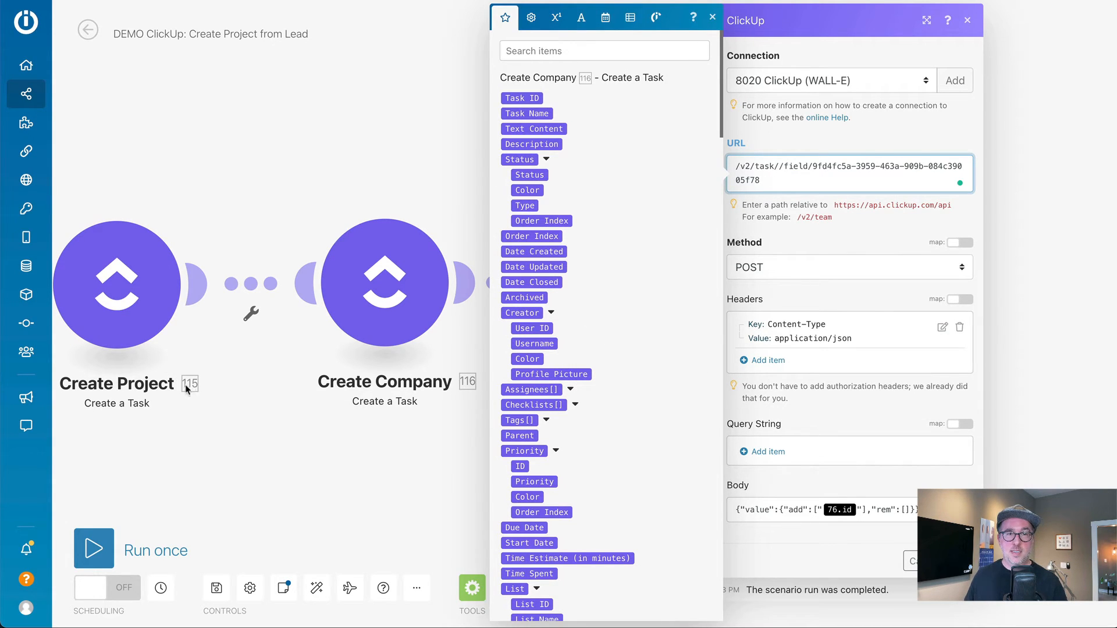
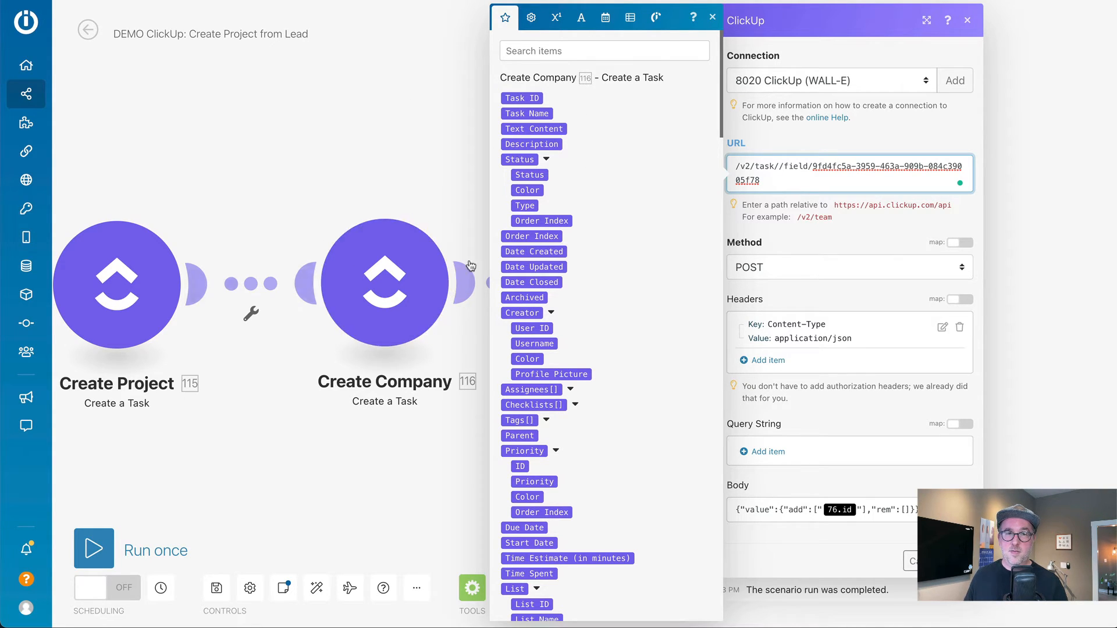
Step: Insert the Task ID from Create Project between /v2/task/ and /field in the API call's URL
{"action": "scroll", "coordinate": [611, 242], "scroll_direction": "down", "scroll_amount": 3}
{"action": "scroll", "coordinate": [611, 242], "scroll_direction": "down", "scroll_amount": 15}
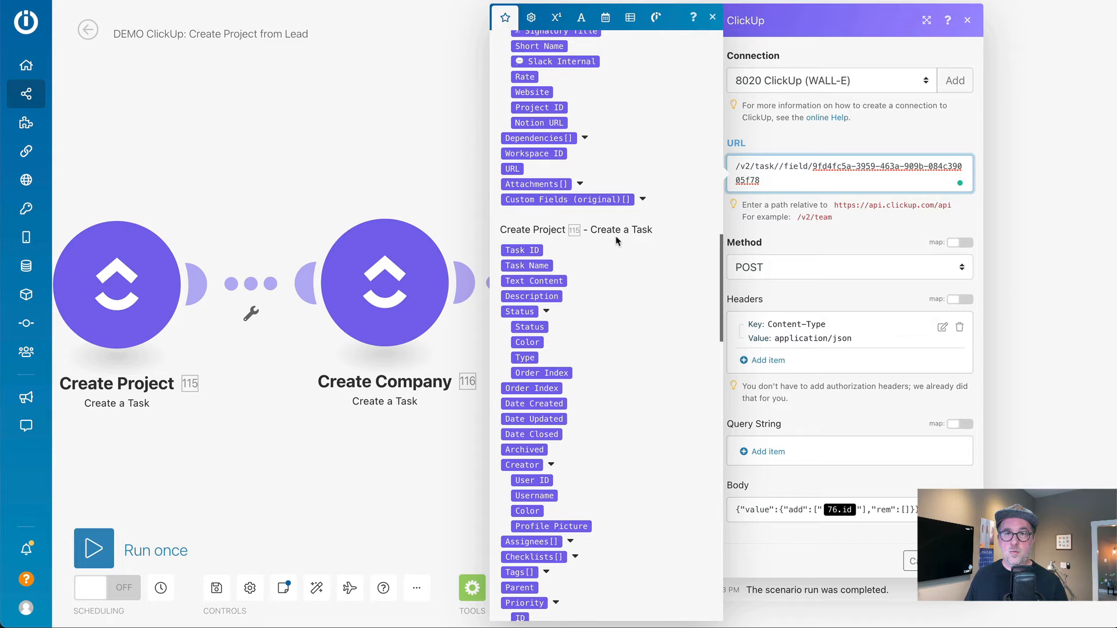
{"action": "scroll", "coordinate": [597, 119], "scroll_direction": "up", "scroll_amount": 15}
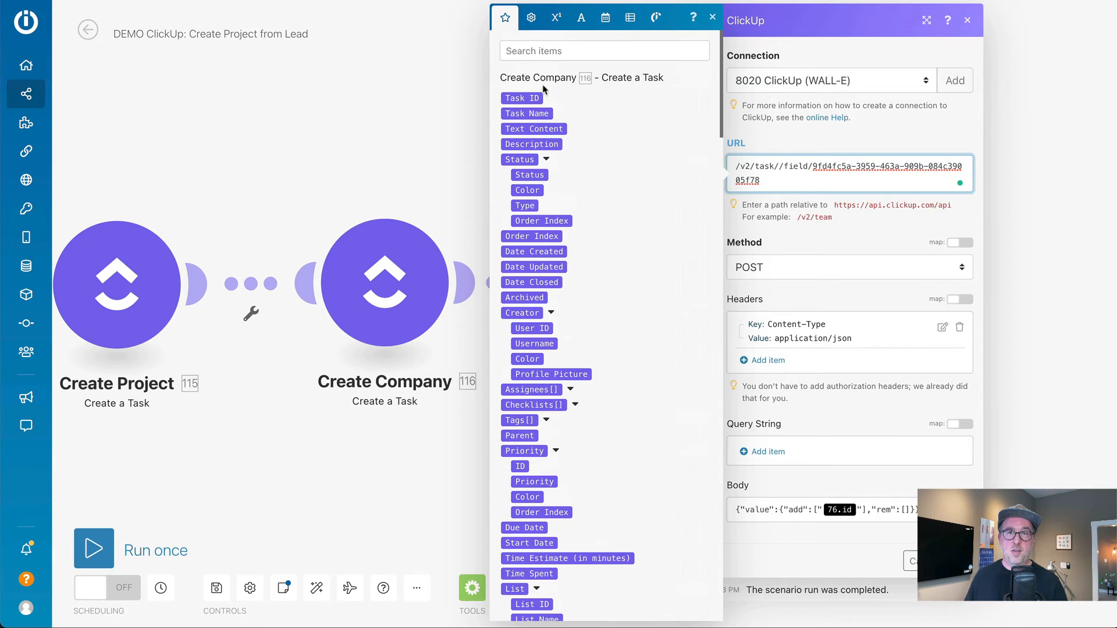
{"action": "left_click", "coordinate": [522, 51]}
{"action": "type", "text": "id"}
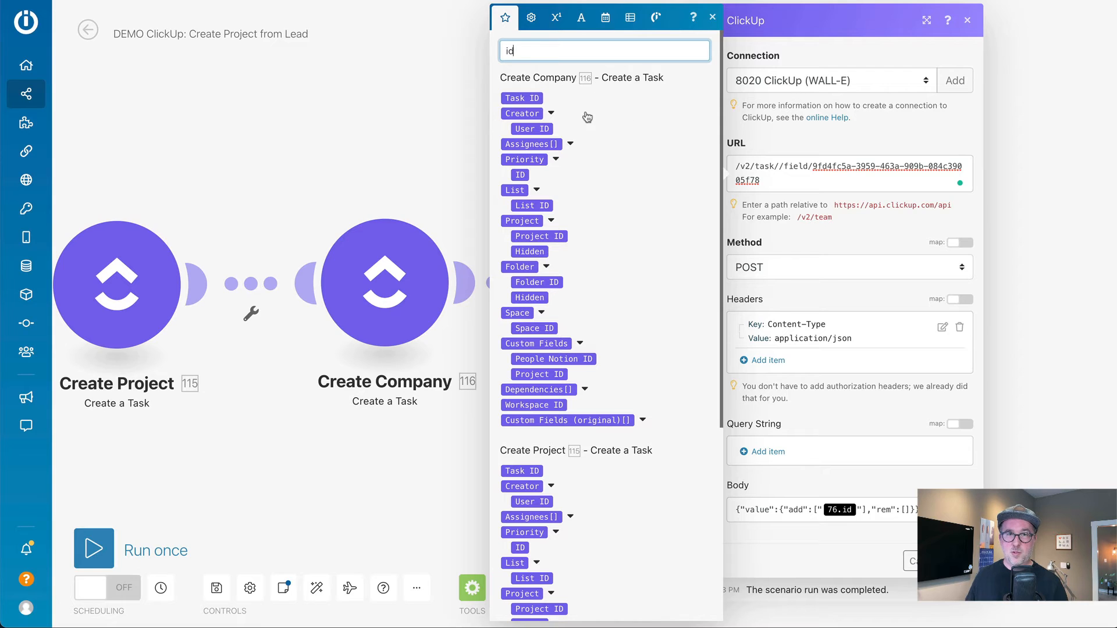
{"action": "key", "text": "BackSpace"}
{"action": "key", "text": "BackSpace"}
{"action": "type", "text": "tasks"}
{"action": "key", "text": "BackSpace"}
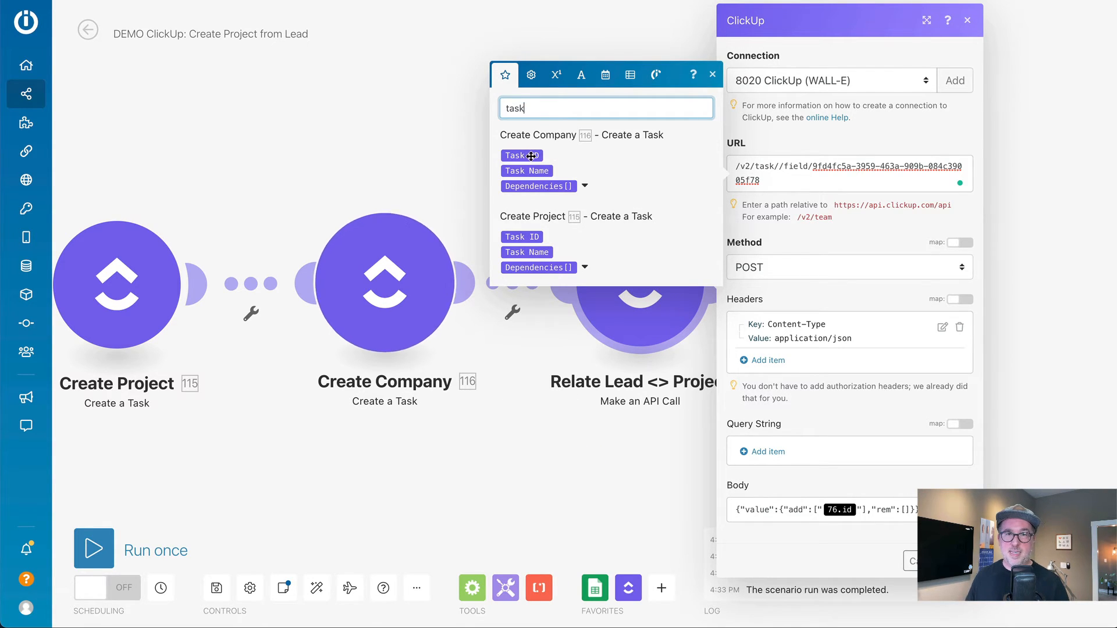
{"action": "left_click_drag", "start_coordinate": [528, 236], "coordinate": [780, 169]}
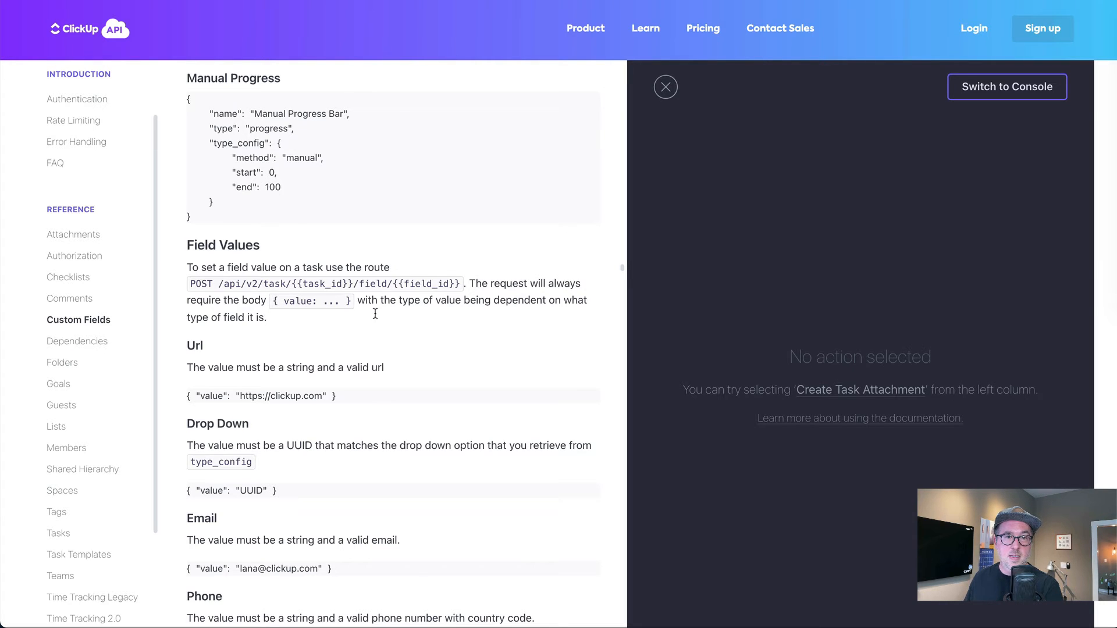
Step: Examine the ClickUp API documentation on Custom Fields for the field value route and the body format for Tasks fields
{"action": "scroll", "coordinate": [545, 365], "scroll_direction": "down", "scroll_amount": 12}
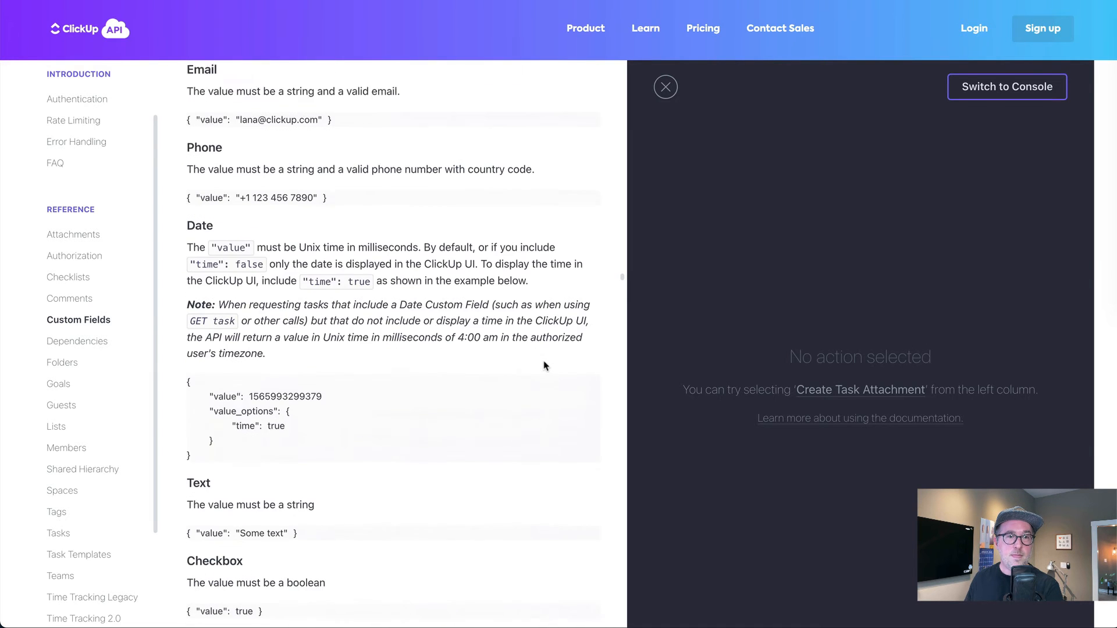
{"action": "scroll", "coordinate": [545, 365], "scroll_direction": "down", "scroll_amount": 5}
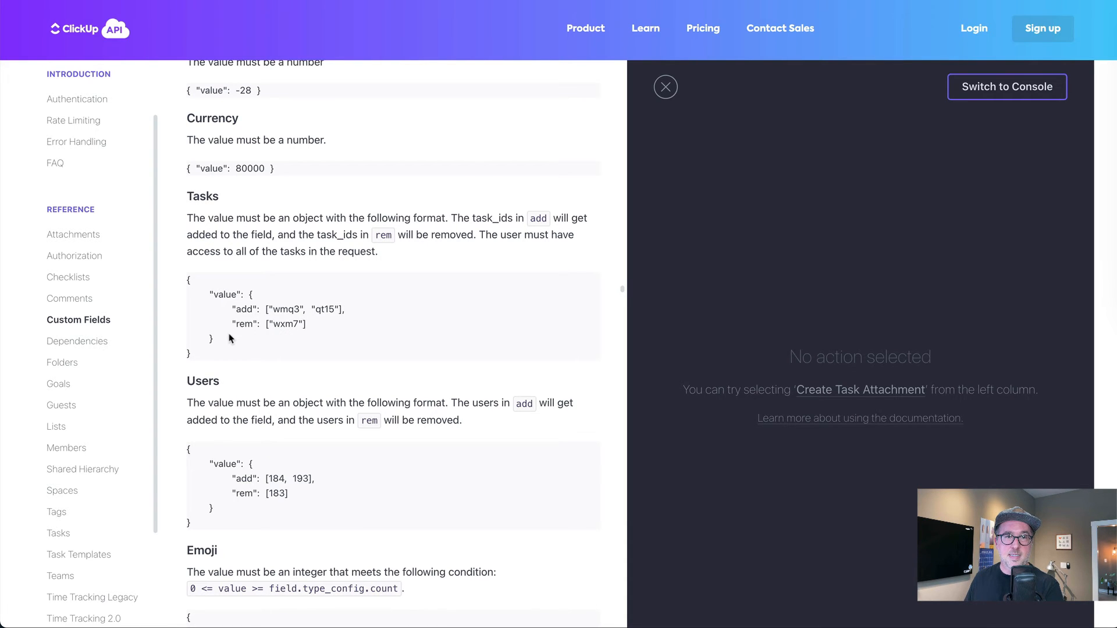
{"action": "scroll", "coordinate": [229, 338], "scroll_direction": "up", "scroll_amount": 15}
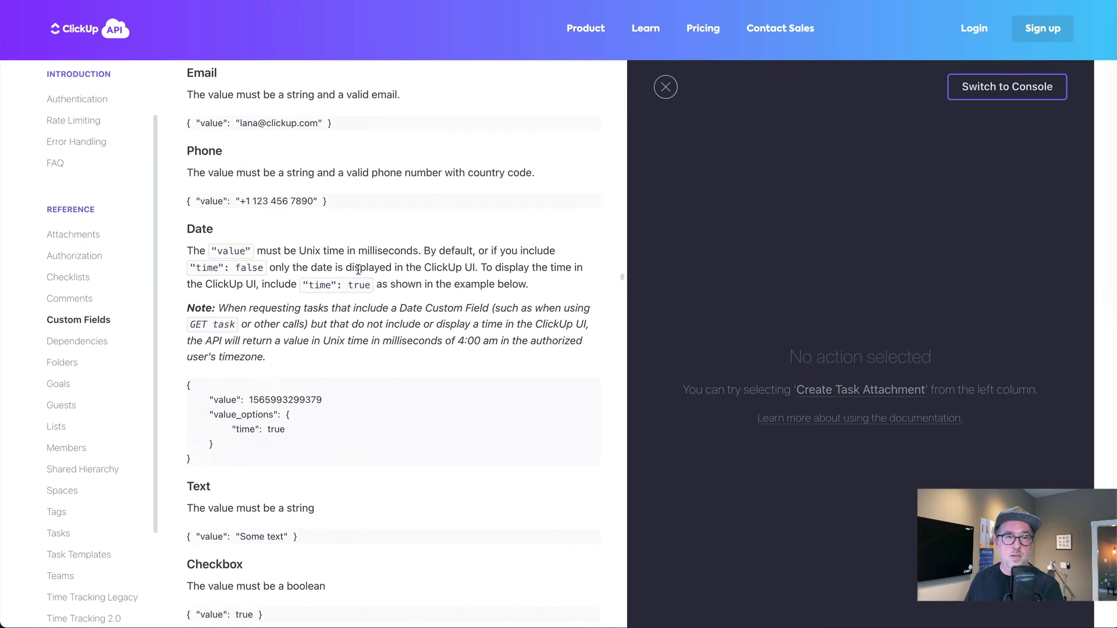
{"action": "scroll", "coordinate": [356, 267], "scroll_direction": "up", "scroll_amount": 8}
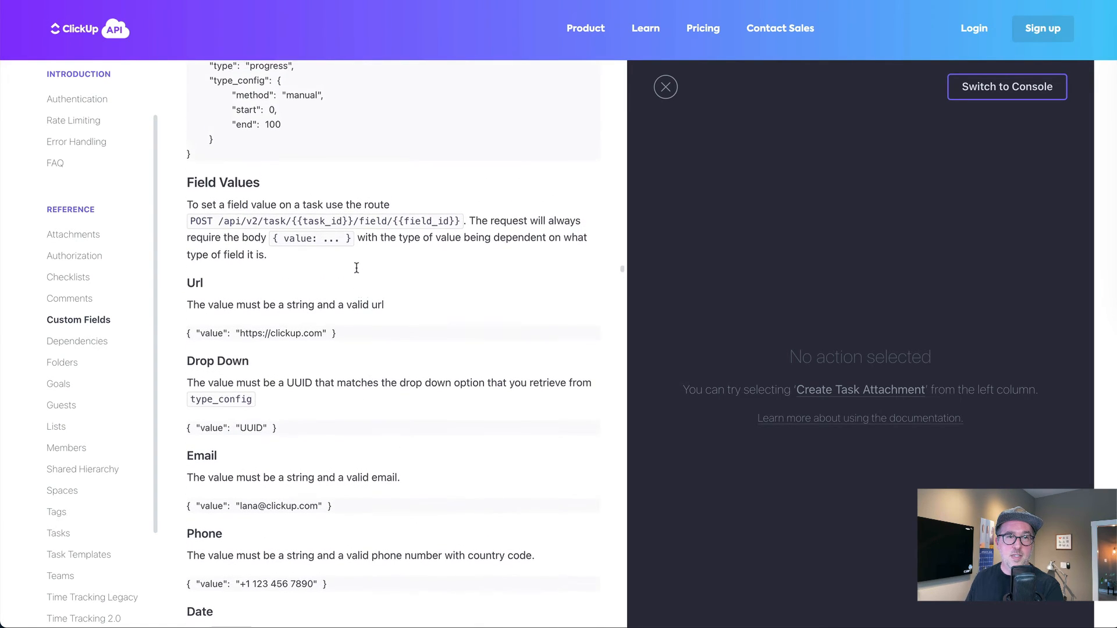
{"action": "left_click_drag", "start_coordinate": [219, 225], "coordinate": [463, 227]}
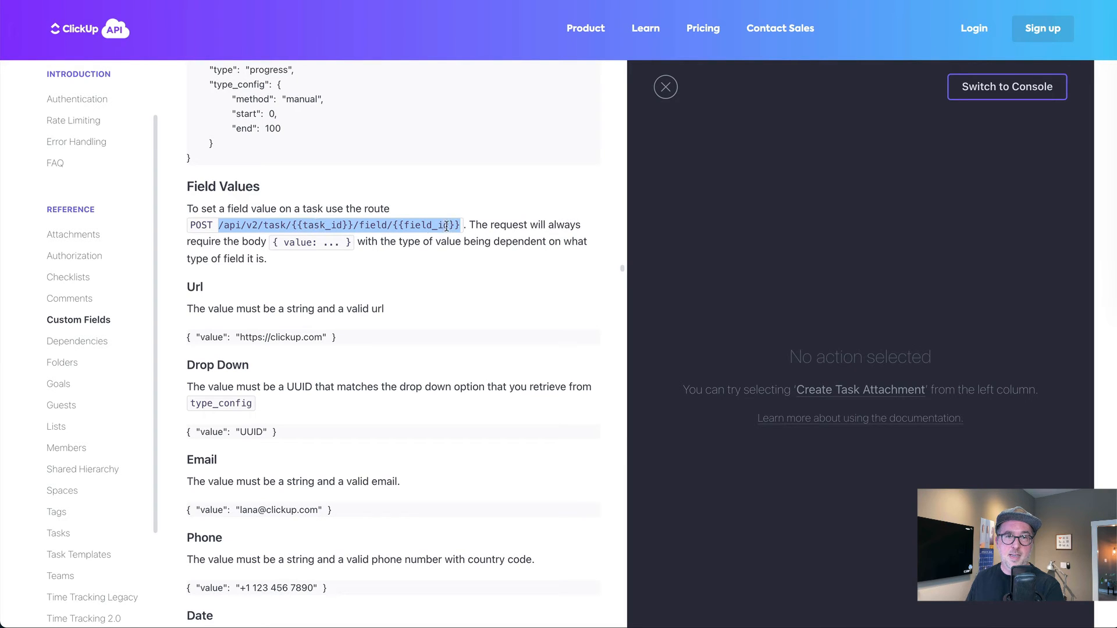
{"action": "scroll", "coordinate": [444, 301], "scroll_direction": "down", "scroll_amount": 9}
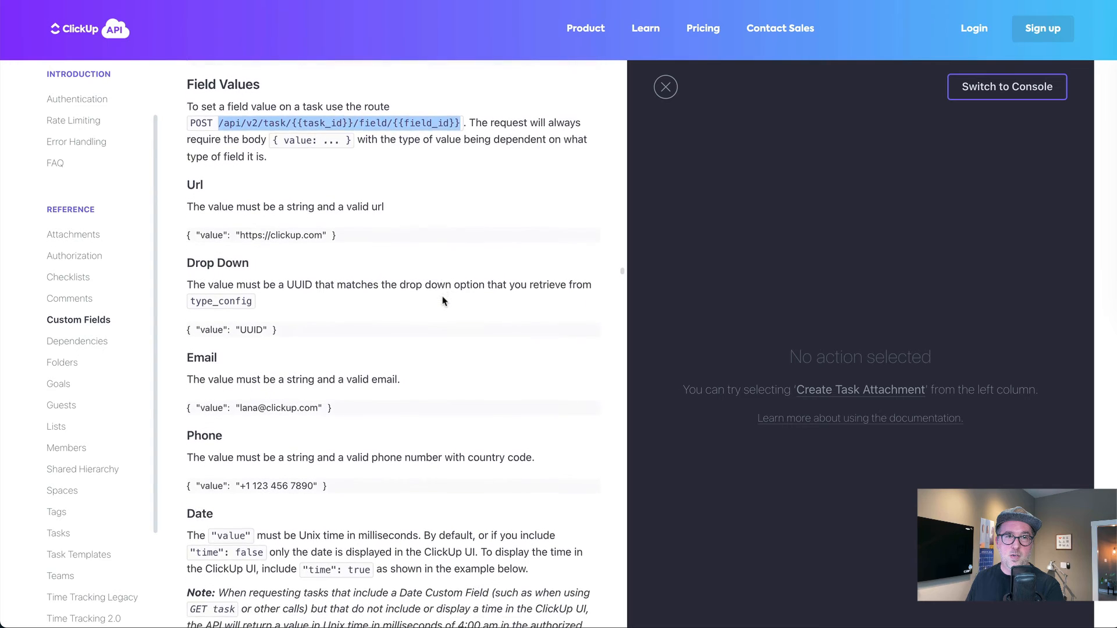
{"action": "scroll", "coordinate": [466, 399], "scroll_direction": "down", "scroll_amount": 8}
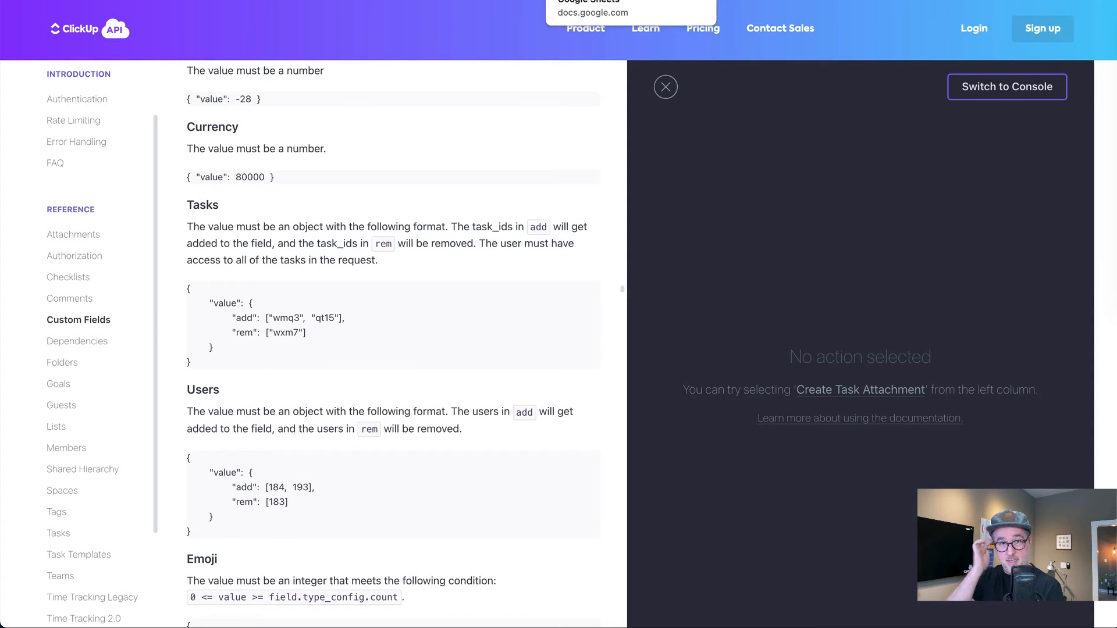
{"action": "scroll", "coordinate": [397, 254], "scroll_direction": "down", "scroll_amount": 1}
{"action": "scroll", "coordinate": [397, 254], "scroll_direction": "down", "scroll_amount": 10}
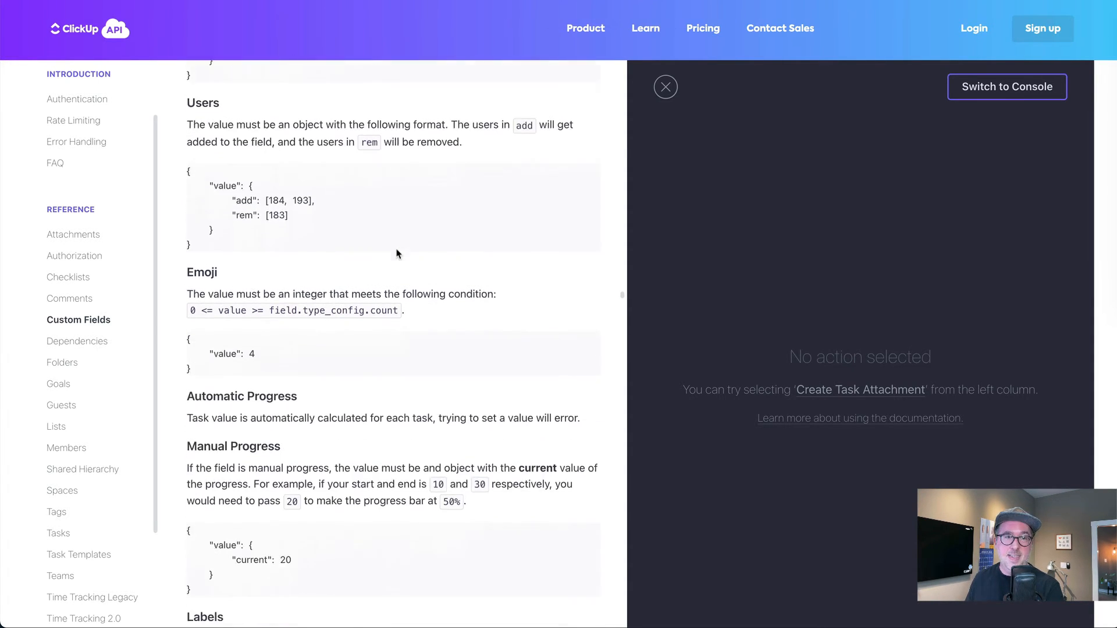
Step: Examine the documented body format for Tasks custom fields, particularly the value object and the task IDs under add
{"action": "scroll", "coordinate": [397, 254], "scroll_direction": "up", "scroll_amount": 10}
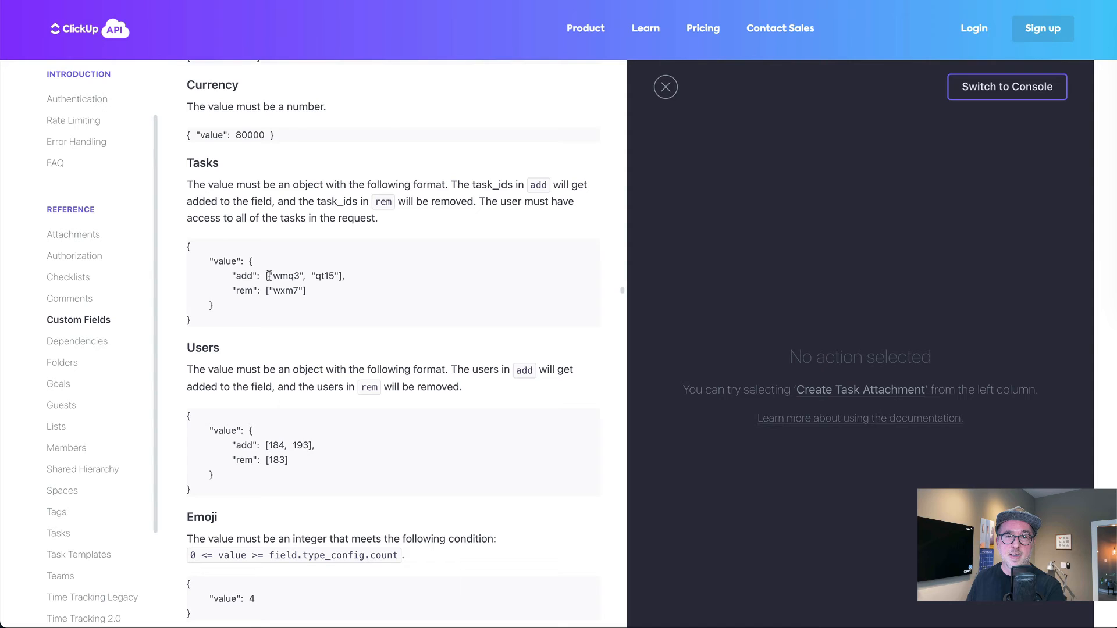
{"action": "left_click_drag", "start_coordinate": [269, 276], "coordinate": [307, 276]}
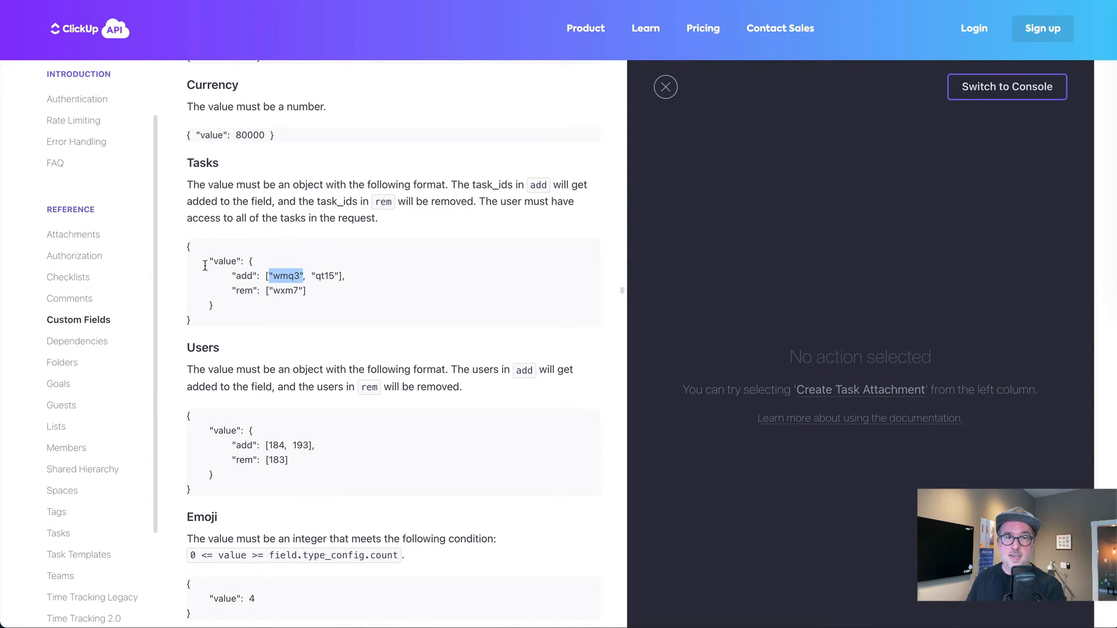
{"action": "left_click_drag", "start_coordinate": [209, 262], "coordinate": [283, 263]}
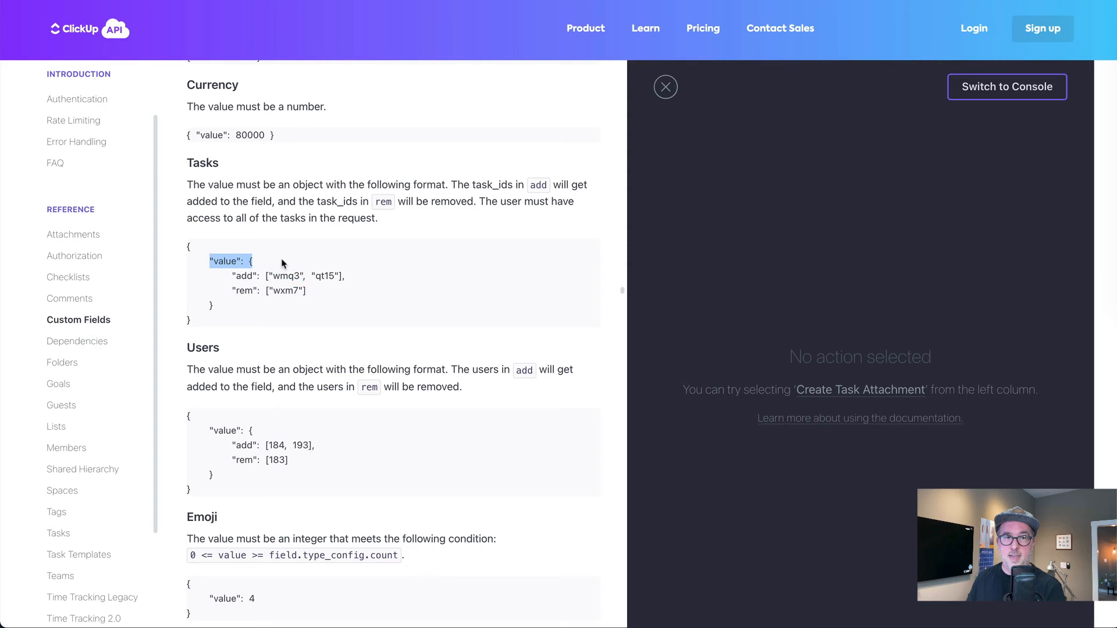
{"action": "left_click", "coordinate": [248, 265]}
{"action": "double_click", "coordinate": [241, 278]}
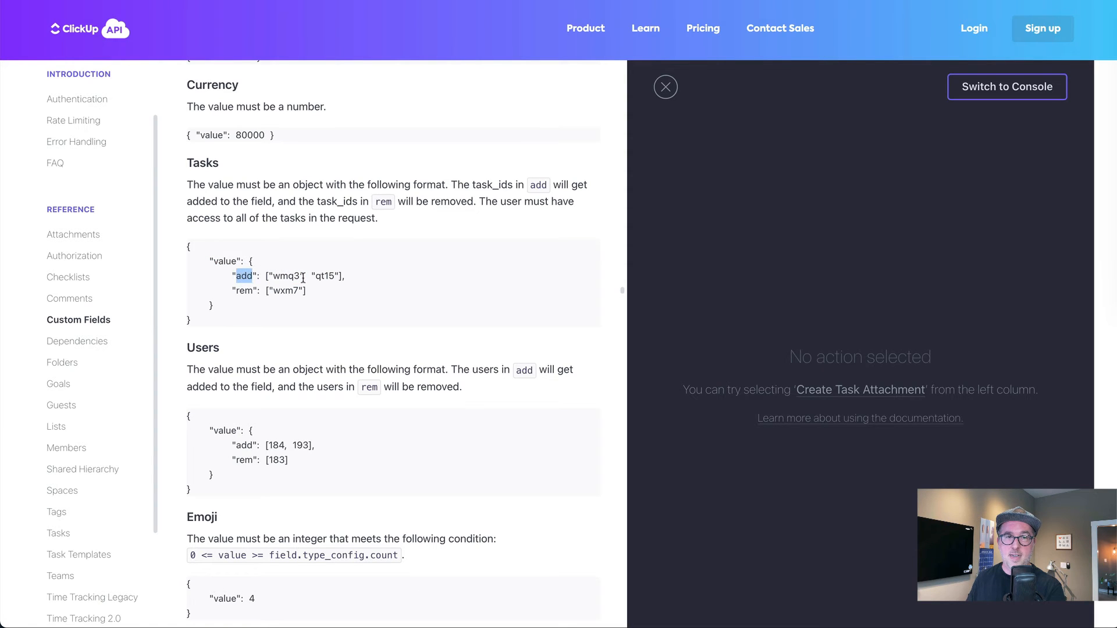
{"action": "double_click", "coordinate": [287, 277]}
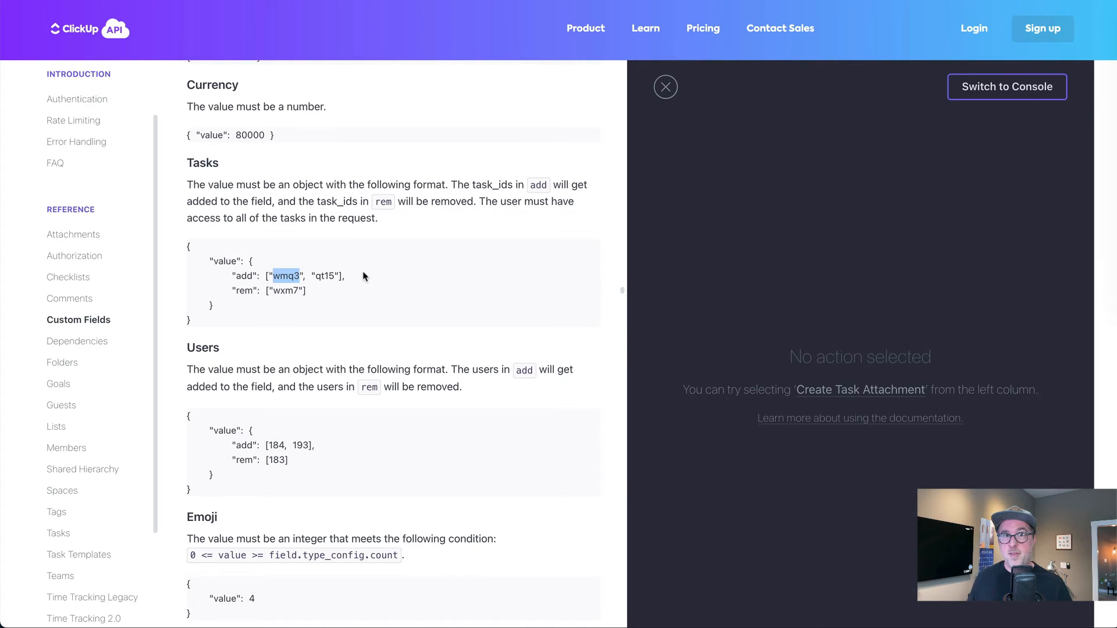
{"action": "left_click", "coordinate": [439, 277]}
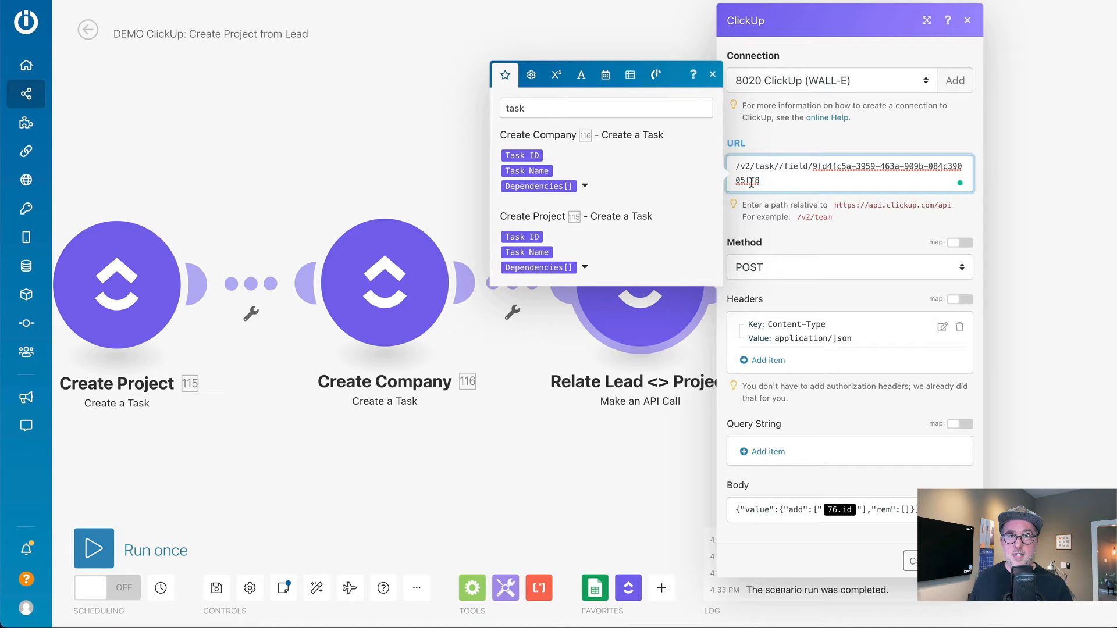
Step: Insert Create Project's Task ID into the API call's URL and replace the field ID with 7e8089cc-6b51-497c-8bd4-12ec0c96d810 from ClickUp's network request
{"action": "left_click", "coordinate": [524, 236]}
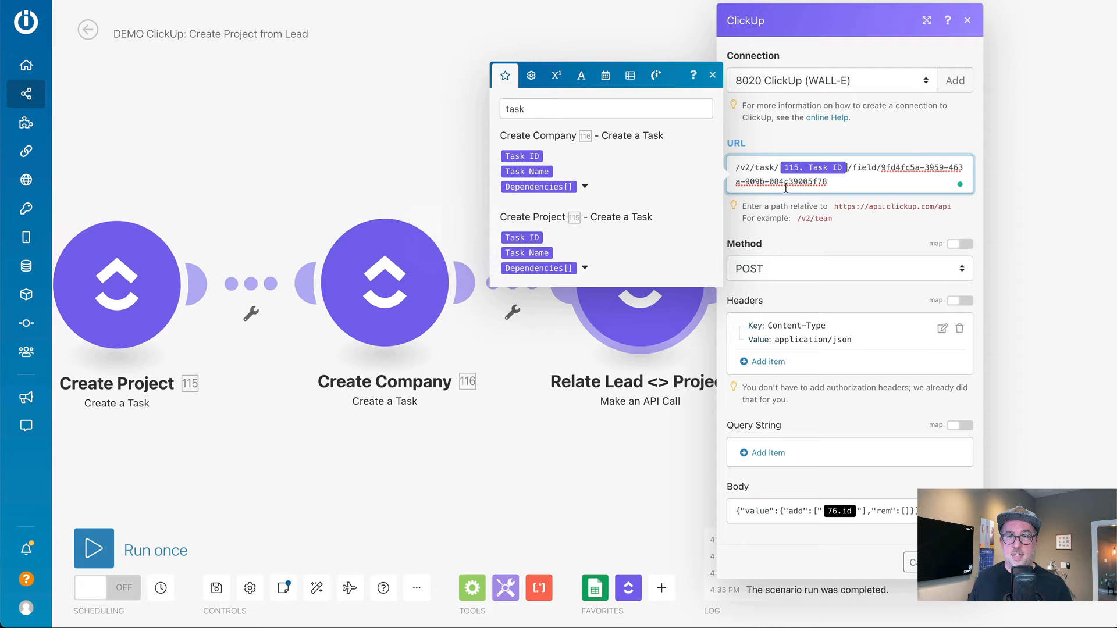
{"action": "left_click_drag", "start_coordinate": [879, 168], "coordinate": [907, 204]}
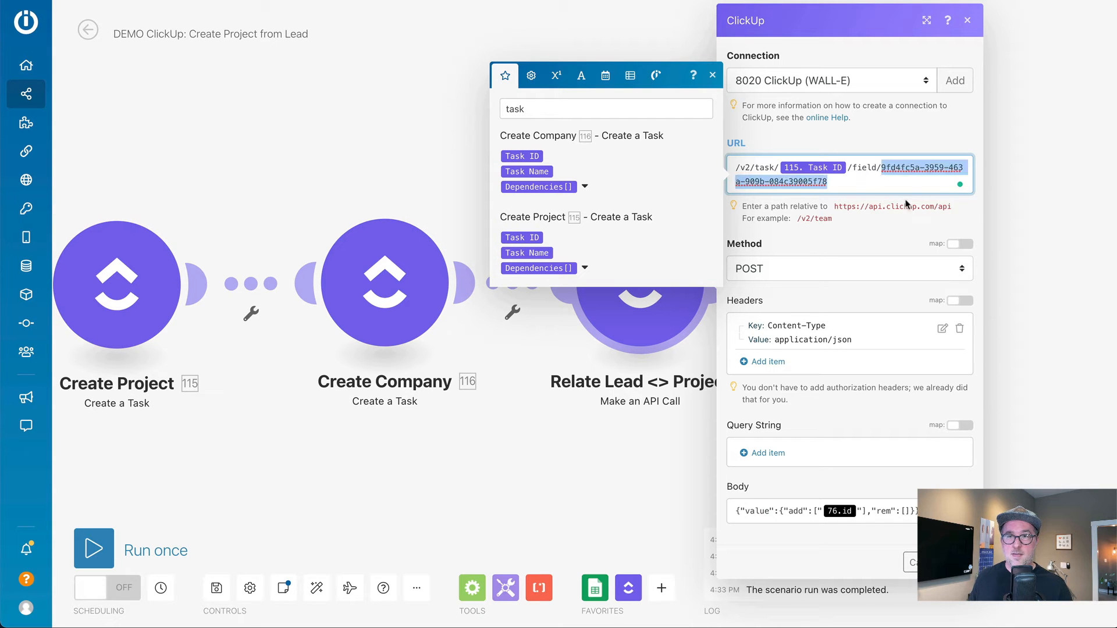
{"action": "key", "text": "BackSpace"}
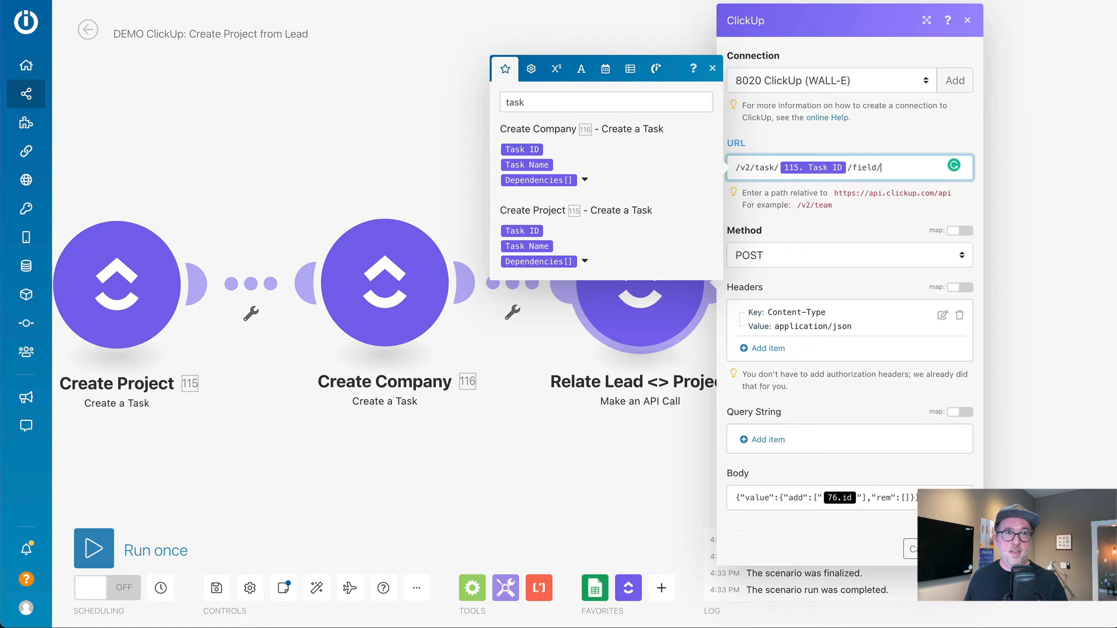
{"action": "left_click", "coordinate": [125, 0]}
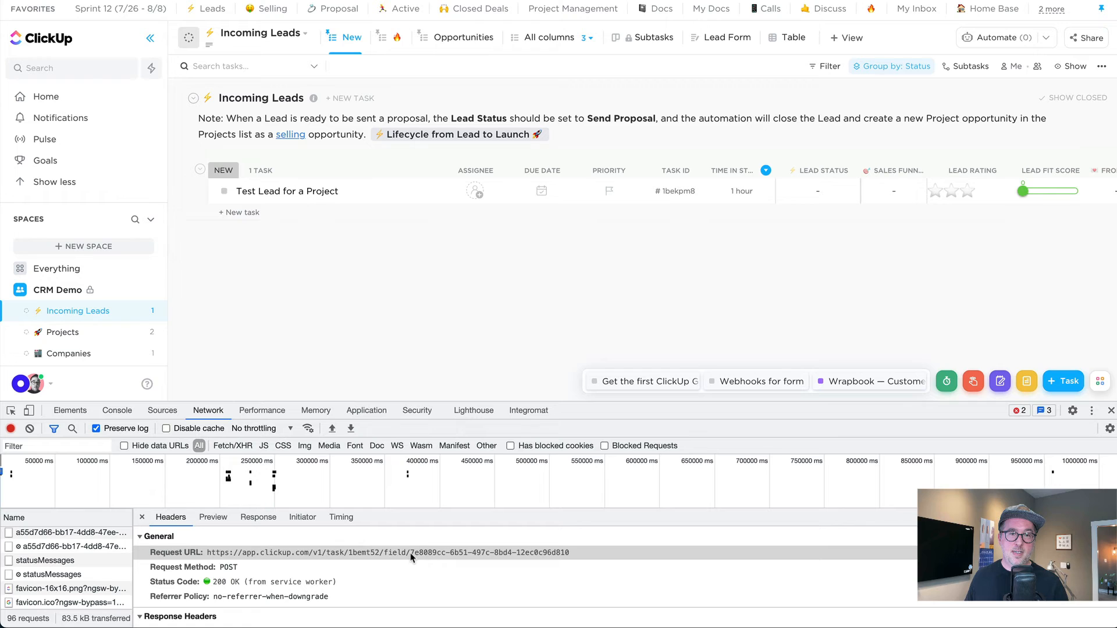
{"action": "left_click_drag", "start_coordinate": [411, 555], "coordinate": [618, 559]}
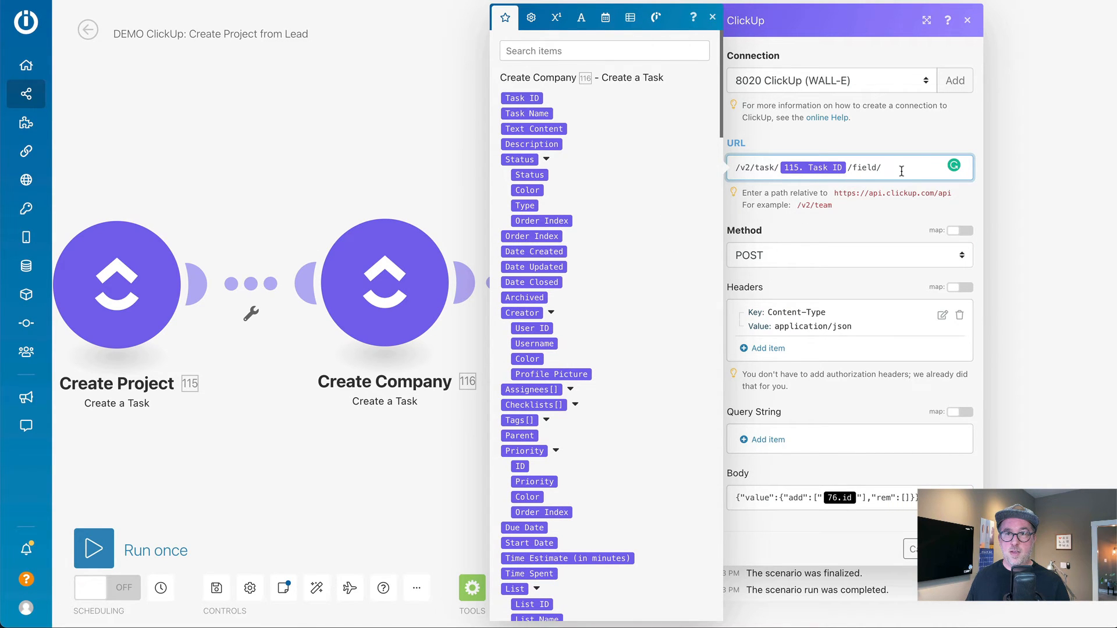
{"action": "type", "text": "7e5089cc-6b51-497c-8bd4-12ec0c96d810"}
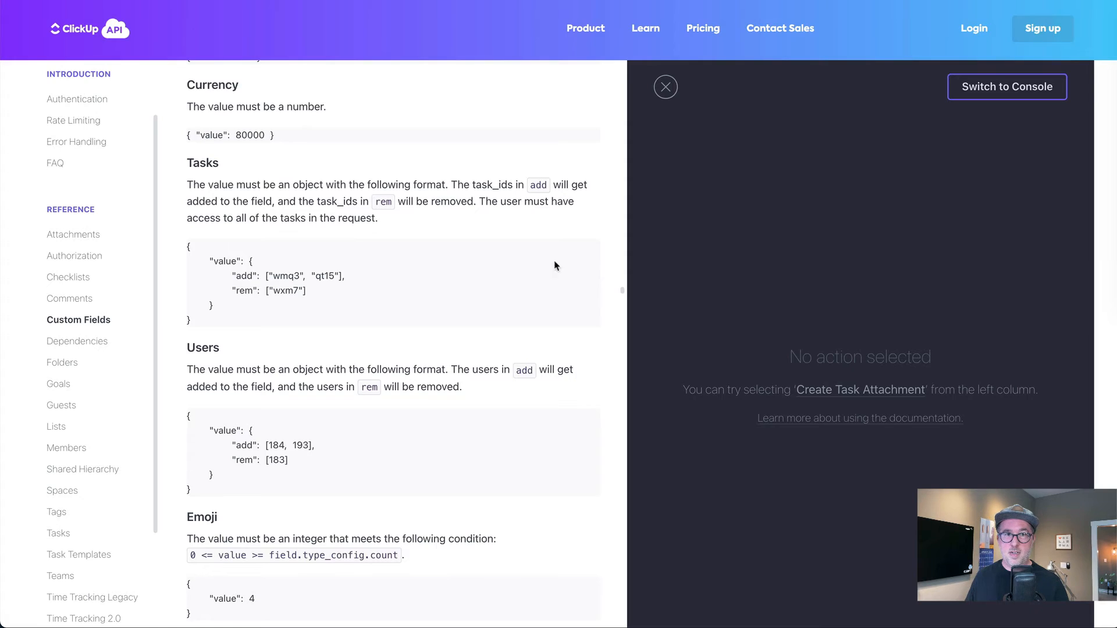
{"action": "scroll", "coordinate": [393, 282], "scroll_direction": "up", "scroll_amount": 10}
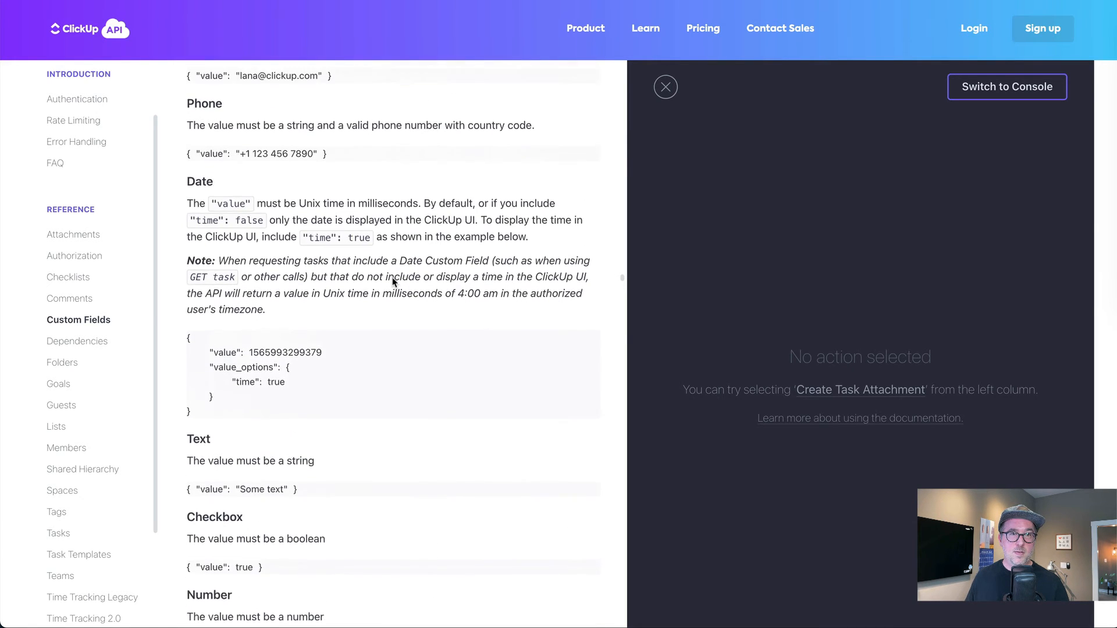
{"action": "scroll", "coordinate": [393, 282], "scroll_direction": "up", "scroll_amount": 8}
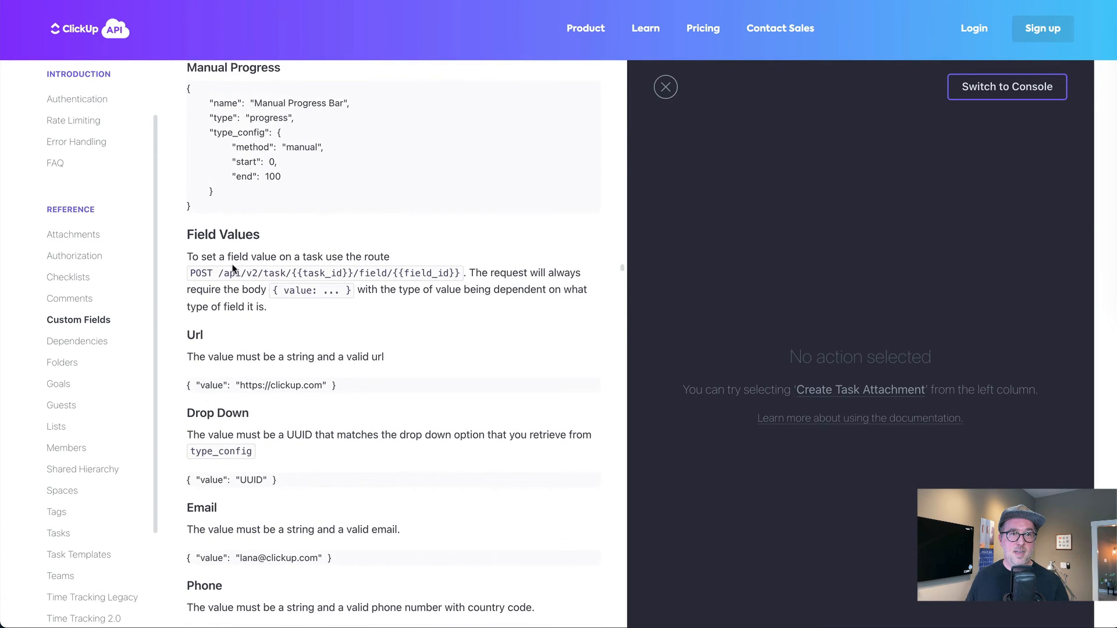
{"action": "left_click_drag", "start_coordinate": [219, 274], "coordinate": [240, 274]}
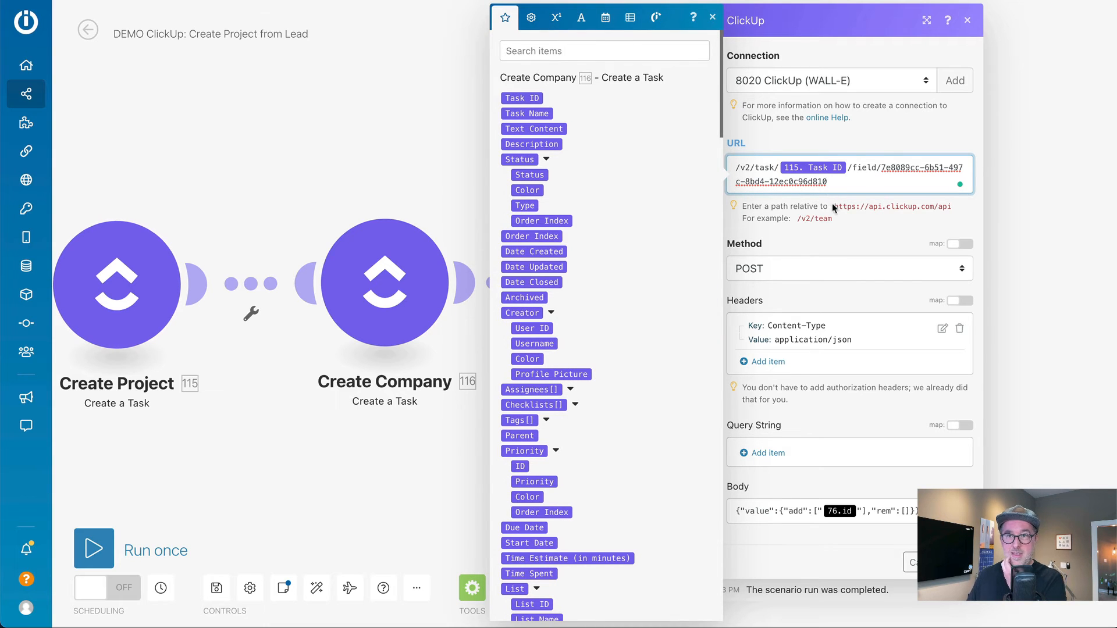
{"action": "left_click_drag", "start_coordinate": [833, 206], "coordinate": [961, 211]}
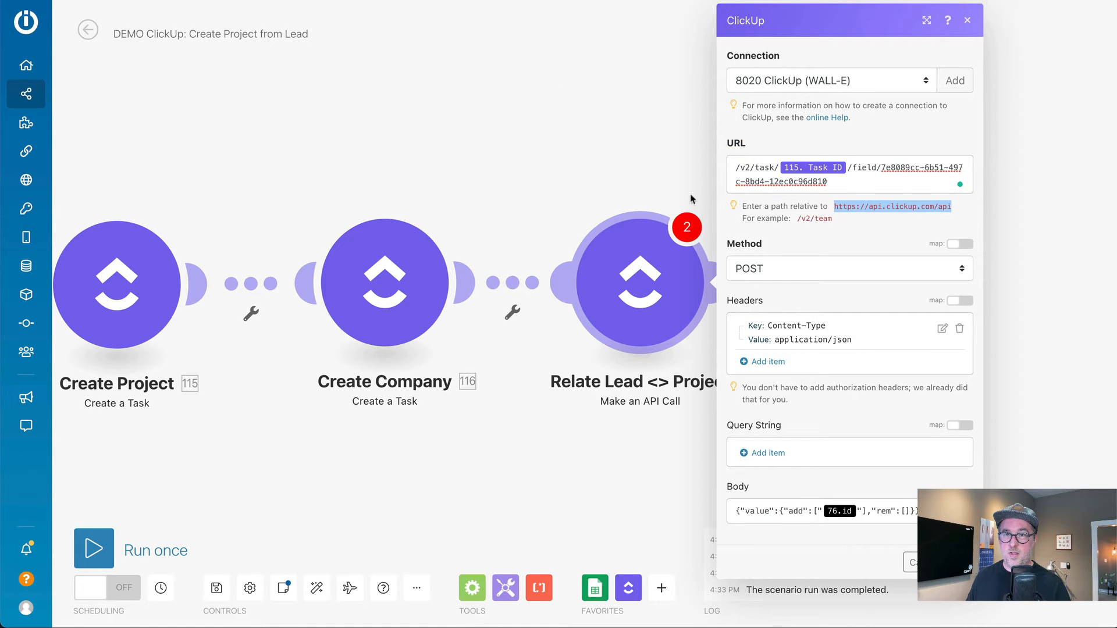
{"action": "left_click_drag", "start_coordinate": [797, 218], "coordinate": [857, 222]}
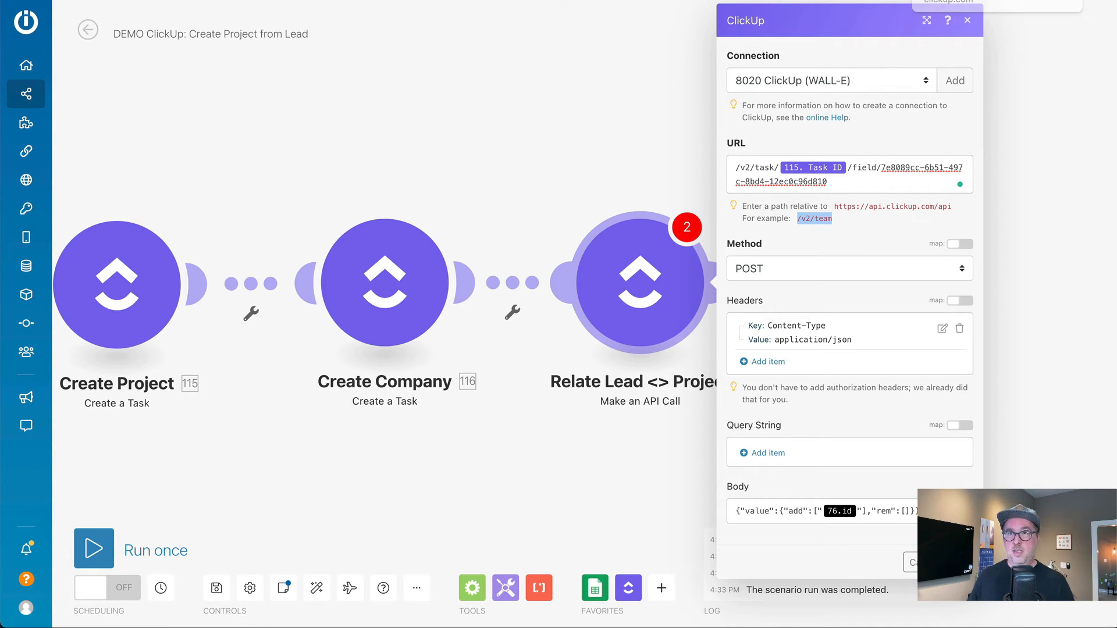
{"action": "left_click", "coordinate": [954, 0]}
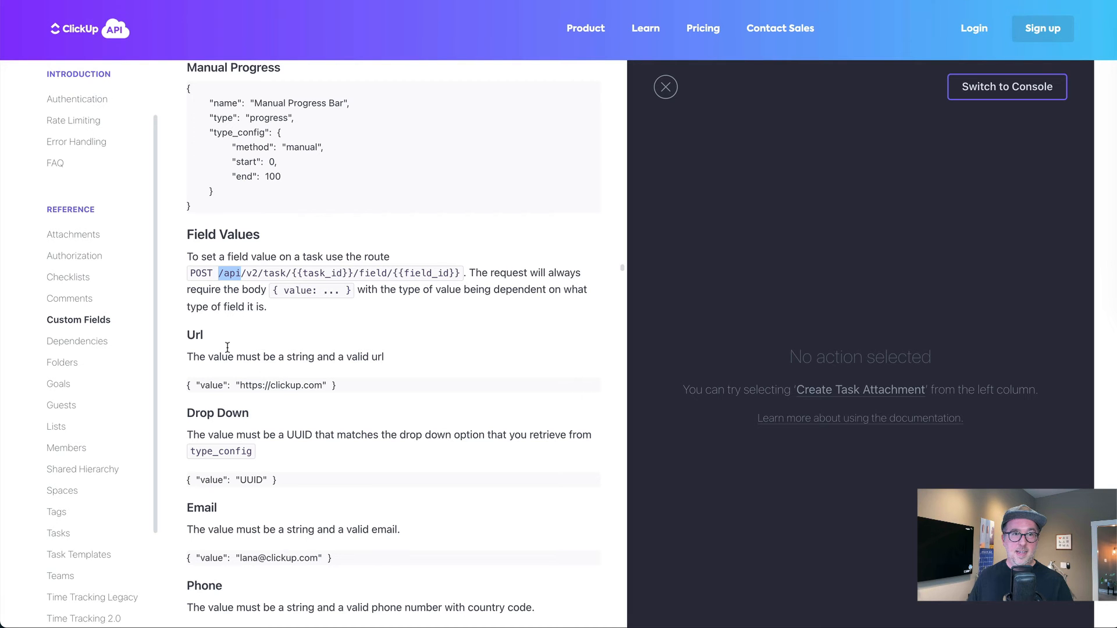
Step: Examine the Track time endpoint in the API documentation and compare its path from v2 onward with the module's relative URL
{"action": "scroll", "coordinate": [240, 214], "scroll_direction": "up", "scroll_amount": 2}
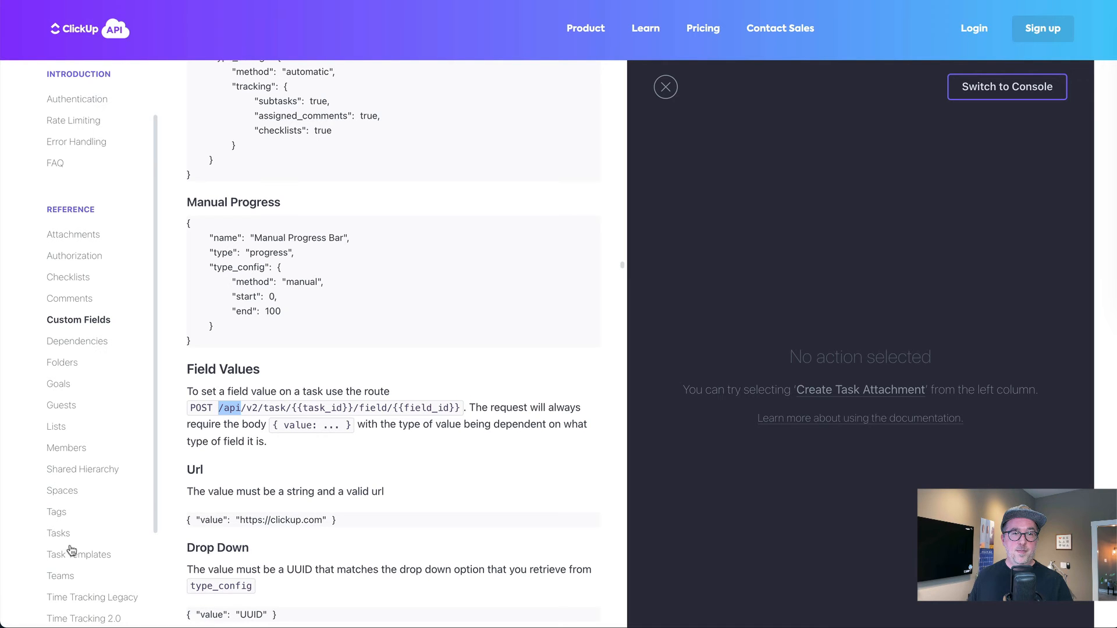
{"action": "scroll", "coordinate": [67, 547], "scroll_direction": "down", "scroll_amount": 3}
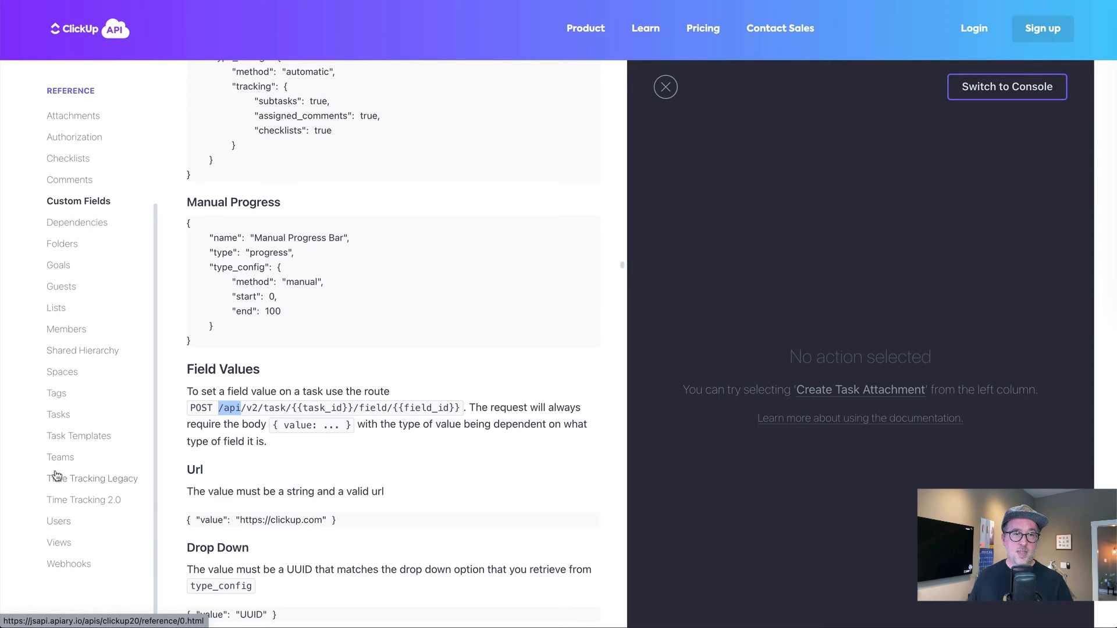
{"action": "left_click", "coordinate": [61, 458]}
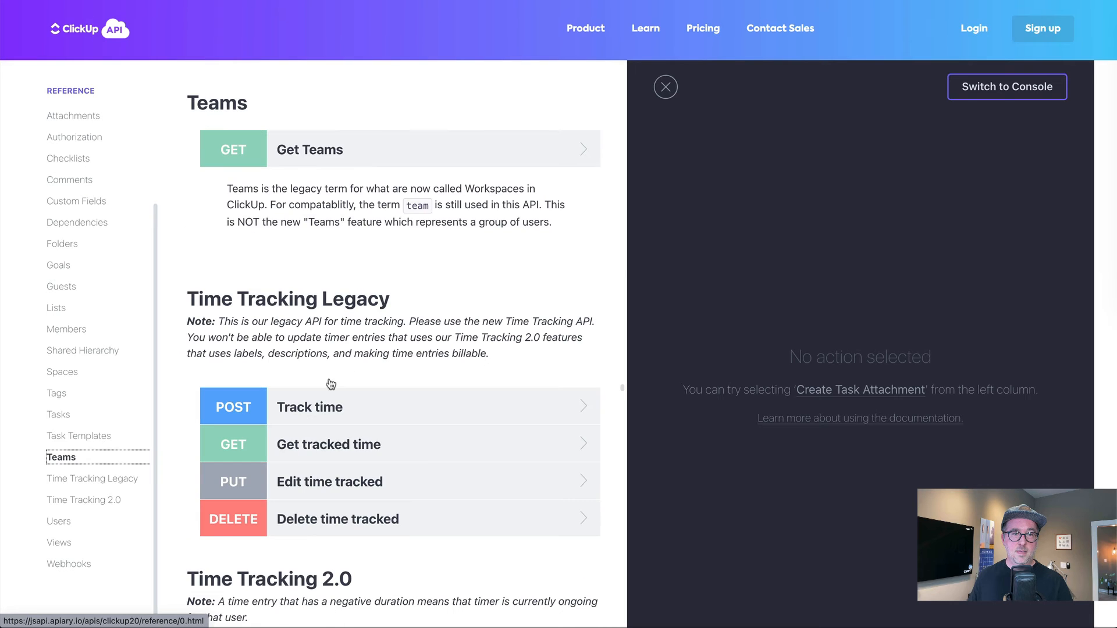
{"action": "left_click", "coordinate": [309, 409]}
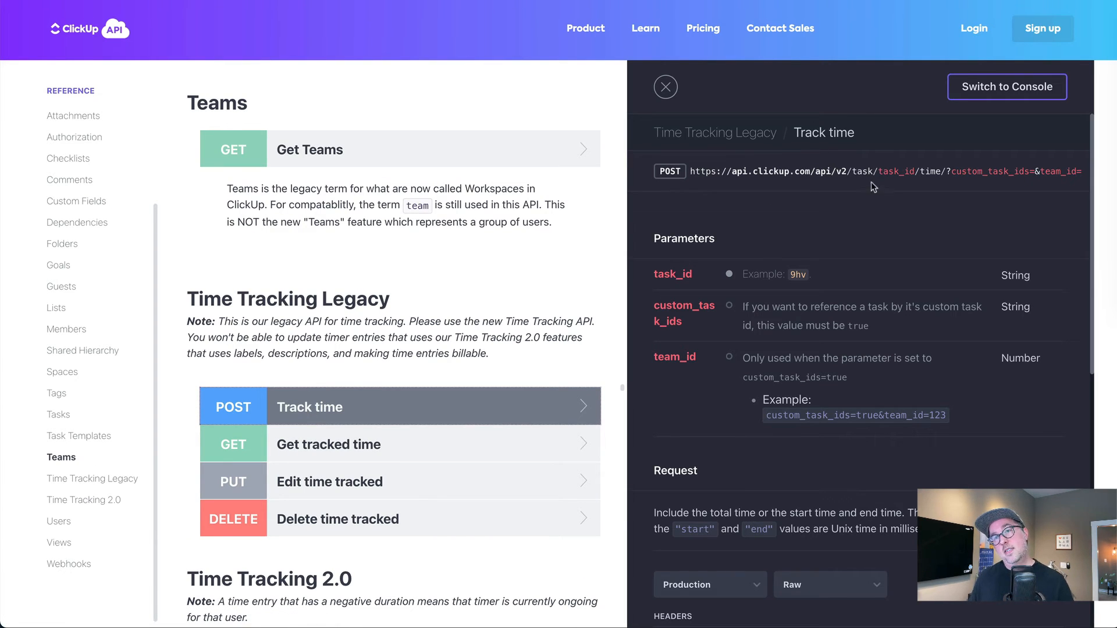
{"action": "left_click_drag", "start_coordinate": [834, 172], "coordinate": [1046, 168]}
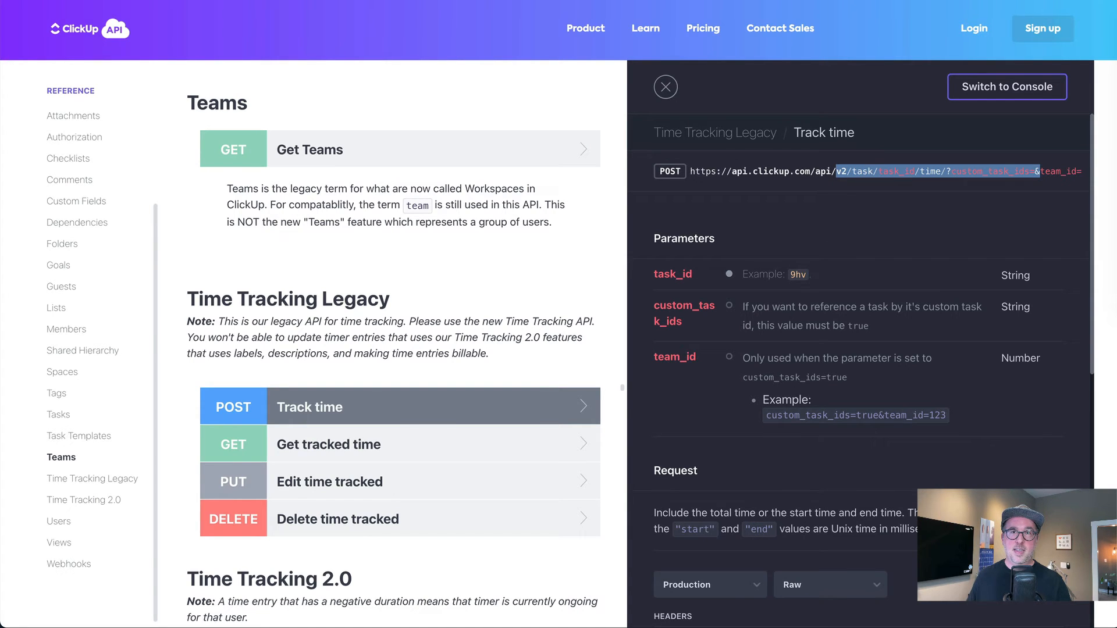
{"action": "key", "text": "ctrl+Tab"}
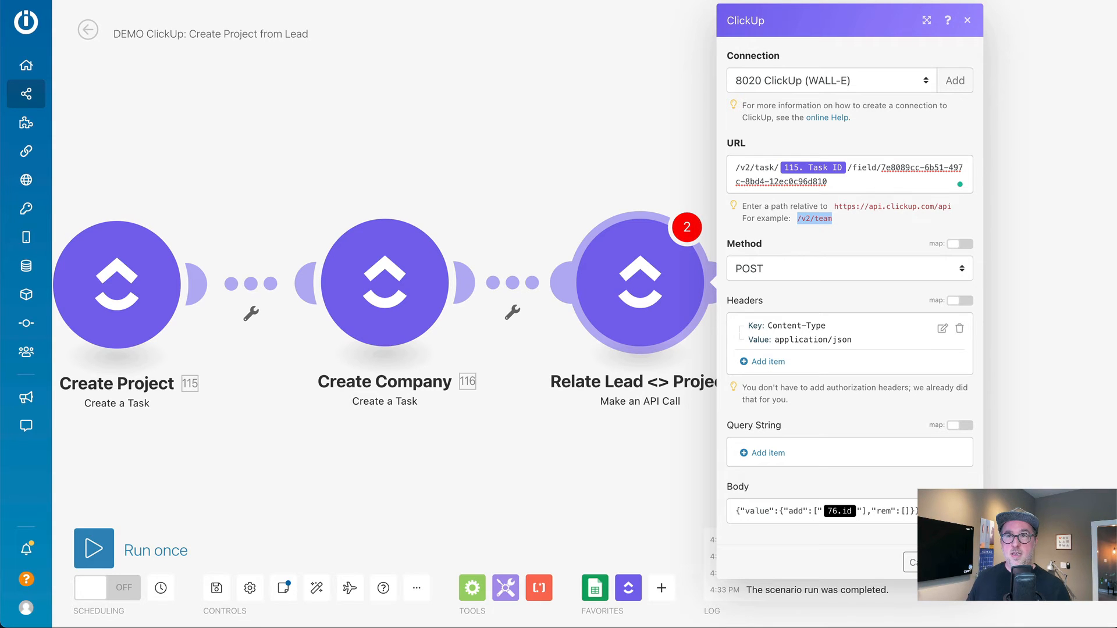
{"action": "key", "text": "ctrl+Tab"}
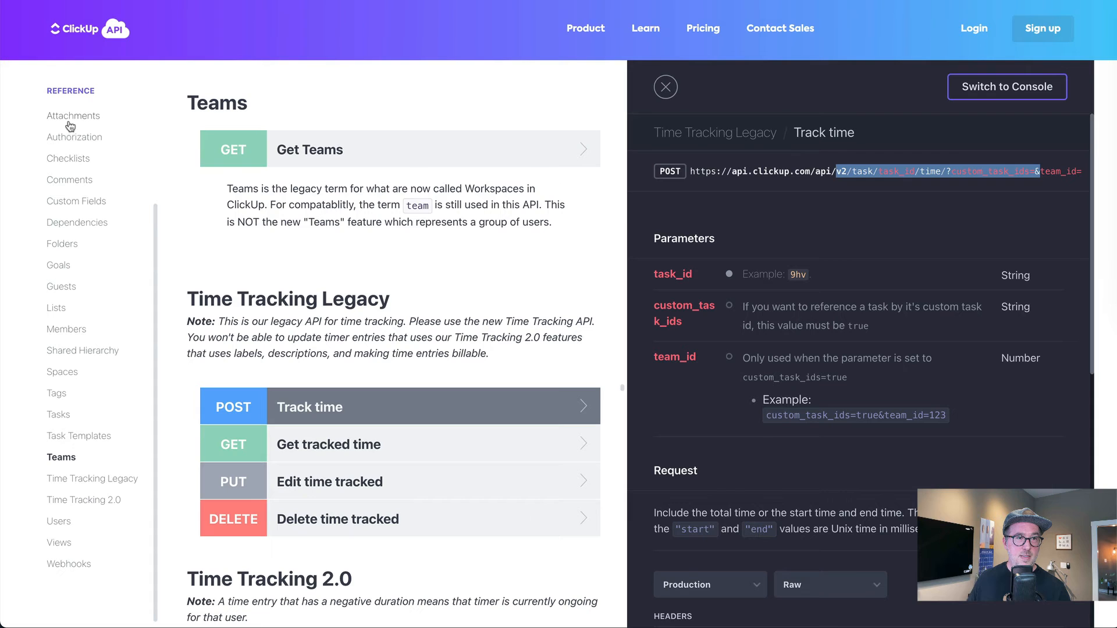
Step: Look through the Custom Fields documentation for its endpoints and open Get Accessible Custom Fields
{"action": "left_click", "coordinate": [69, 202]}
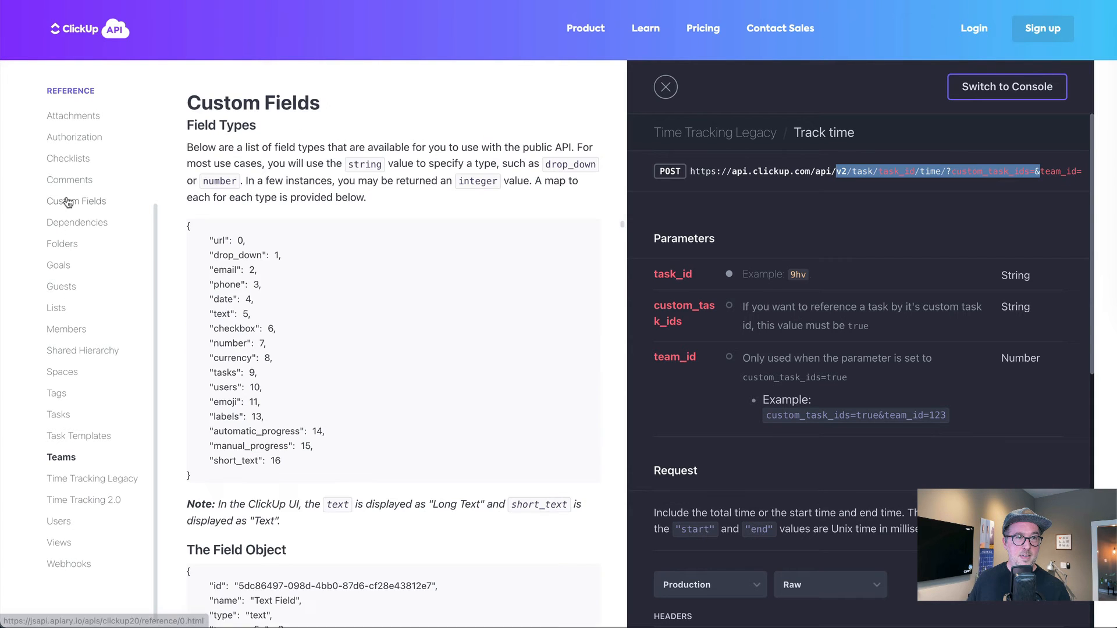
{"action": "scroll", "coordinate": [353, 343], "scroll_direction": "down", "scroll_amount": 8}
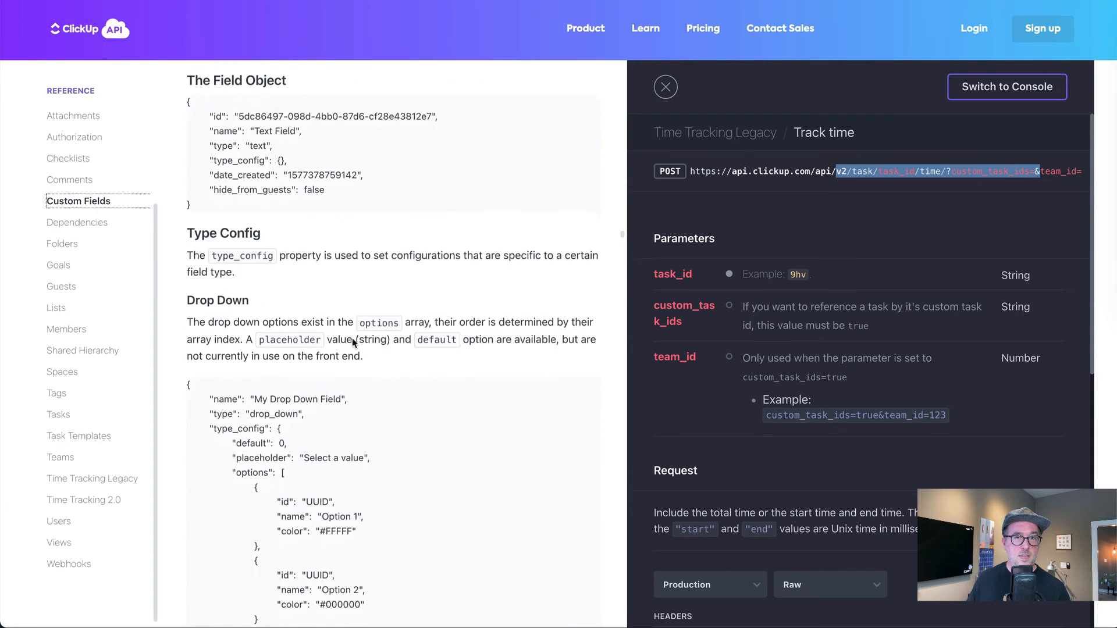
{"action": "scroll", "coordinate": [353, 344], "scroll_direction": "up", "scroll_amount": 8}
{"action": "scroll", "coordinate": [351, 320], "scroll_direction": "up", "scroll_amount": 2}
{"action": "scroll", "coordinate": [314, 175], "scroll_direction": "up", "scroll_amount": 5}
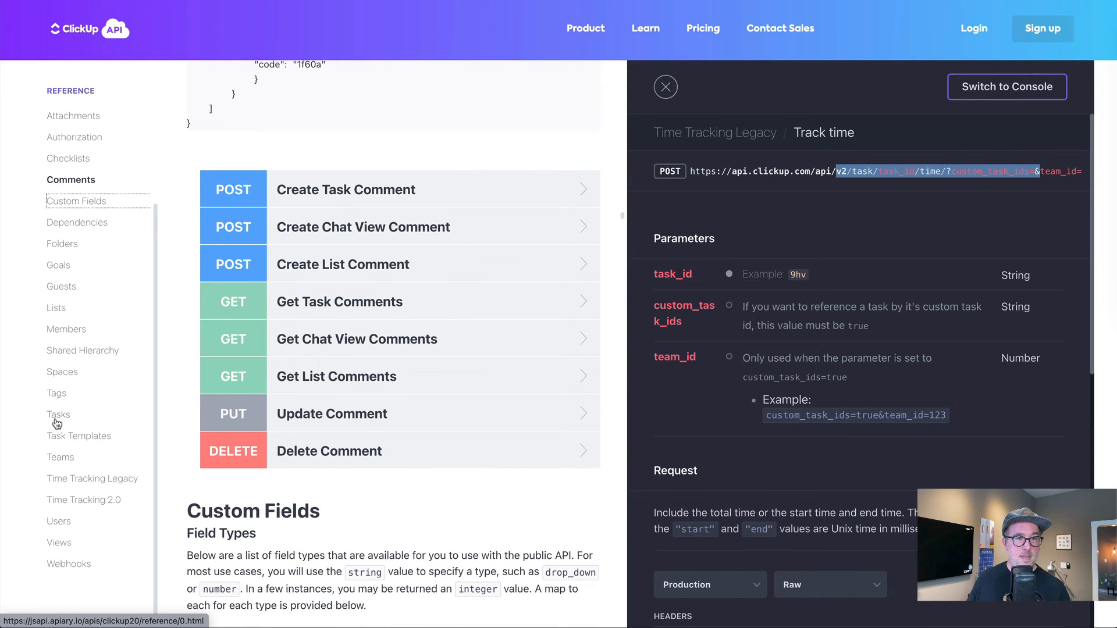
{"action": "scroll", "coordinate": [431, 460], "scroll_direction": "down", "scroll_amount": 15}
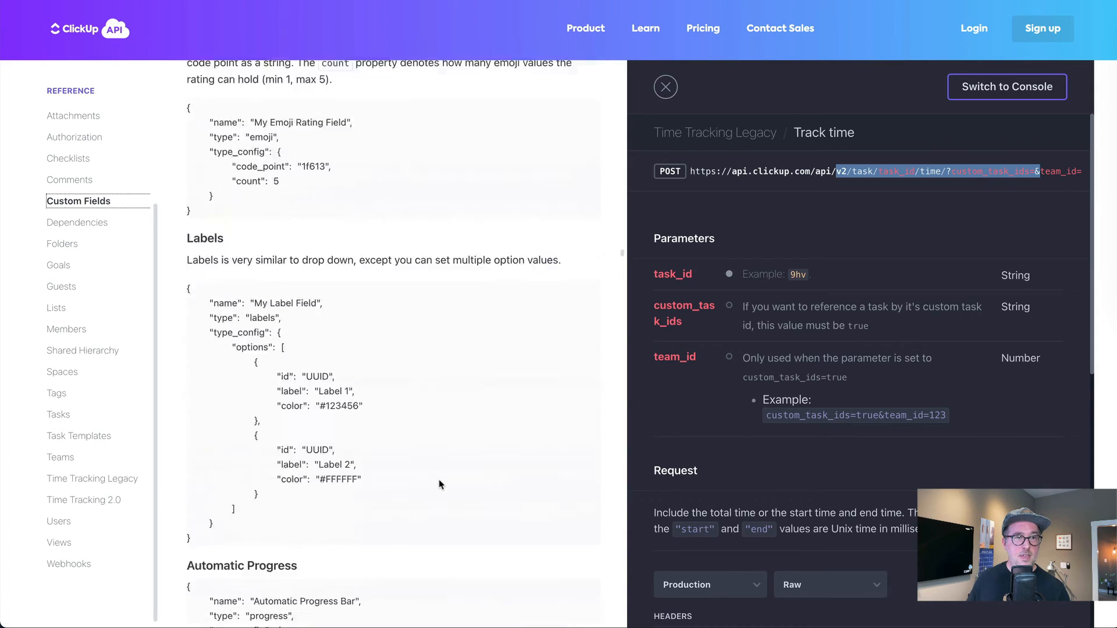
{"action": "scroll", "coordinate": [439, 484], "scroll_direction": "down", "scroll_amount": 20}
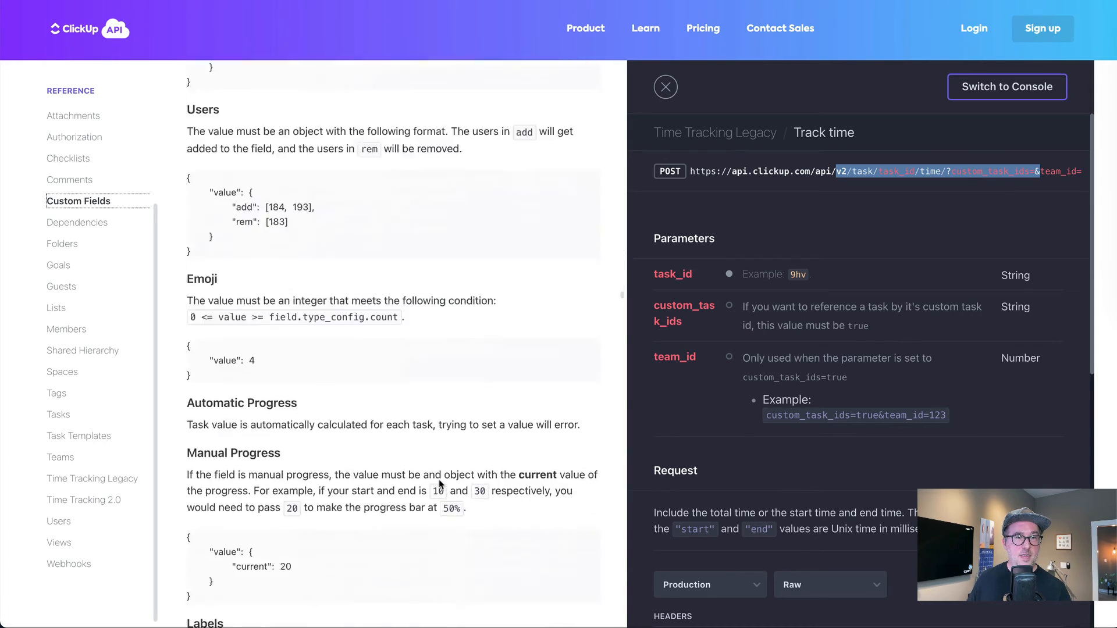
{"action": "scroll", "coordinate": [439, 485], "scroll_direction": "down", "scroll_amount": 3}
{"action": "scroll", "coordinate": [438, 484], "scroll_direction": "up", "scroll_amount": 4}
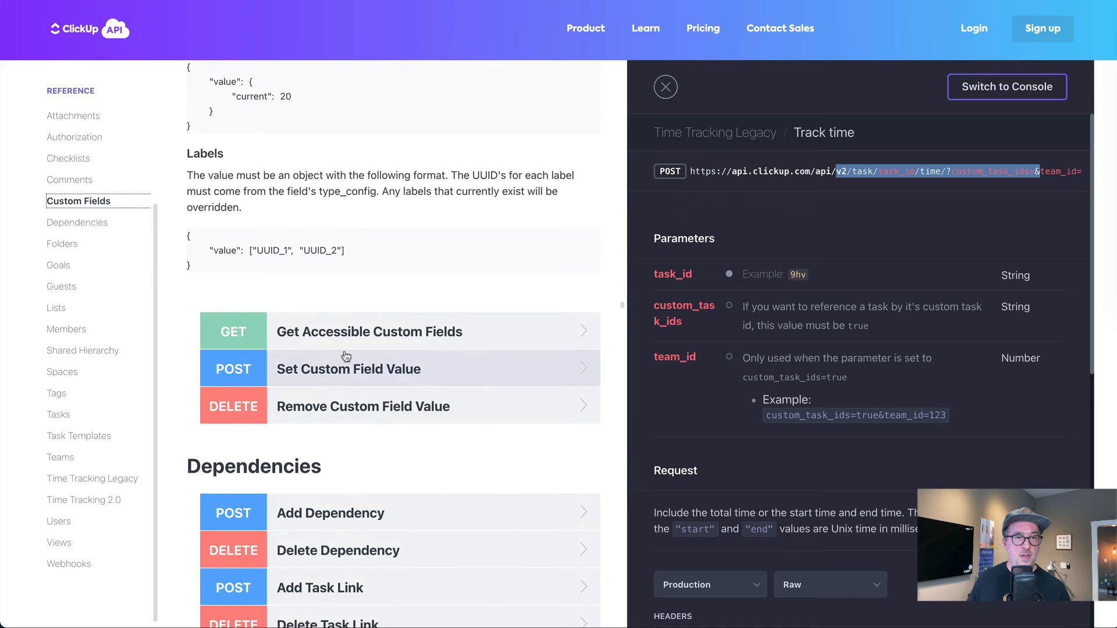
{"action": "left_click", "coordinate": [331, 333]}
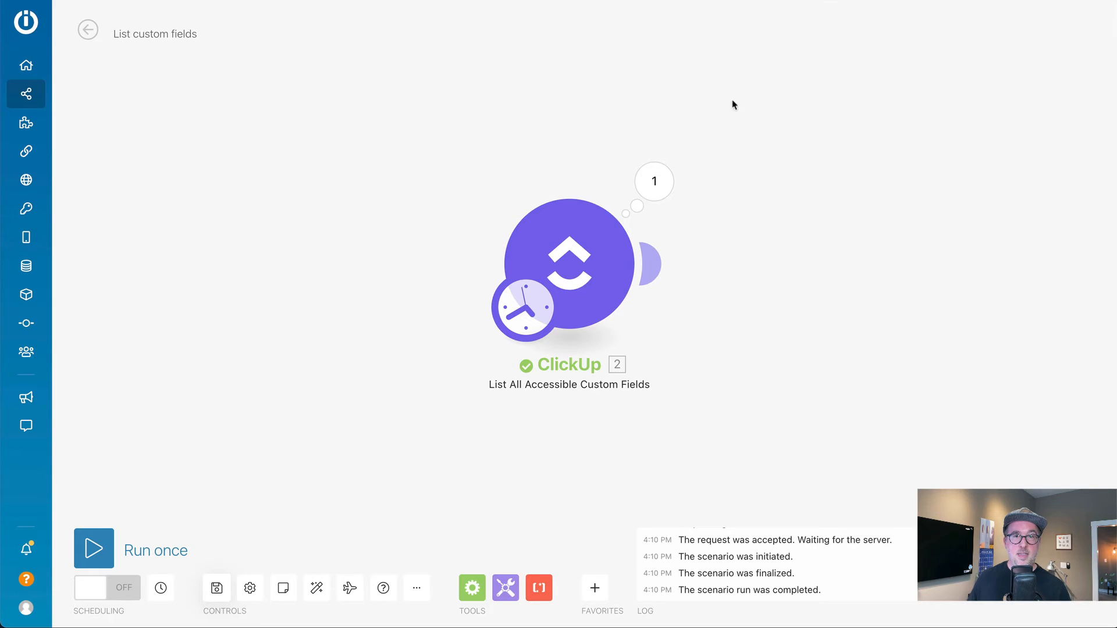
Step: In the List custom fields scenario, open the run output of the List All Accessible Custom Fields module
{"action": "left_click", "coordinate": [602, 250]}
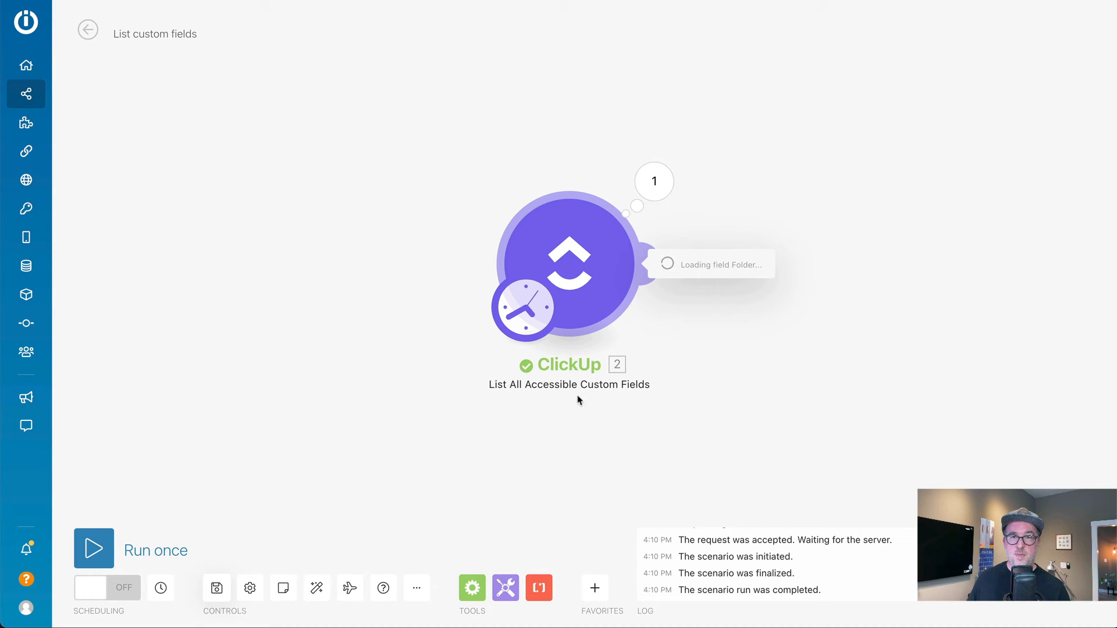
{"action": "left_click", "coordinate": [326, 184]}
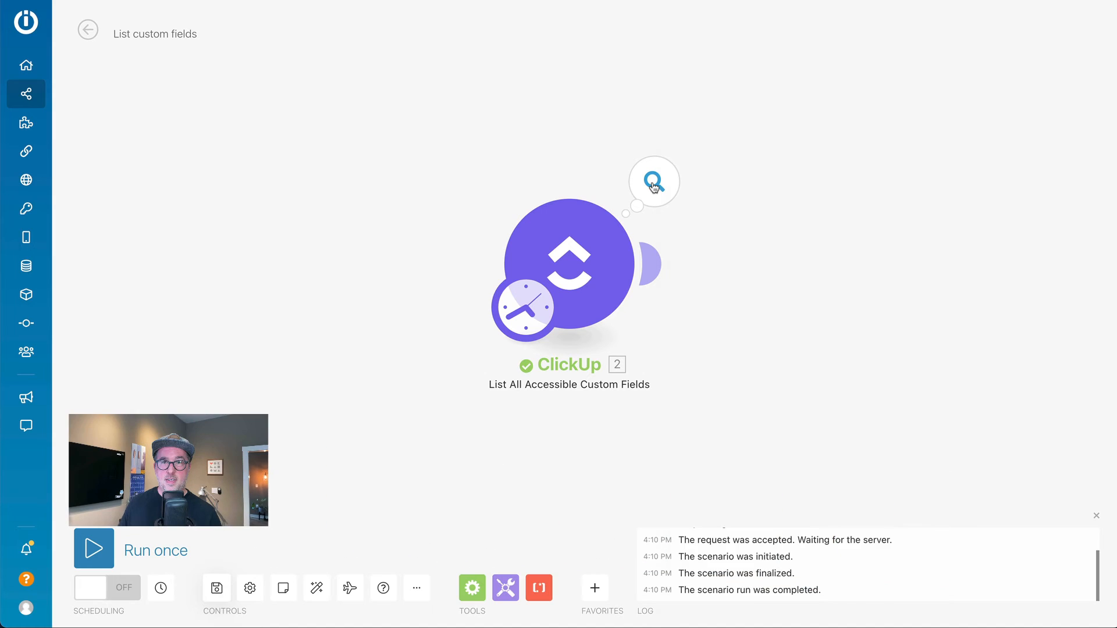
{"action": "left_click", "coordinate": [642, 190]}
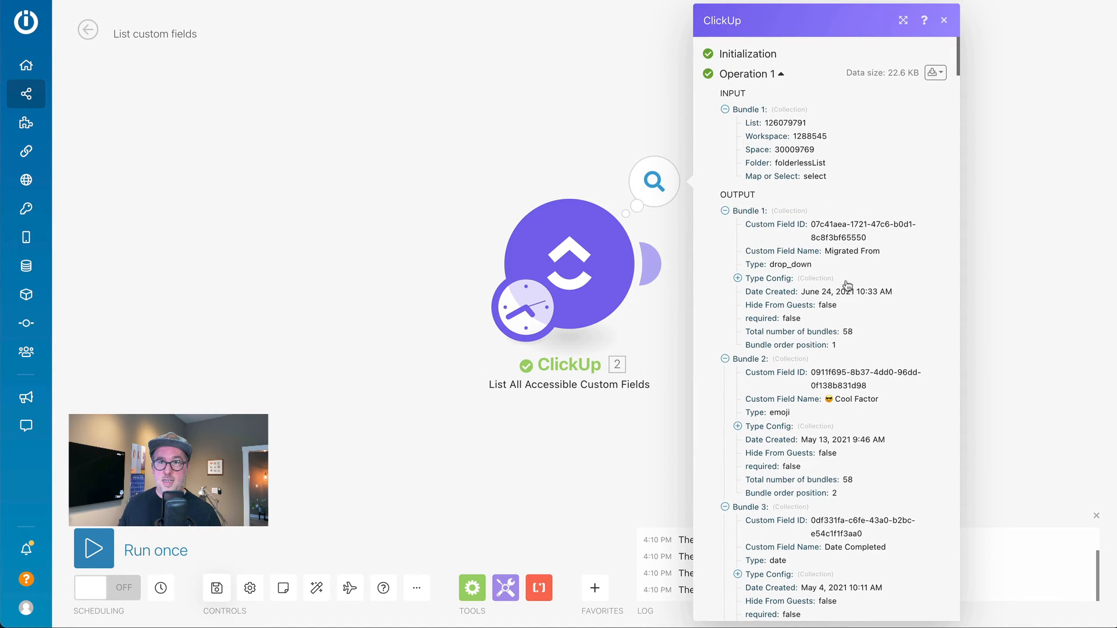
Step: Examine the Custom Field ID of the first output bundle in the run output of List All Accessible Custom Fields
{"action": "scroll", "coordinate": [846, 284], "scroll_direction": "down", "scroll_amount": 5}
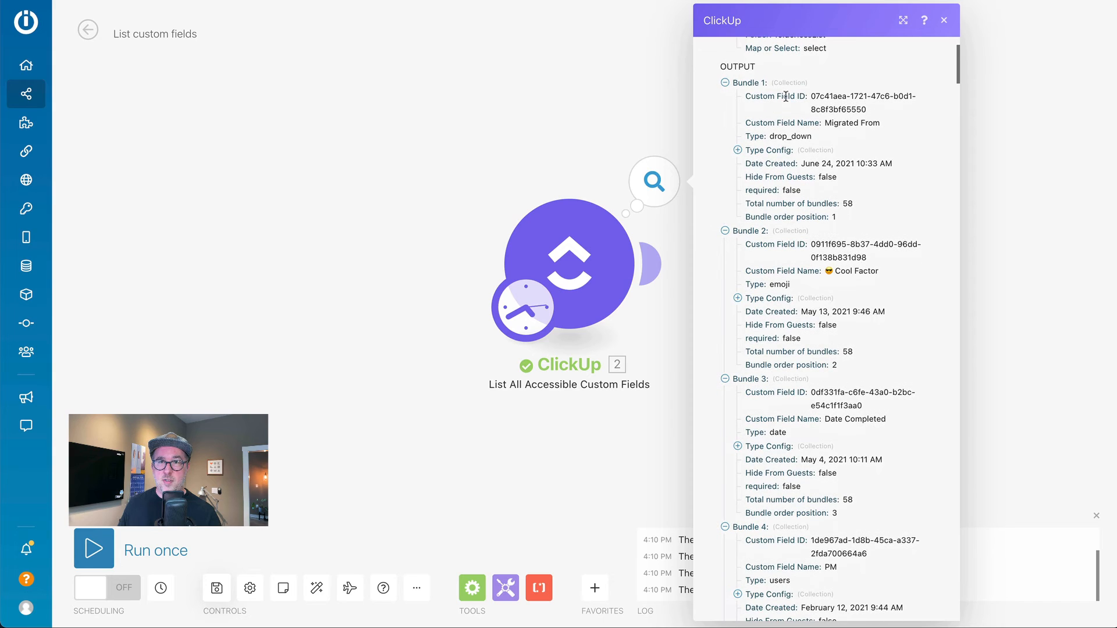
{"action": "left_click_drag", "start_coordinate": [751, 97], "coordinate": [871, 115]}
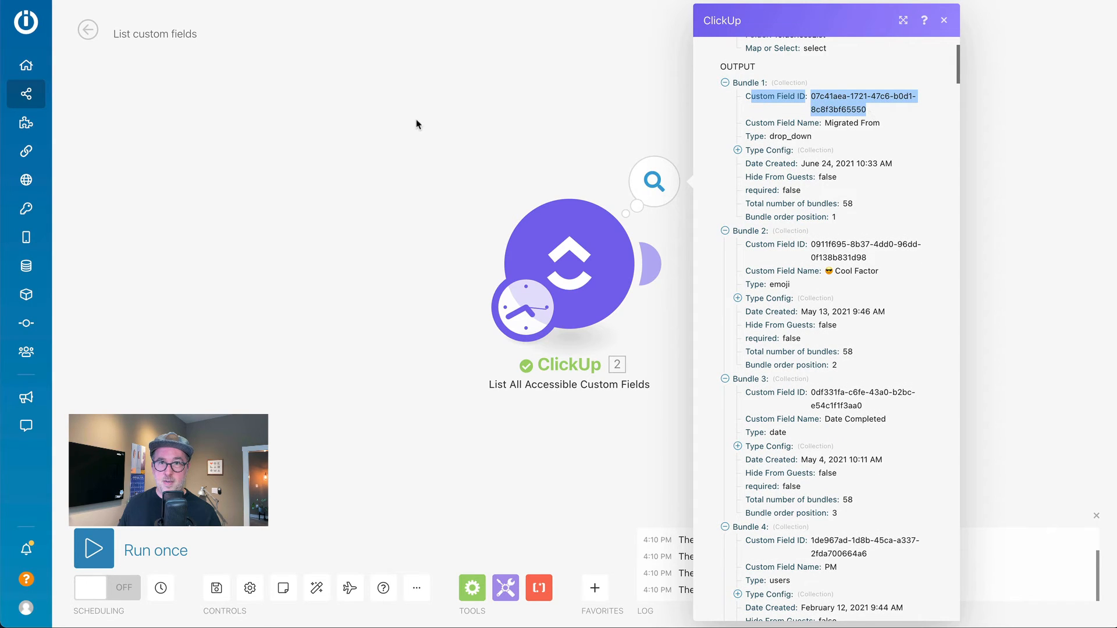
{"action": "left_click", "coordinate": [418, 124]}
{"action": "left_click", "coordinate": [645, 181]}
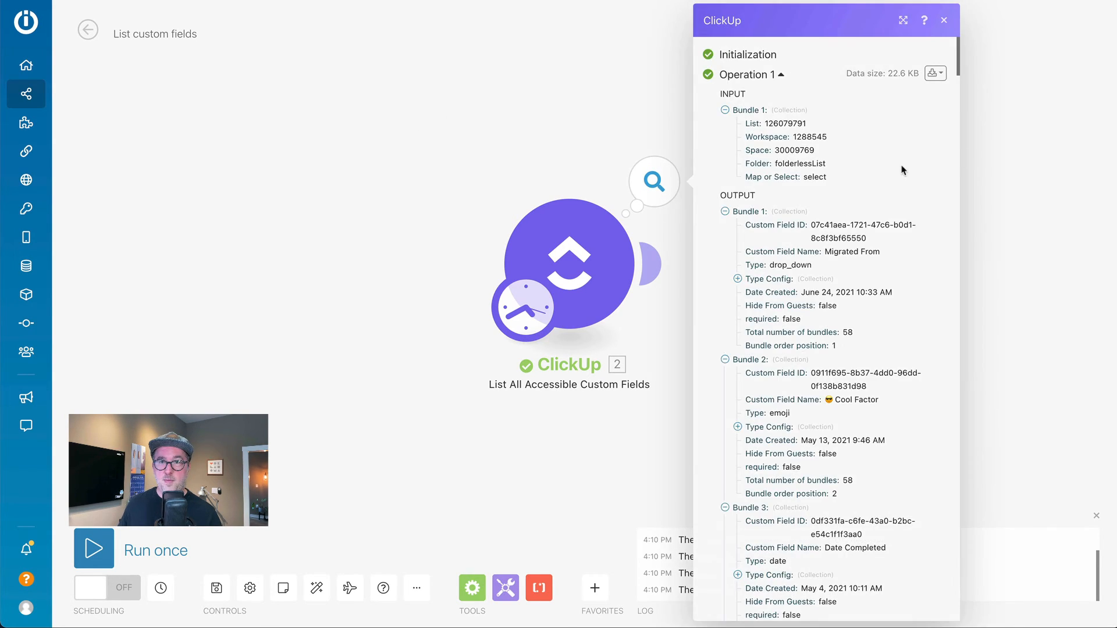
Step: View Operation 1's output as raw bundle content, select all of its JSON, and close both the content and the run output
{"action": "left_click", "coordinate": [935, 73]}
{"action": "left_click", "coordinate": [864, 124]}
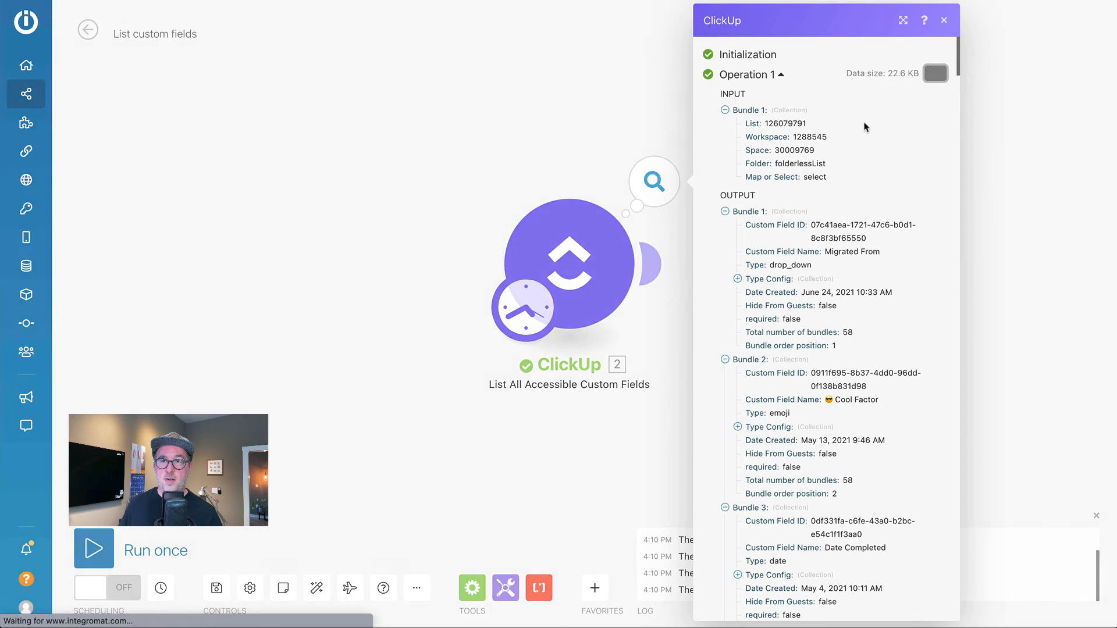
{"action": "left_click", "coordinate": [512, 149]}
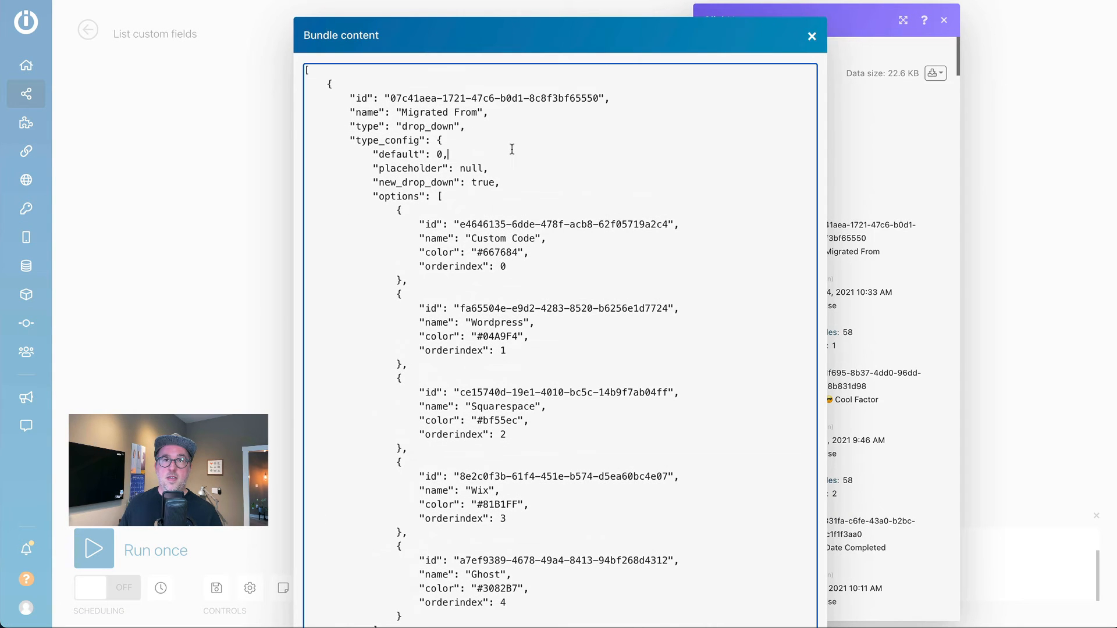
{"action": "key", "text": "super+a"}
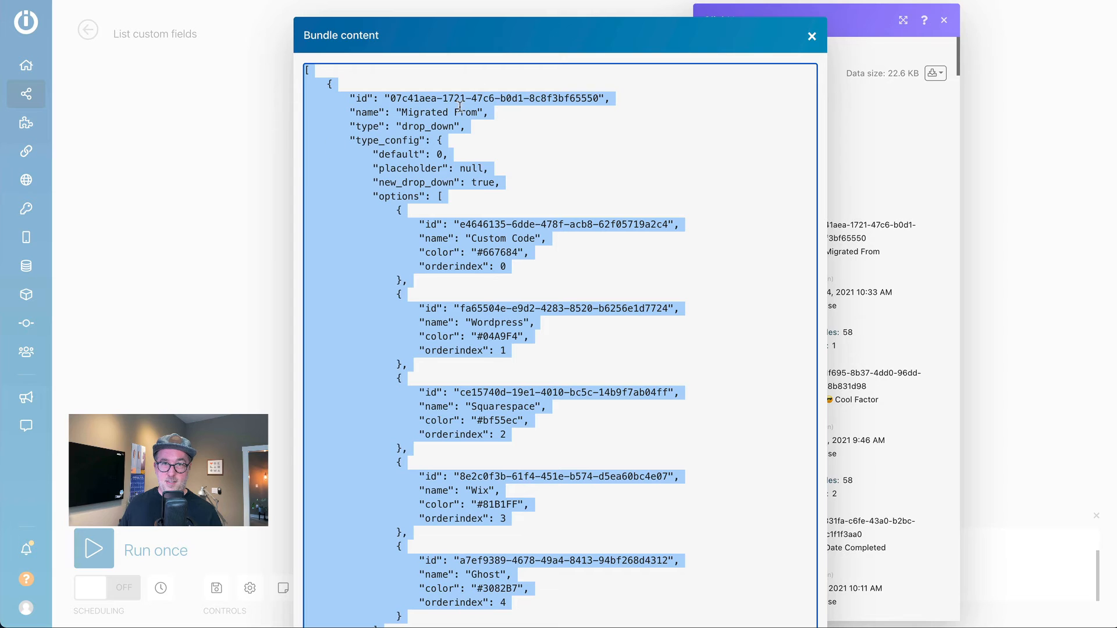
{"action": "left_click", "coordinate": [812, 38]}
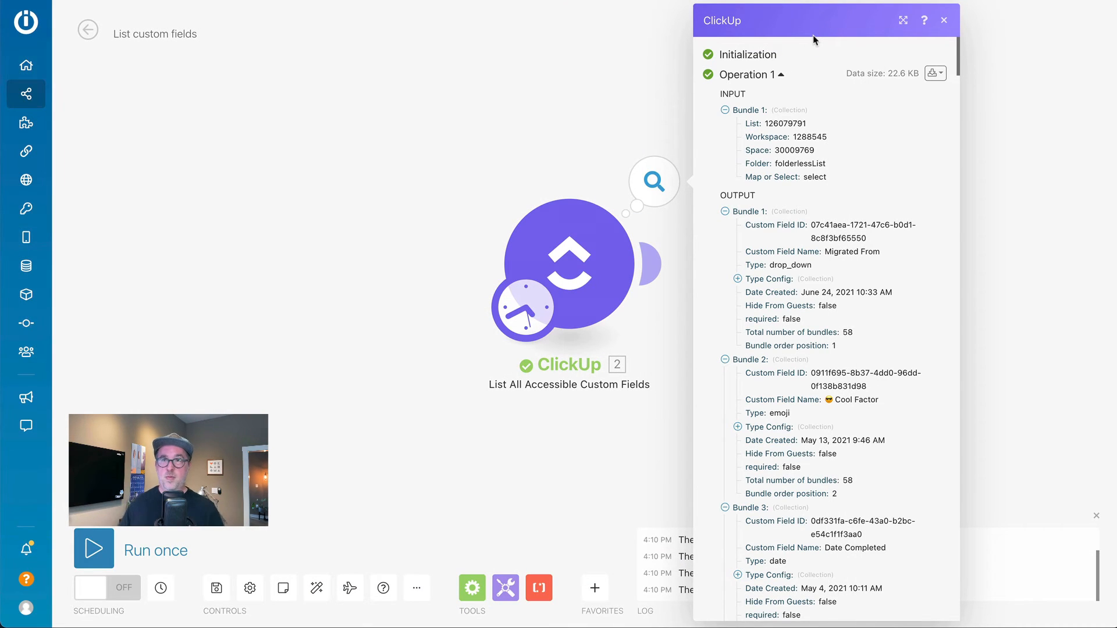
{"action": "left_click", "coordinate": [944, 21]}
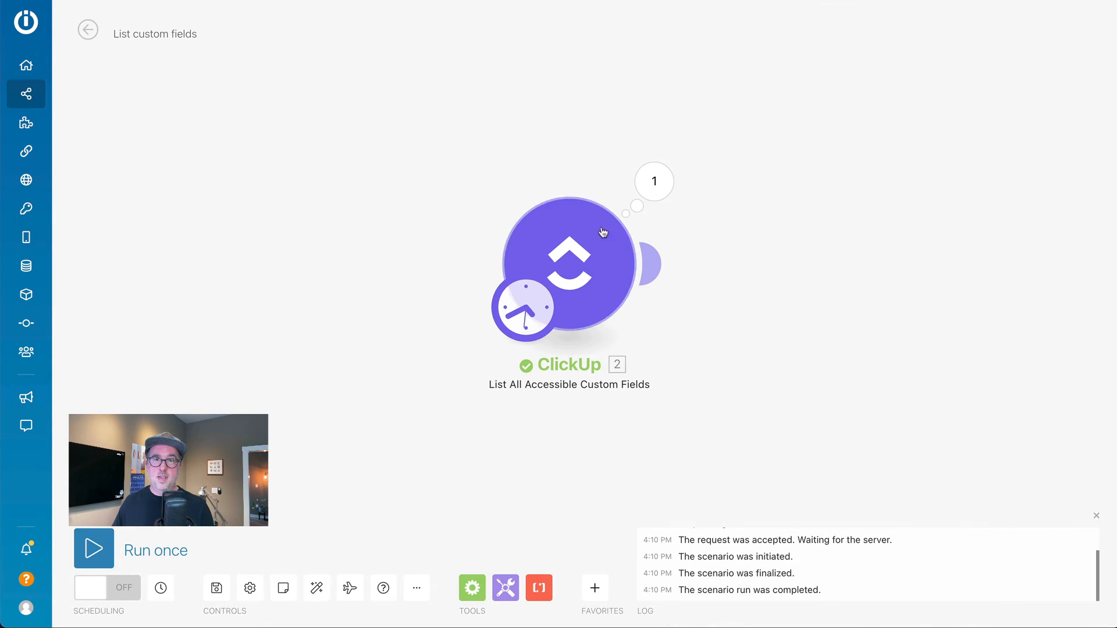
Step: Reopen the module's run output and search it for "company" to locate the Company custom field's bundle
{"action": "left_click", "coordinate": [698, 181]}
{"action": "key", "text": "ctrl+f"}
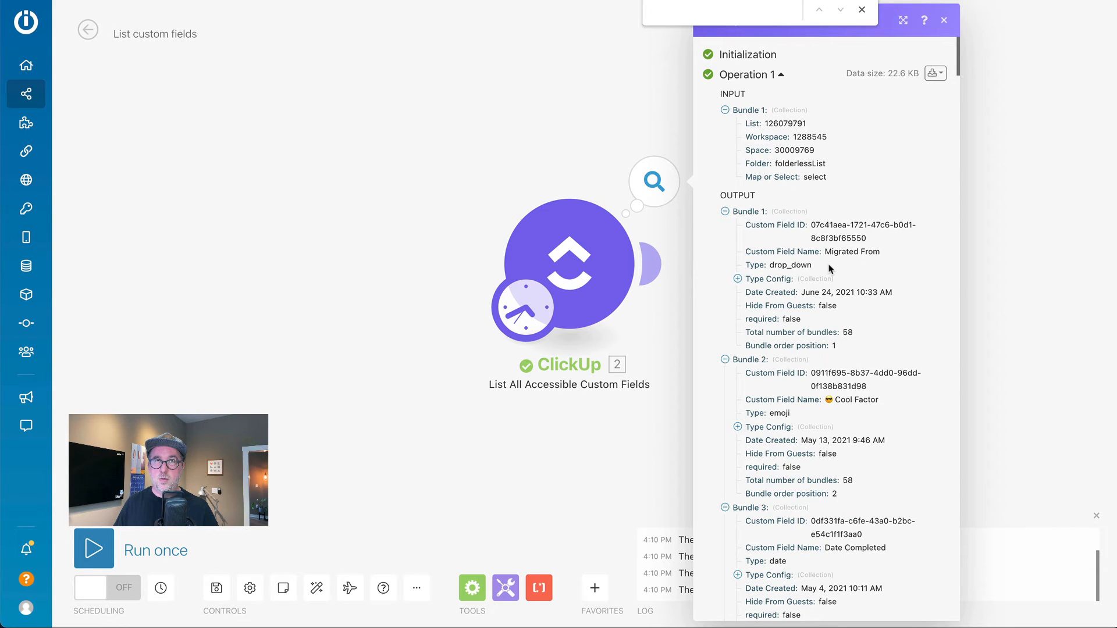
{"action": "type", "text": "compan"}
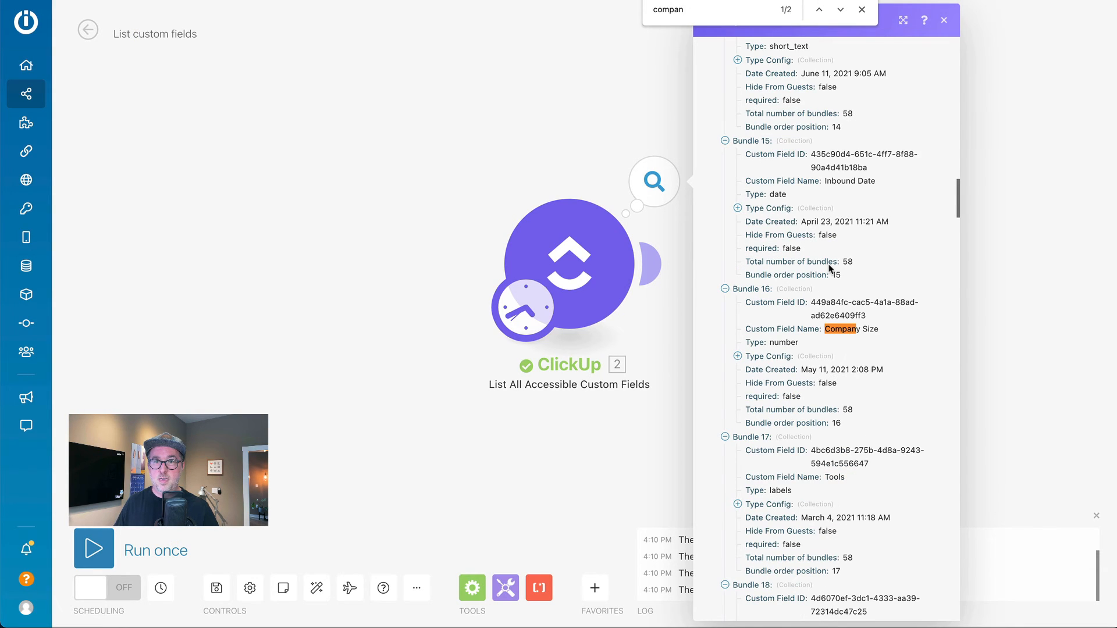
{"action": "type", "text": "i"}
{"action": "key", "text": "BackSpace"}
{"action": "key", "text": "BackSpace"}
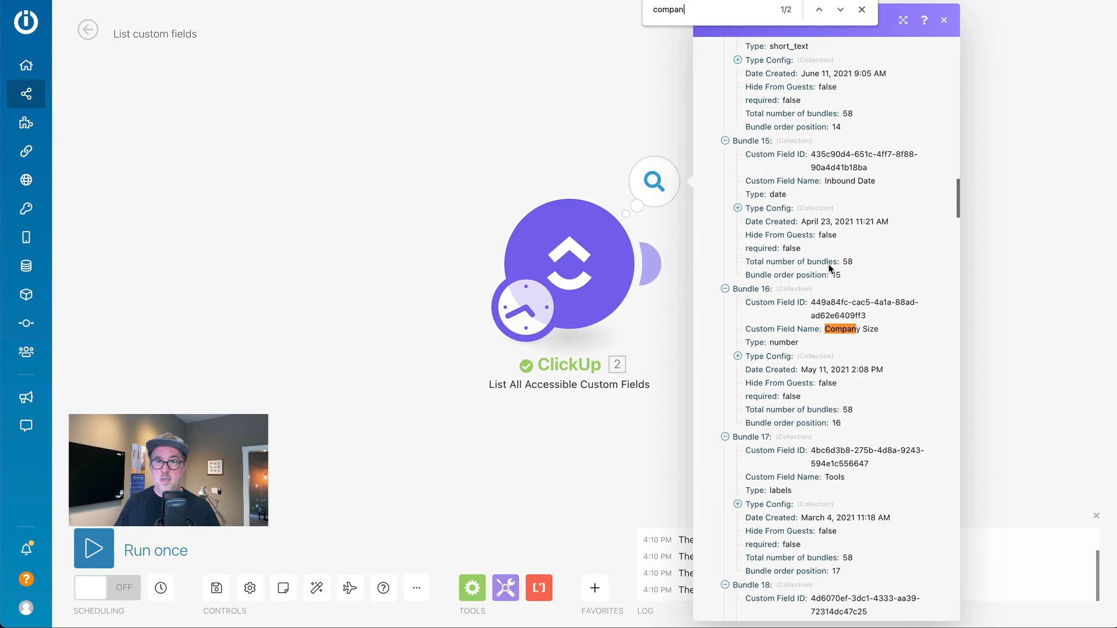
{"action": "scroll", "coordinate": [905, 398], "scroll_direction": "down", "scroll_amount": 20}
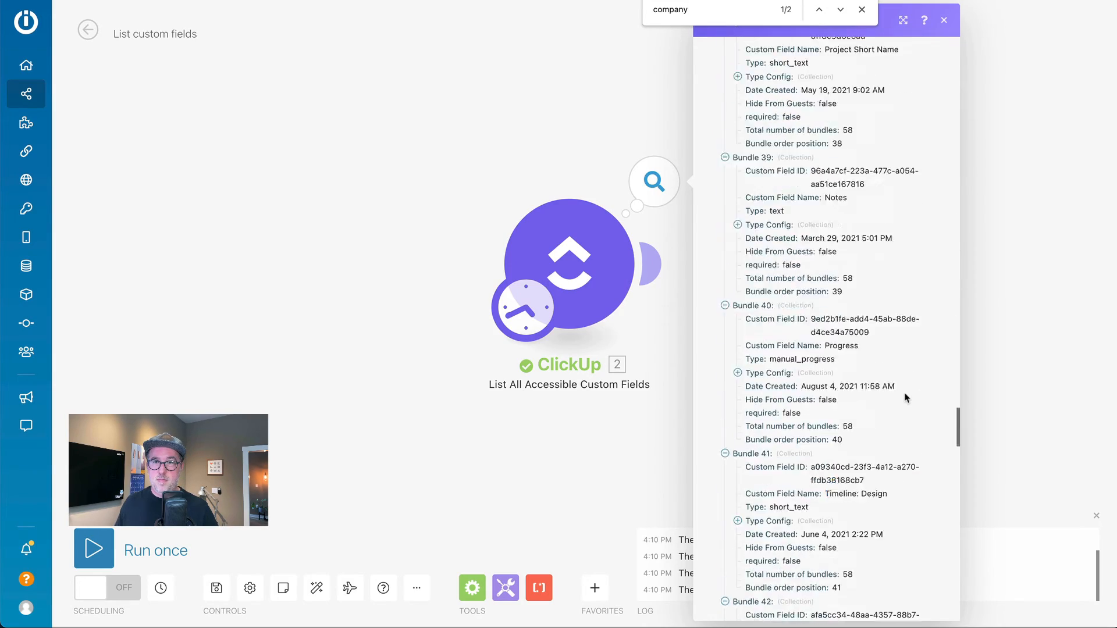
{"action": "scroll", "coordinate": [905, 398], "scroll_direction": "up", "scroll_amount": 8}
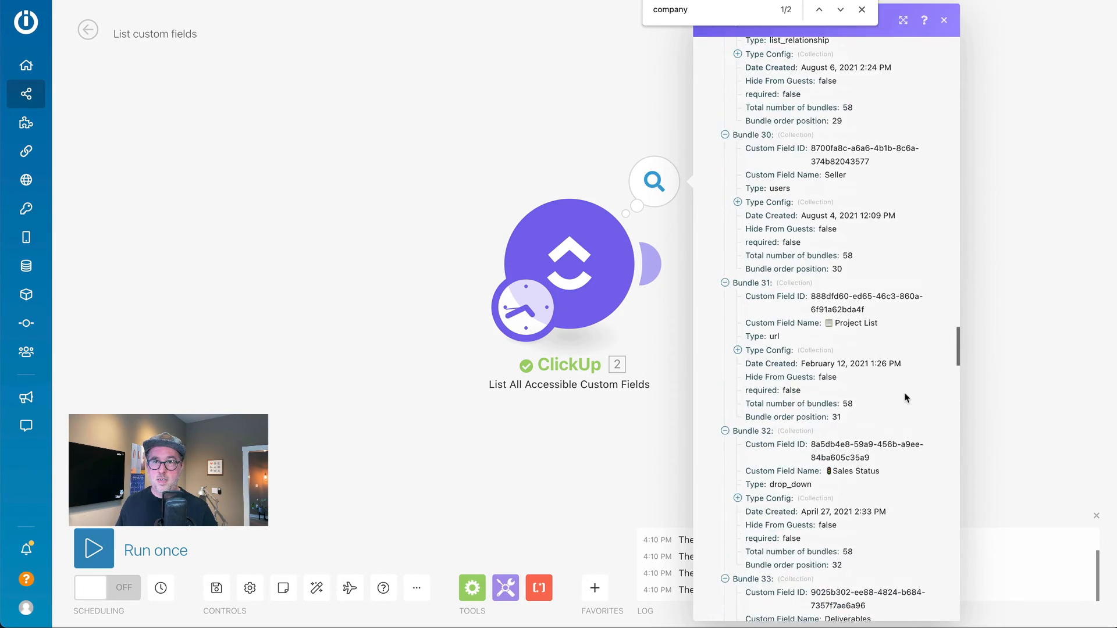
{"action": "scroll", "coordinate": [780, 148], "scroll_direction": "up", "scroll_amount": 1}
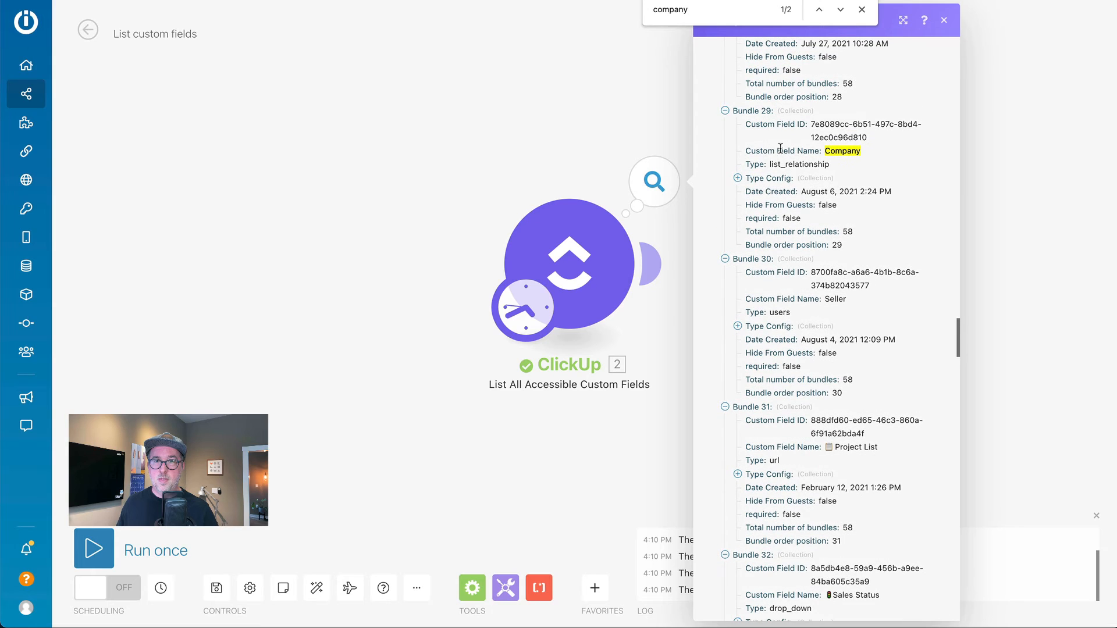
Step: Examine the name, Custom Field ID and type of the Company custom field in its bundle
{"action": "left_click_drag", "start_coordinate": [746, 151], "coordinate": [872, 152]}
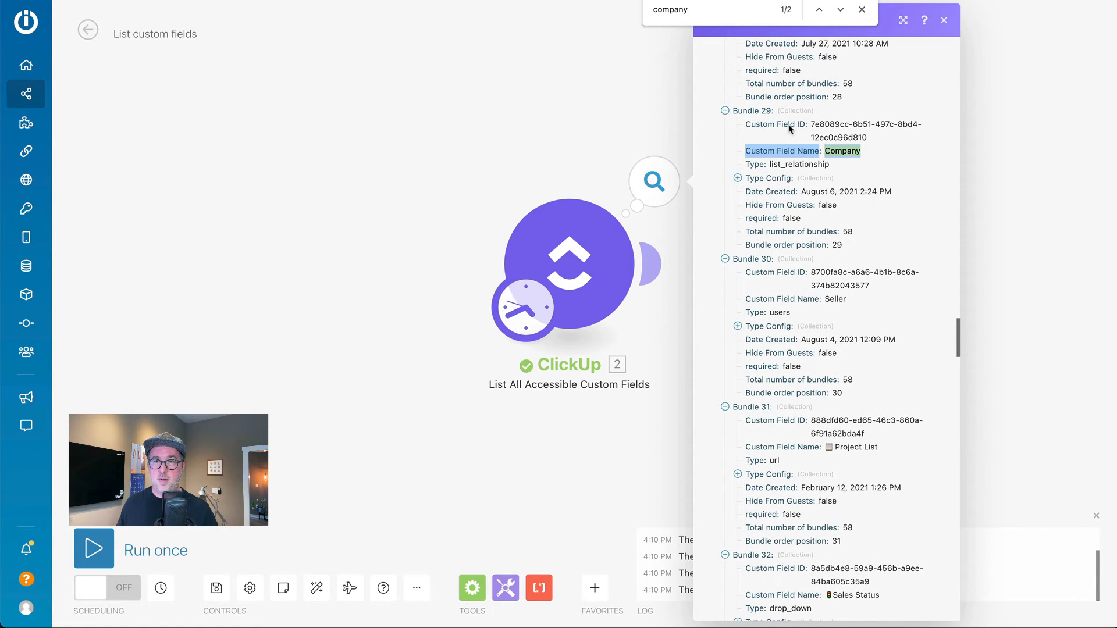
{"action": "left_click_drag", "start_coordinate": [745, 124], "coordinate": [905, 140]}
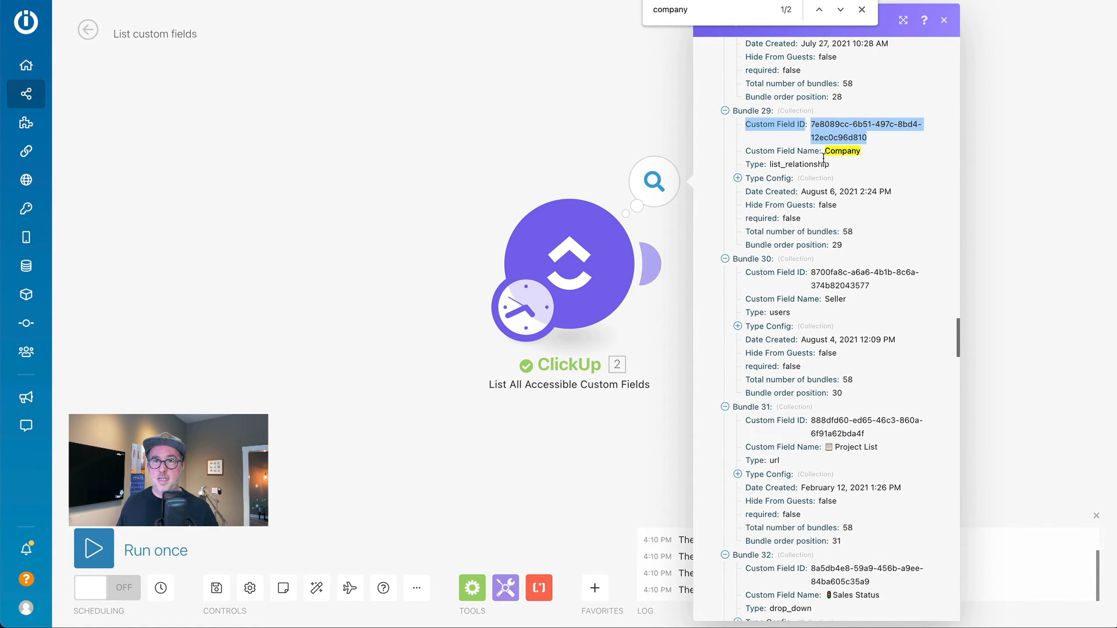
{"action": "double_click", "coordinate": [782, 165]}
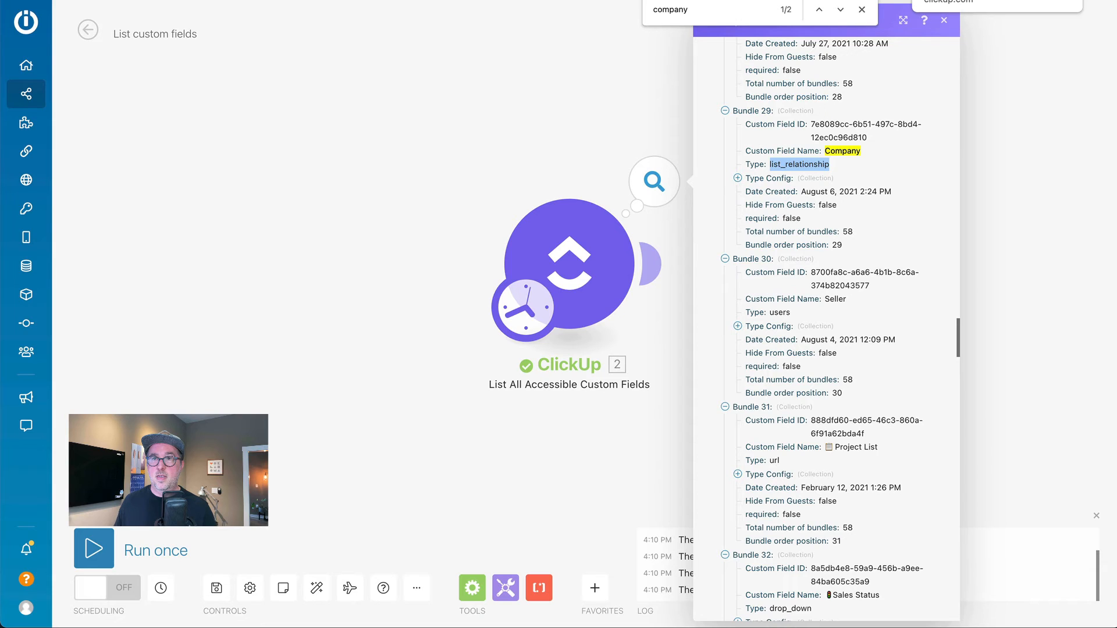
Step: Review the Custom Fields endpoints in the ClickUp API documentation and compare them with the Method options of the scenario's API call module
{"action": "left_click", "coordinate": [954, 0]}
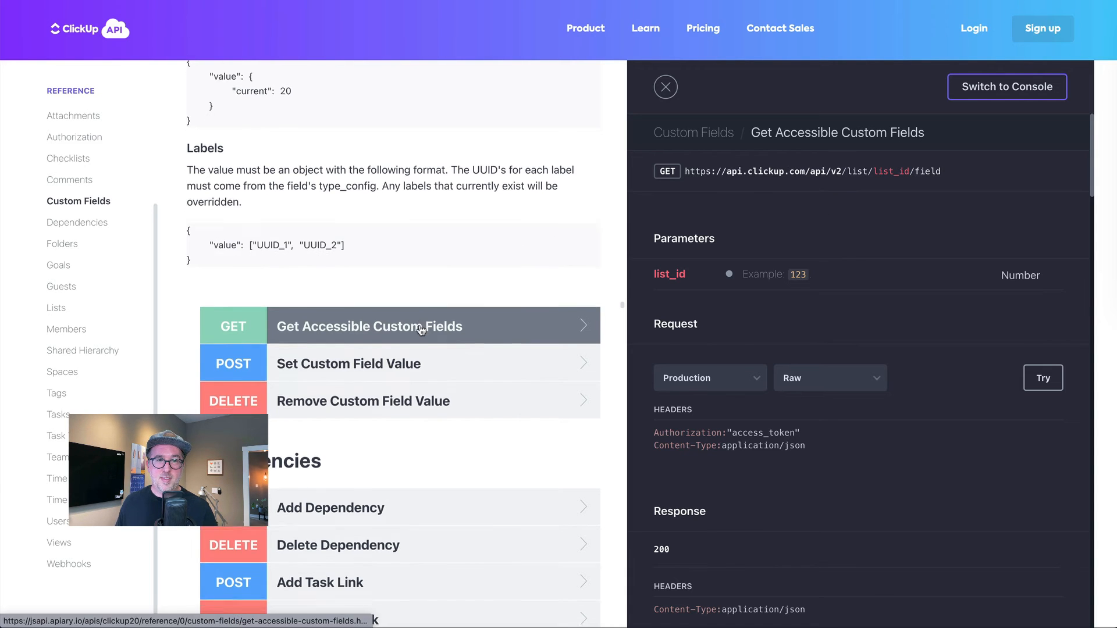
{"action": "scroll", "coordinate": [422, 330], "scroll_direction": "down", "scroll_amount": 2}
{"action": "left_click", "coordinate": [328, 274]}
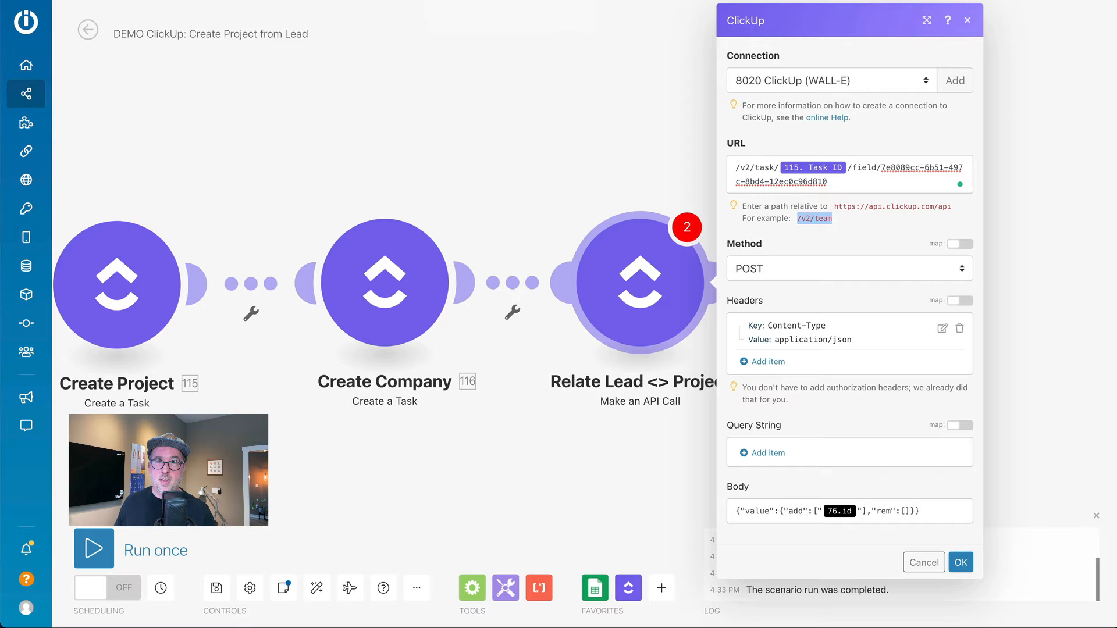
{"action": "left_click", "coordinate": [767, 278]}
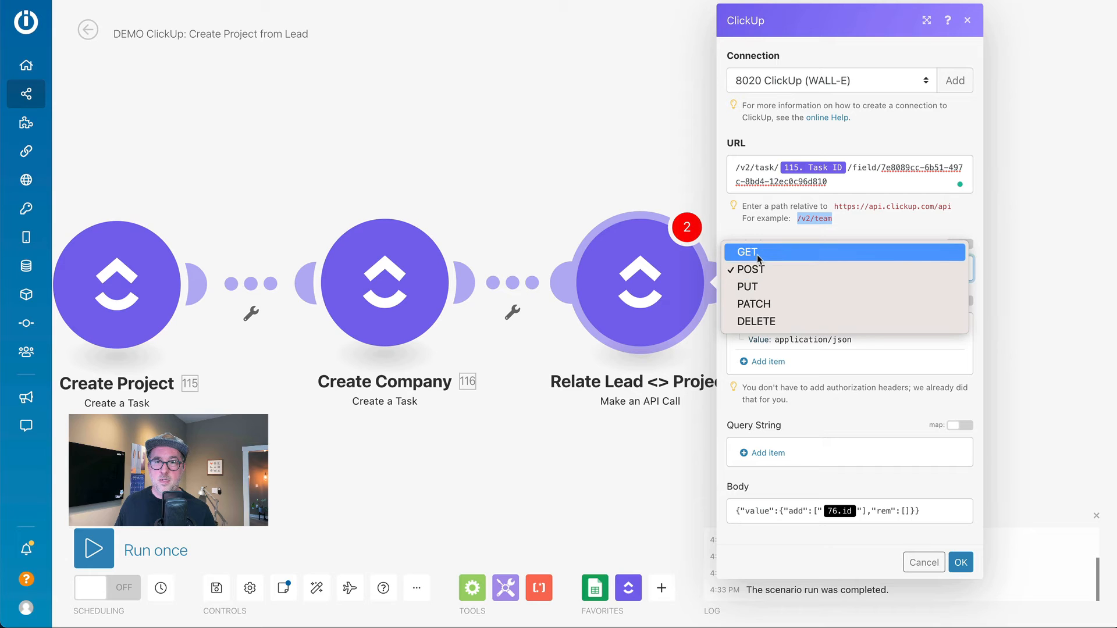
{"action": "left_click", "coordinate": [876, 213]}
{"action": "left_click", "coordinate": [904, 208]}
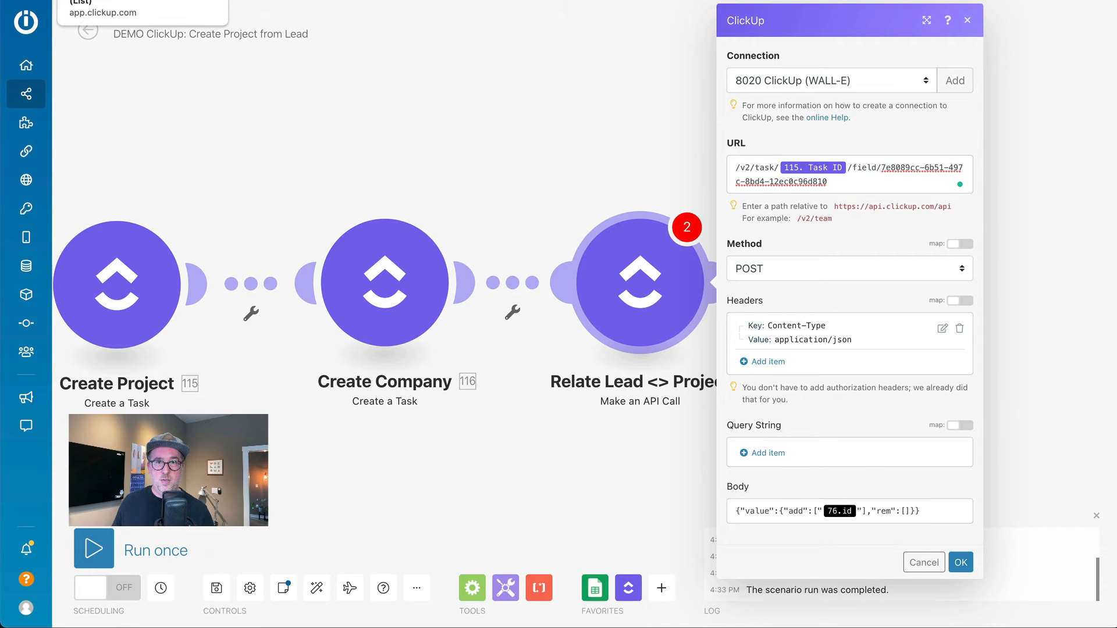
Step: In ClickUp's Incoming Leads list, look through the lead automation options for Test Lead for a Project and close them without choosing one
{"action": "left_click", "coordinate": [105, 0]}
{"action": "left_click", "coordinate": [828, 199]}
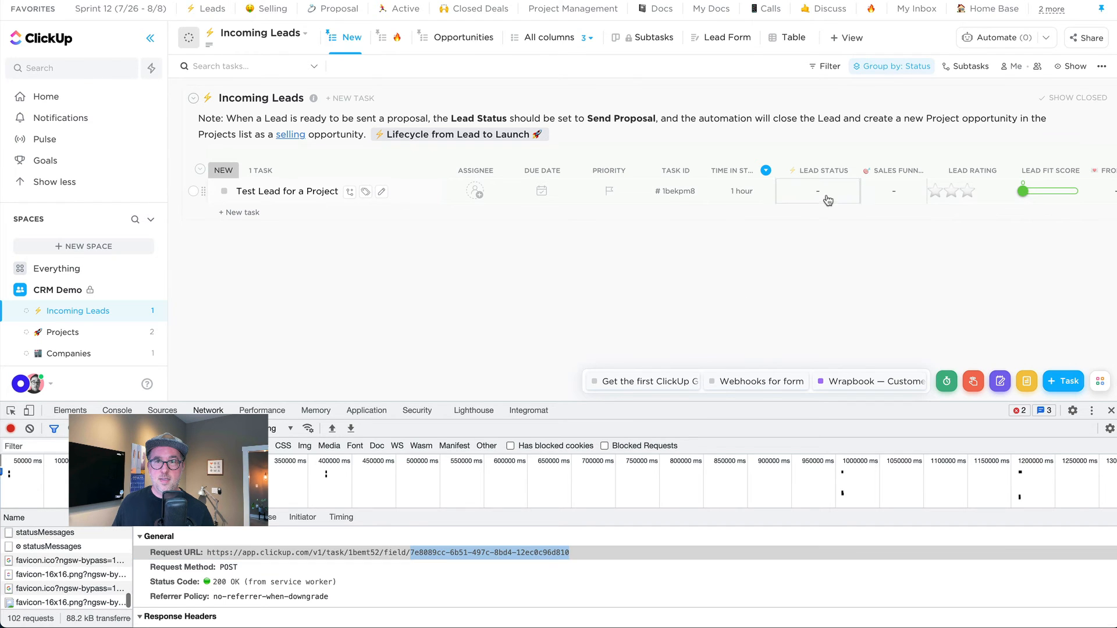
{"action": "left_click", "coordinate": [740, 303]}
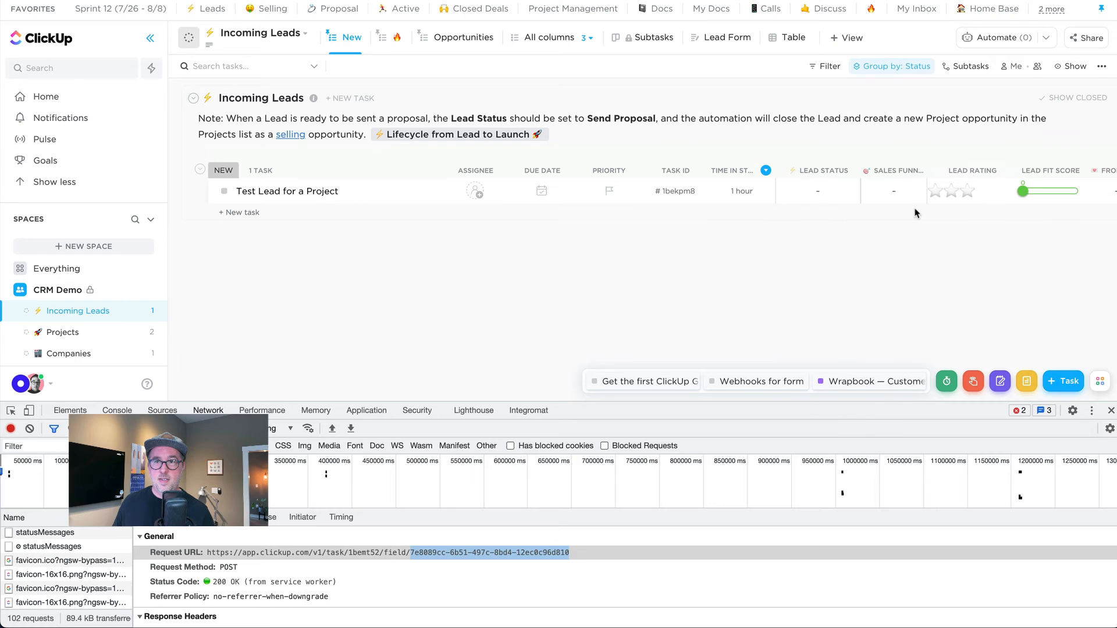
{"action": "scroll", "coordinate": [915, 213], "scroll_direction": "right", "scroll_amount": 5}
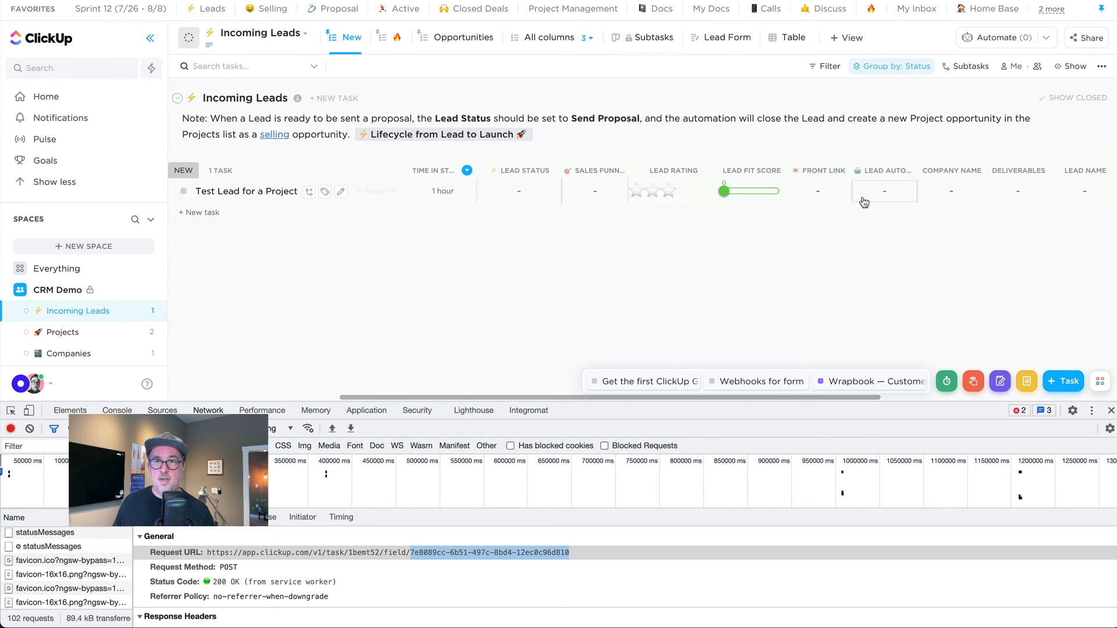
{"action": "left_click", "coordinate": [876, 195]}
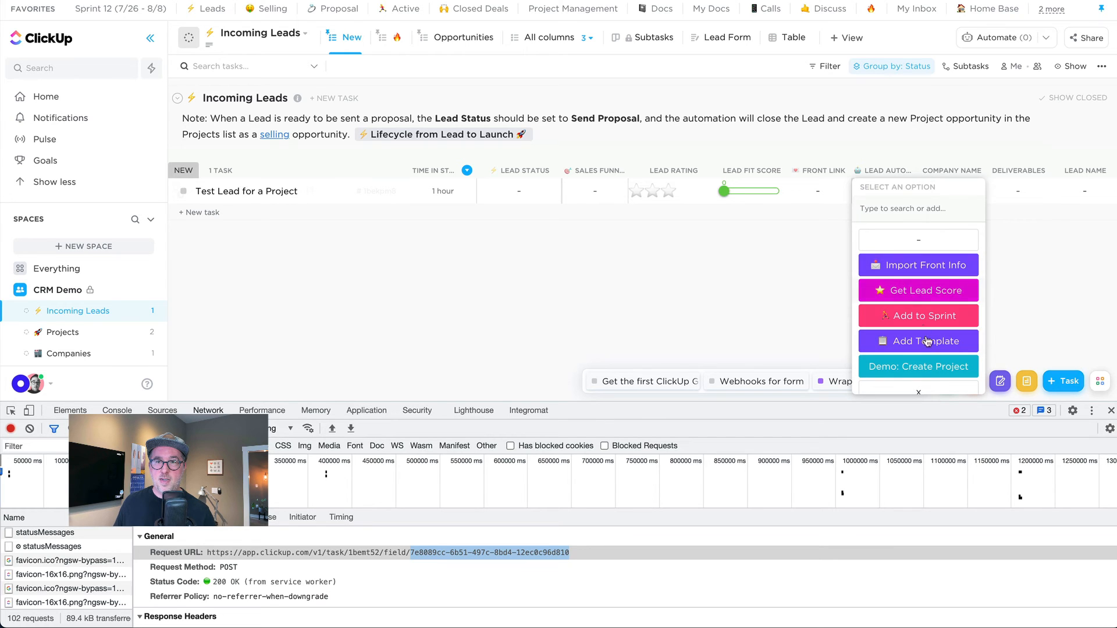
{"action": "scroll", "coordinate": [935, 326], "scroll_direction": "down", "scroll_amount": 1}
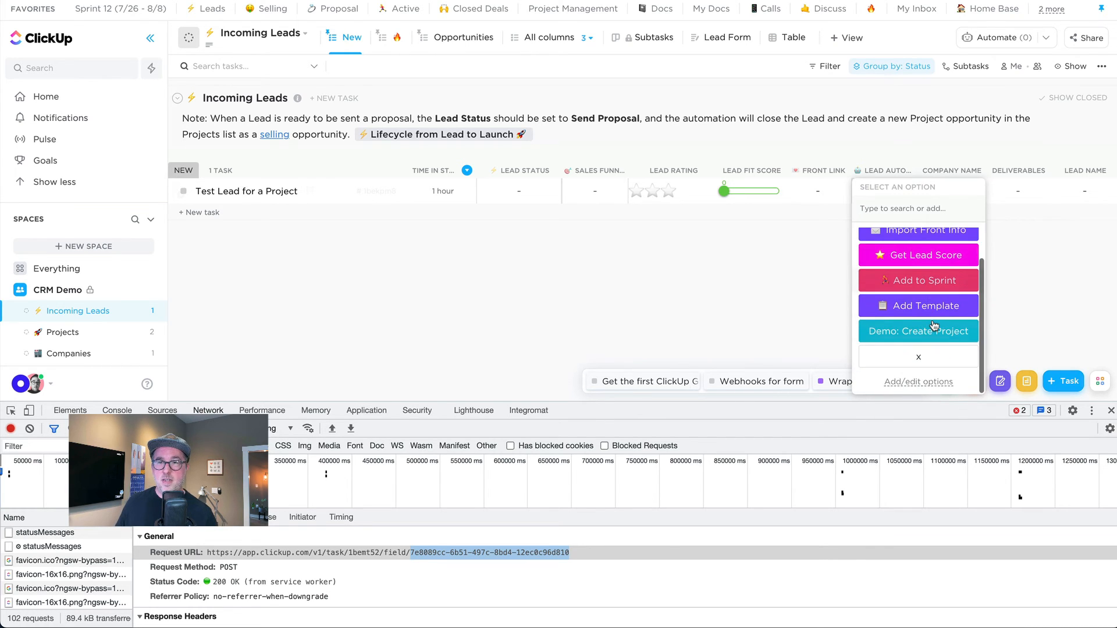
{"action": "scroll", "coordinate": [934, 326], "scroll_direction": "up", "scroll_amount": 1}
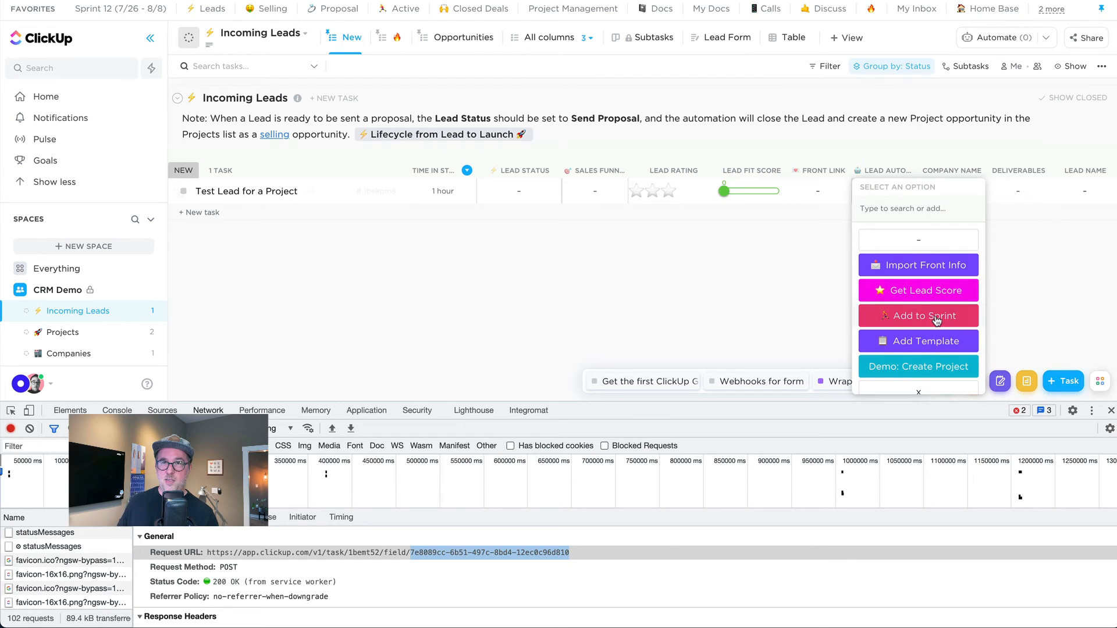
{"action": "scroll", "coordinate": [936, 320], "scroll_direction": "down", "scroll_amount": 1}
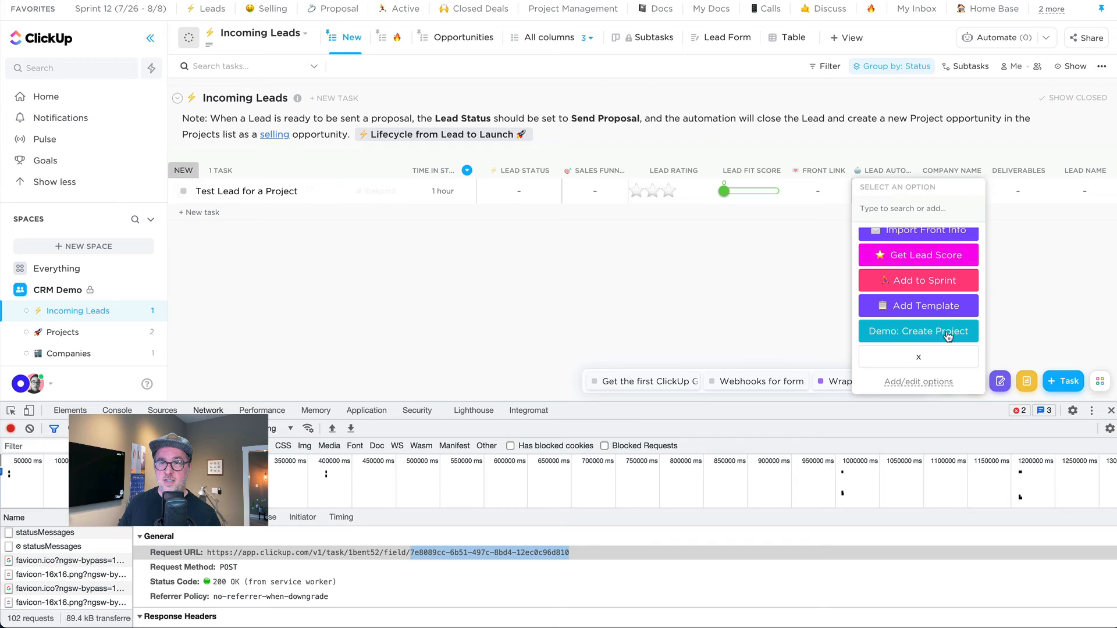
{"action": "left_click", "coordinate": [802, 313]}
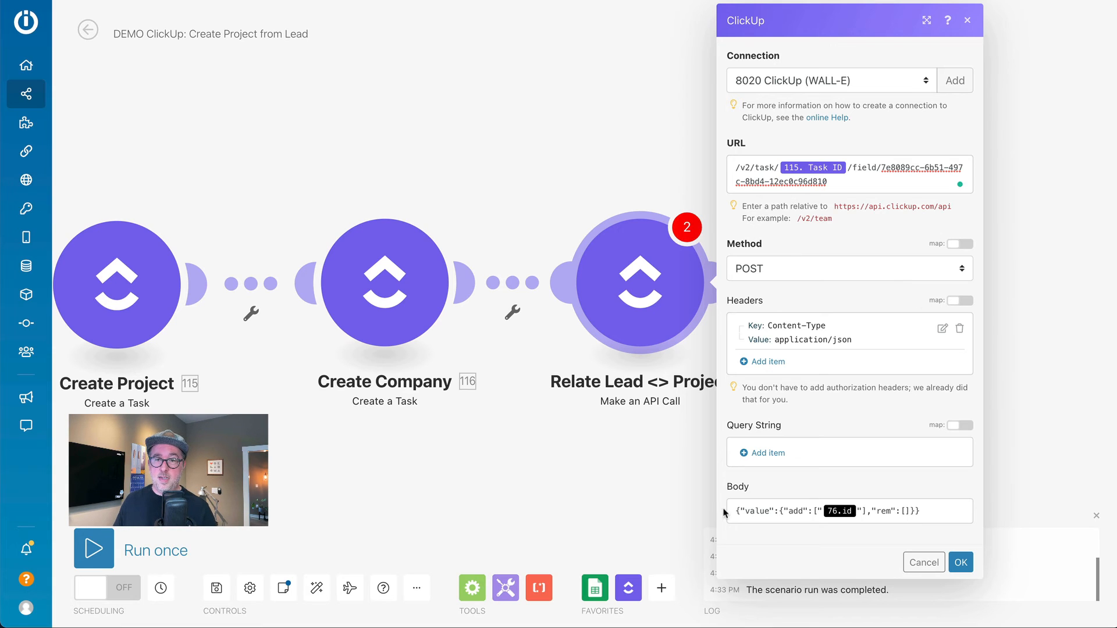
Step: In Integromat, replace 76.id in the API call's Body with Create Company's Task ID, inside the "add" array
{"action": "left_click_drag", "start_coordinate": [736, 511], "coordinate": [939, 510]}
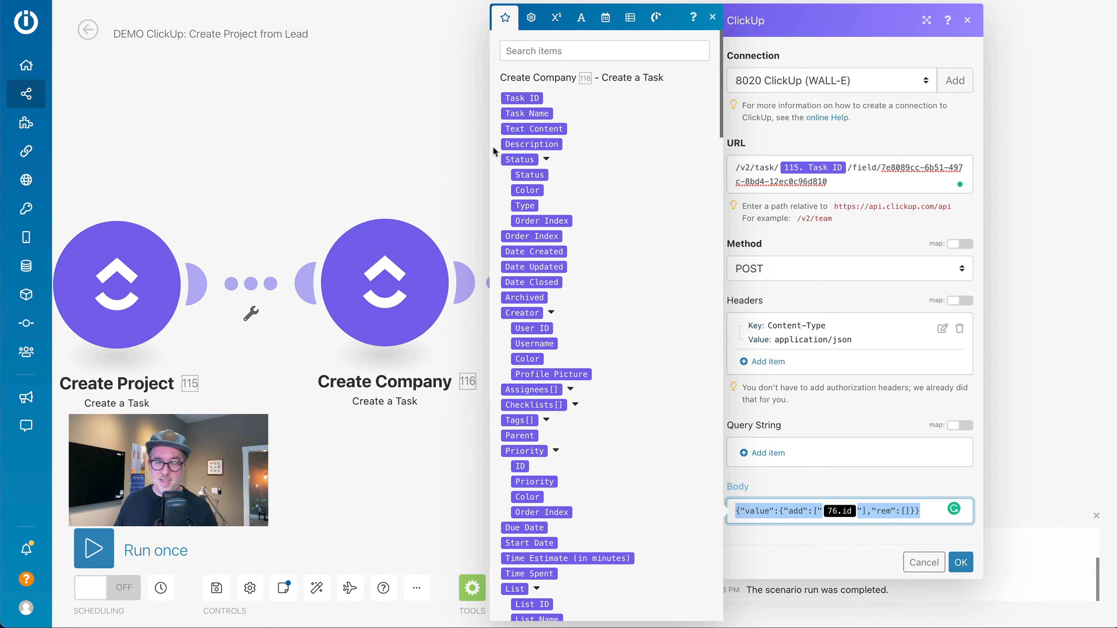
{"action": "left_click", "coordinate": [782, 507]}
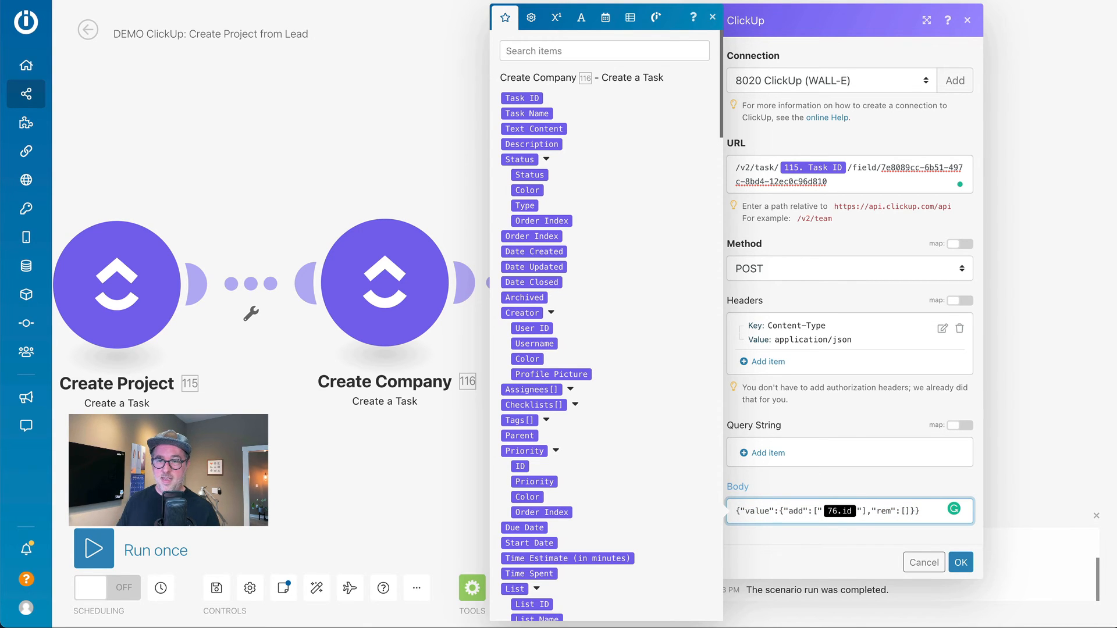
{"action": "key", "text": "BackSpace"}
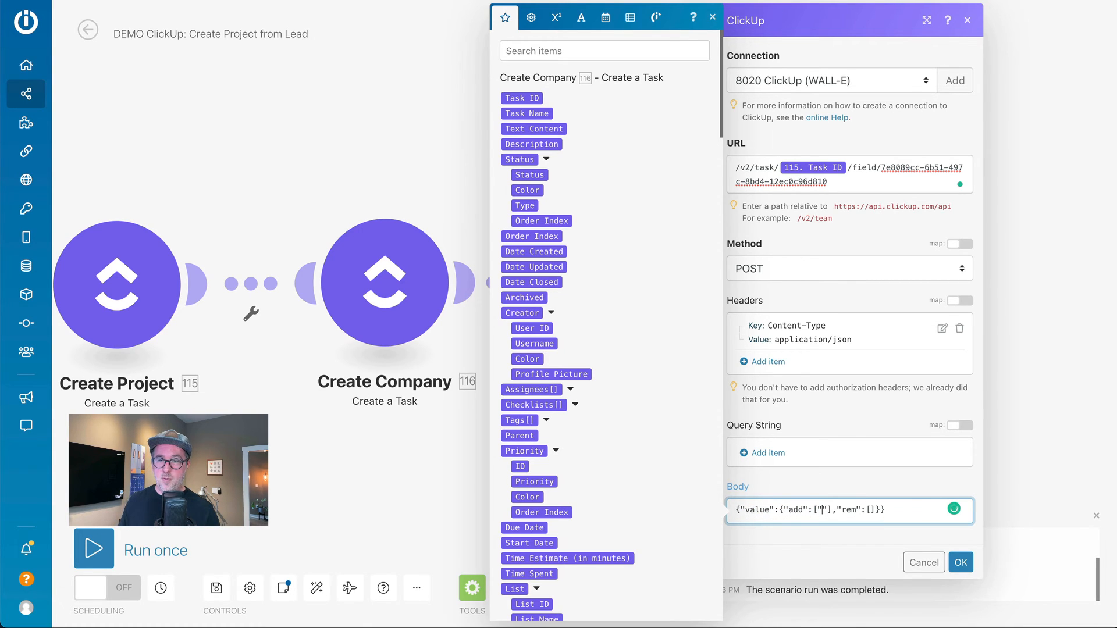
{"action": "left_click", "coordinate": [520, 97]}
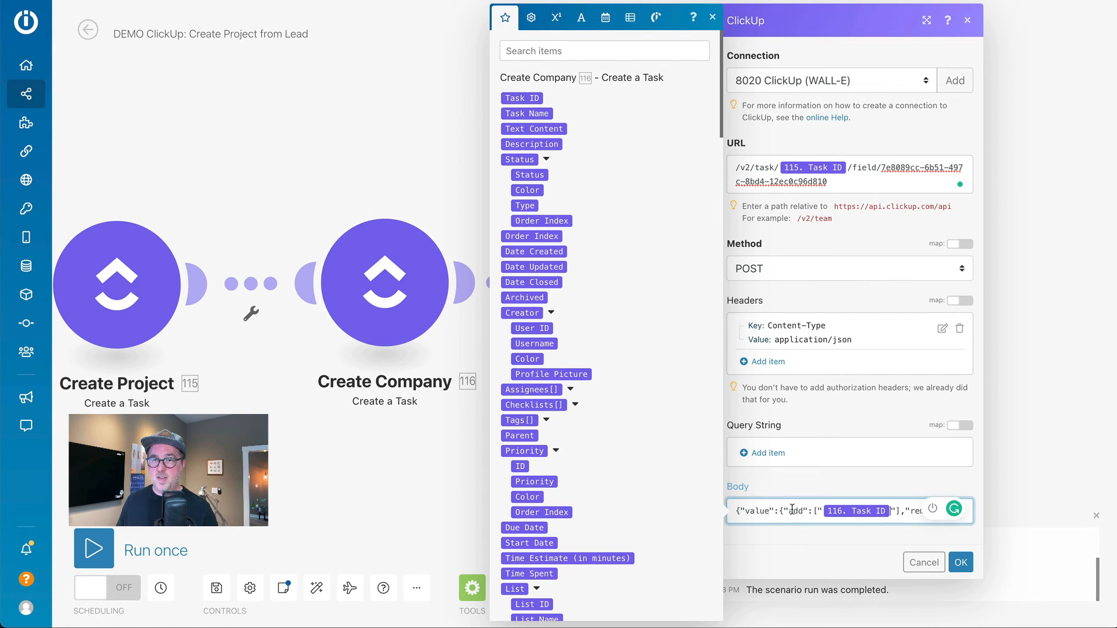
{"action": "left_click", "coordinate": [932, 508]}
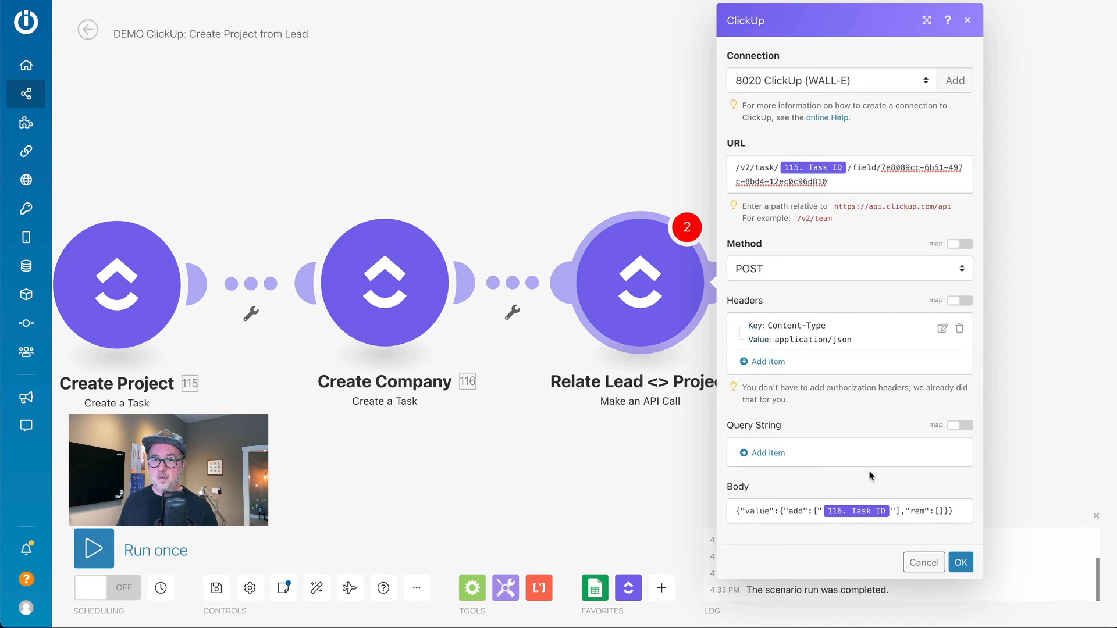
{"action": "left_click", "coordinate": [887, 472]}
{"action": "left_click", "coordinate": [832, 97]}
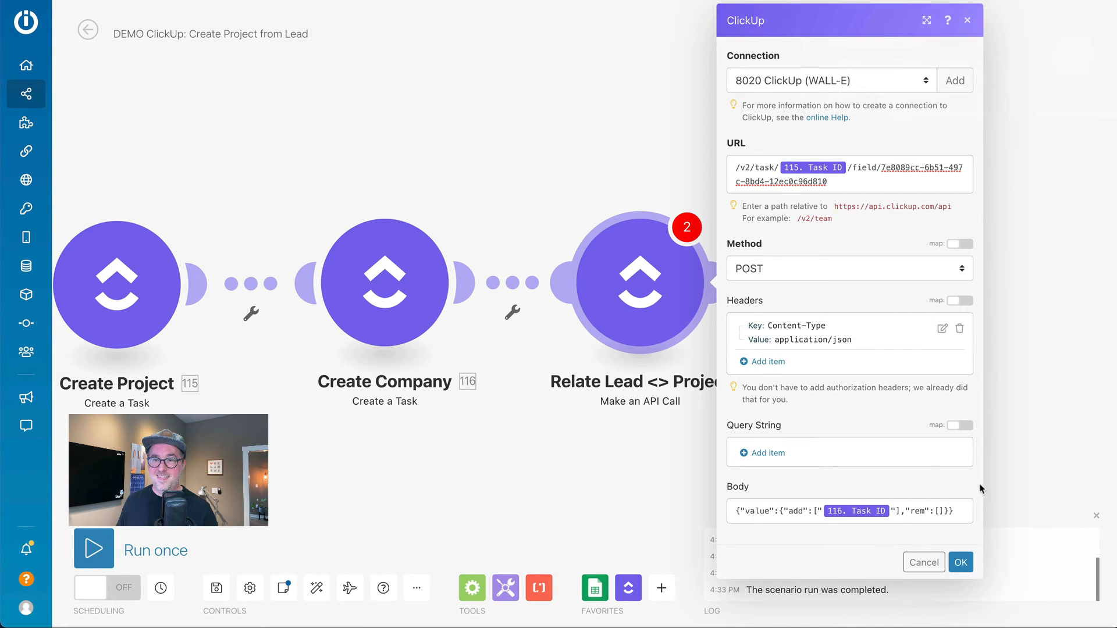
Step: Confirm the API call settings and rename the Relate Lead <> Project module to "Relate Project <> Company"
{"action": "left_click", "coordinate": [961, 563]}
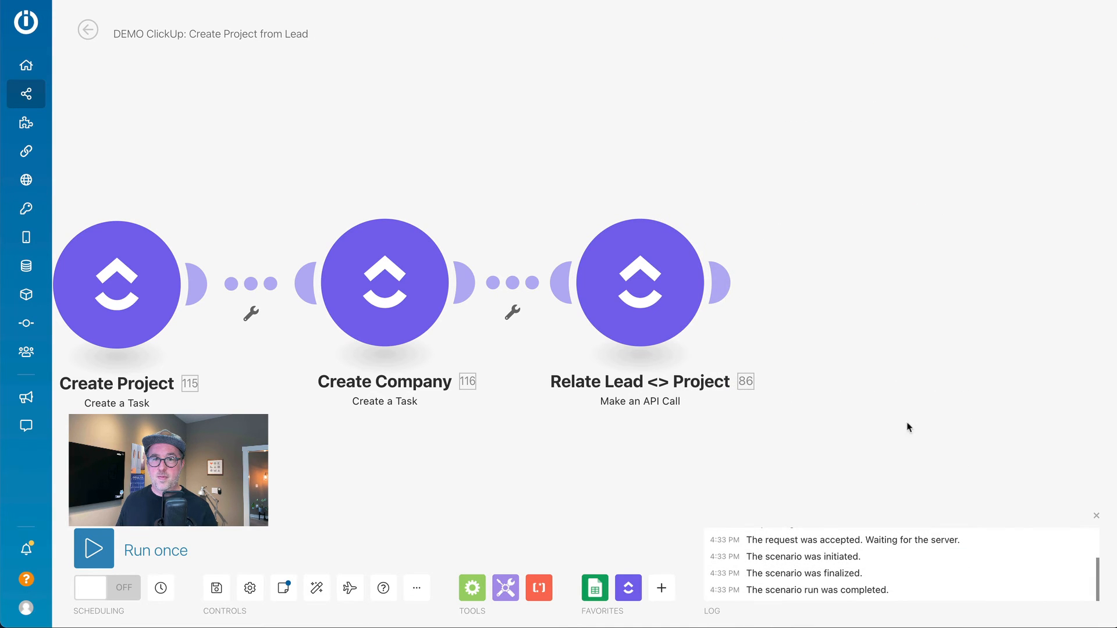
{"action": "right_click", "coordinate": [593, 295]}
{"action": "left_click", "coordinate": [628, 376]}
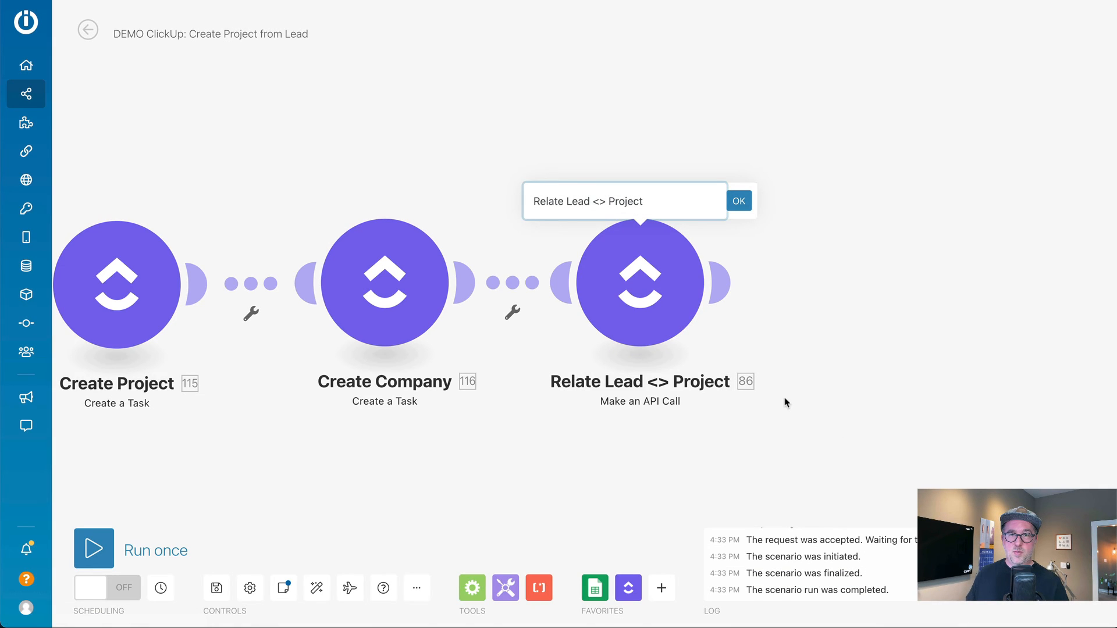
{"action": "key", "text": "BackSpace"}
{"action": "key", "text": "BackSpace"}
{"action": "key", "text": "BackSpace"}
{"action": "key", "text": "BackSpace"}
{"action": "key", "text": "BackSpace"}
{"action": "key", "text": "BackSpace"}
{"action": "key", "text": "BackSpace"}
{"action": "key", "text": "BackSpace"}
{"action": "key", "text": "BackSpace"}
{"action": "key", "text": "BackSpace"}
{"action": "key", "text": "BackSpace"}
{"action": "key", "text": "BackSpace"}
{"action": "key", "text": "BackSpace"}
{"action": "key", "text": "BackSpace"}
{"action": "key", "text": "BackSpace"}
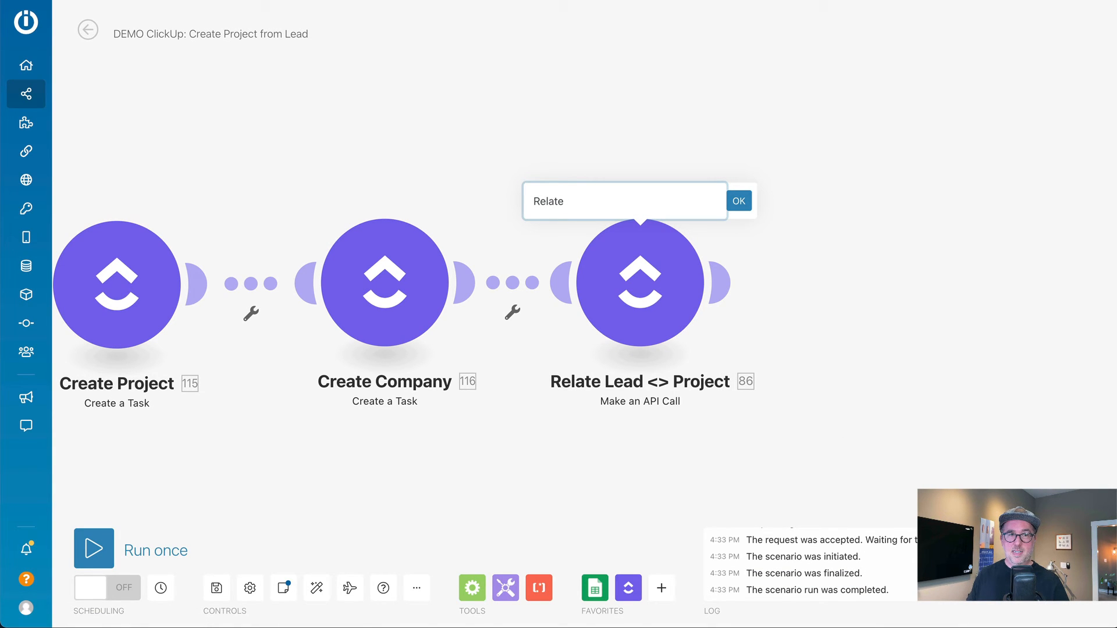
{"action": "type", "text": "Project <> C"}
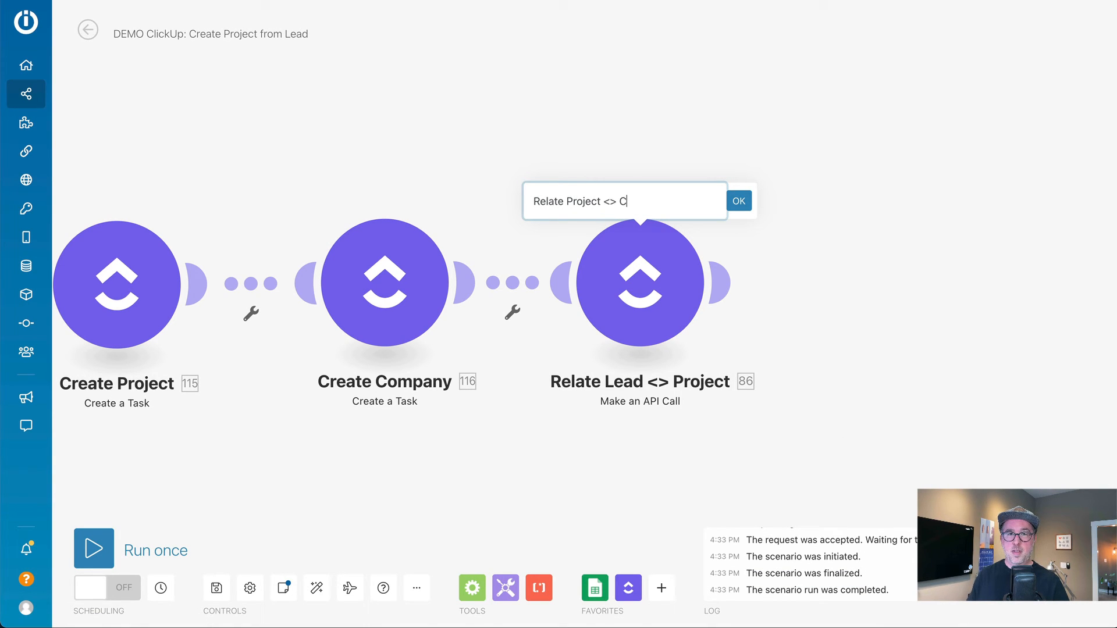
{"action": "type", "text": "ompany"}
{"action": "left_click", "coordinate": [739, 202]}
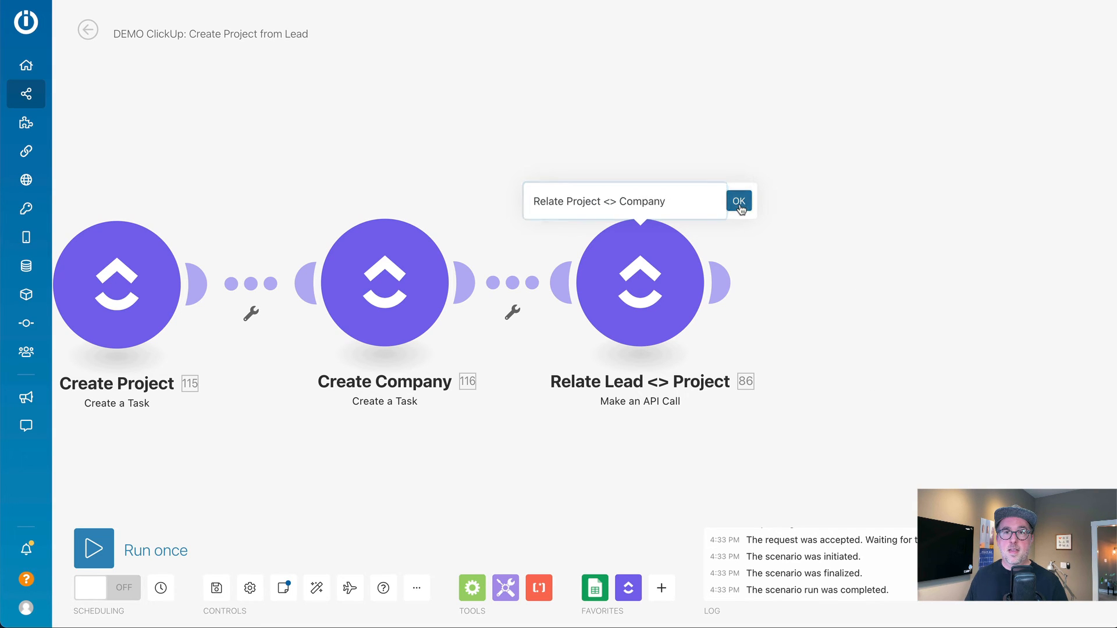
Step: Add a Tools Sleep module between Create Company and Relate Project <> Company
{"action": "left_click_drag", "start_coordinate": [416, 446], "coordinate": [662, 426]}
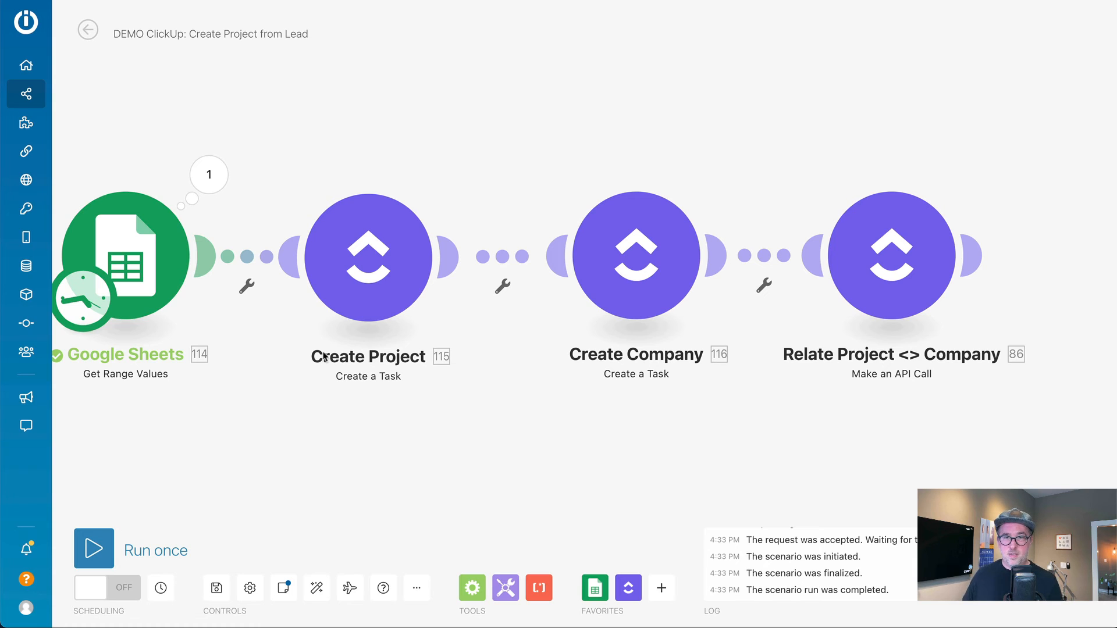
{"action": "left_click", "coordinate": [506, 588]}
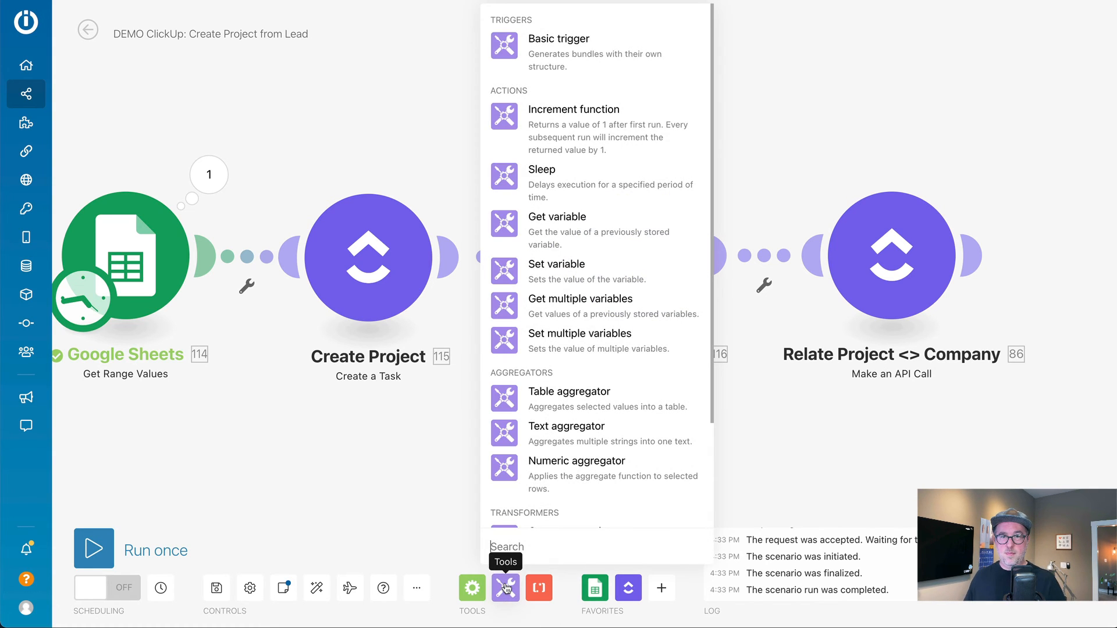
{"action": "left_click", "coordinate": [505, 175]}
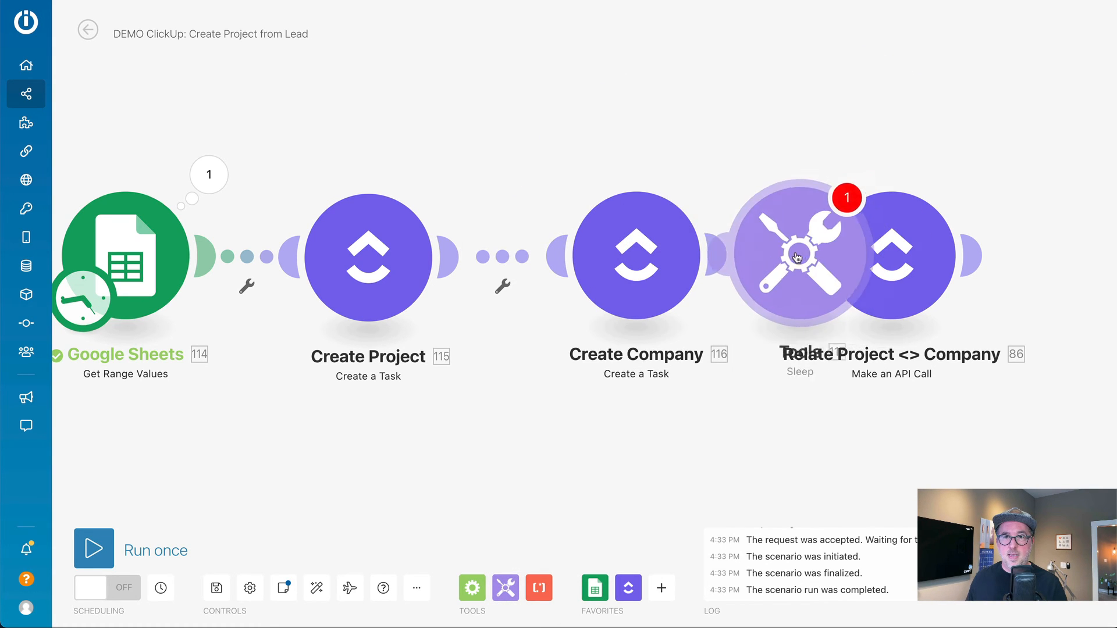
{"action": "left_click", "coordinate": [759, 259]}
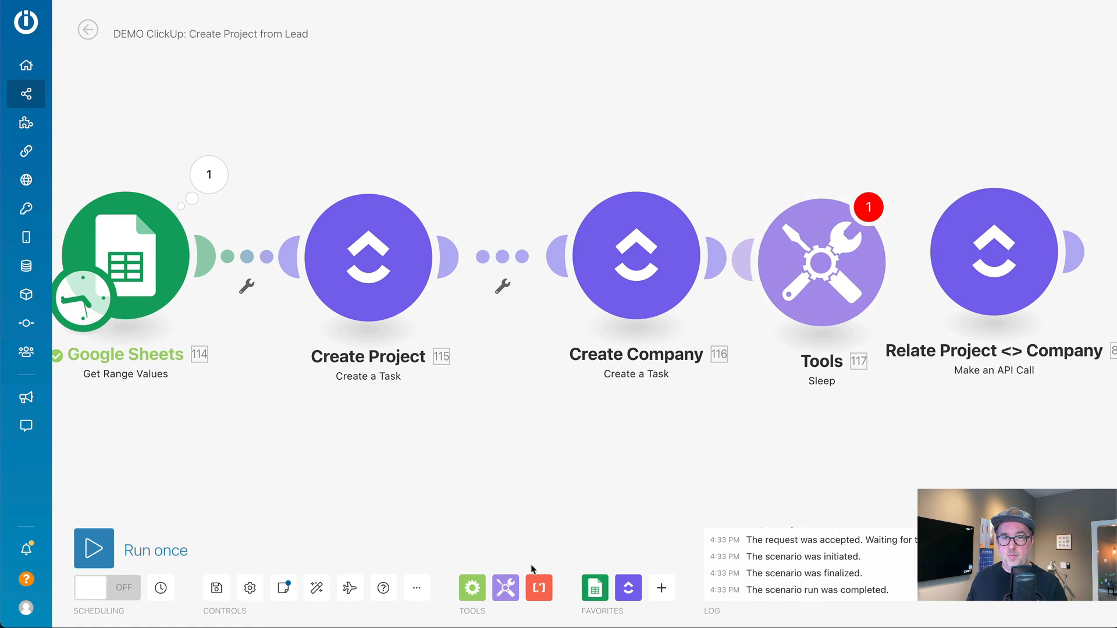
Step: Look through the available Tools and flow control modules without adding one
{"action": "left_click", "coordinate": [506, 588]}
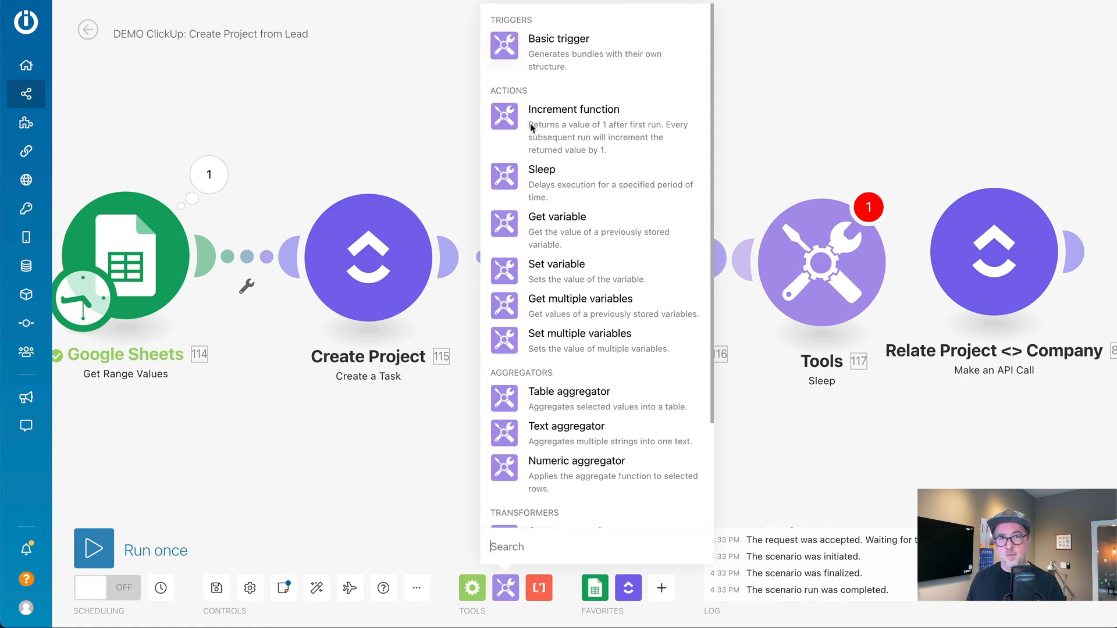
{"action": "scroll", "coordinate": [562, 407], "scroll_direction": "down", "scroll_amount": 3}
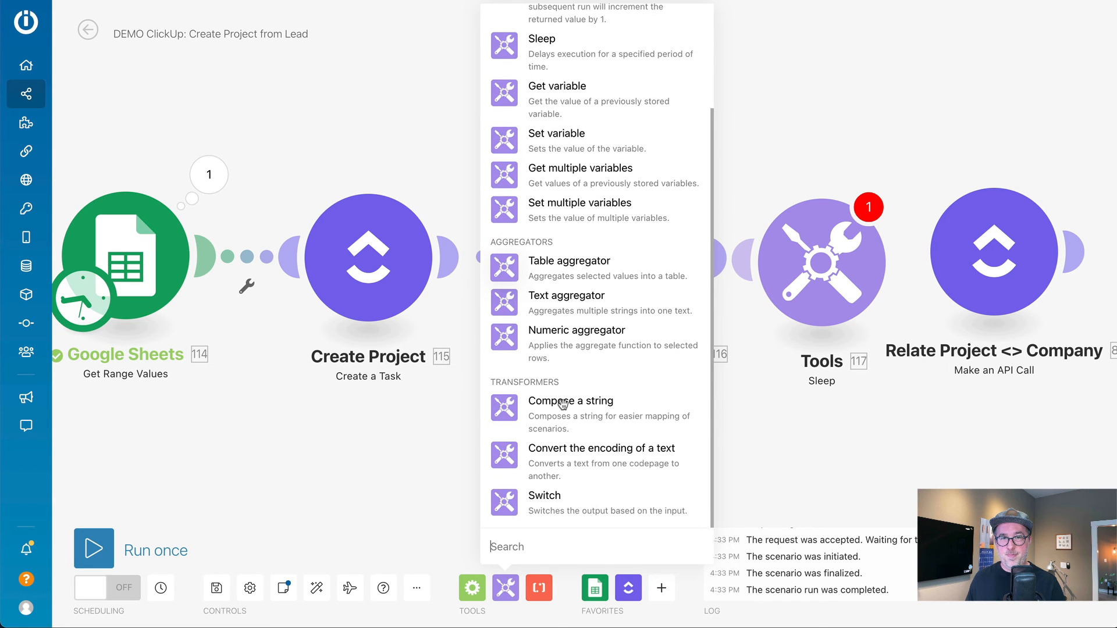
{"action": "scroll", "coordinate": [509, 163], "scroll_direction": "up", "scroll_amount": 3}
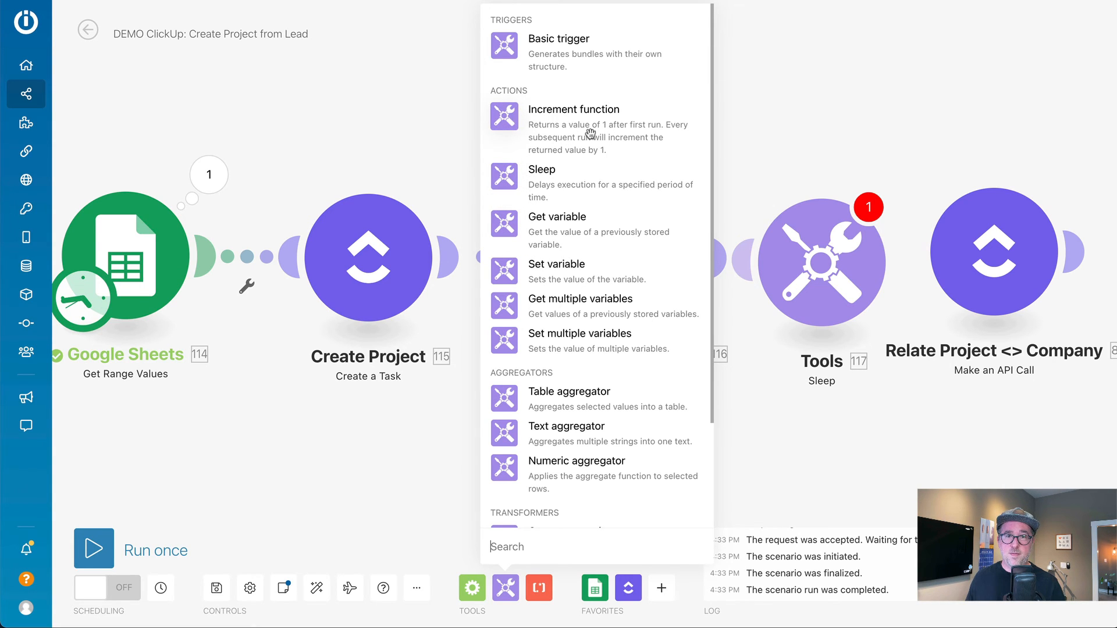
{"action": "scroll", "coordinate": [582, 276], "scroll_direction": "down", "scroll_amount": 2}
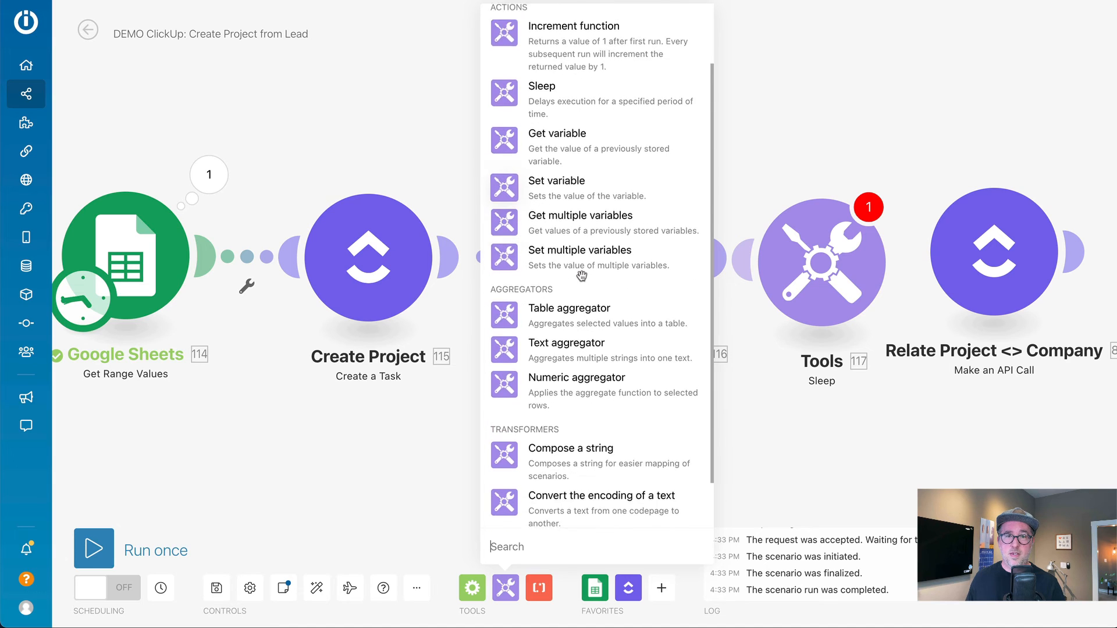
{"action": "scroll", "coordinate": [582, 276], "scroll_direction": "down", "scroll_amount": 1}
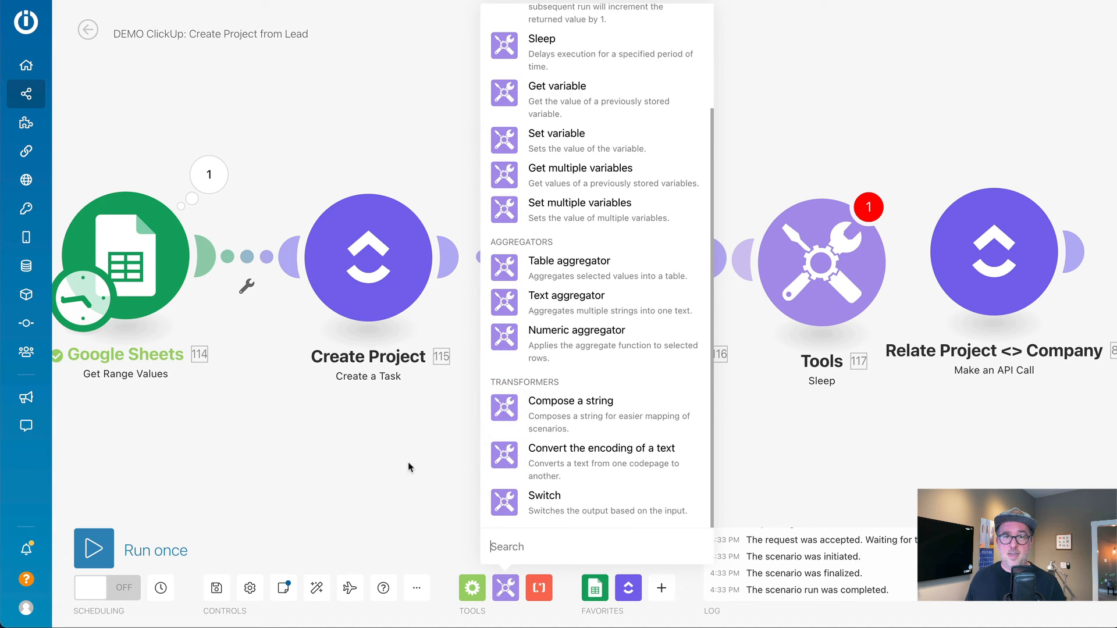
{"action": "left_click", "coordinate": [470, 581]}
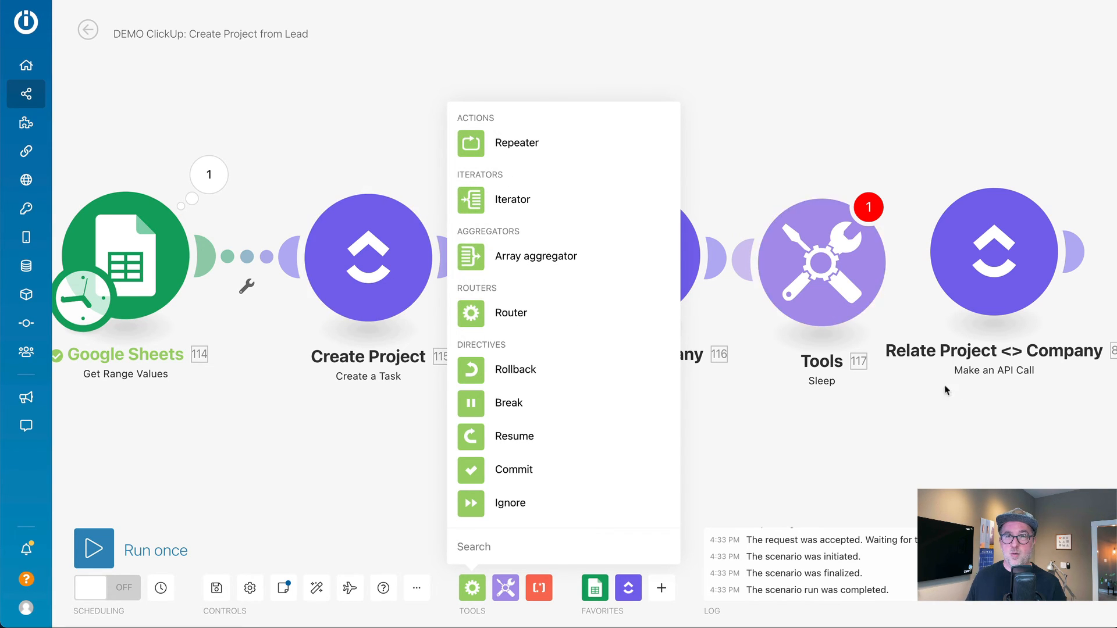
{"action": "left_click", "coordinate": [975, 428]}
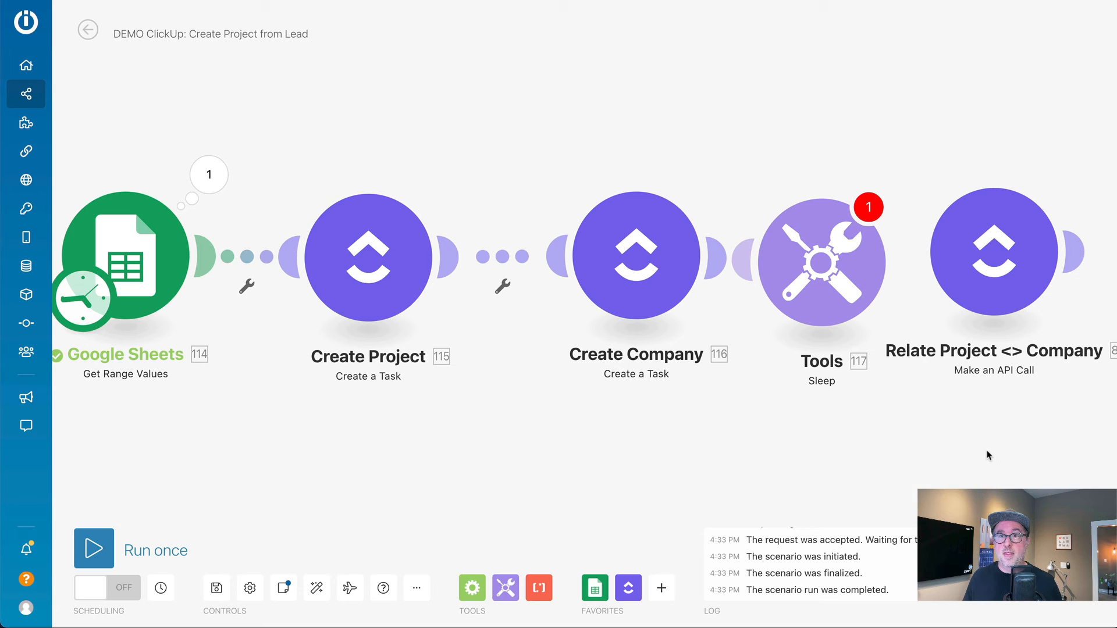
Step: Connect the Sleep module after Create Company and accept its Delay of 1 second
{"action": "scroll", "coordinate": [987, 456], "scroll_direction": "down", "scroll_amount": 2}
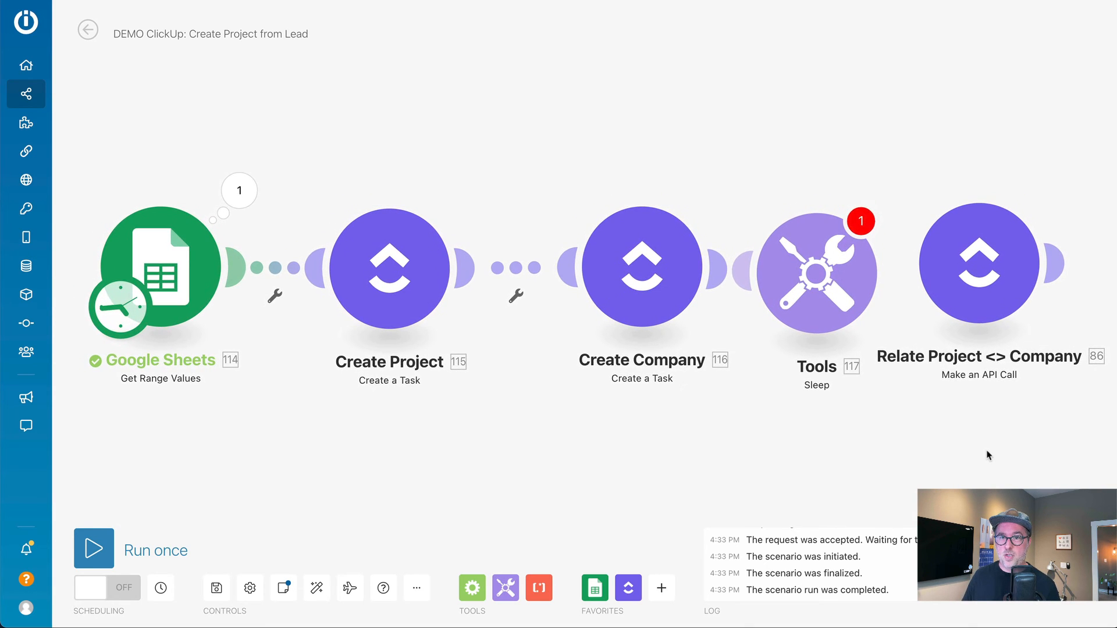
{"action": "left_click_drag", "start_coordinate": [909, 445], "coordinate": [818, 454]}
{"action": "left_click_drag", "start_coordinate": [884, 277], "coordinate": [938, 287]}
{"action": "left_click_drag", "start_coordinate": [727, 285], "coordinate": [771, 284]}
{"action": "left_click", "coordinate": [770, 294]}
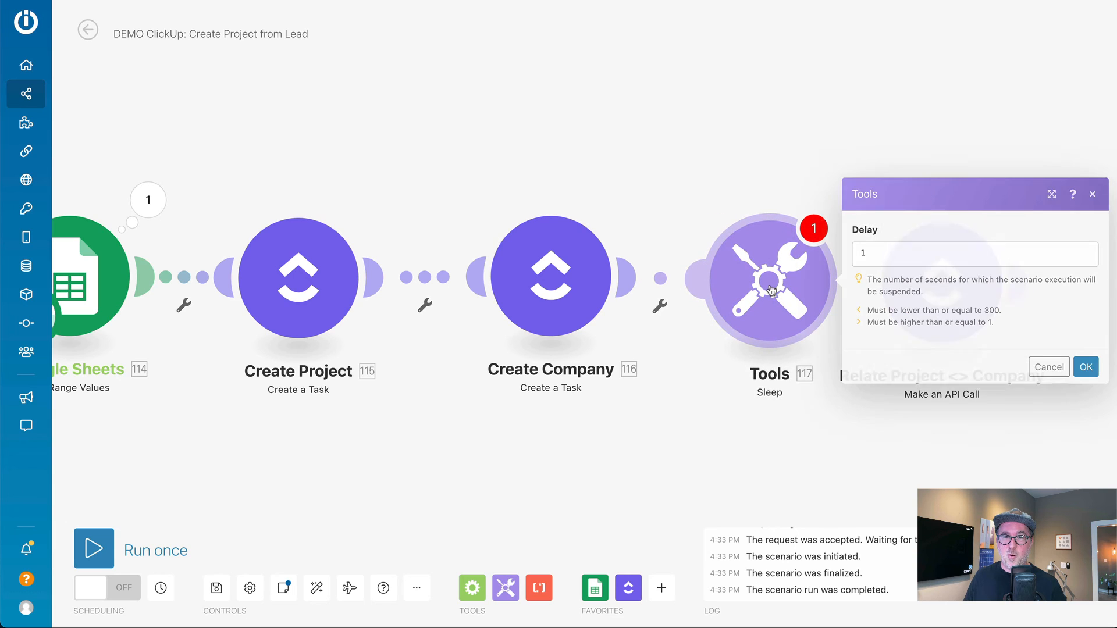
{"action": "left_click", "coordinate": [929, 257]}
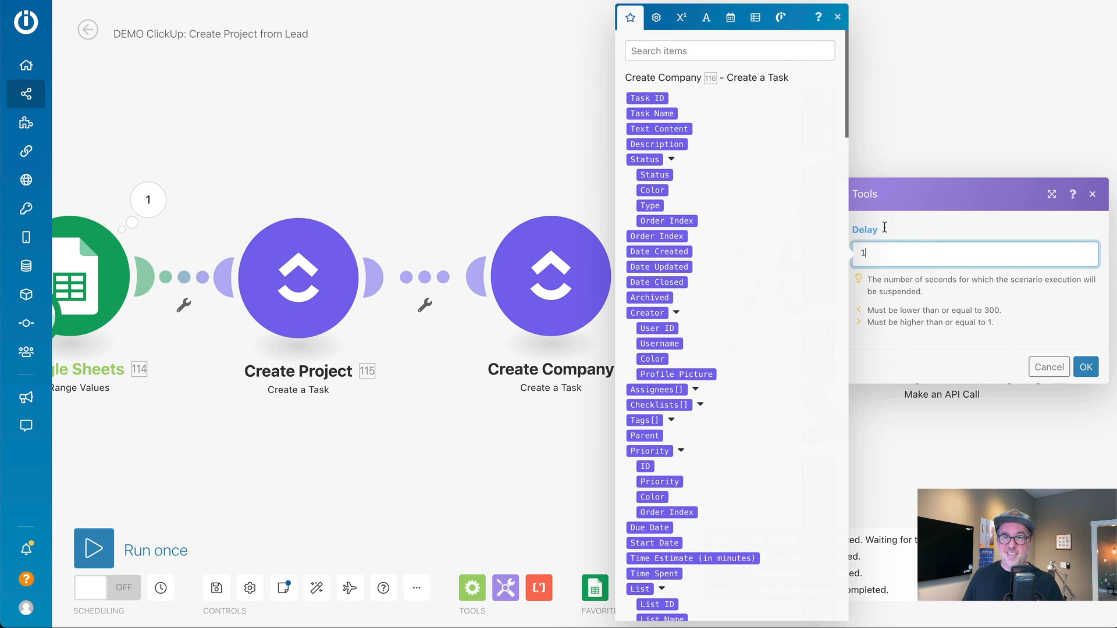
{"action": "left_click", "coordinate": [978, 297]}
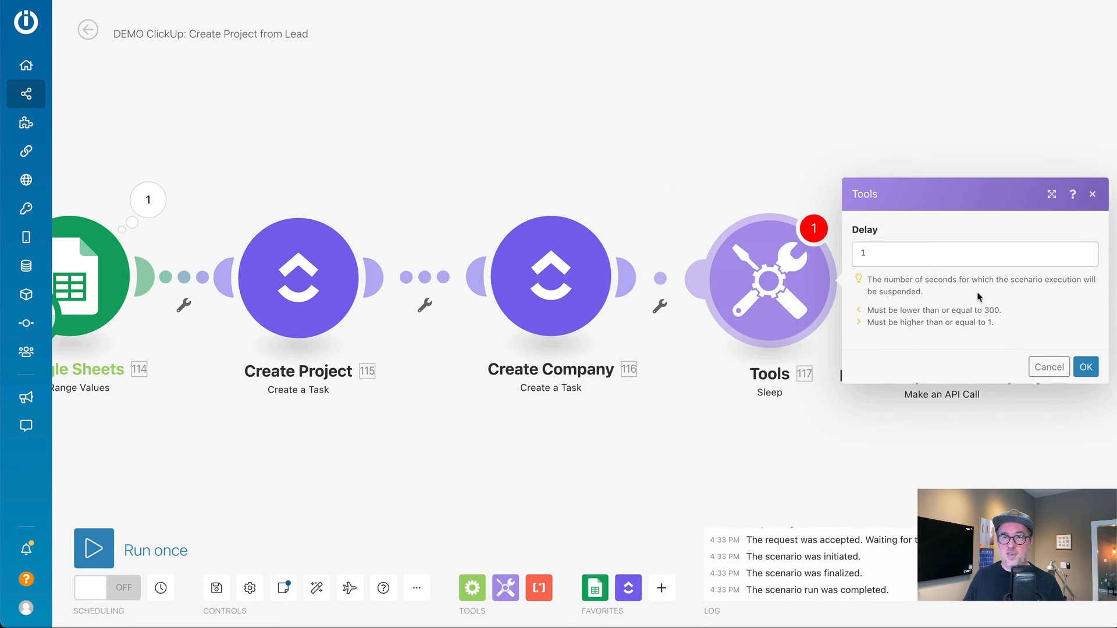
{"action": "left_click", "coordinate": [1086, 367]}
Step: Connect the Sleep module to Relate Project <> Company and save the scenario
{"action": "scroll", "coordinate": [601, 425], "scroll_direction": "down", "scroll_amount": 1}
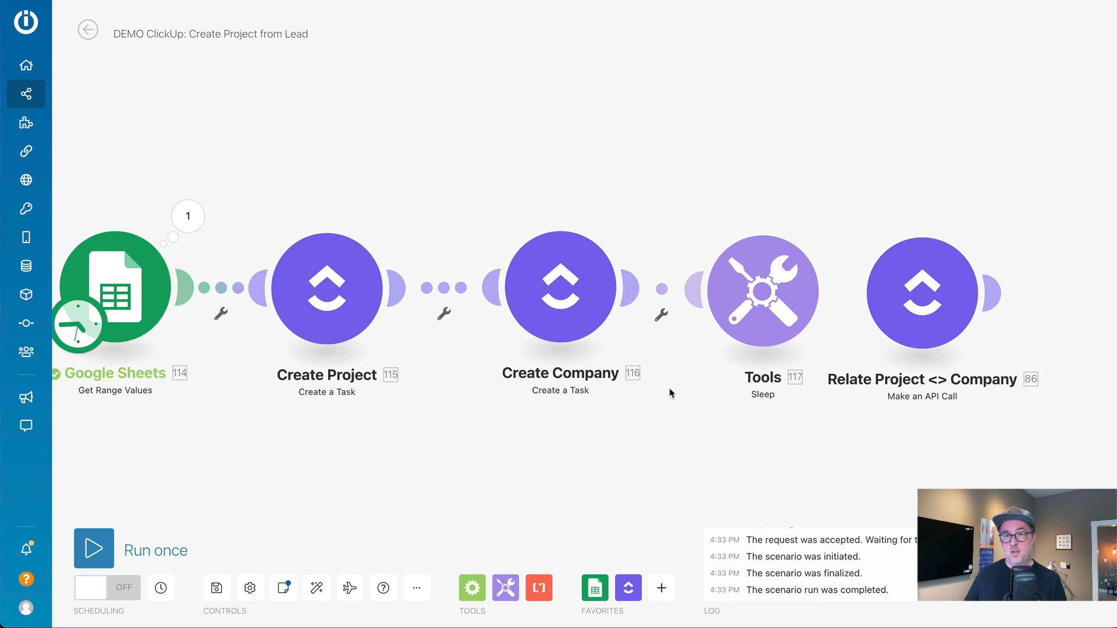
{"action": "left_click_drag", "start_coordinate": [884, 309], "coordinate": [919, 302]}
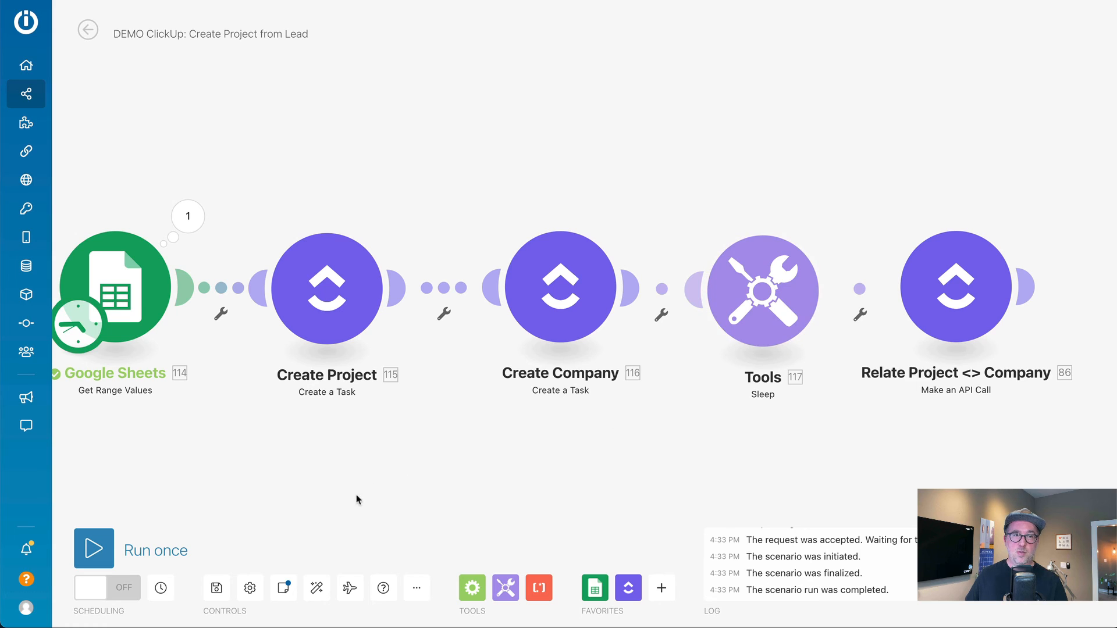
{"action": "left_click", "coordinate": [215, 589]}
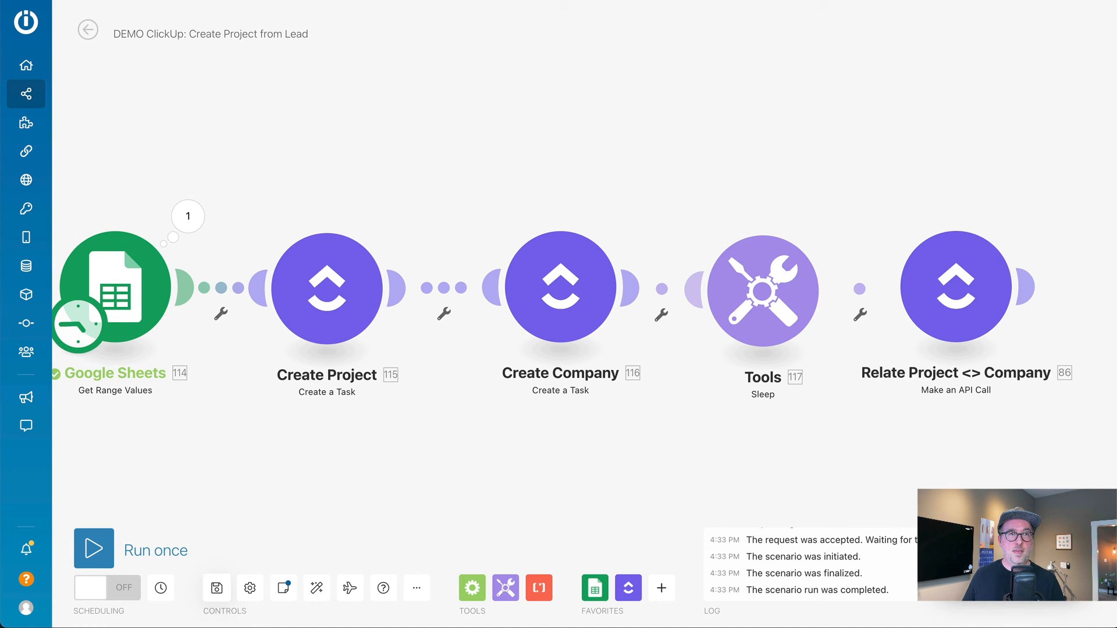
Step: Switch to ClickUp, close the developer tools and examine the existing tasks in the Projects and Companies lists
{"action": "key", "text": "ctrl+Tab"}
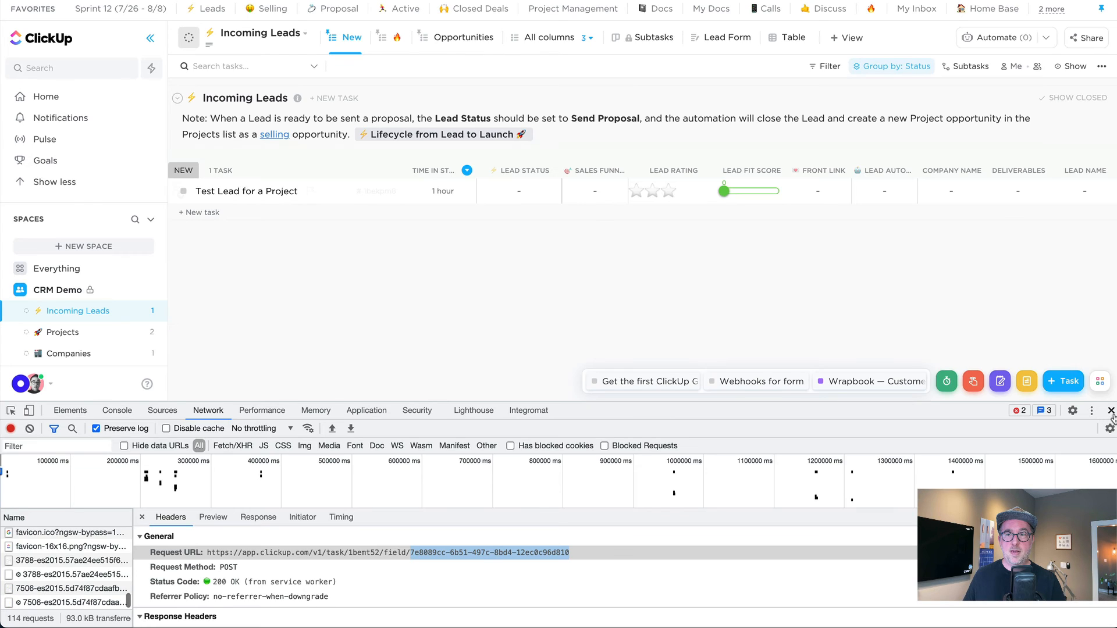
{"action": "left_click", "coordinate": [1111, 411]}
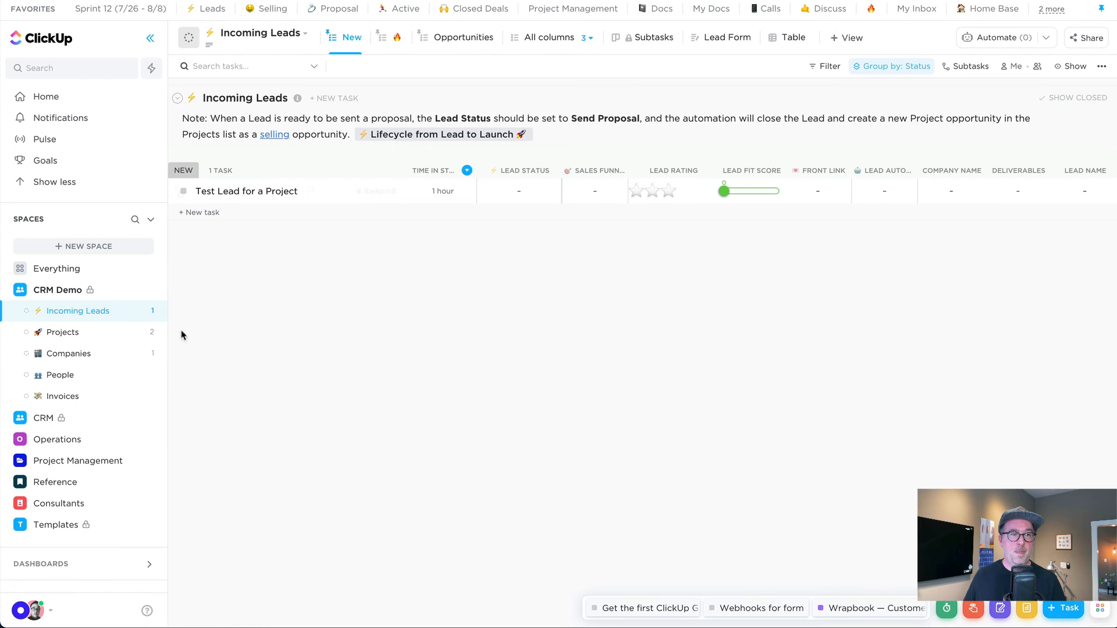
{"action": "left_click", "coordinate": [87, 332]}
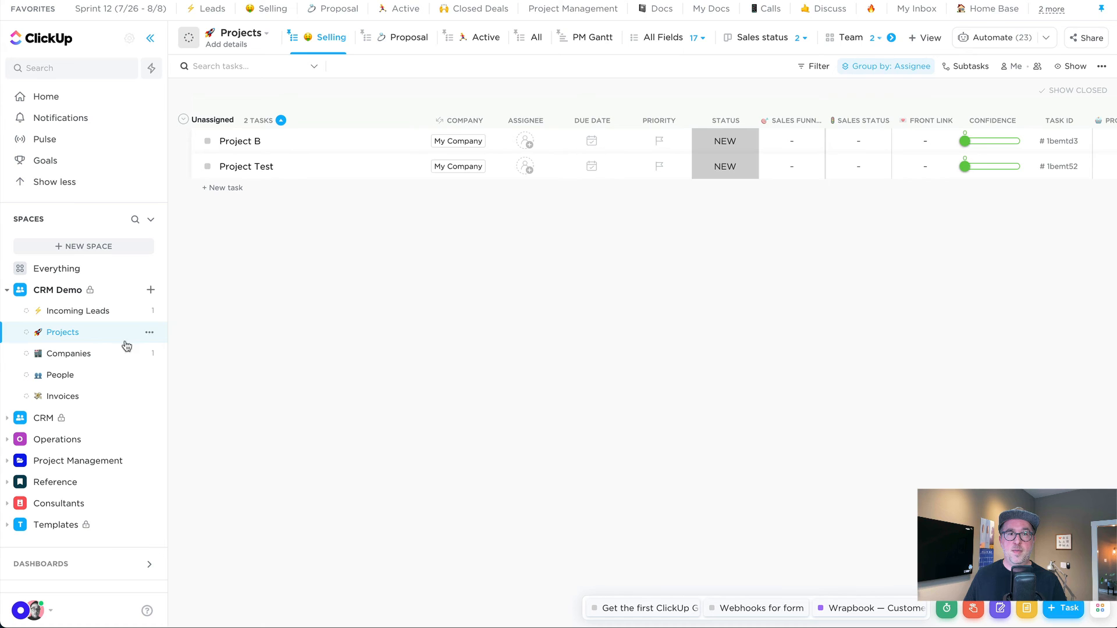
{"action": "left_click", "coordinate": [73, 356]}
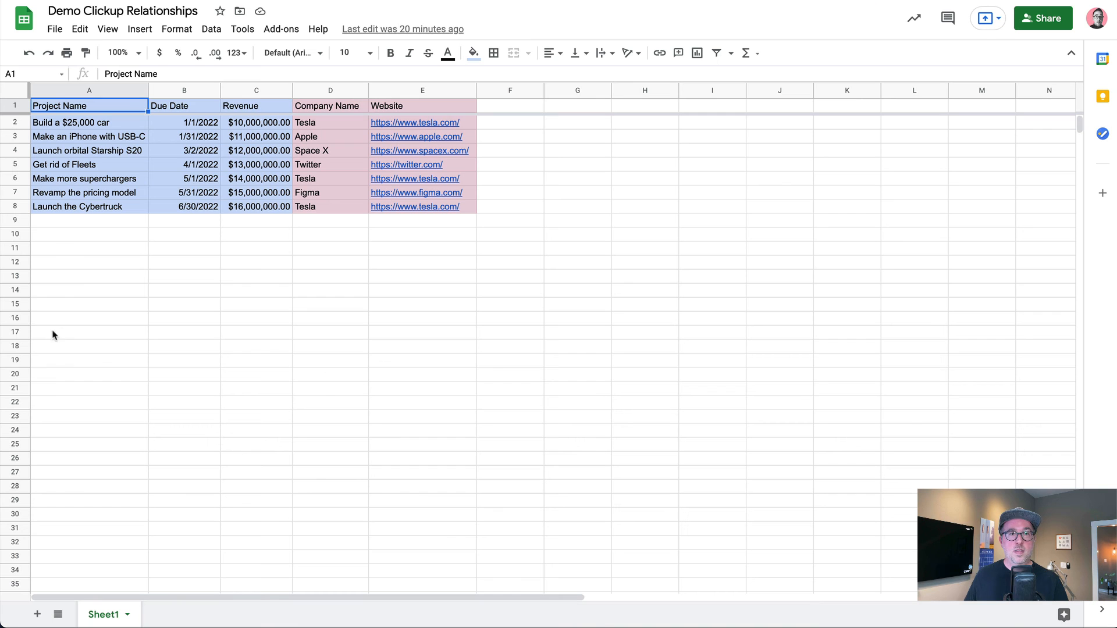
Step: In the Demo Clickup Relationships sheet, highlight the repeated Tesla entries under Company Name, then clear the selection
{"action": "left_click", "coordinate": [317, 128]}
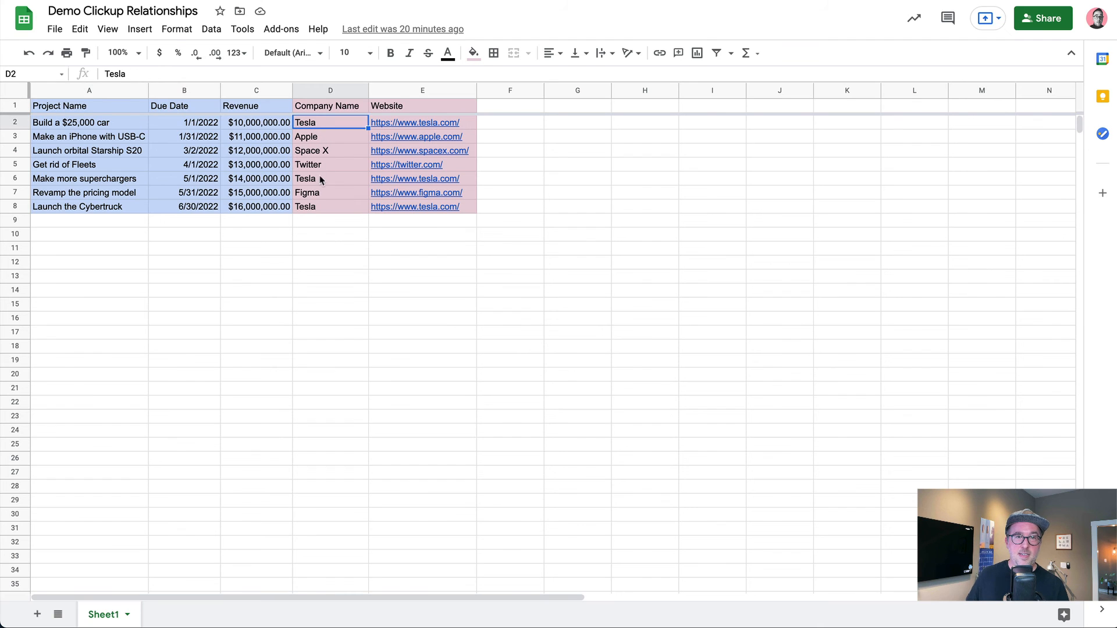
{"action": "left_click", "coordinate": [323, 180], "text": "super"}
{"action": "left_click", "coordinate": [330, 208], "text": "super"}
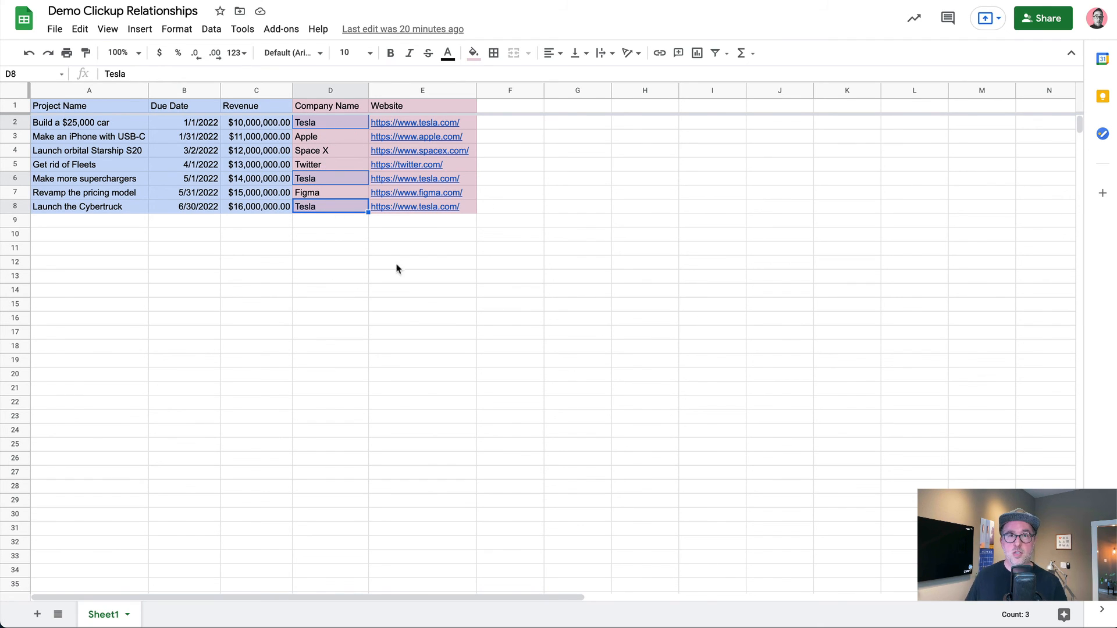
{"action": "left_click", "coordinate": [342, 252]}
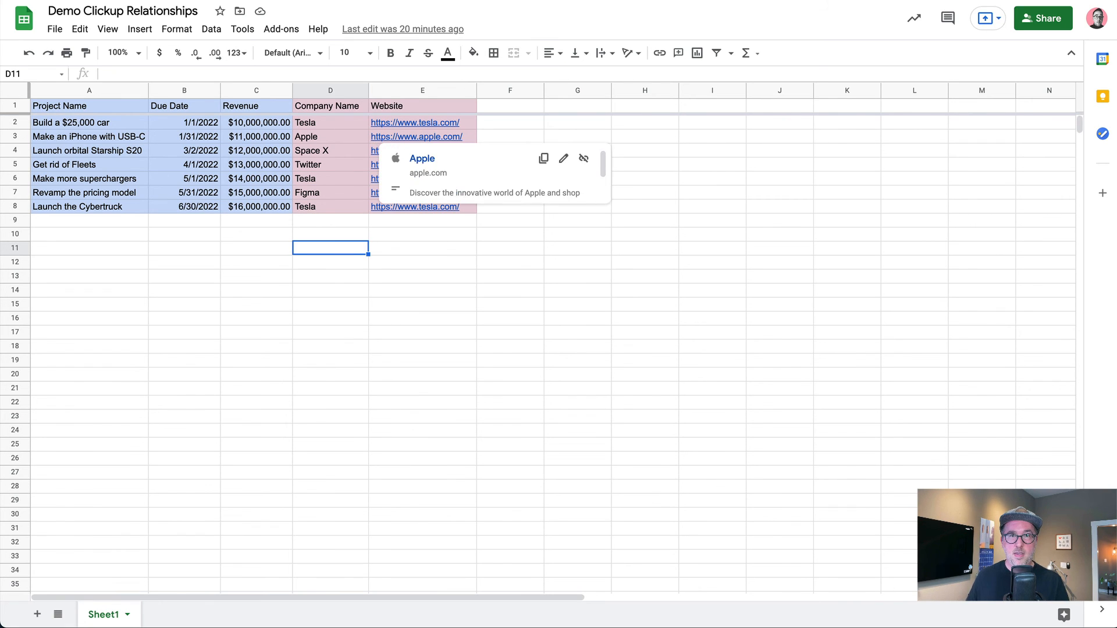
Step: Switch back to Integromat and run the scenario once
{"action": "left_click", "coordinate": [512, 1]}
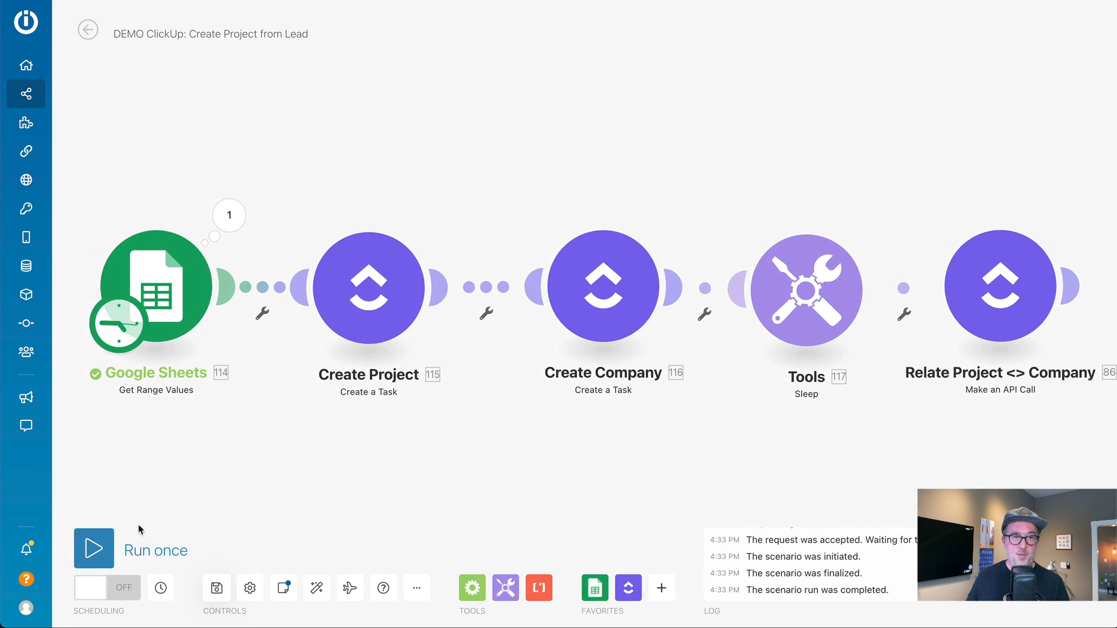
{"action": "left_click", "coordinate": [98, 547]}
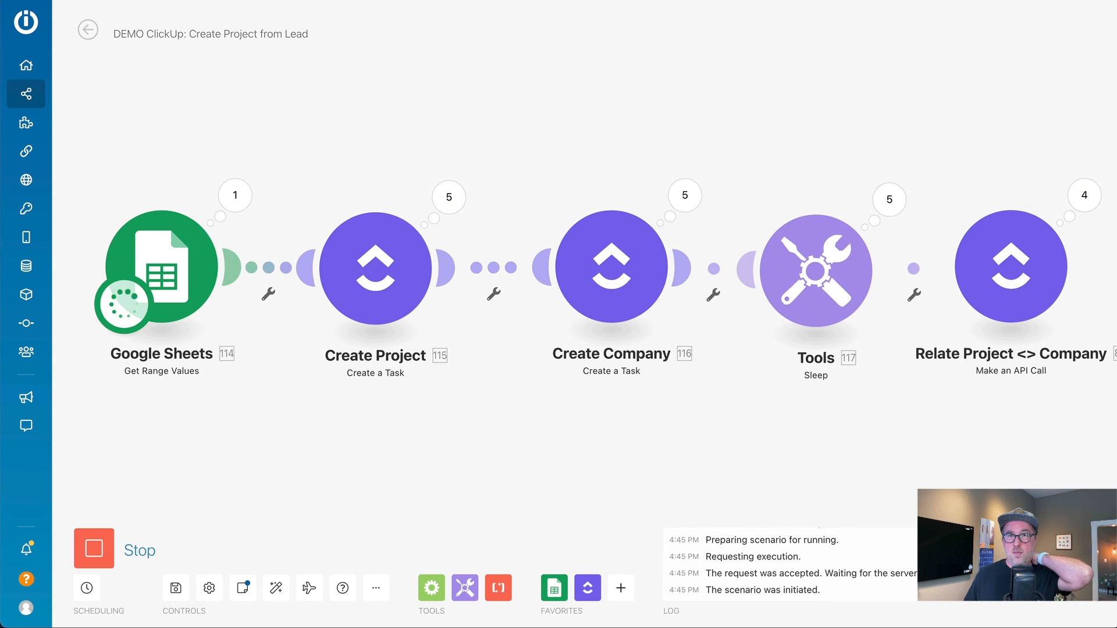
Step: Review the source sheet, then check the Company relationships of the tasks in ClickUp's Projects list
{"action": "left_click", "coordinate": [515, 1]}
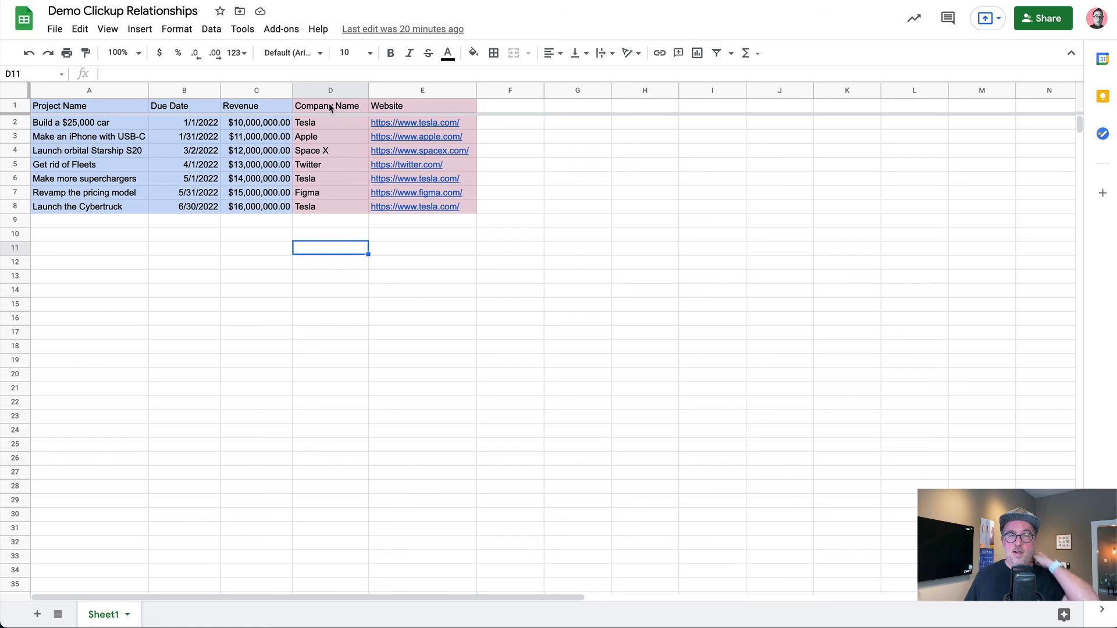
{"action": "left_click", "coordinate": [466, 1]}
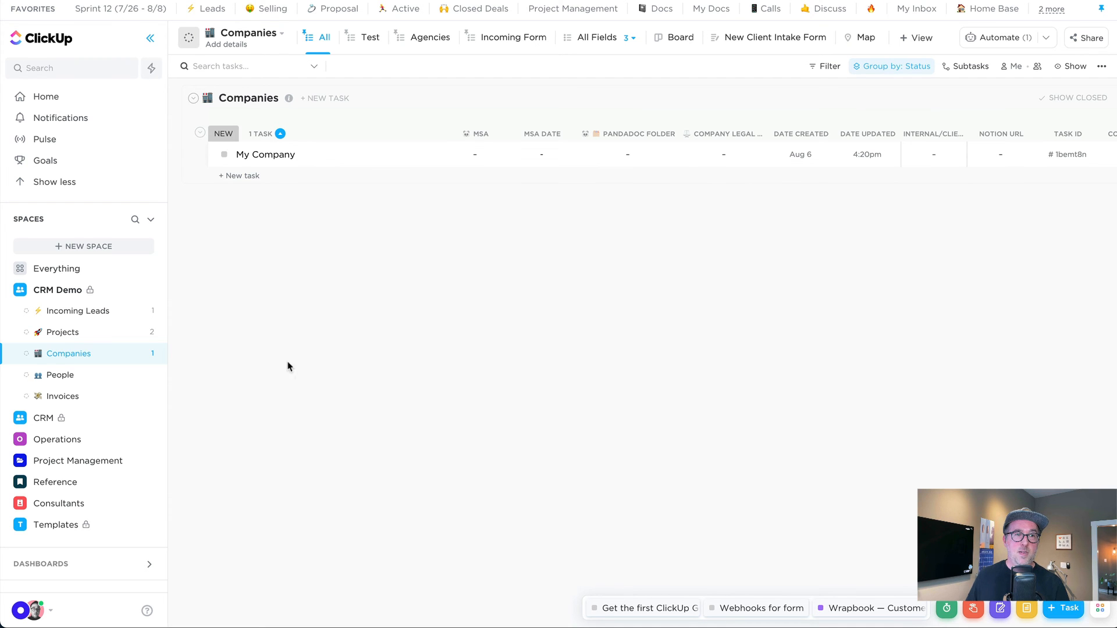
{"action": "left_click", "coordinate": [89, 335]}
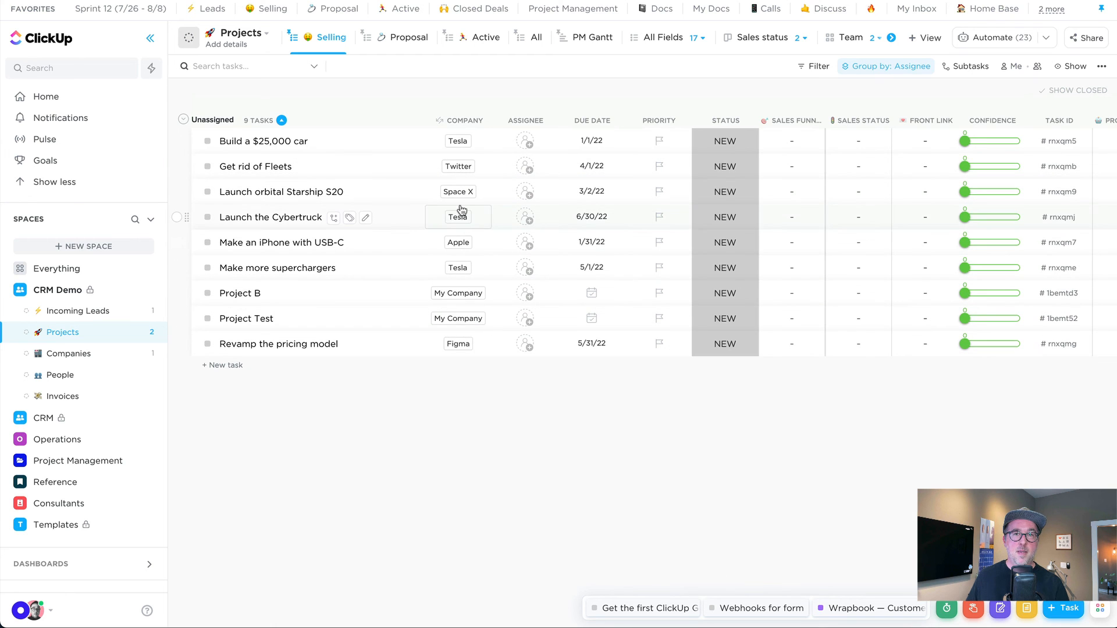
Step: Inspect the company linked to the Build a $25,000 car project, then close the relationship details
{"action": "left_click", "coordinate": [458, 141]}
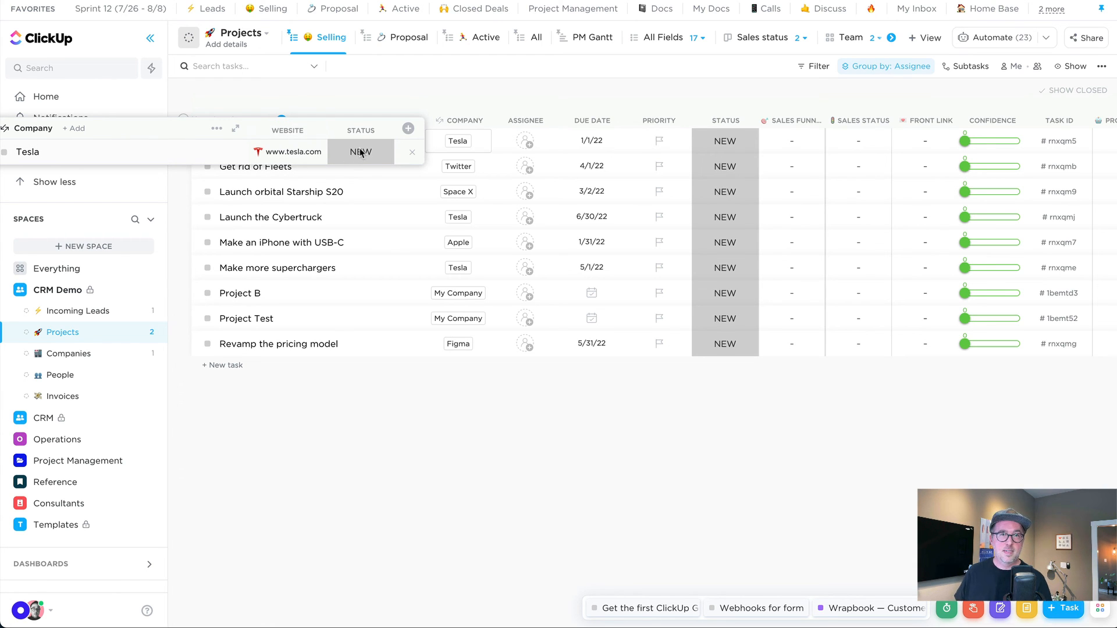
{"action": "left_click", "coordinate": [476, 412]}
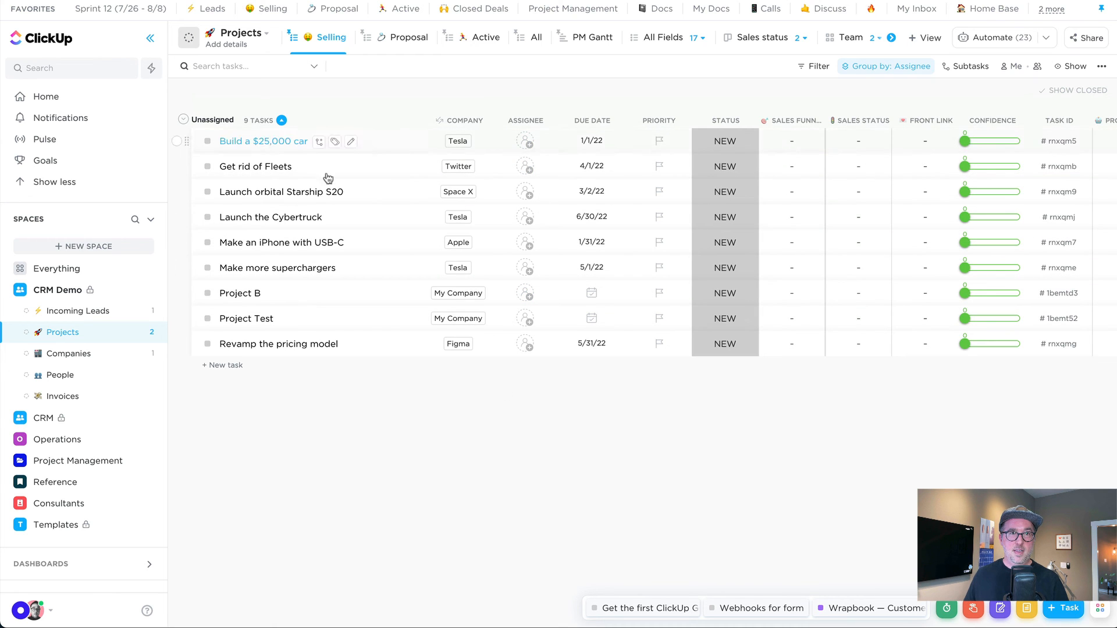
Step: Rename two of the duplicate Tesla tasks in the Companies list to Tesla 2 and Tesla 3
{"action": "left_click", "coordinate": [82, 361]}
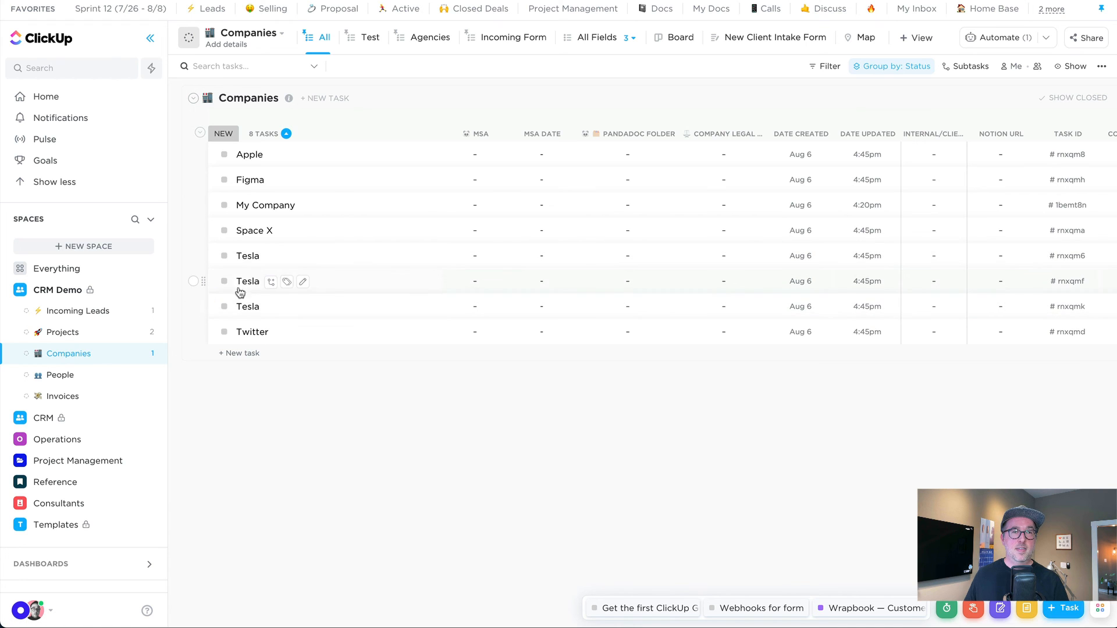
{"action": "left_click", "coordinate": [303, 281]}
{"action": "type", "text": "2"}
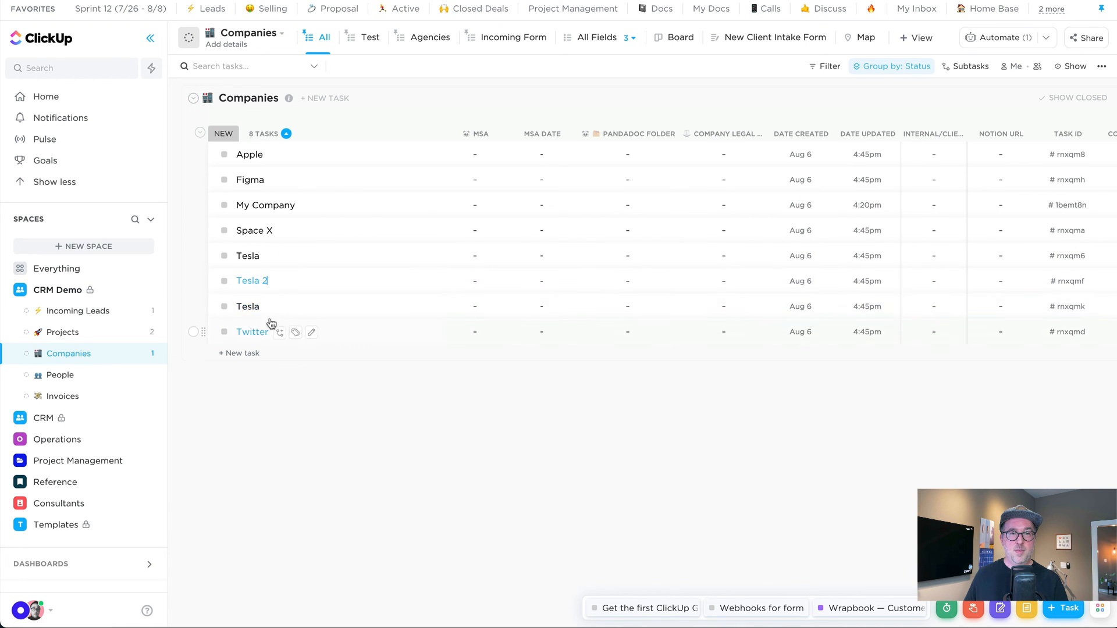
{"action": "left_click", "coordinate": [303, 309]}
{"action": "type", "text": "2"}
{"action": "key", "text": "Return"}
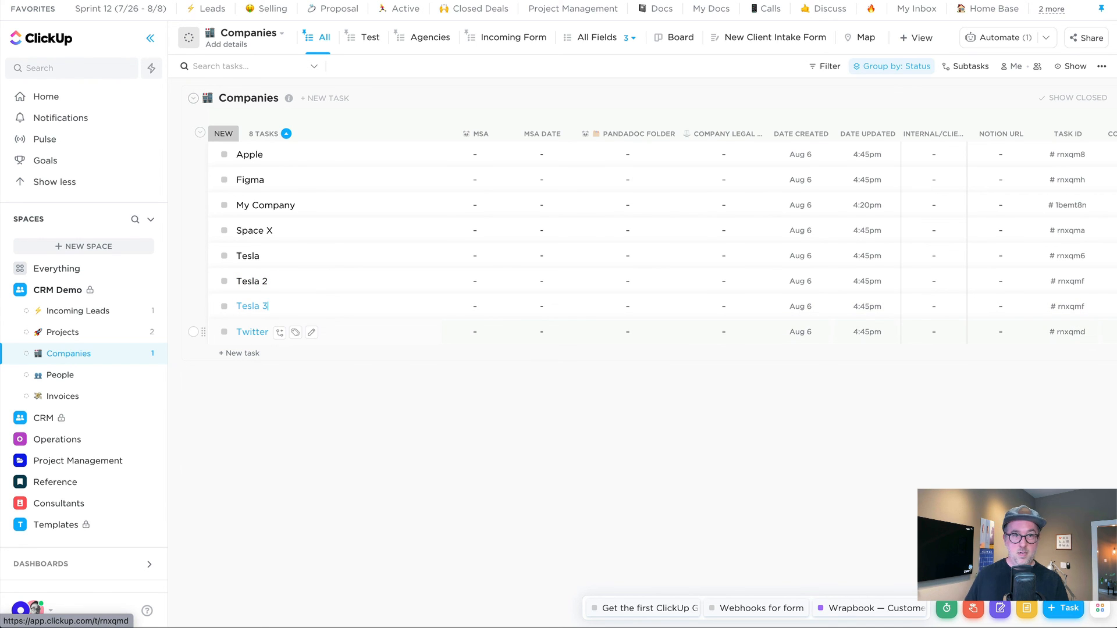
{"action": "key", "text": "Return"}
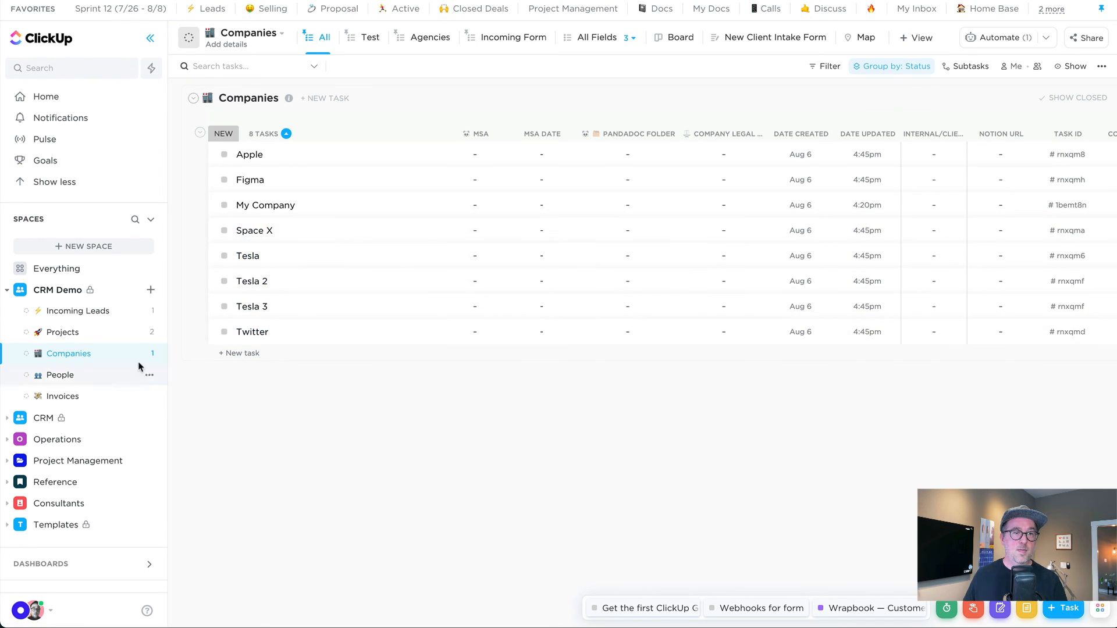
Step: Check the Company relationships in the Projects list and reload the page
{"action": "left_click", "coordinate": [93, 334]}
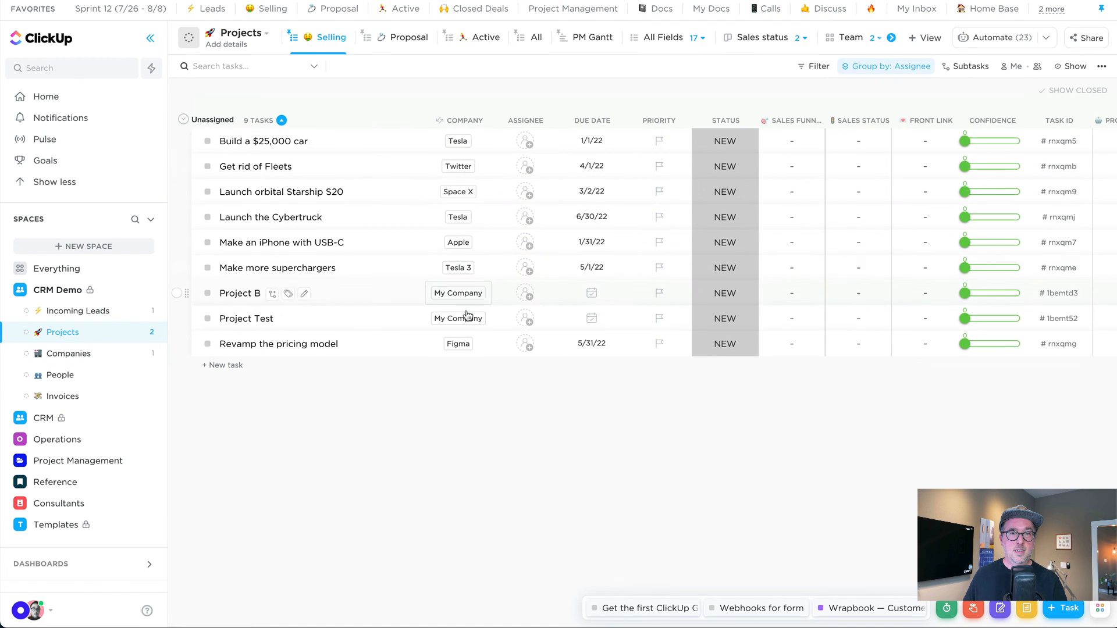
{"action": "key", "text": "super+r"}
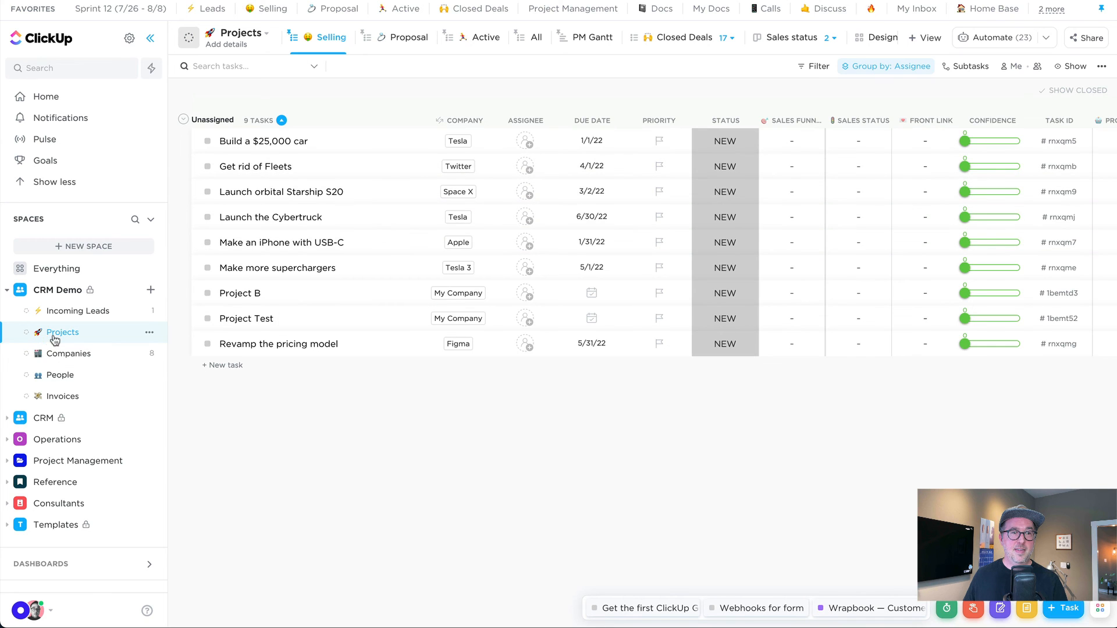
Step: Merge the two Tesla tasks and Tesla 3 in the Companies list into one Tesla task, then clear the selection
{"action": "left_click", "coordinate": [79, 352]}
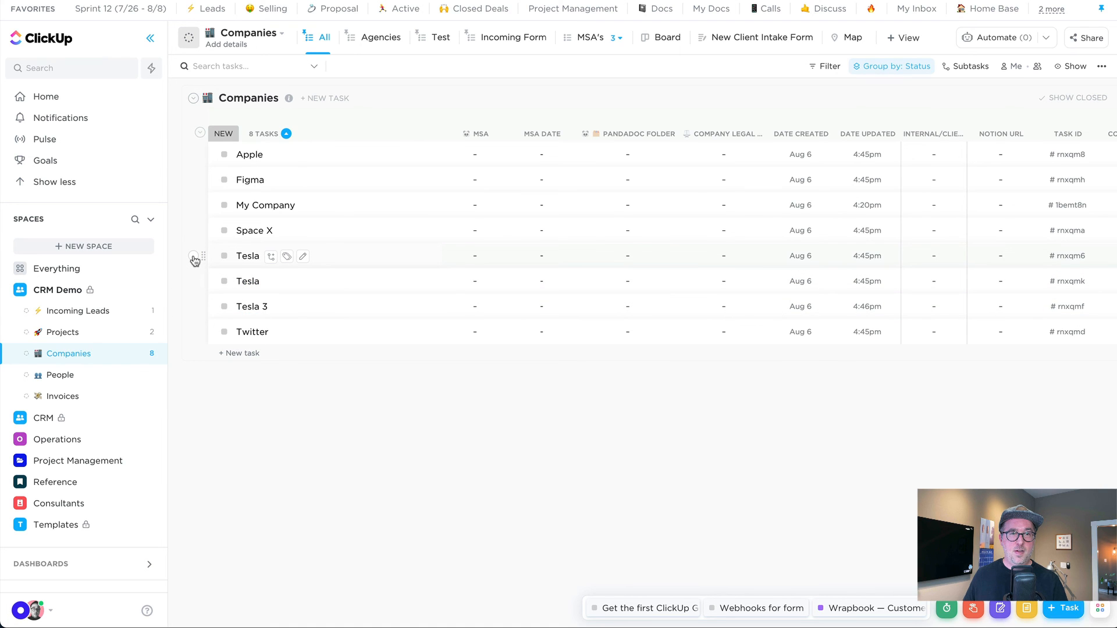
{"action": "left_click", "coordinate": [194, 256]}
{"action": "left_click", "coordinate": [193, 306], "text": "shift"}
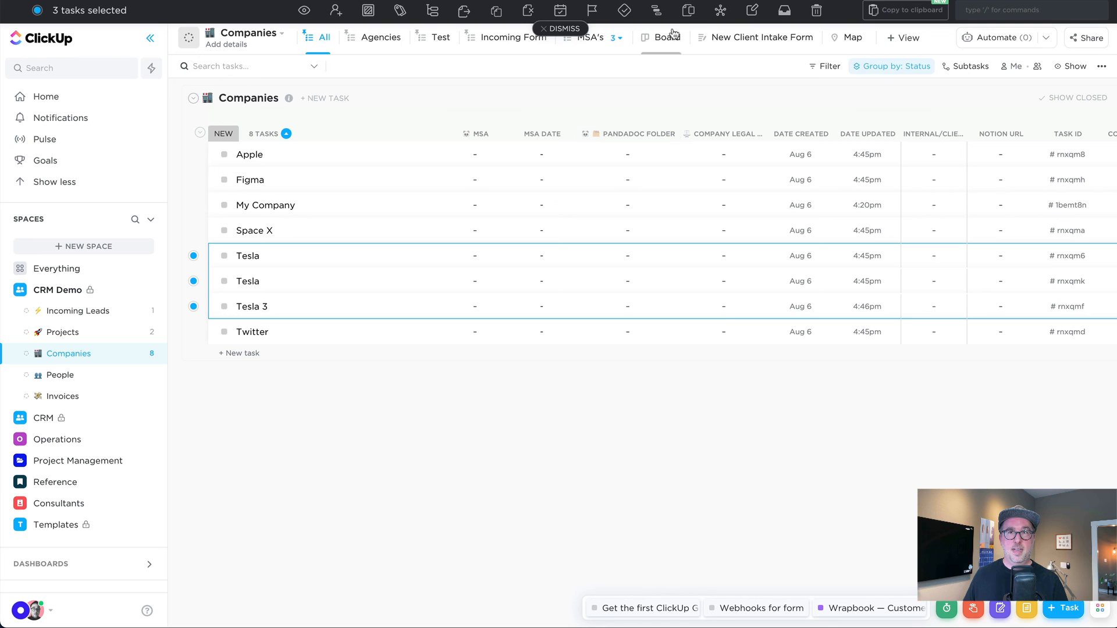
{"action": "left_click", "coordinate": [689, 11]}
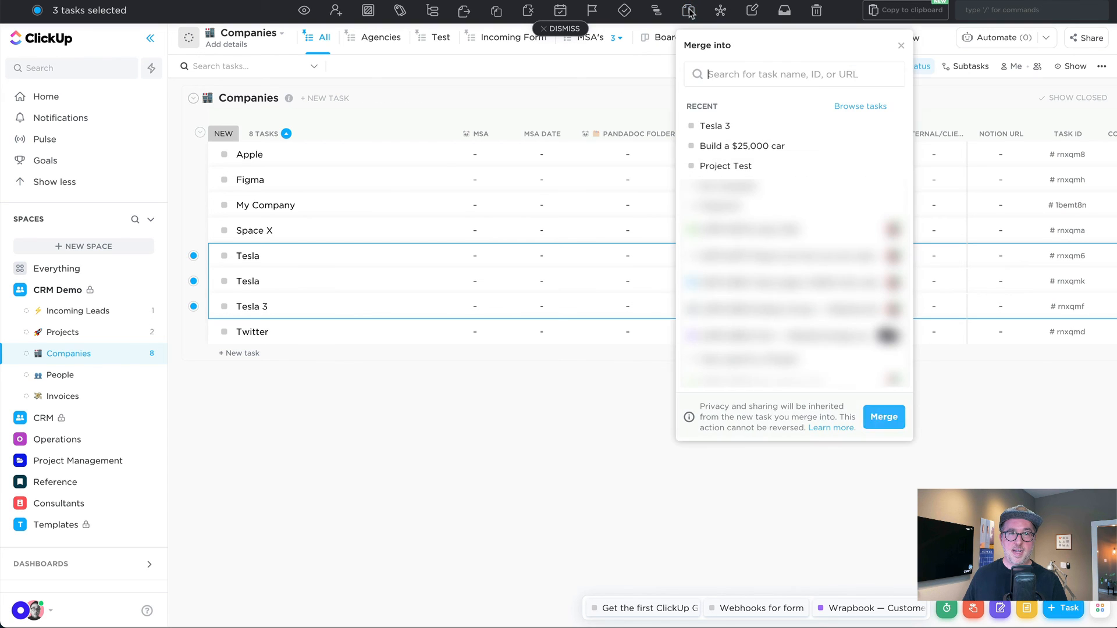
{"action": "type", "text": "tesla"}
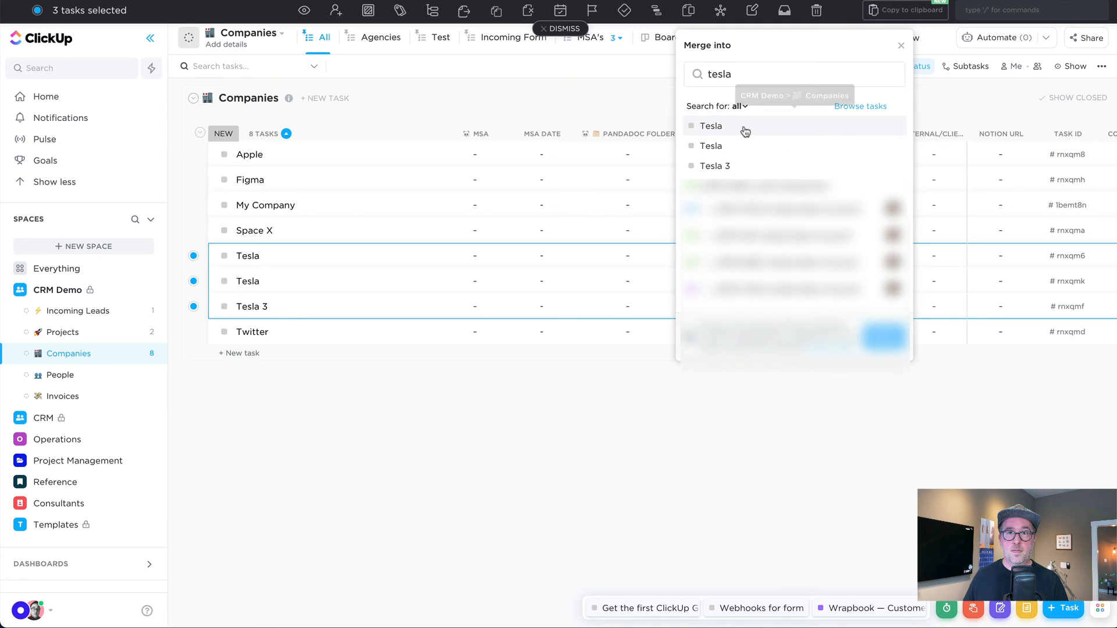
{"action": "left_click", "coordinate": [745, 127]}
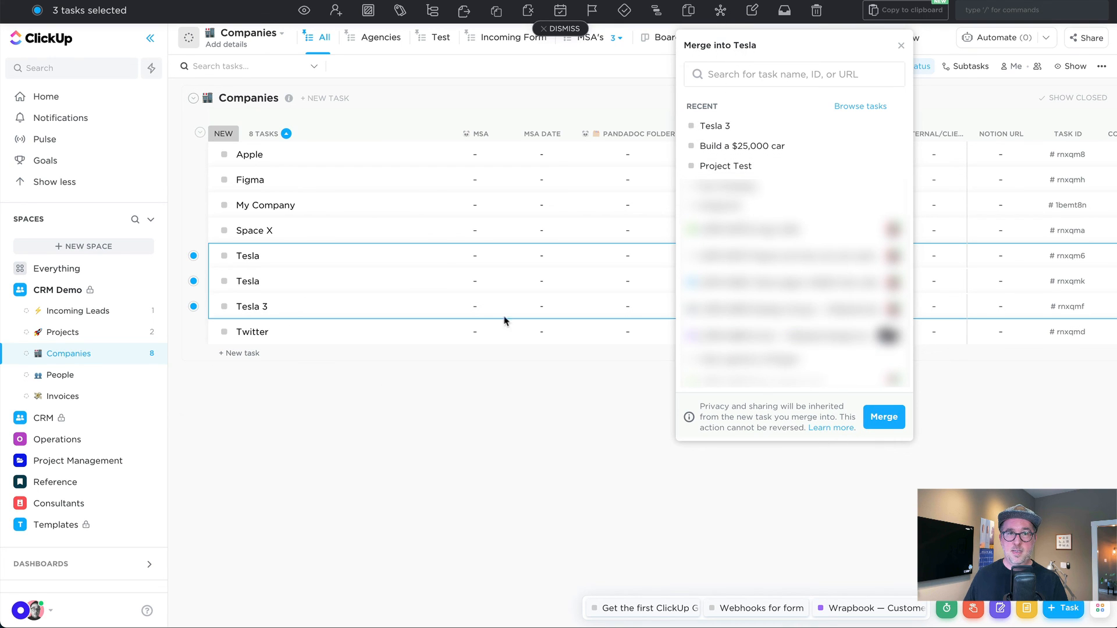
{"action": "left_click", "coordinate": [873, 416]}
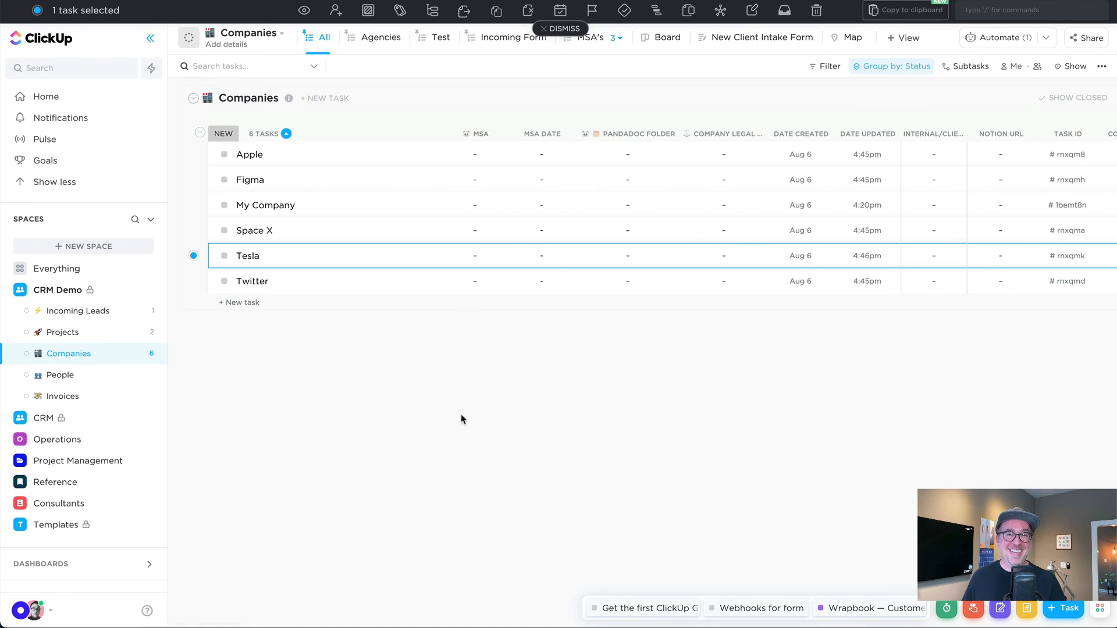
{"action": "left_click", "coordinate": [563, 29]}
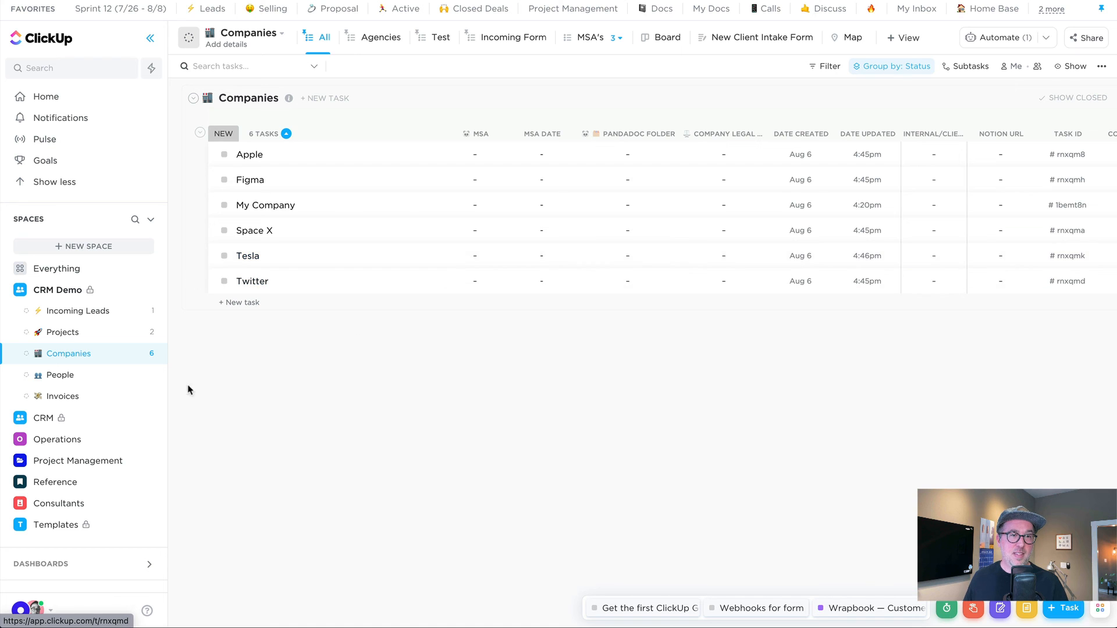
Step: Open the Tesla company task through the Make more superchargers project's Company relationship and set its status to Active
{"action": "left_click", "coordinate": [69, 331]}
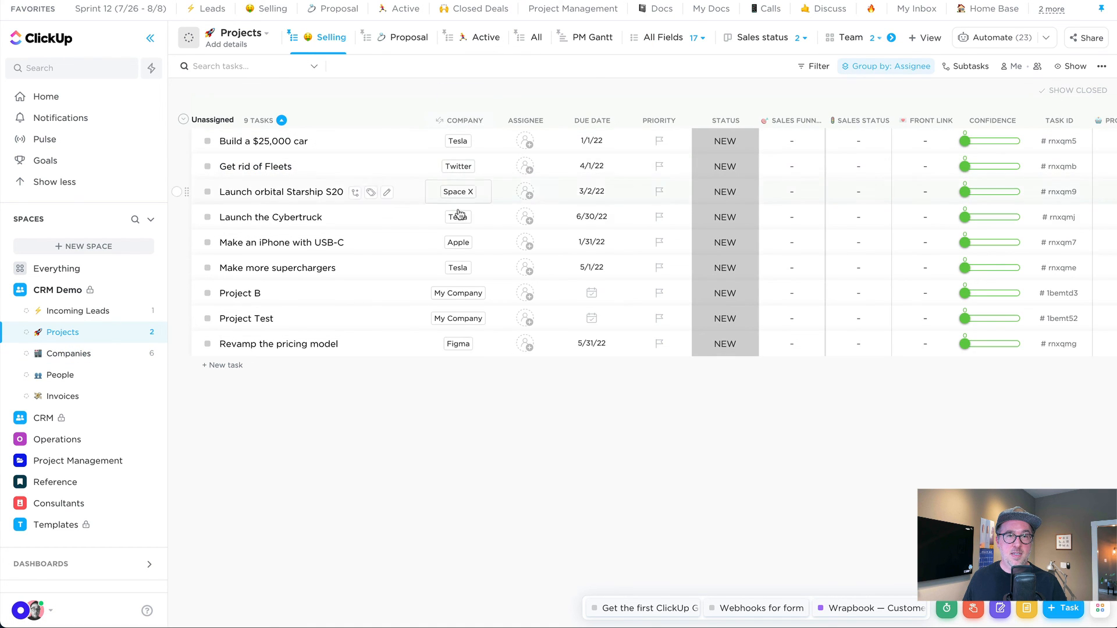
{"action": "mouse_move", "coordinate": [458, 268]}
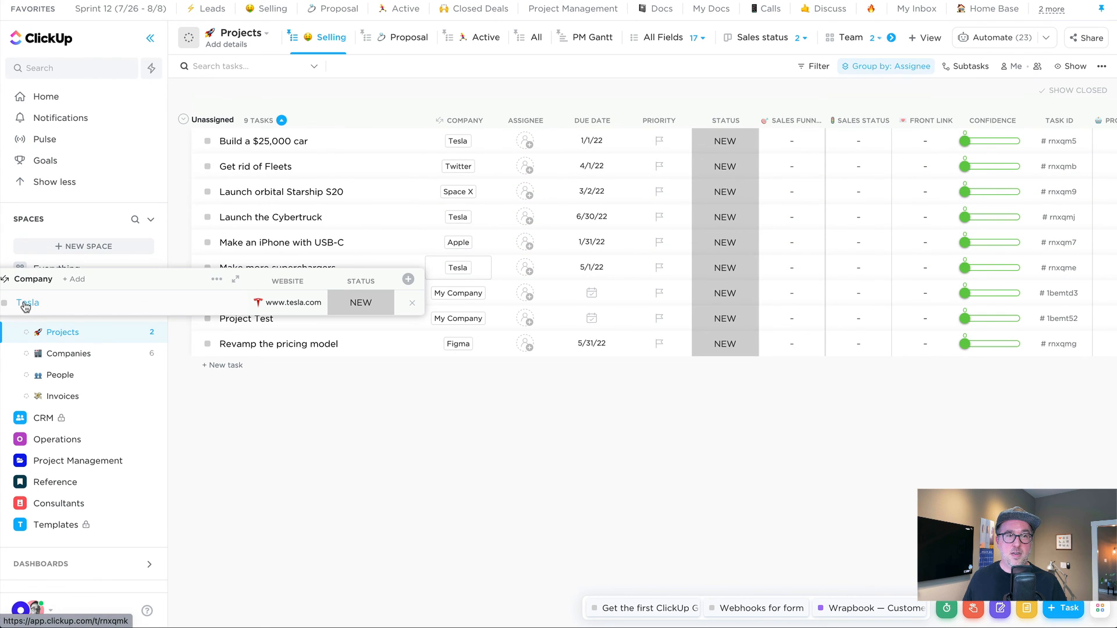
{"action": "left_click", "coordinate": [25, 304]}
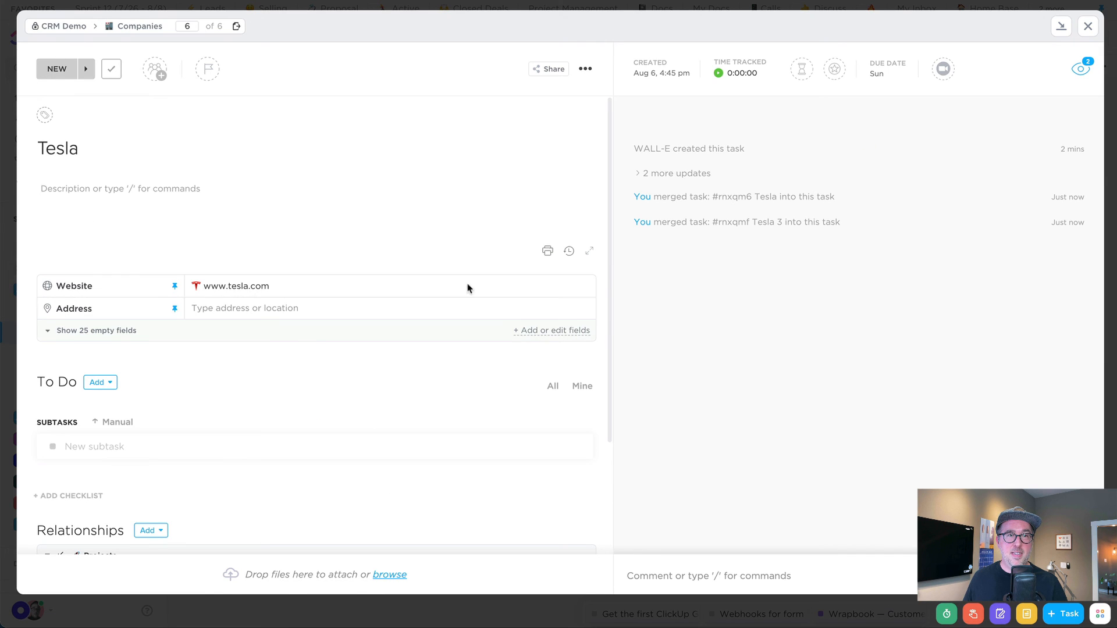
{"action": "left_click", "coordinate": [84, 71]}
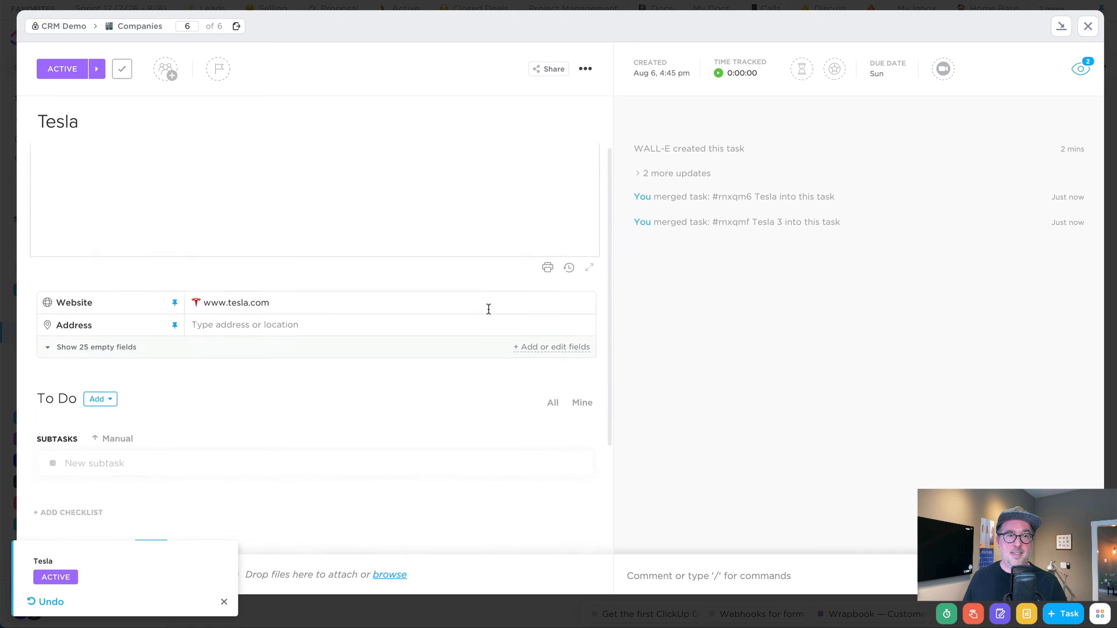
Step: Set the related Launch the Cybertruck project's status to Active and return to the related projects in the Tesla task
{"action": "scroll", "coordinate": [489, 309], "scroll_direction": "down", "scroll_amount": 3}
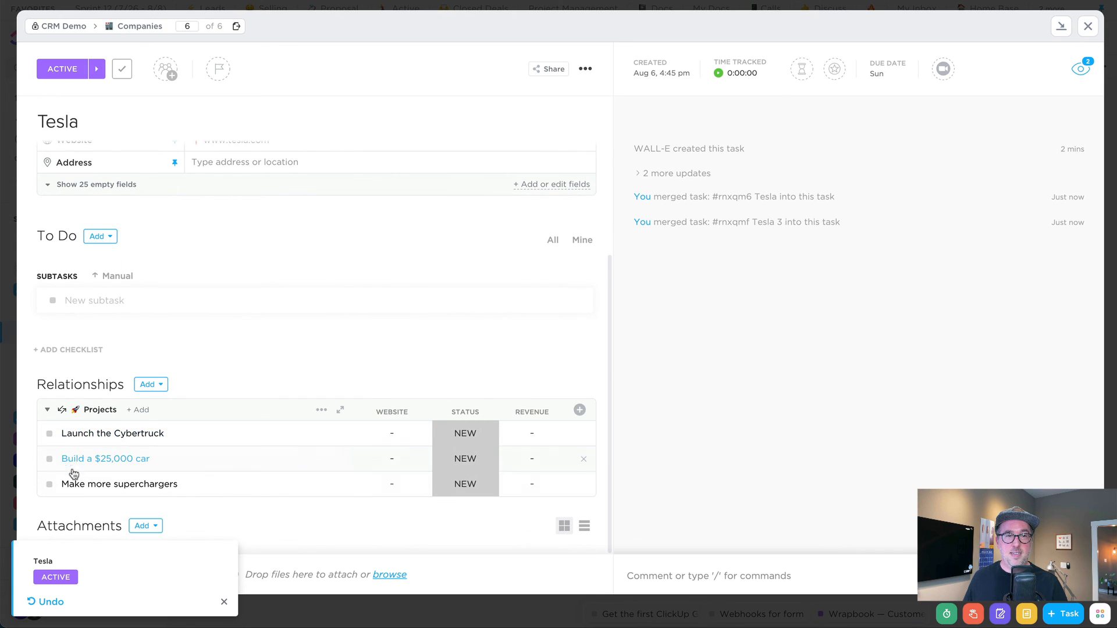
{"action": "left_click", "coordinate": [107, 444]}
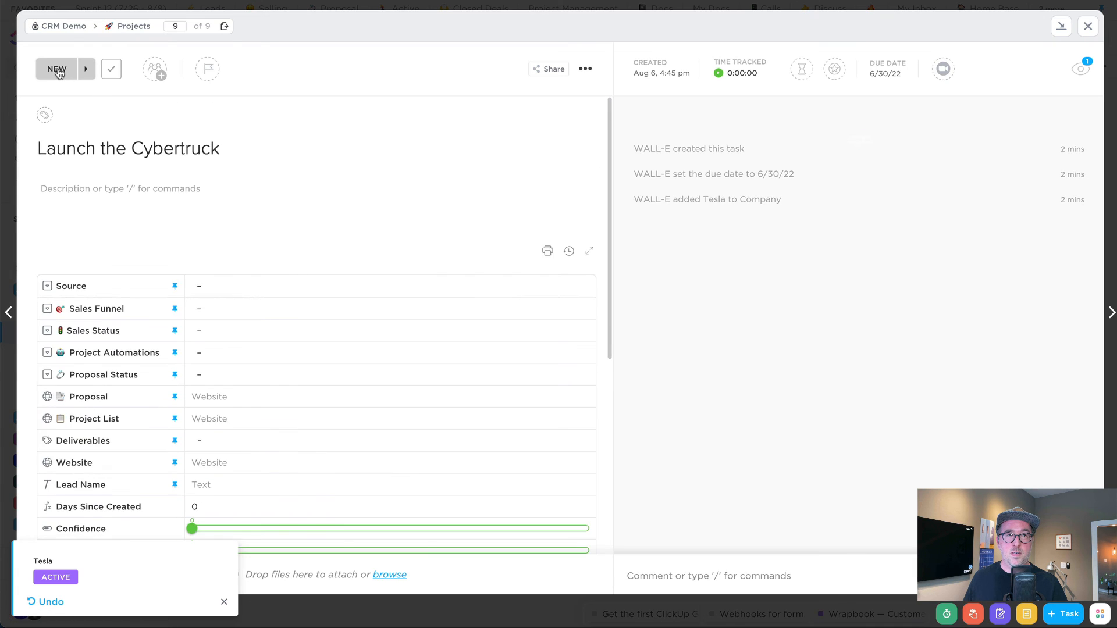
{"action": "left_click", "coordinate": [59, 70]}
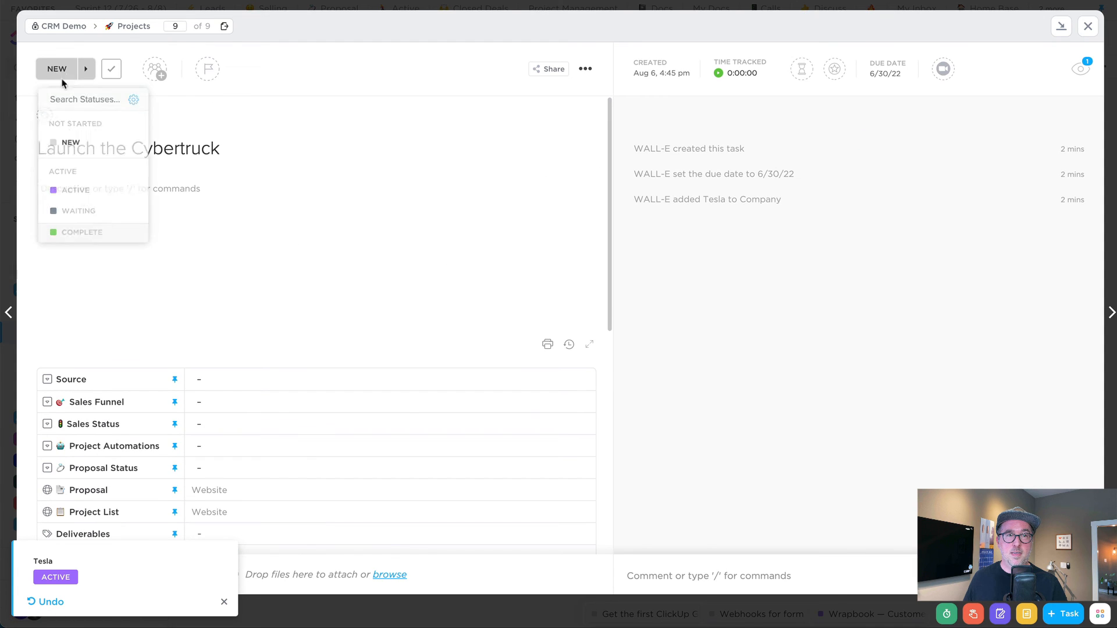
{"action": "left_click", "coordinate": [73, 191]}
{"action": "key", "text": "alt+Left"}
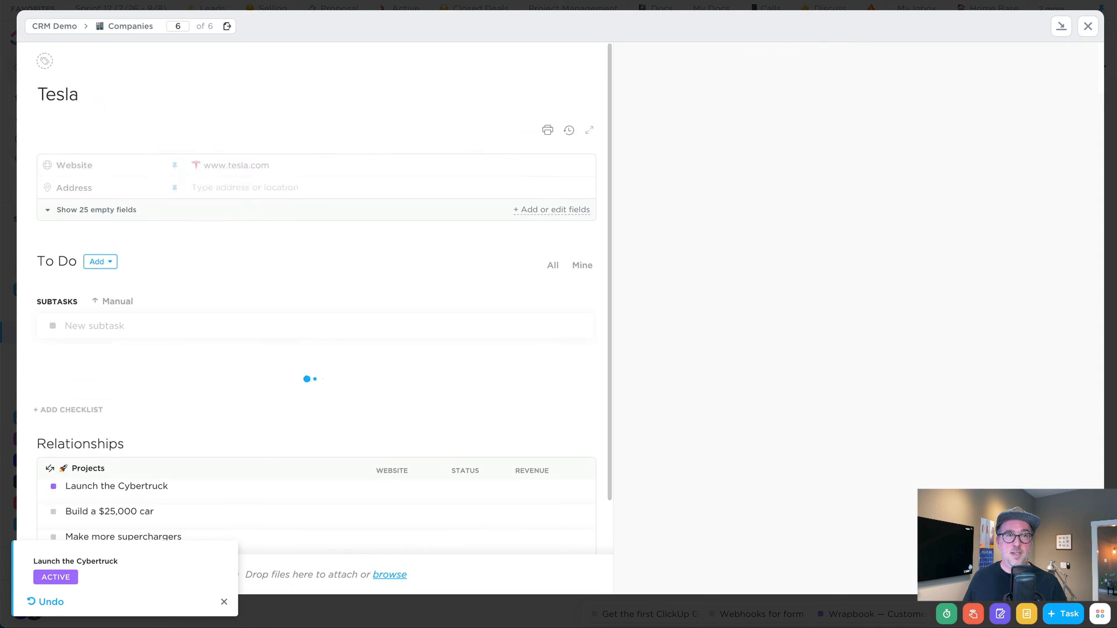
{"action": "scroll", "coordinate": [436, 366], "scroll_direction": "down", "scroll_amount": 2}
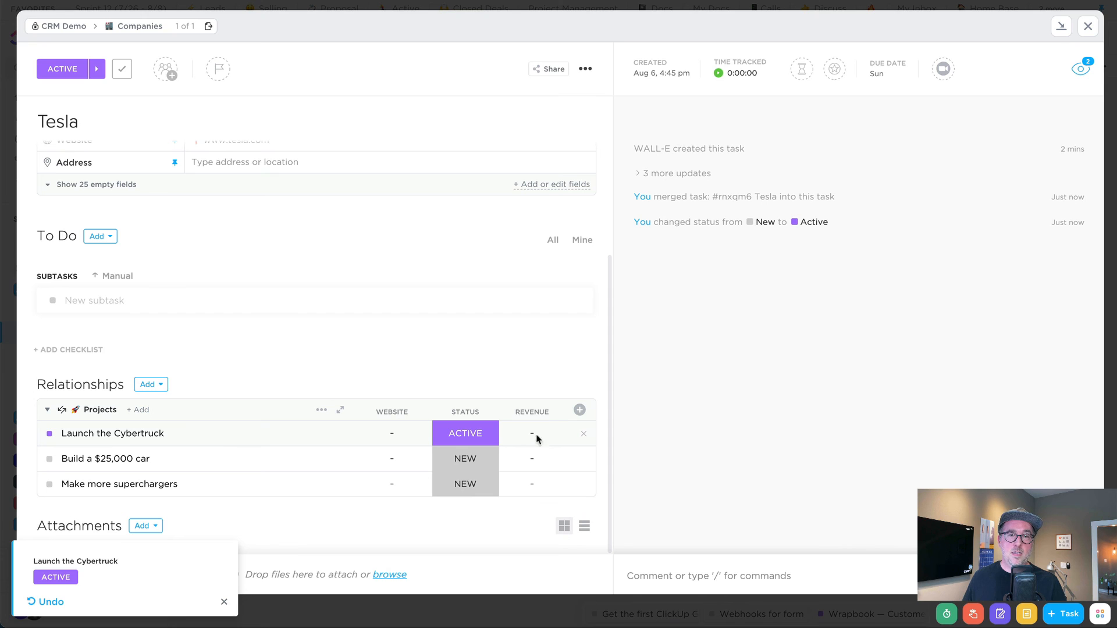
Step: View the rollup field options for Tesla's related projects without adding any, then close the task and review the Projects list
{"action": "left_click", "coordinate": [579, 411]}
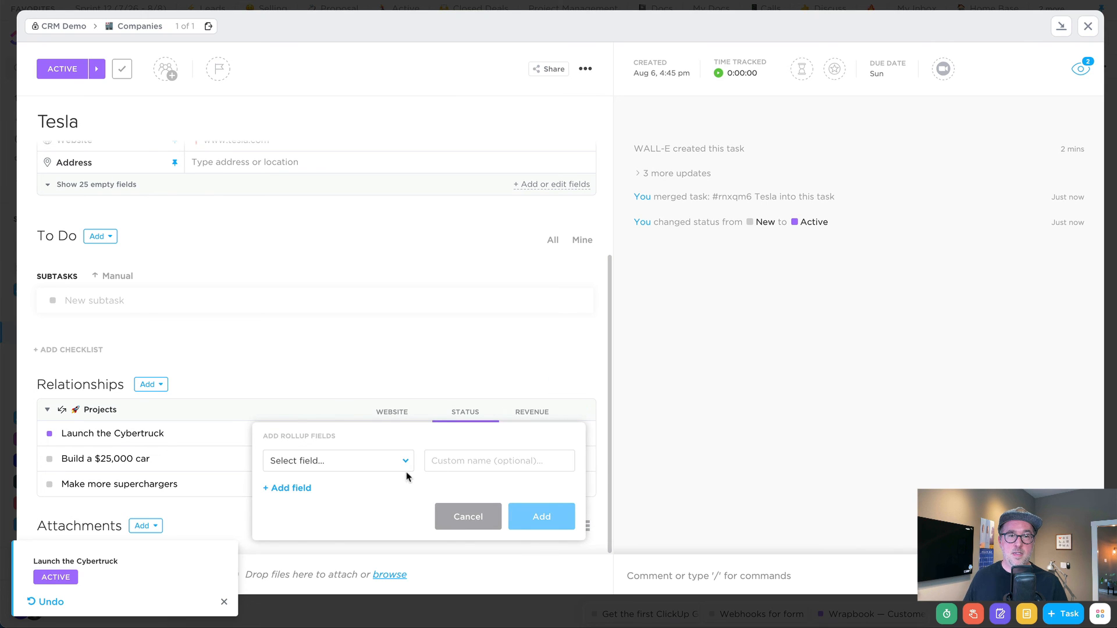
{"action": "left_click", "coordinate": [858, 401]}
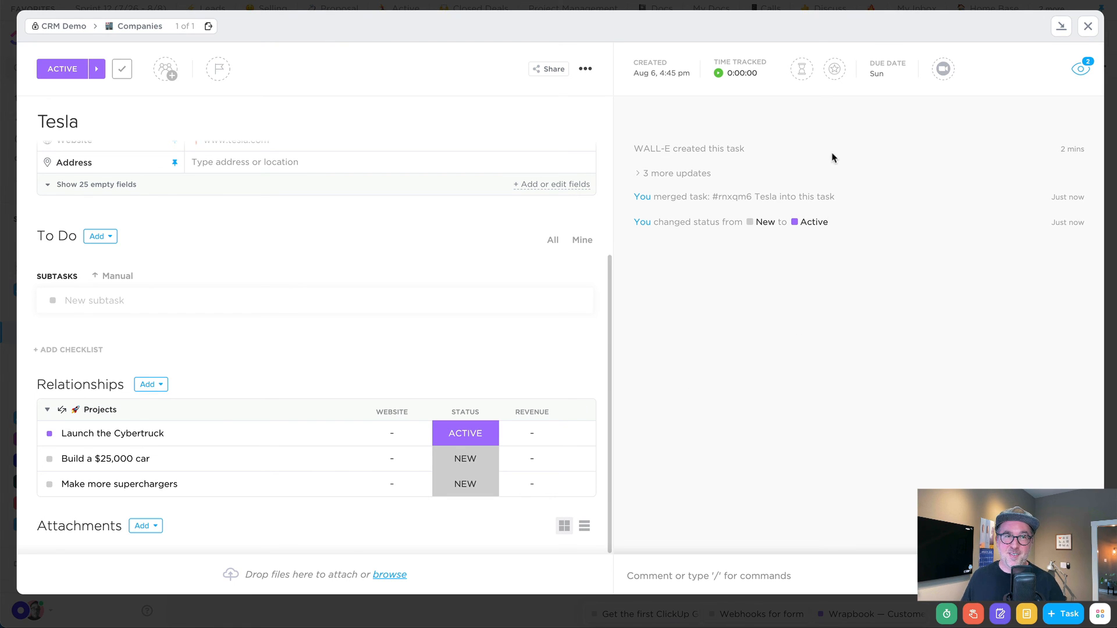
{"action": "left_click", "coordinate": [1088, 26]}
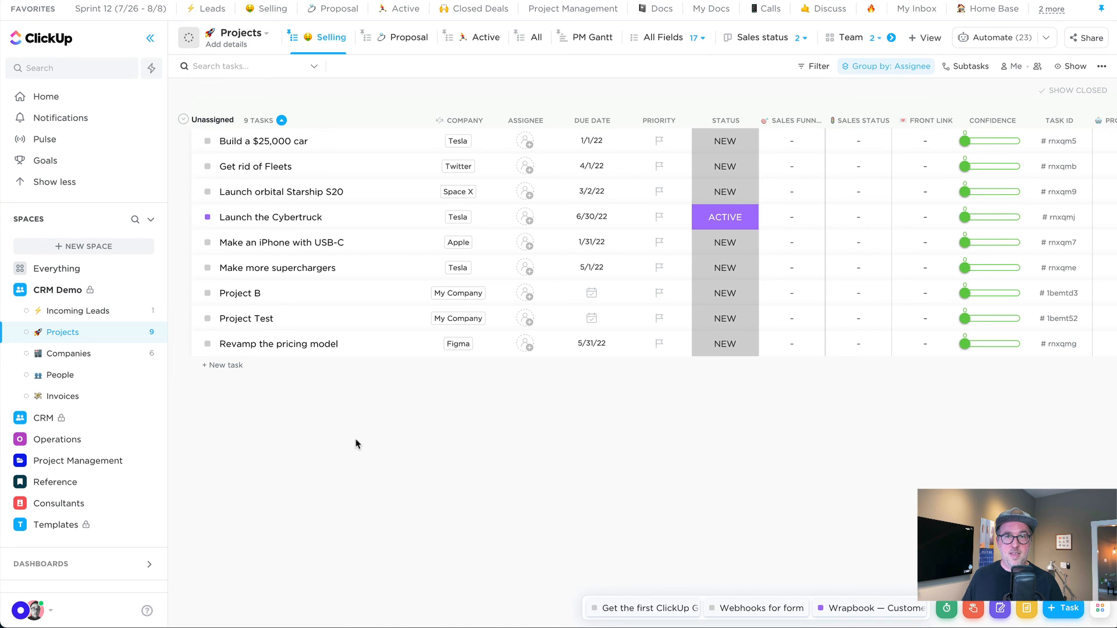
{"action": "scroll", "coordinate": [720, 429], "scroll_direction": "right", "scroll_amount": 2}
{"action": "scroll", "coordinate": [720, 429], "scroll_direction": "left", "scroll_amount": 2}
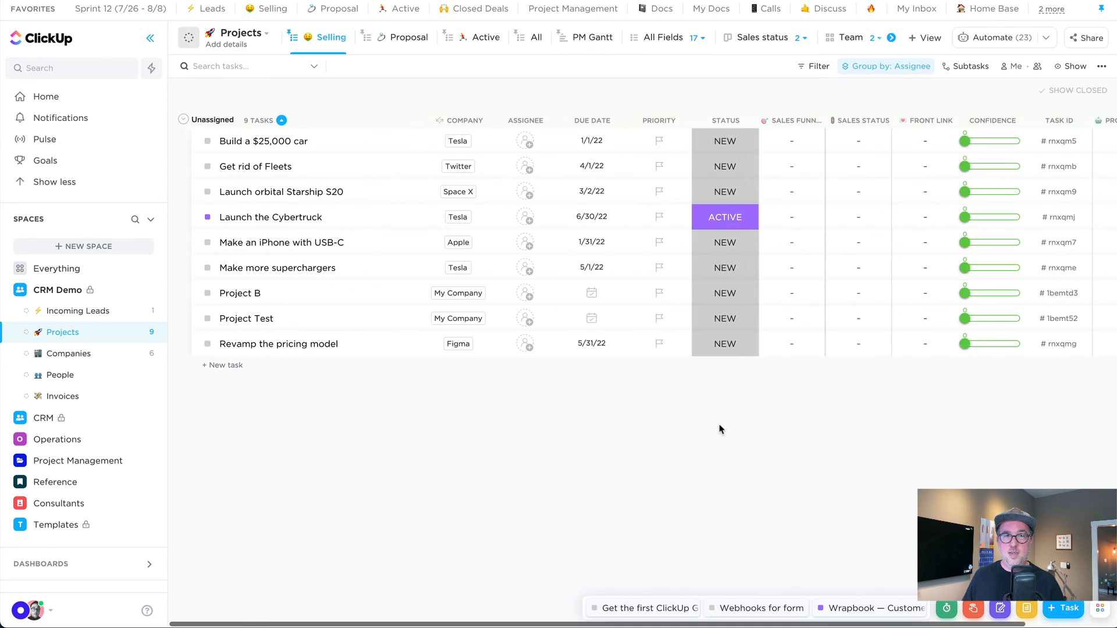